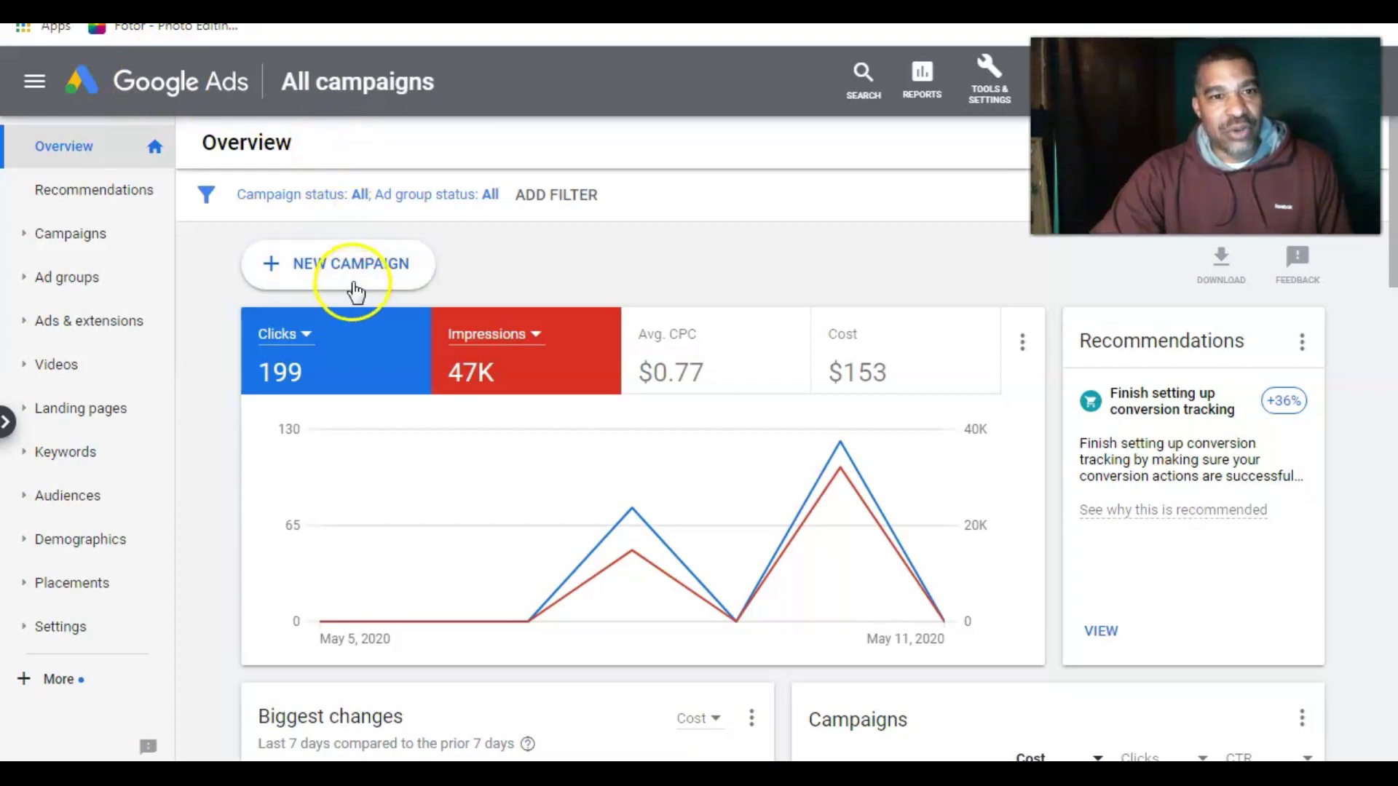
Step: Start a new campaign, compare the goal cards, and build it without goal guidance
{"action": "left_click", "coordinate": [355, 266]}
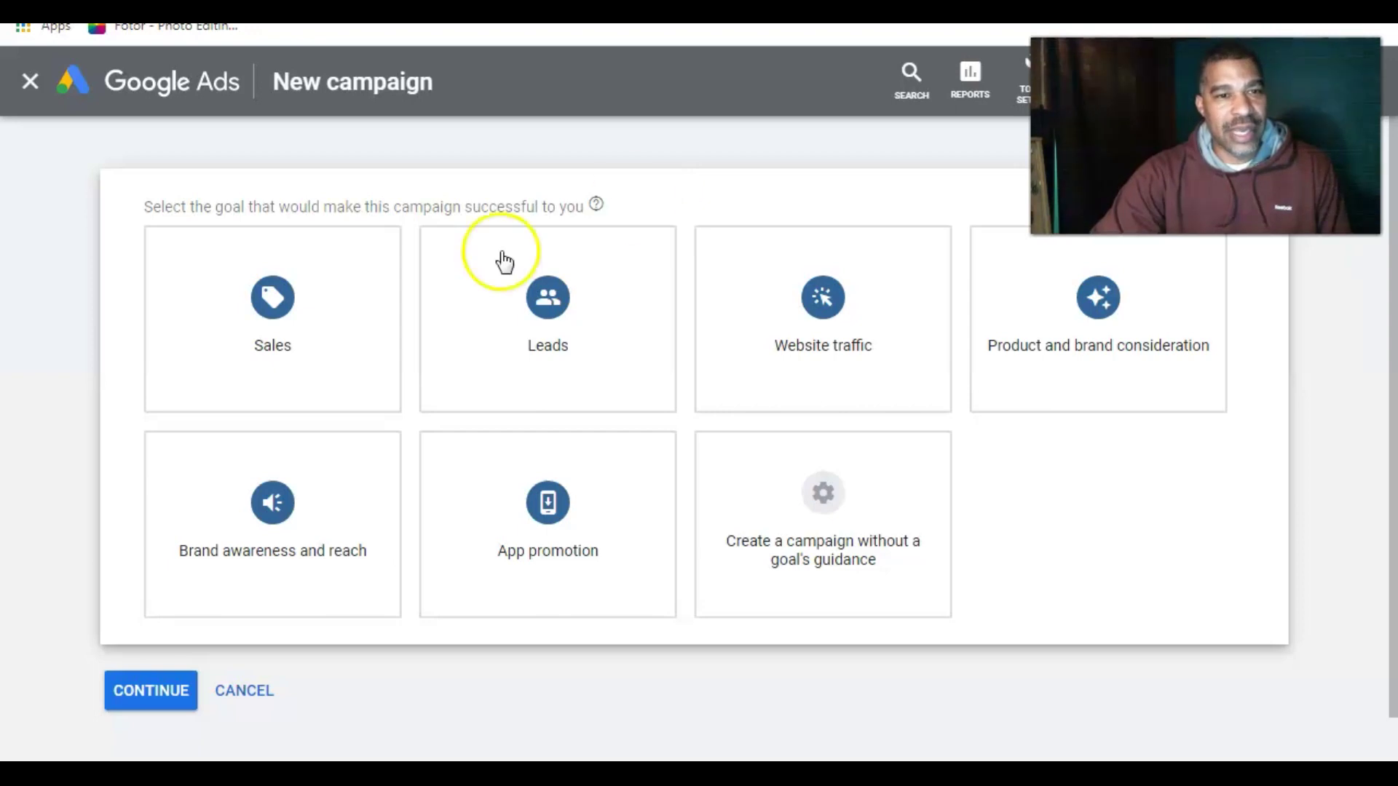
{"action": "left_click", "coordinate": [283, 353]}
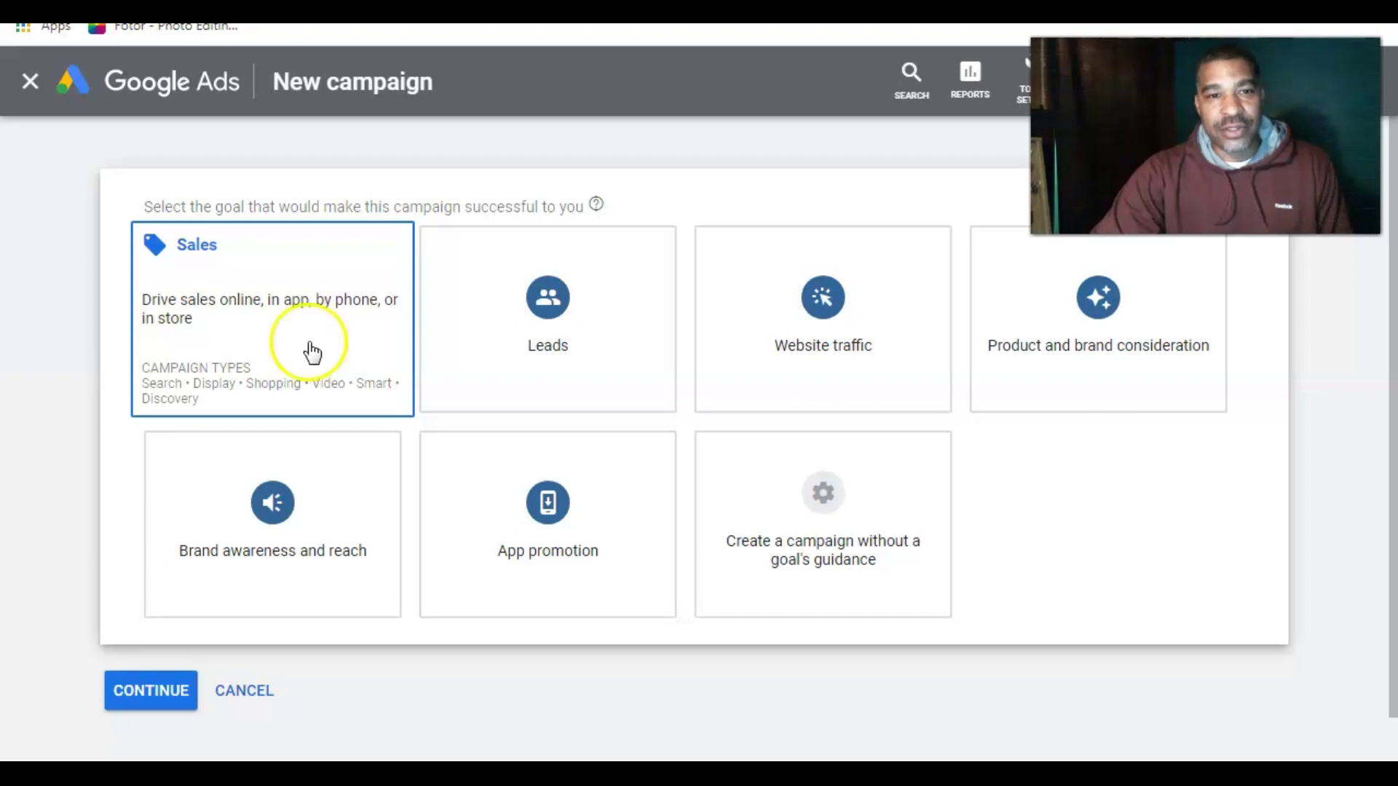
{"action": "left_click", "coordinate": [546, 323]}
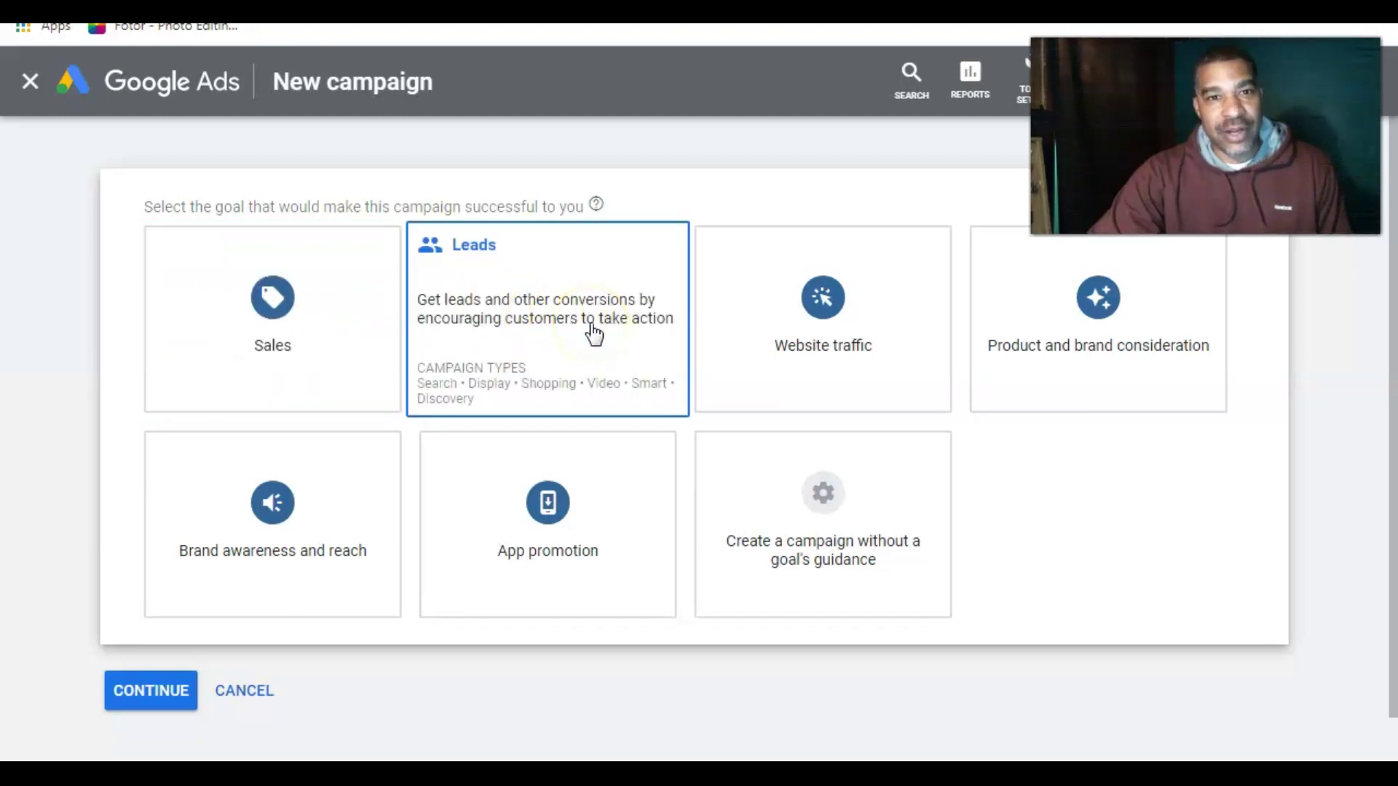
{"action": "left_click", "coordinate": [746, 328]}
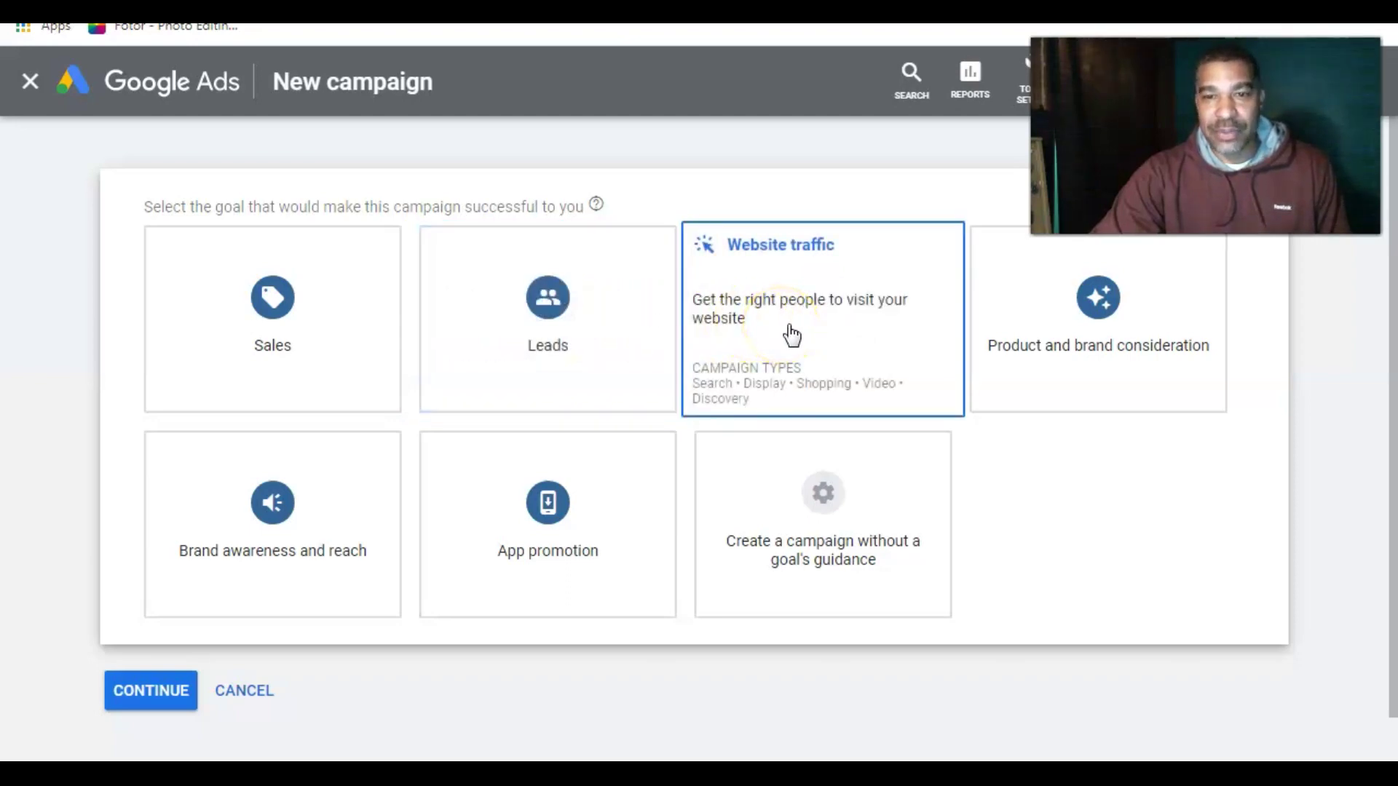
{"action": "left_click", "coordinate": [1005, 334]}
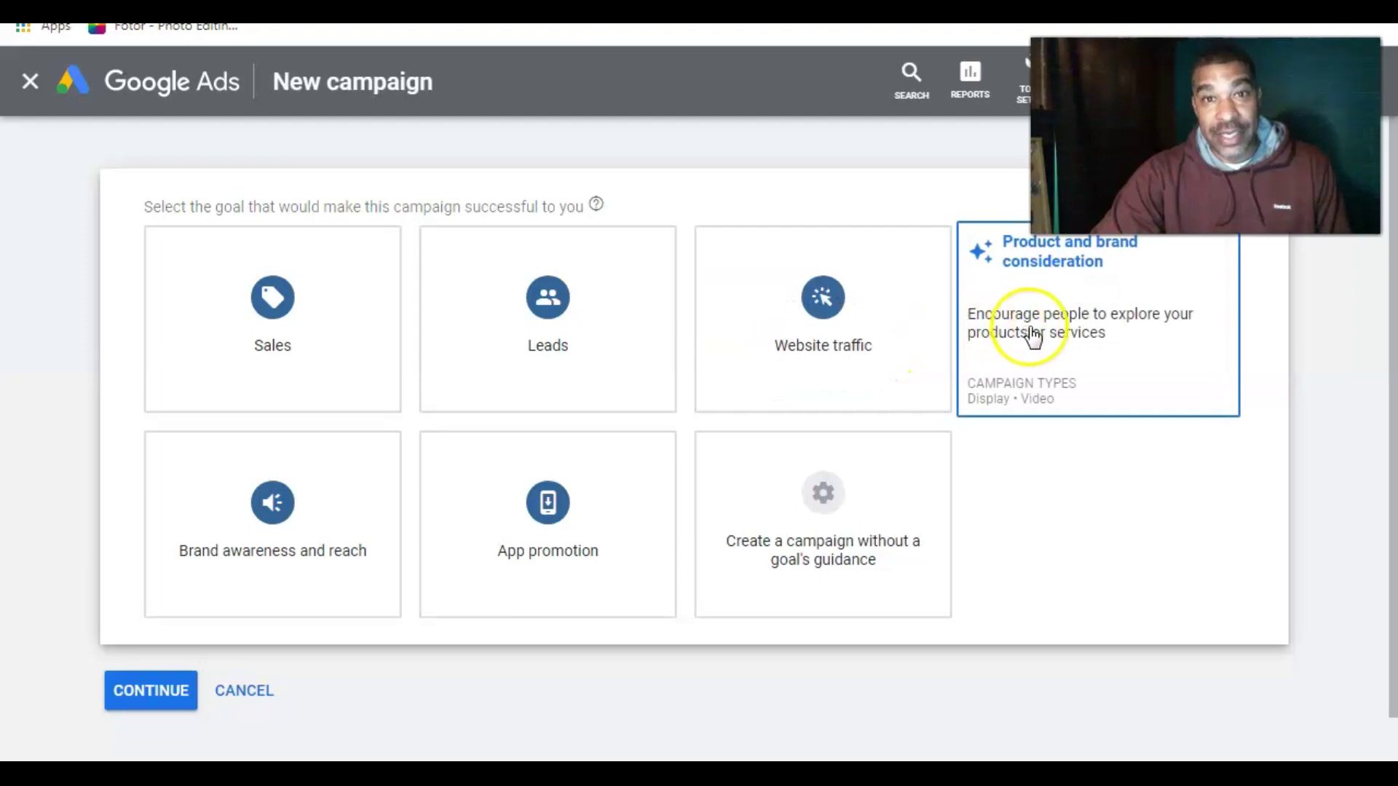
{"action": "left_click", "coordinate": [569, 524]}
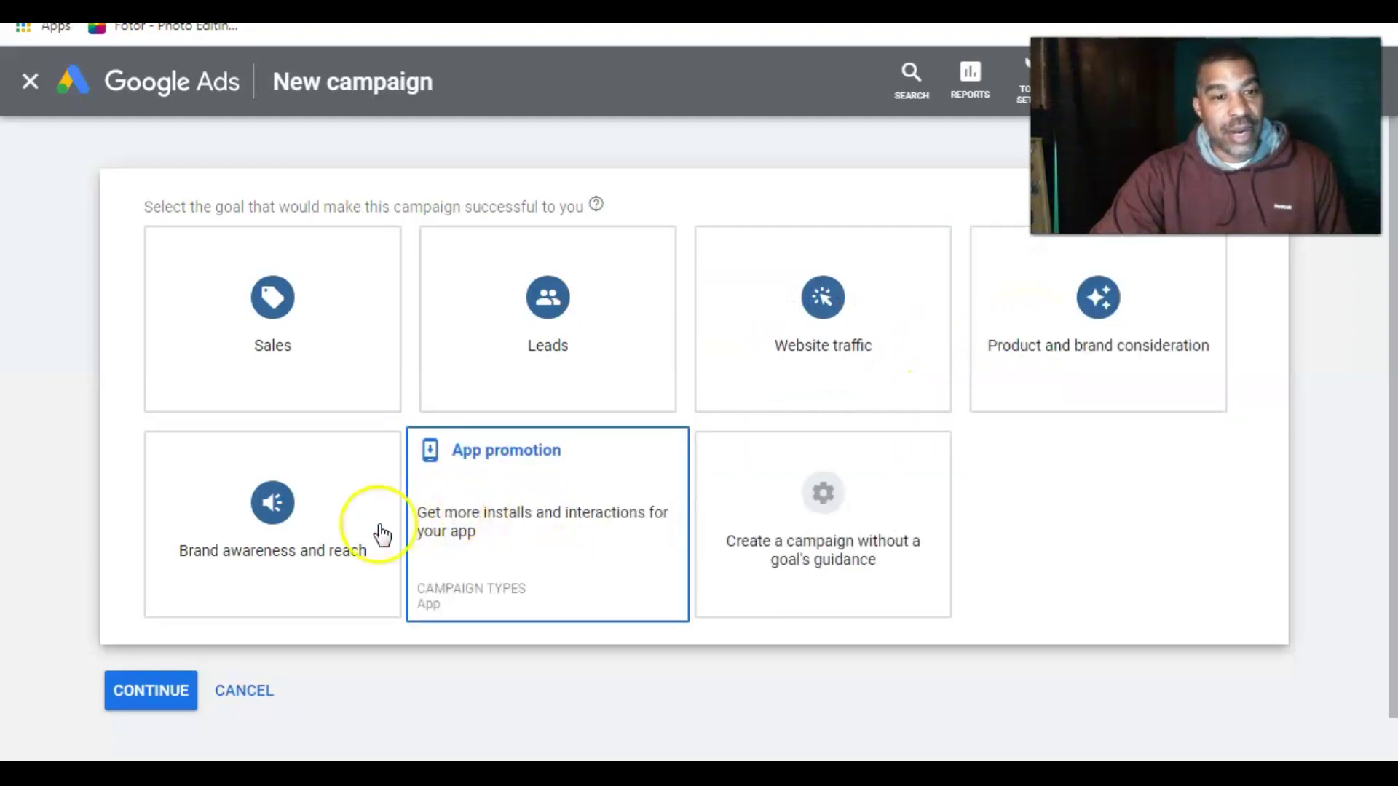
{"action": "left_click", "coordinate": [347, 542]}
{"action": "left_click", "coordinate": [480, 544]}
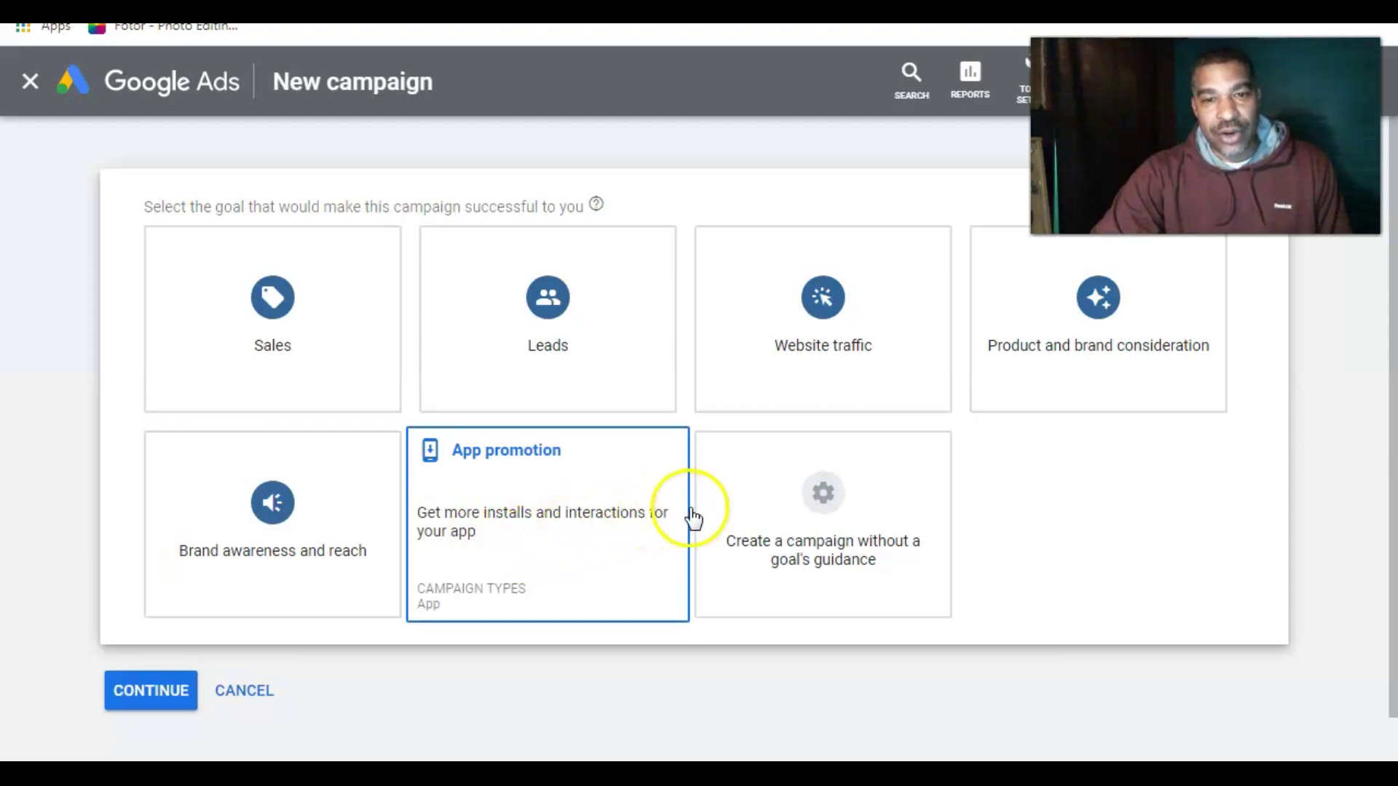
{"action": "left_click", "coordinate": [750, 514]}
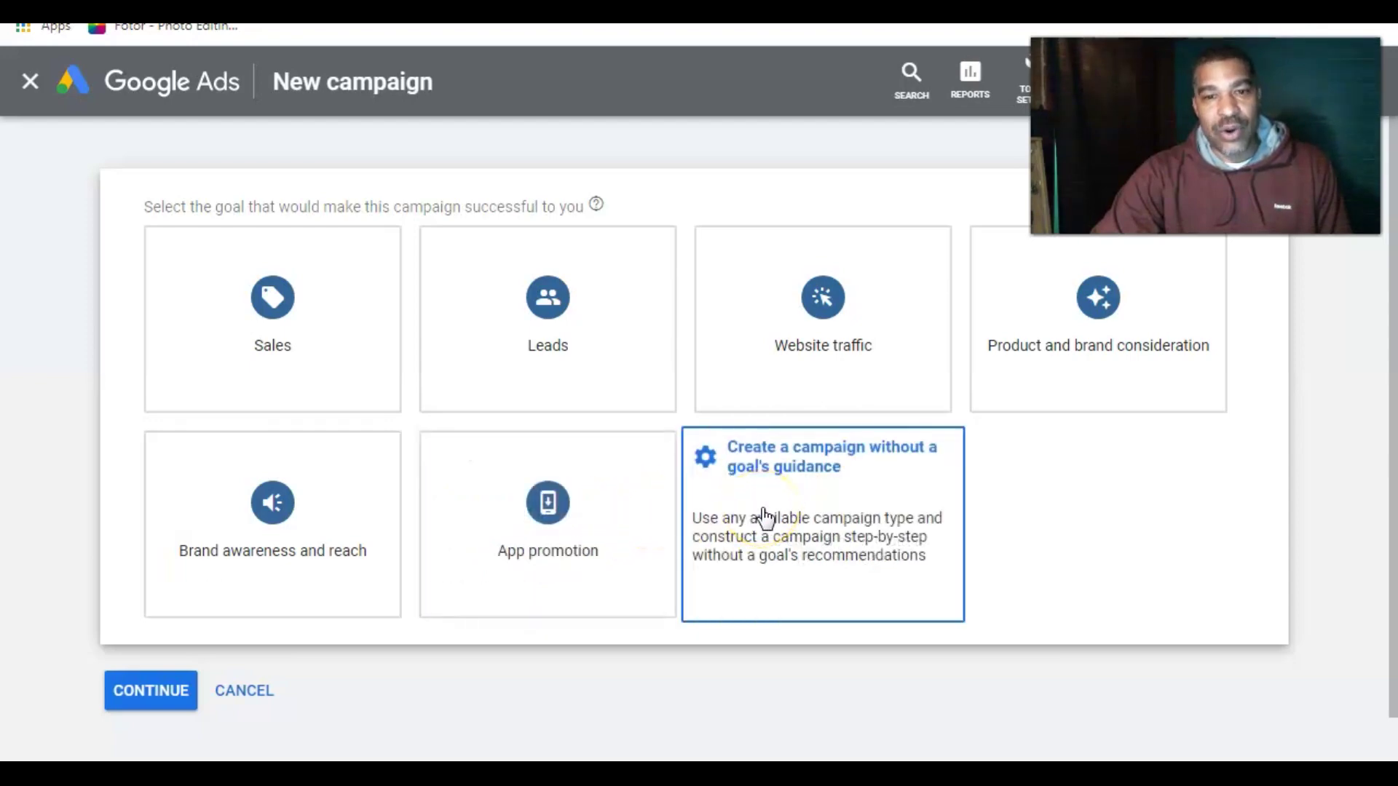
Step: Reveal the campaign types and compare the Display, Search and App descriptions
{"action": "left_click", "coordinate": [827, 476]}
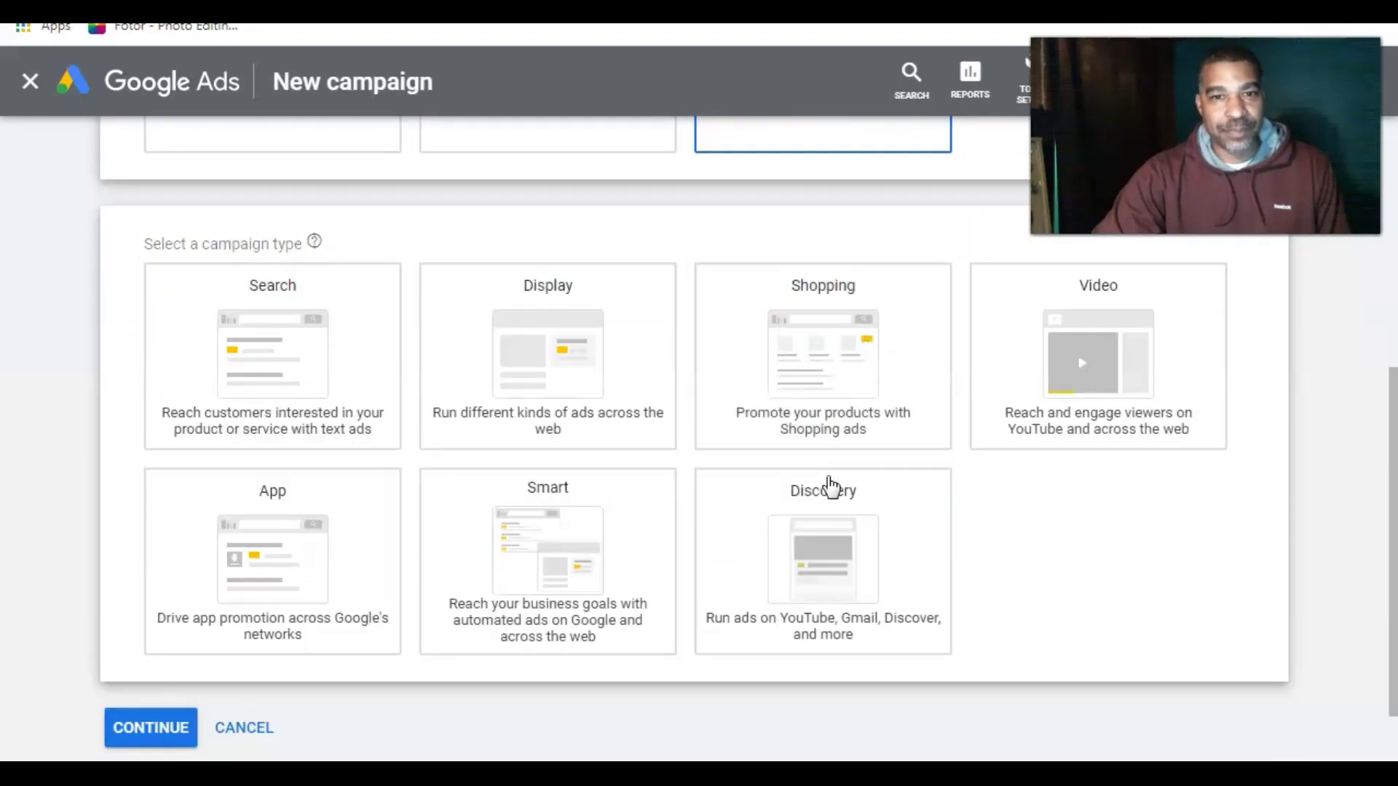
{"action": "left_click", "coordinate": [431, 400]}
{"action": "left_click", "coordinate": [271, 377]}
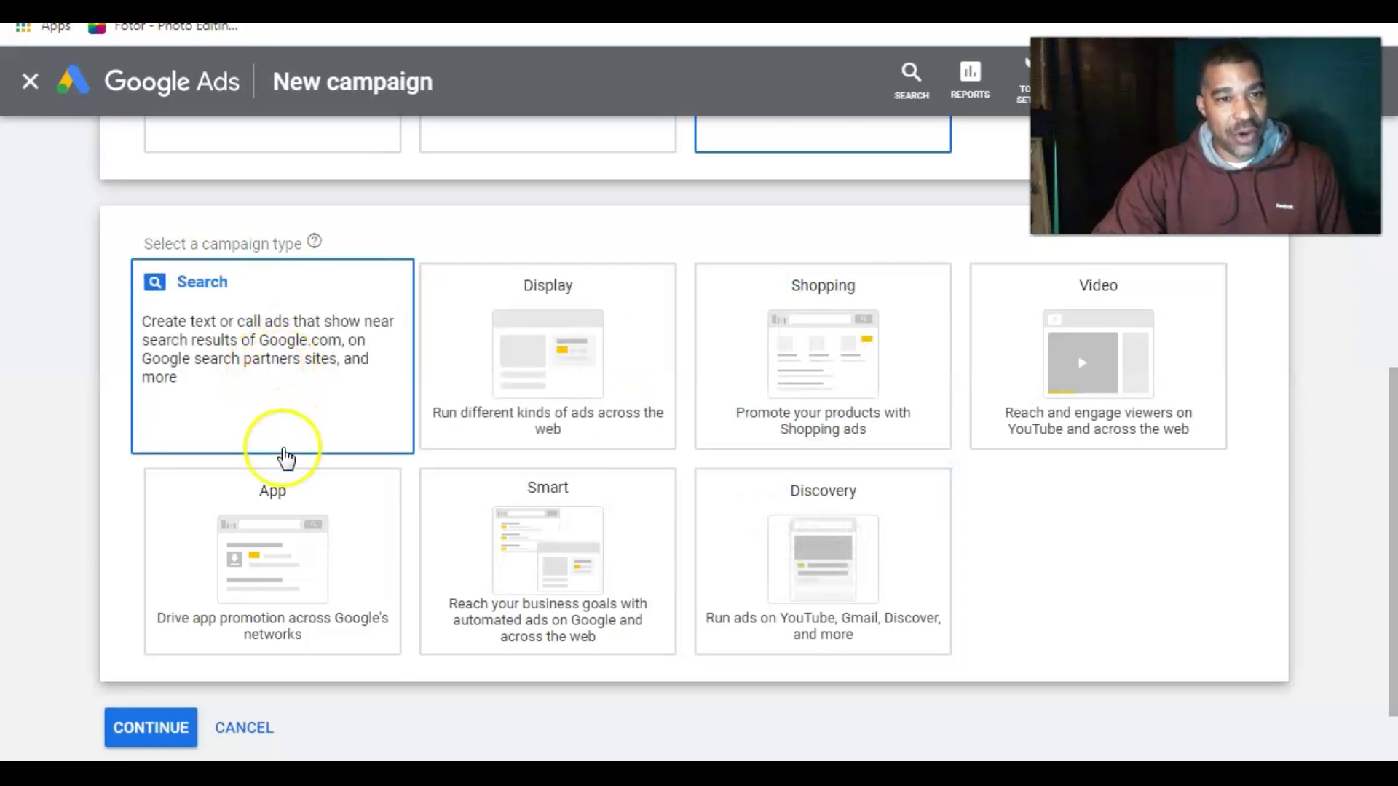
{"action": "left_click", "coordinate": [284, 513]}
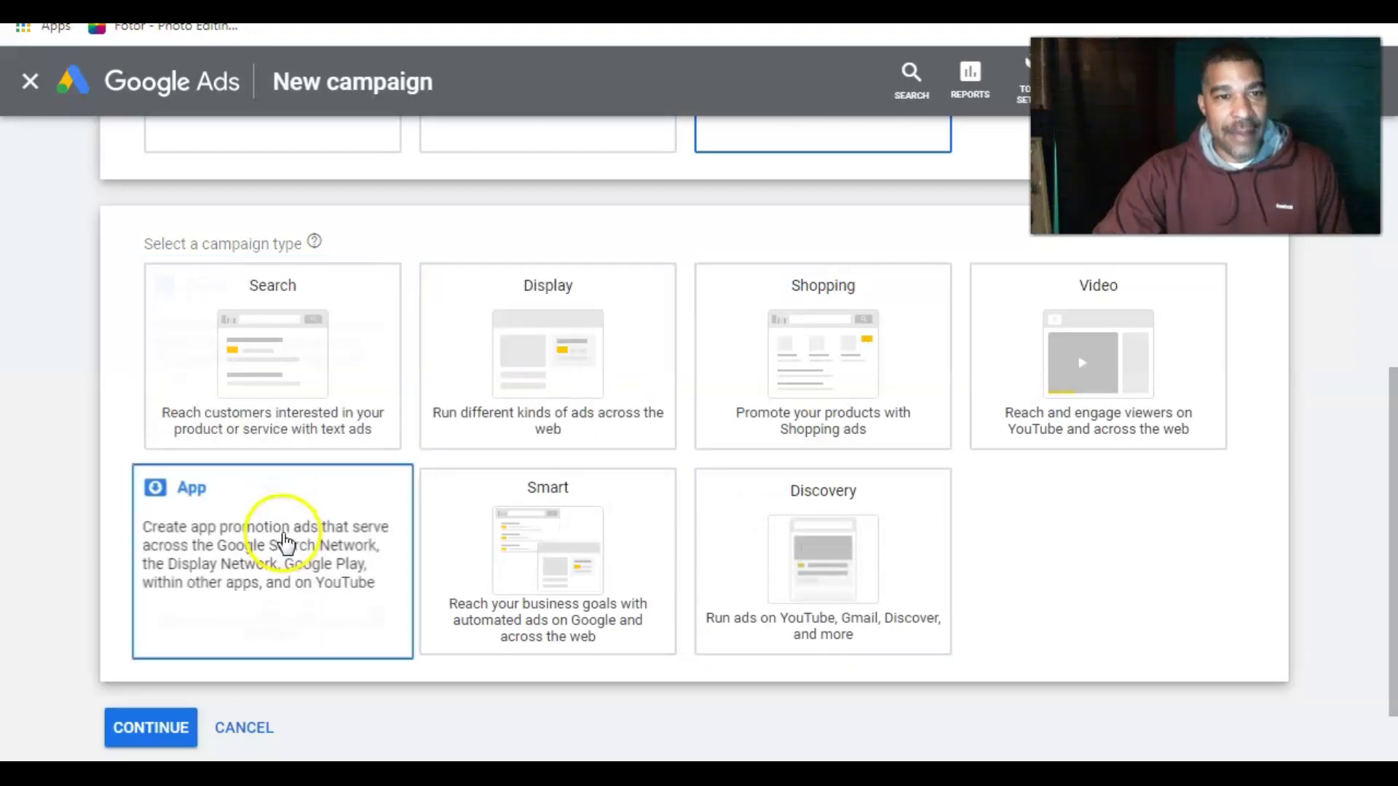
{"action": "left_click", "coordinate": [488, 372]}
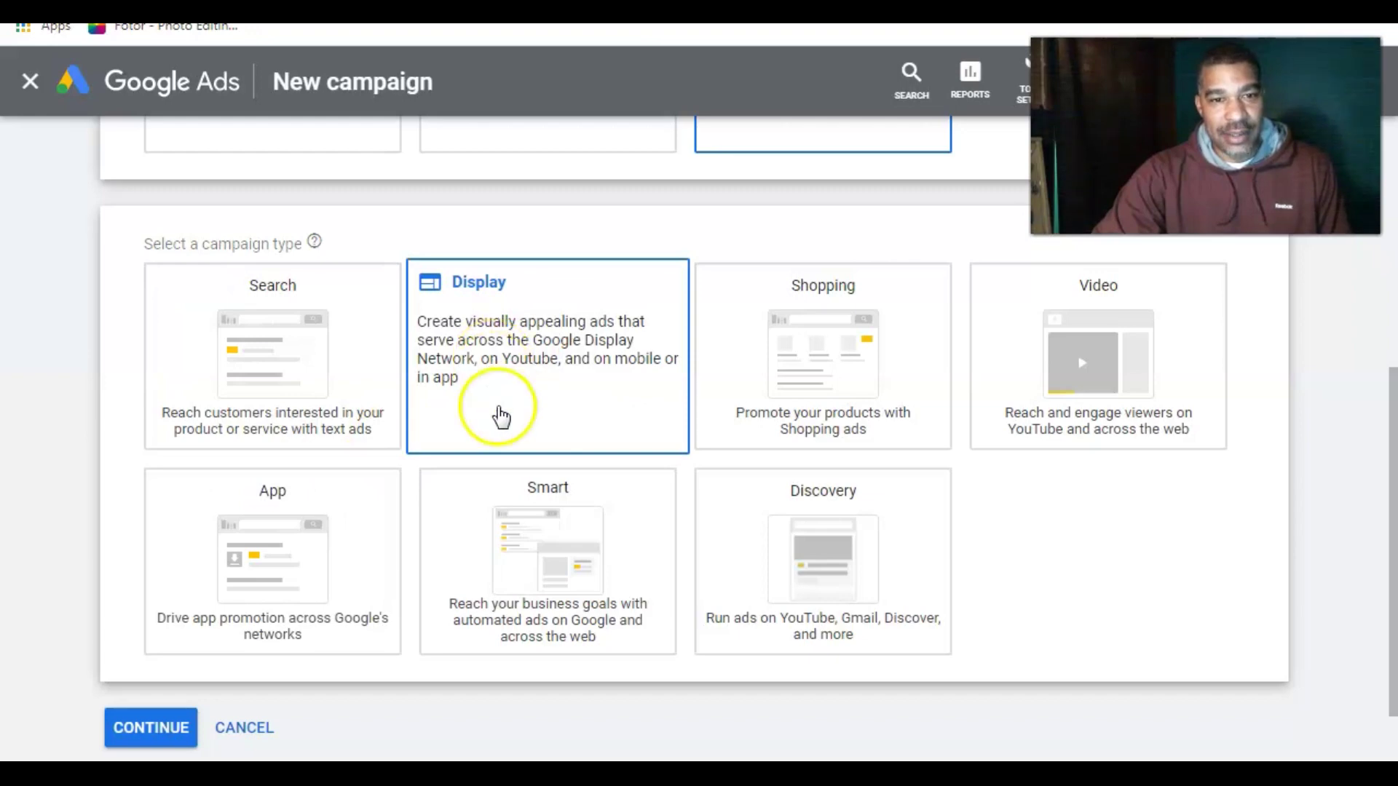
Step: Compare Smart, Shopping, Discovery and Video, then choose Display as the campaign type
{"action": "left_click", "coordinate": [519, 543]}
{"action": "left_click", "coordinate": [733, 404]}
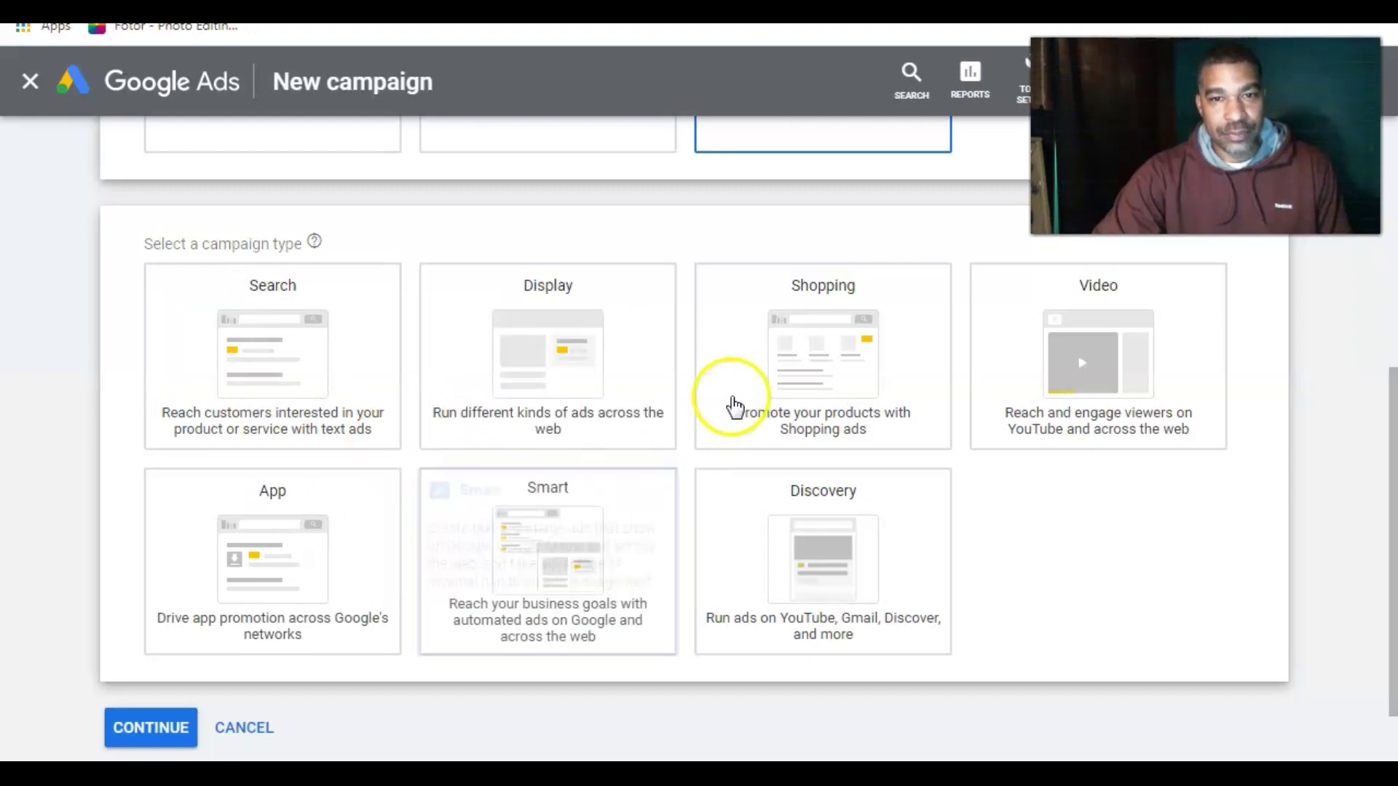
{"action": "left_click", "coordinate": [760, 512]}
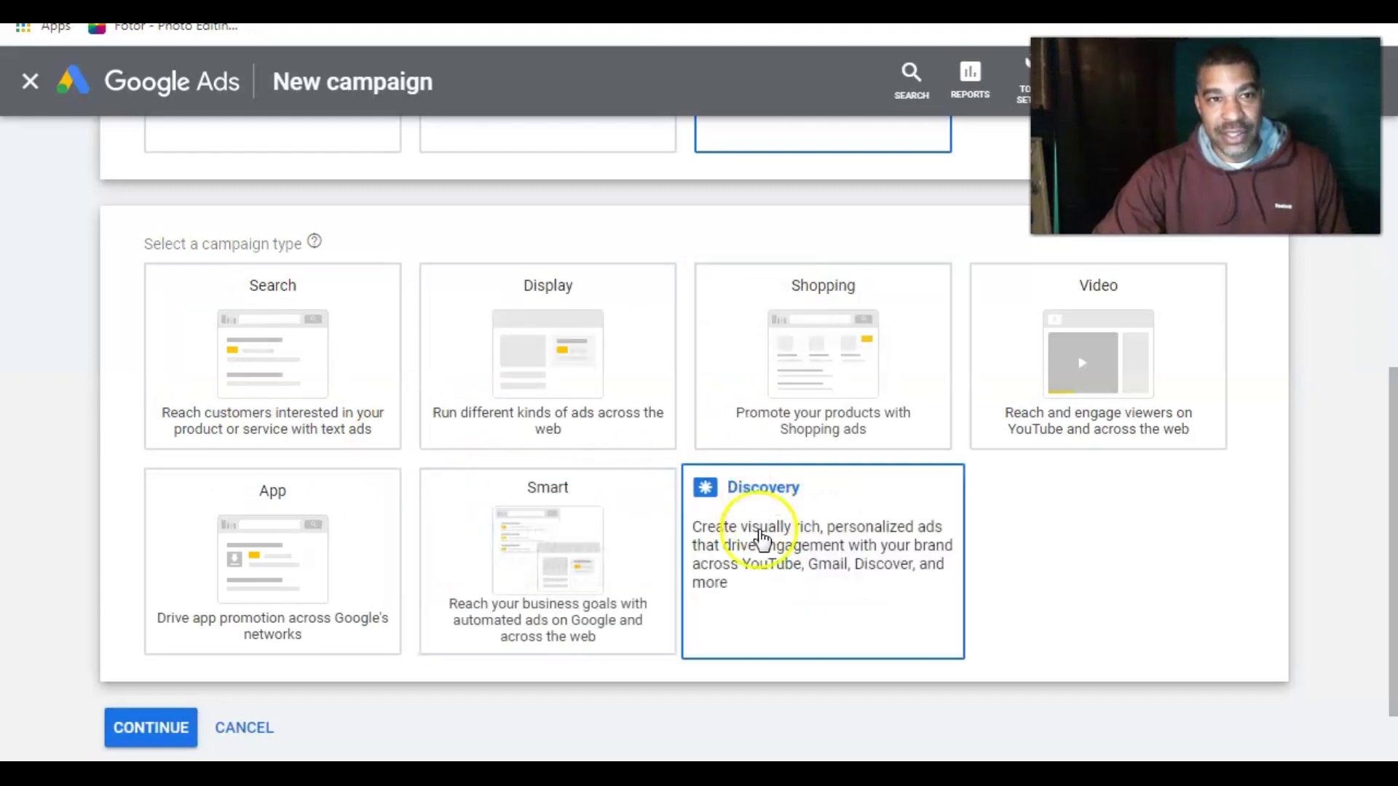
{"action": "left_click", "coordinate": [989, 385]}
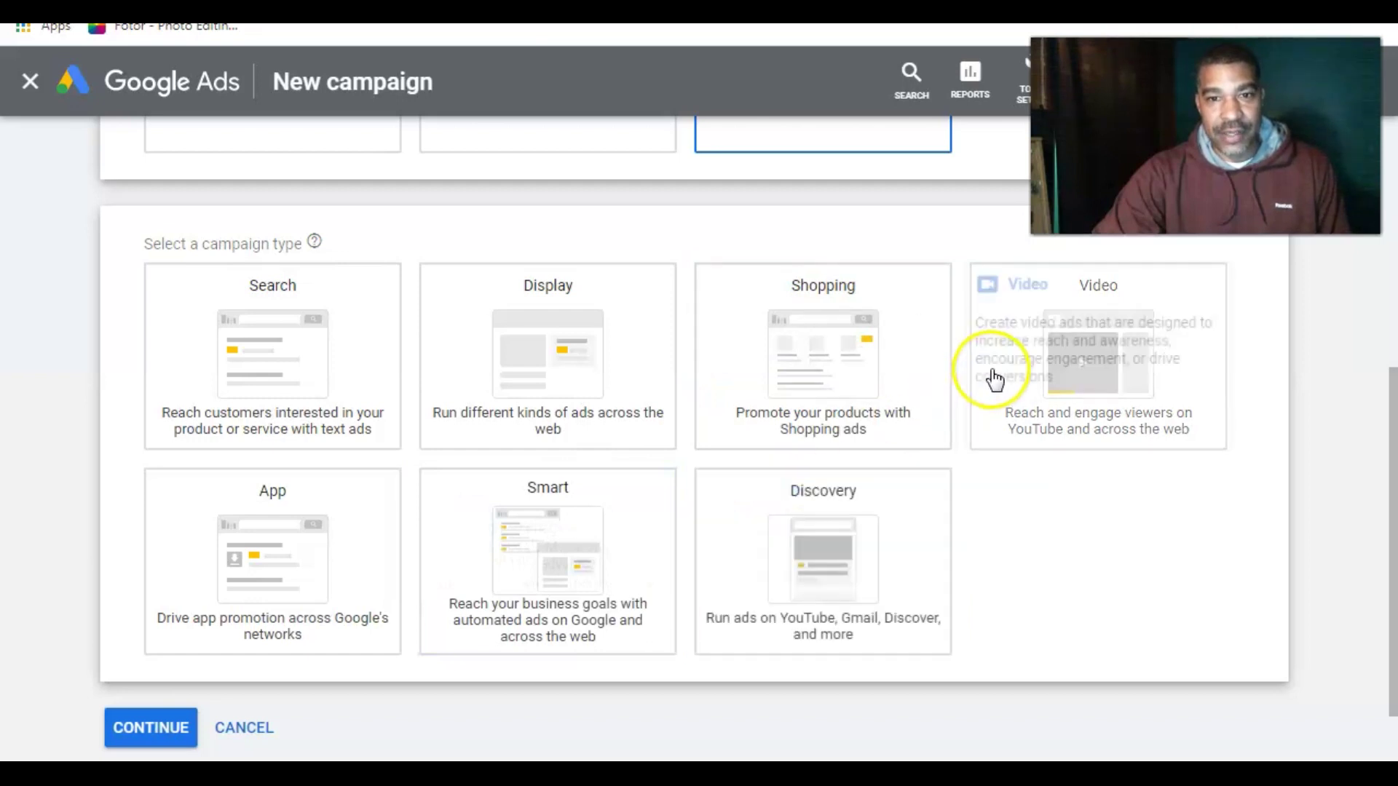
{"action": "left_click", "coordinate": [665, 406]}
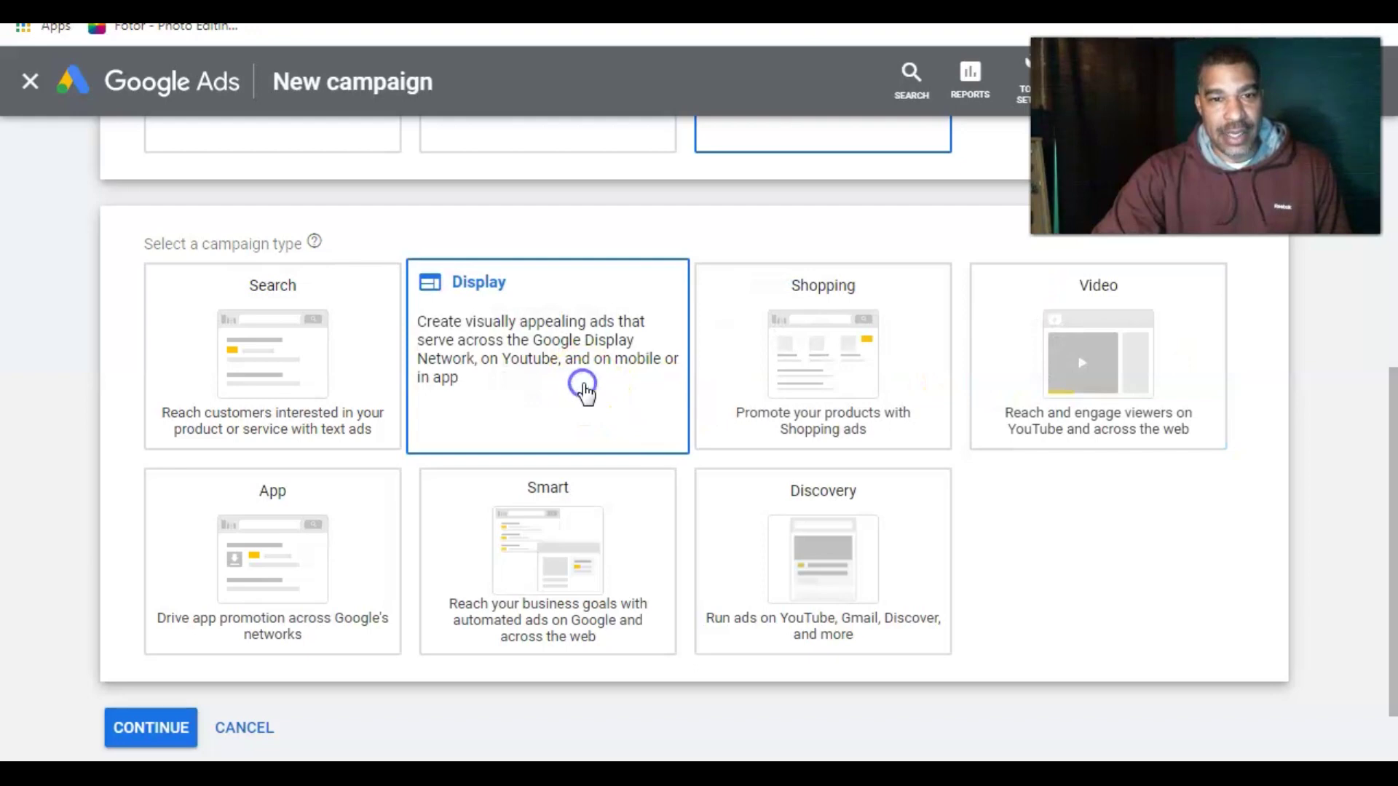
{"action": "scroll", "coordinate": [587, 394], "scroll_direction": "down", "scroll_amount": 2}
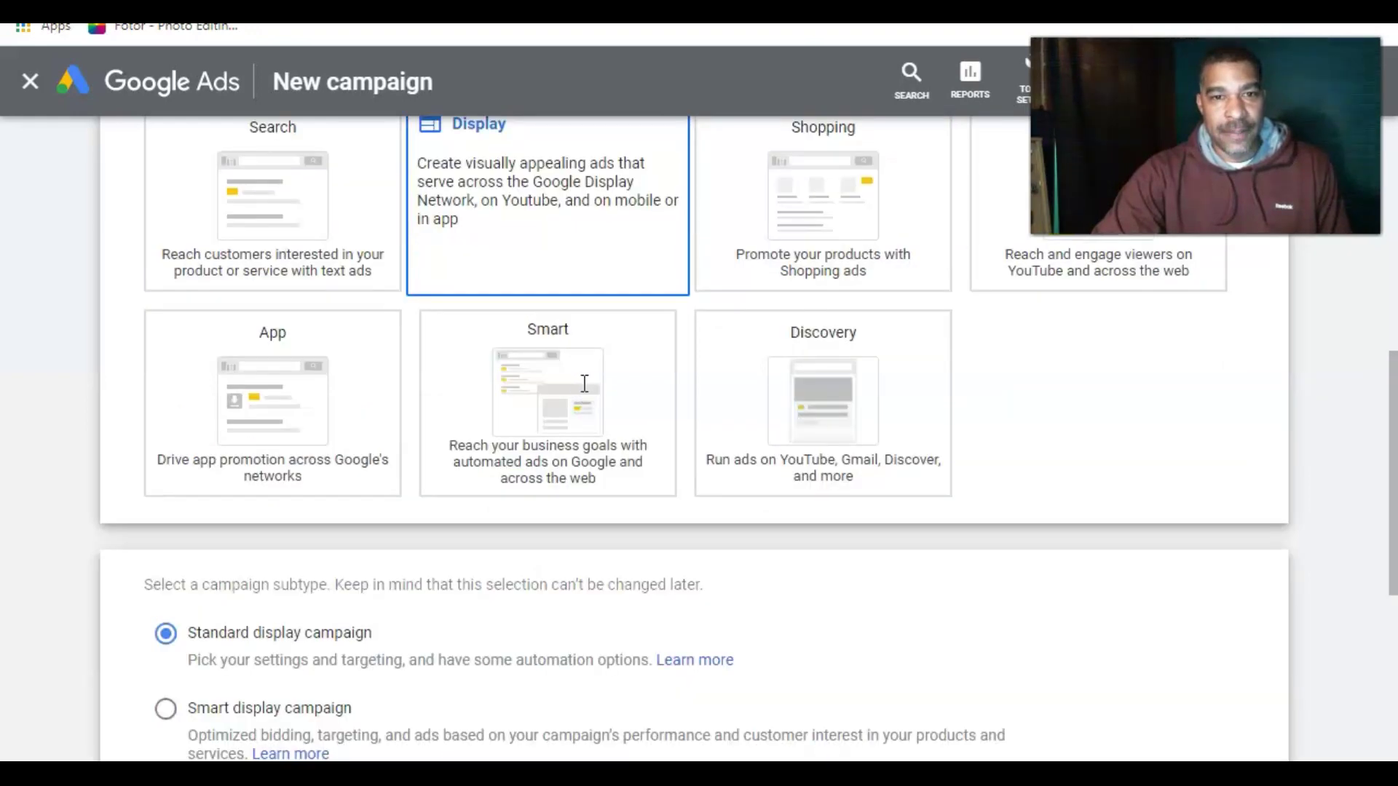
{"action": "scroll", "coordinate": [584, 382], "scroll_direction": "down", "scroll_amount": 1}
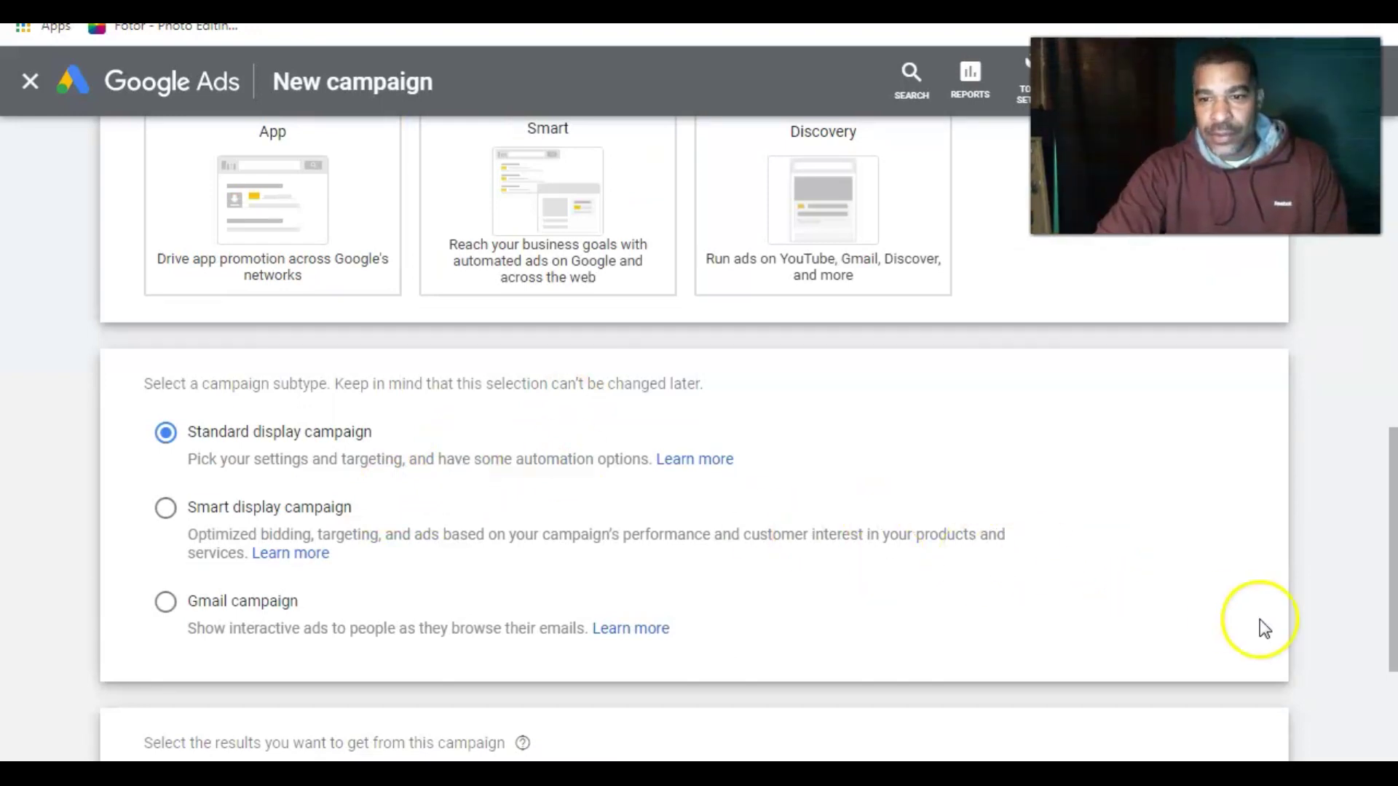
{"action": "left_click_drag", "start_coordinate": [1393, 607], "coordinate": [1388, 689]}
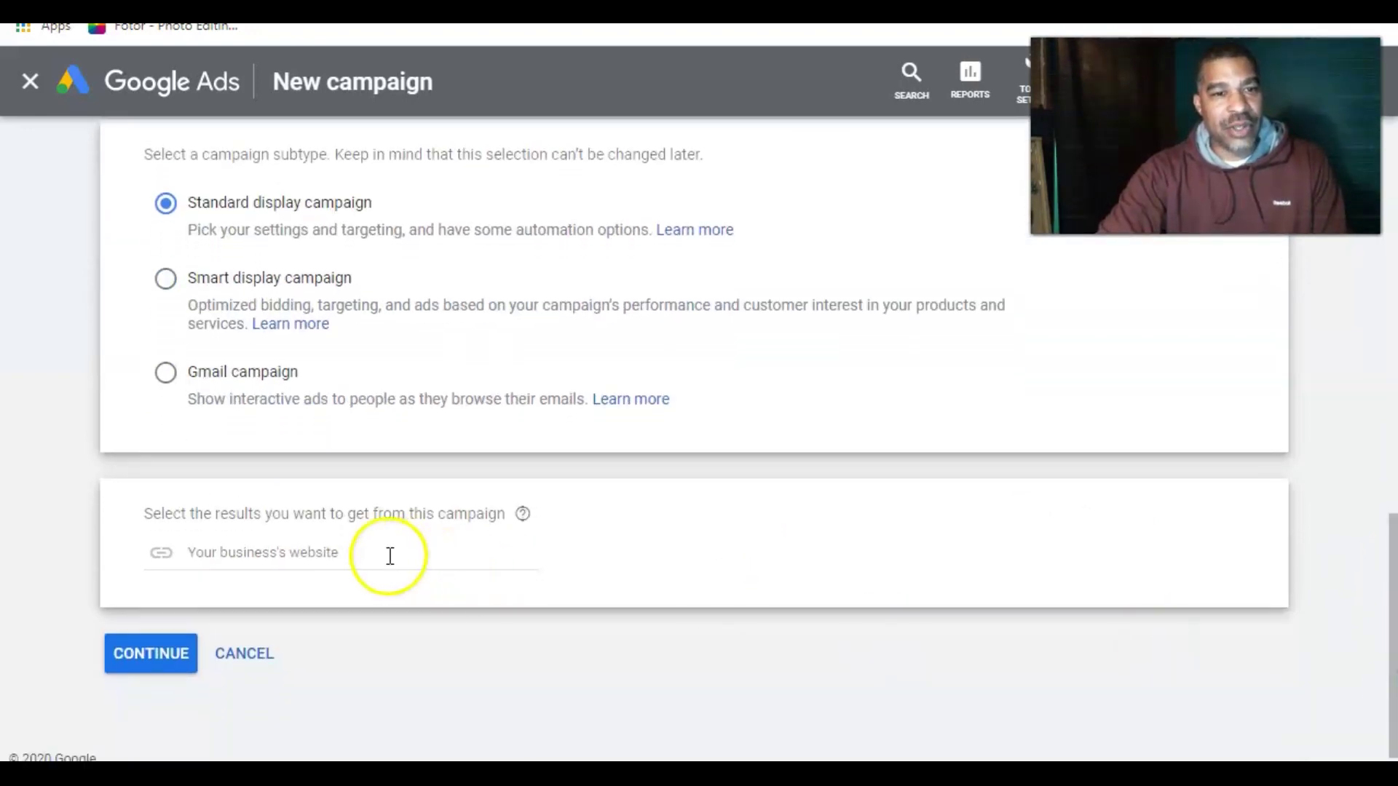
{"action": "left_click", "coordinate": [302, 554]}
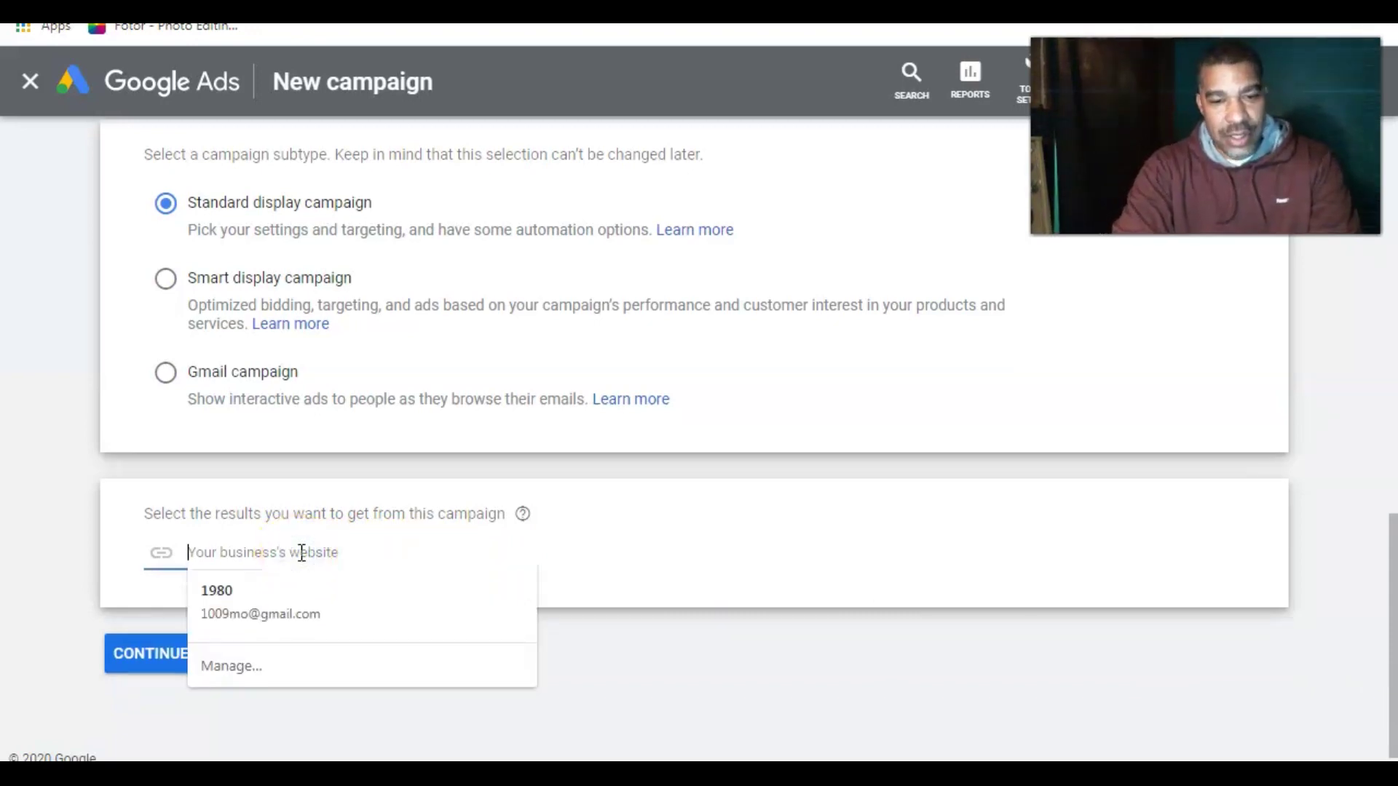
{"action": "type", "text": "htt"}
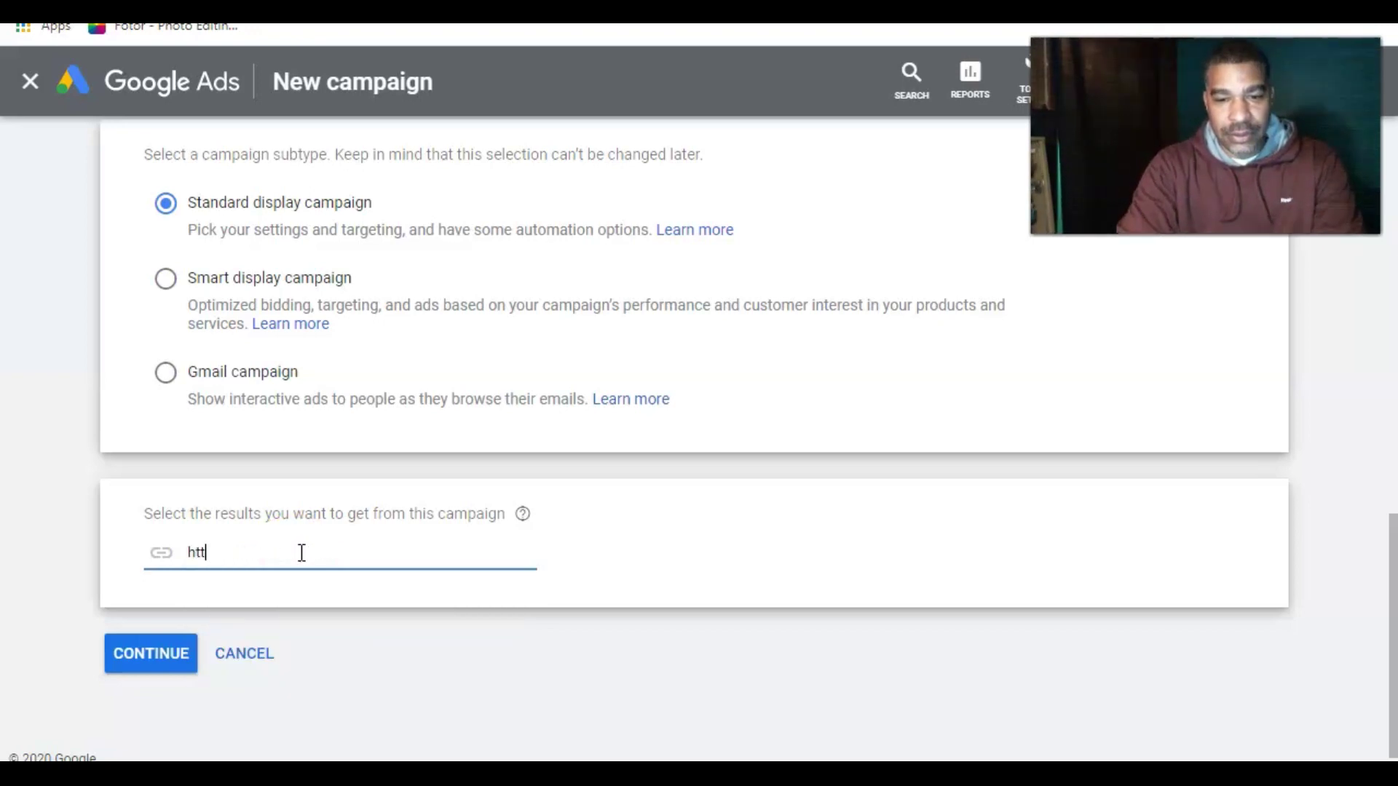
{"action": "type", "text": "p://"}
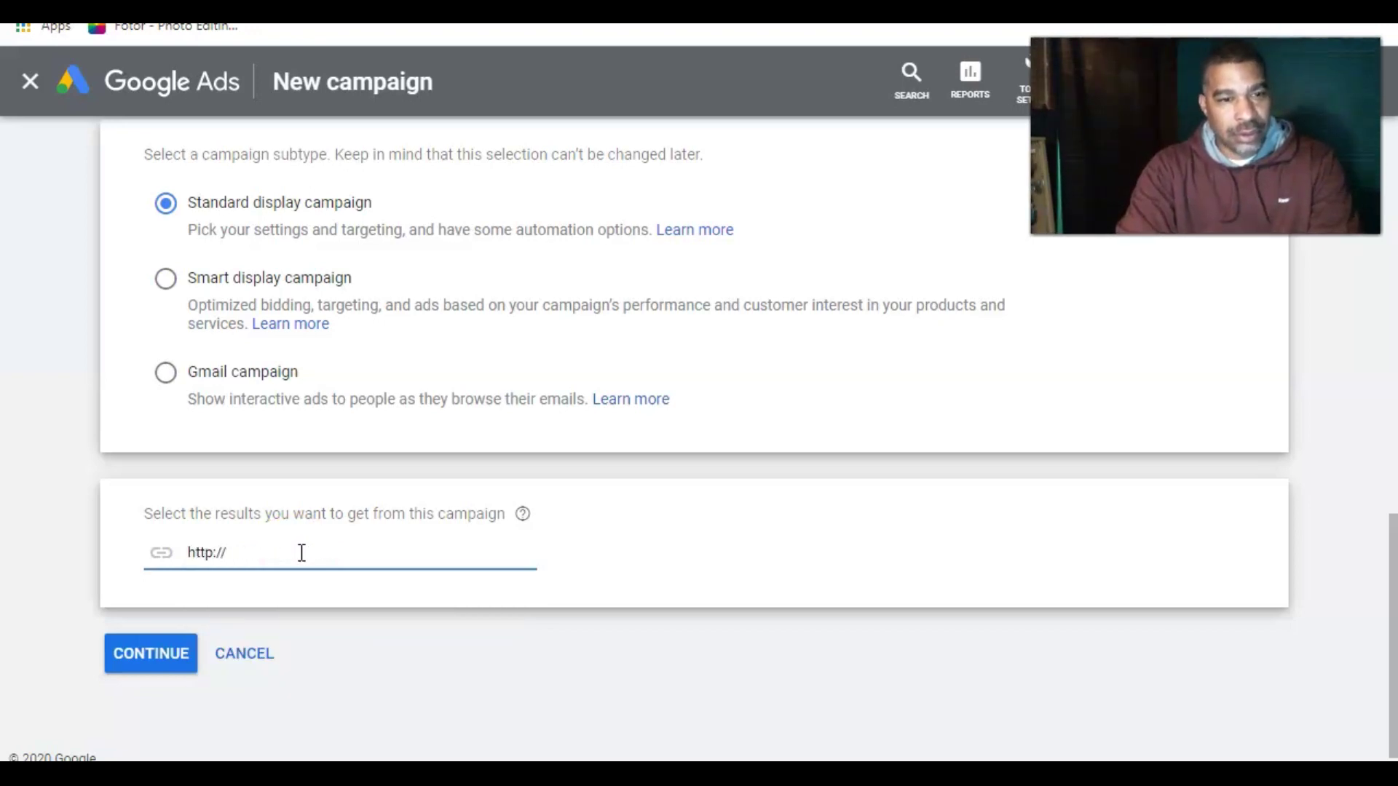
{"action": "type", "text": "www"}
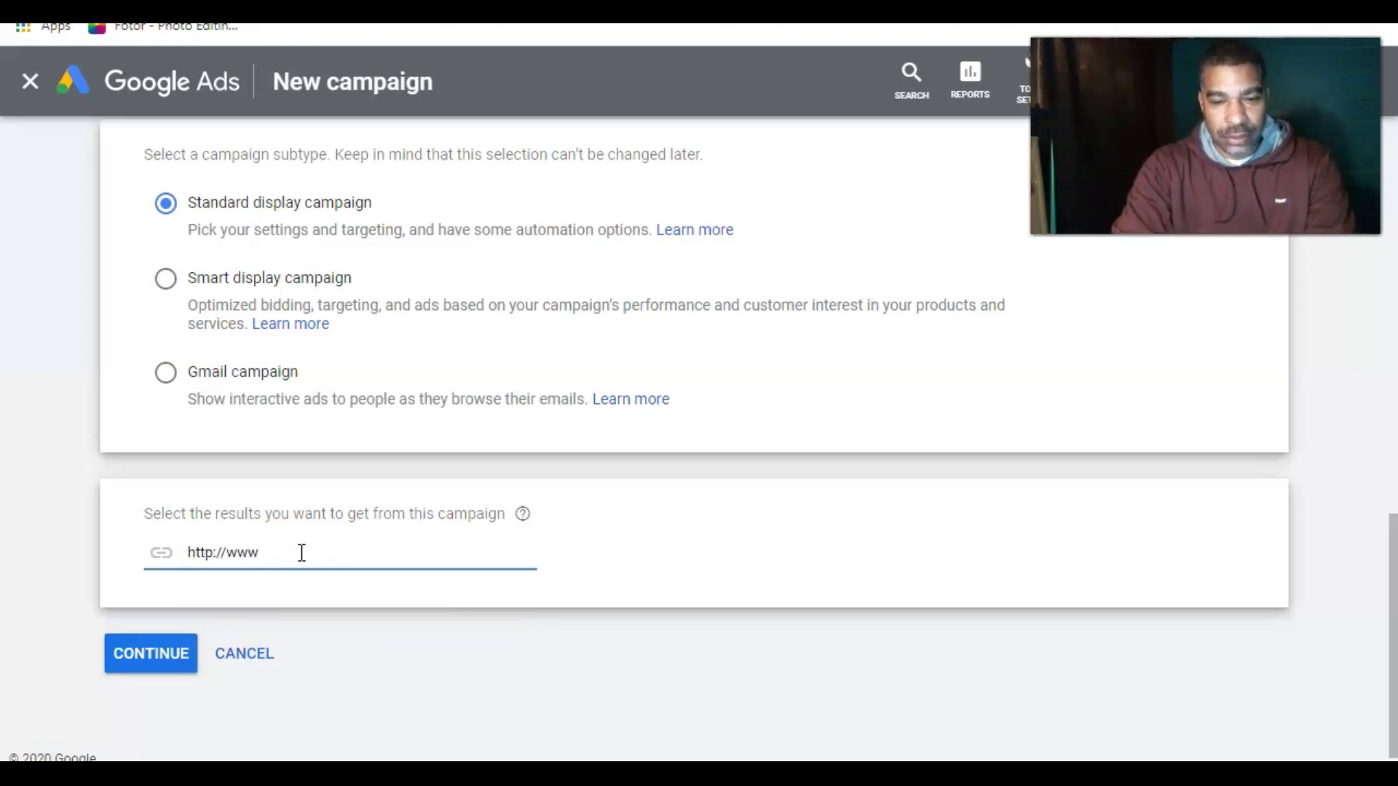
{"action": "type", "text": ".3"}
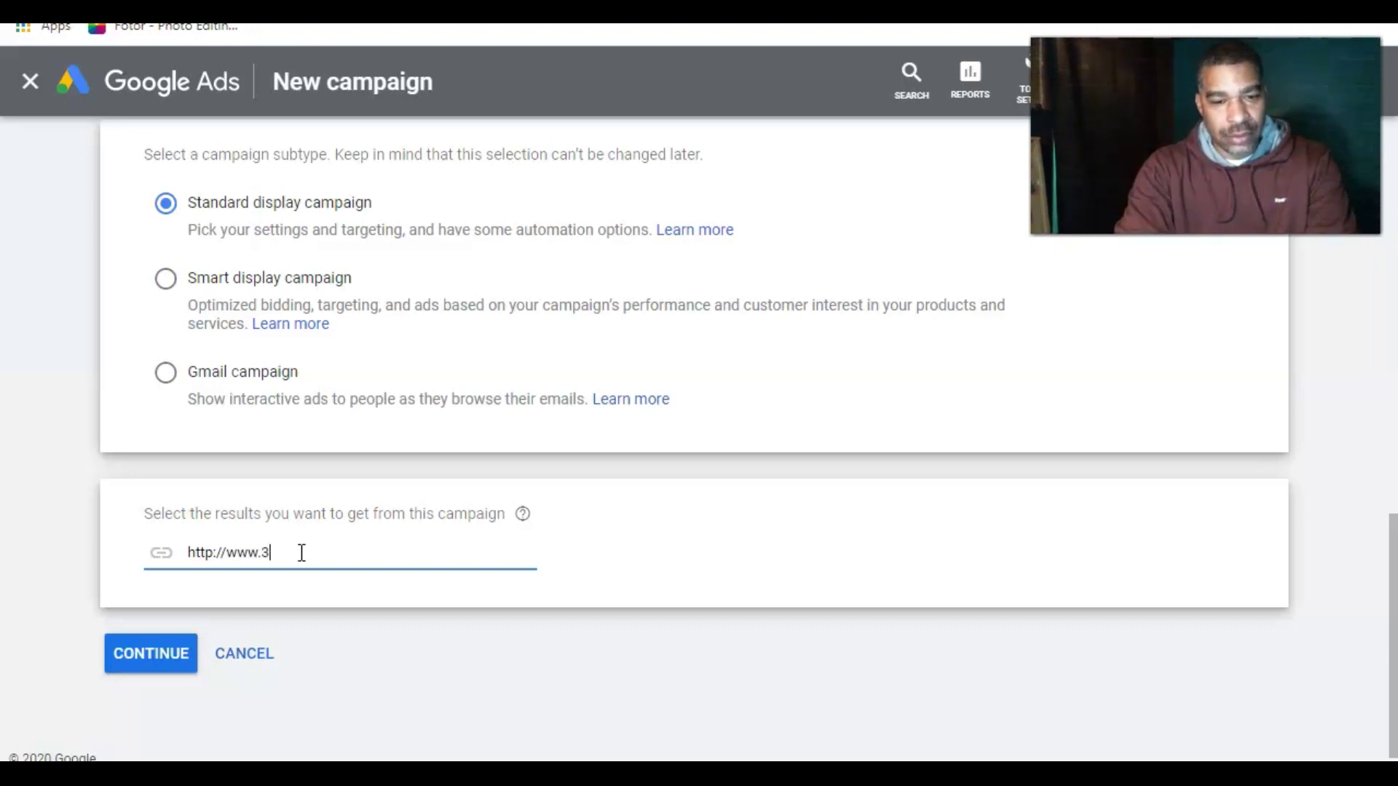
{"action": "type", "text": "00cash"}
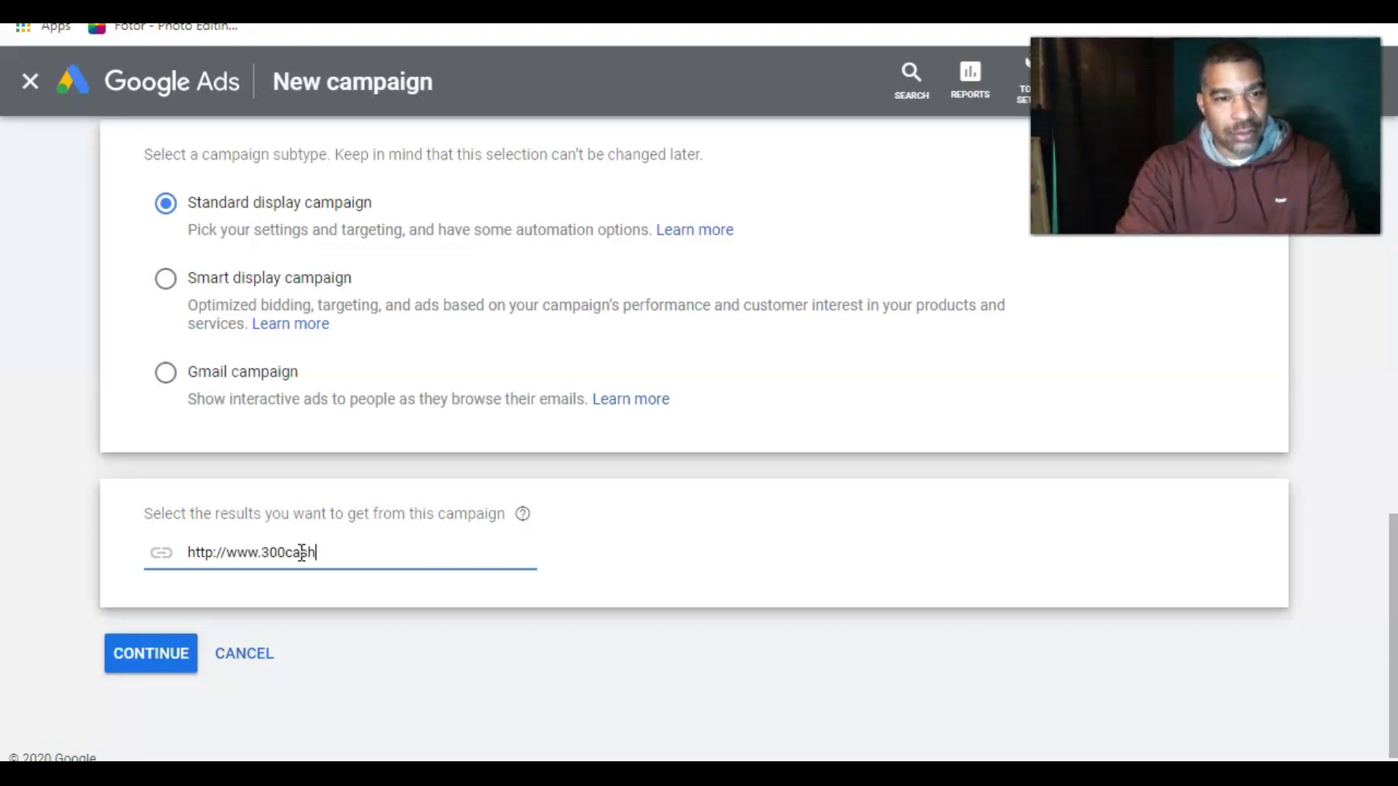
{"action": "type", "text": "days"}
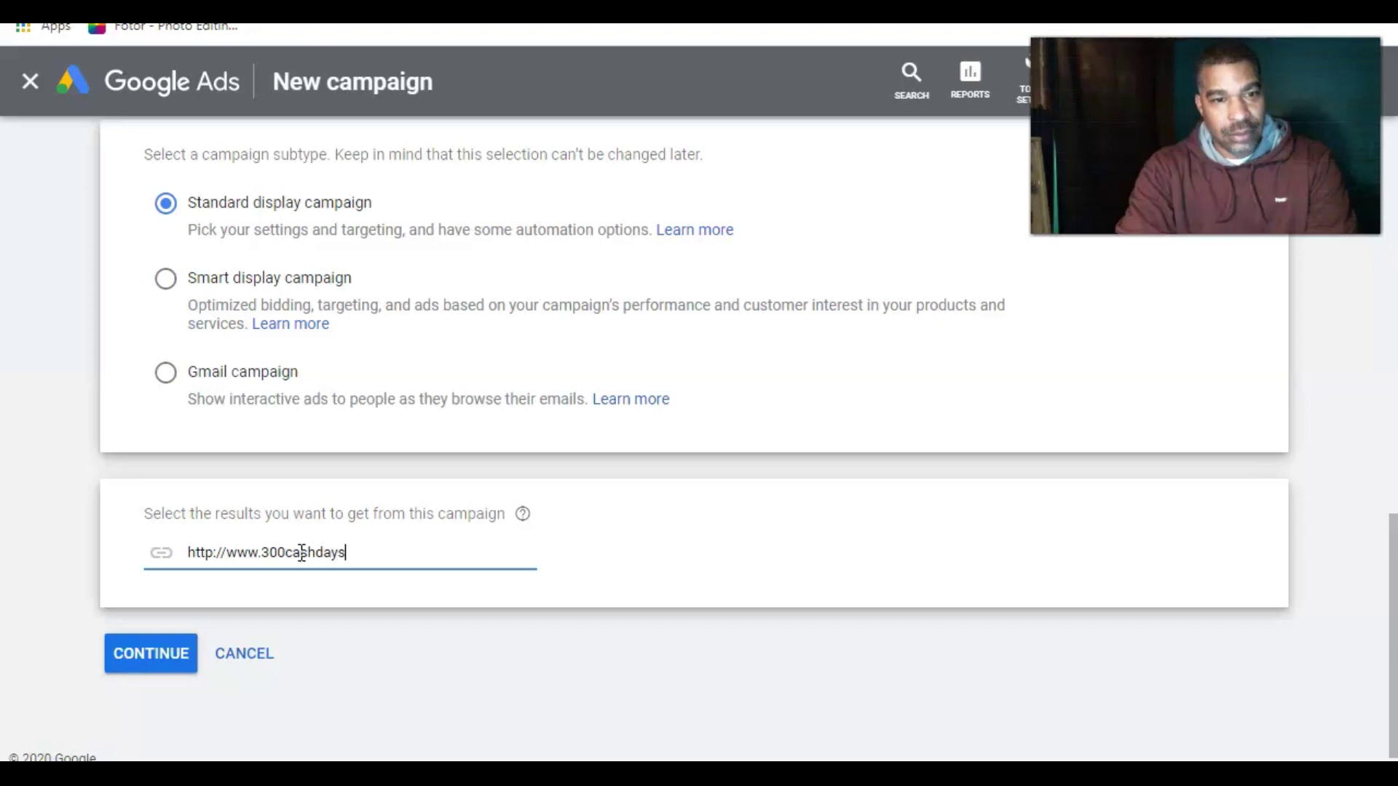
{"action": "type", "text": ".com"}
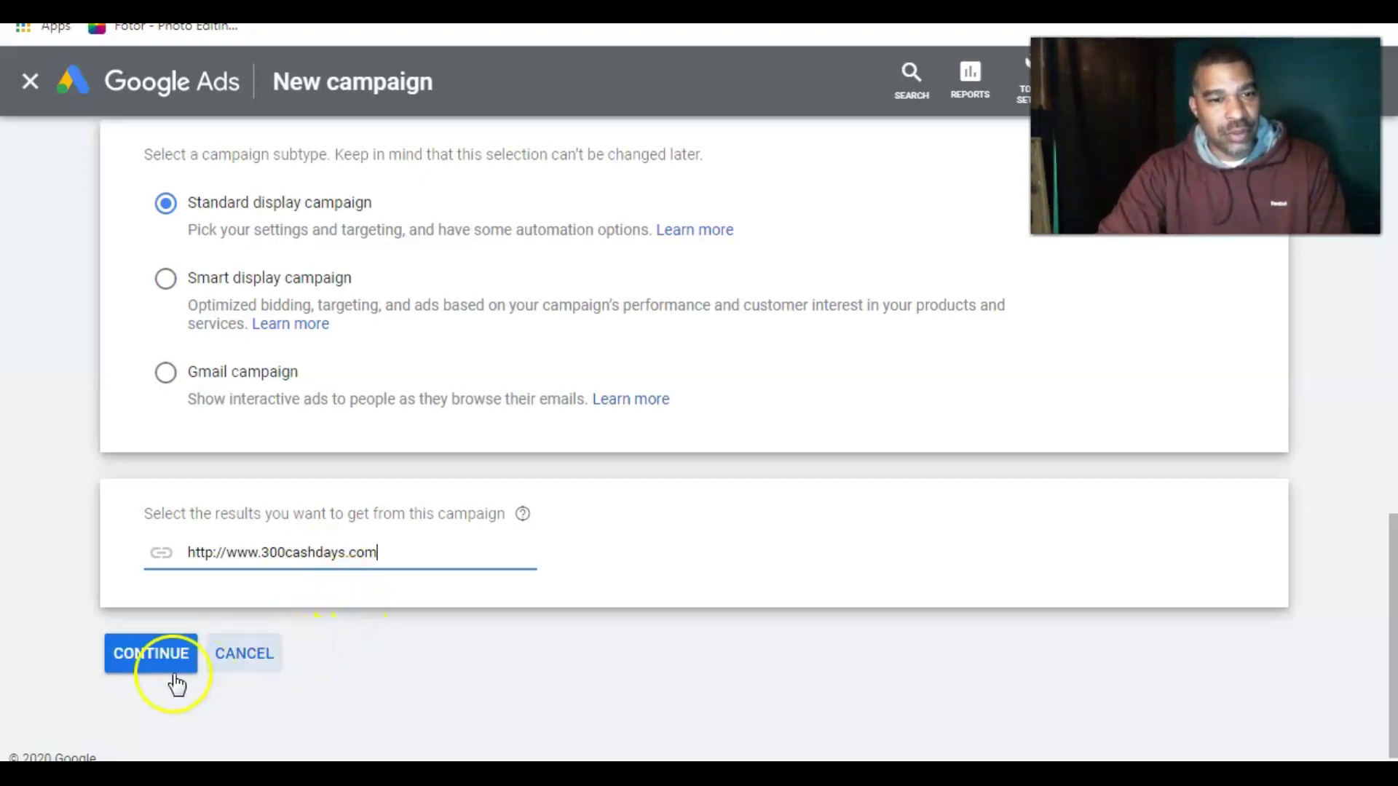
{"action": "left_click", "coordinate": [158, 655]}
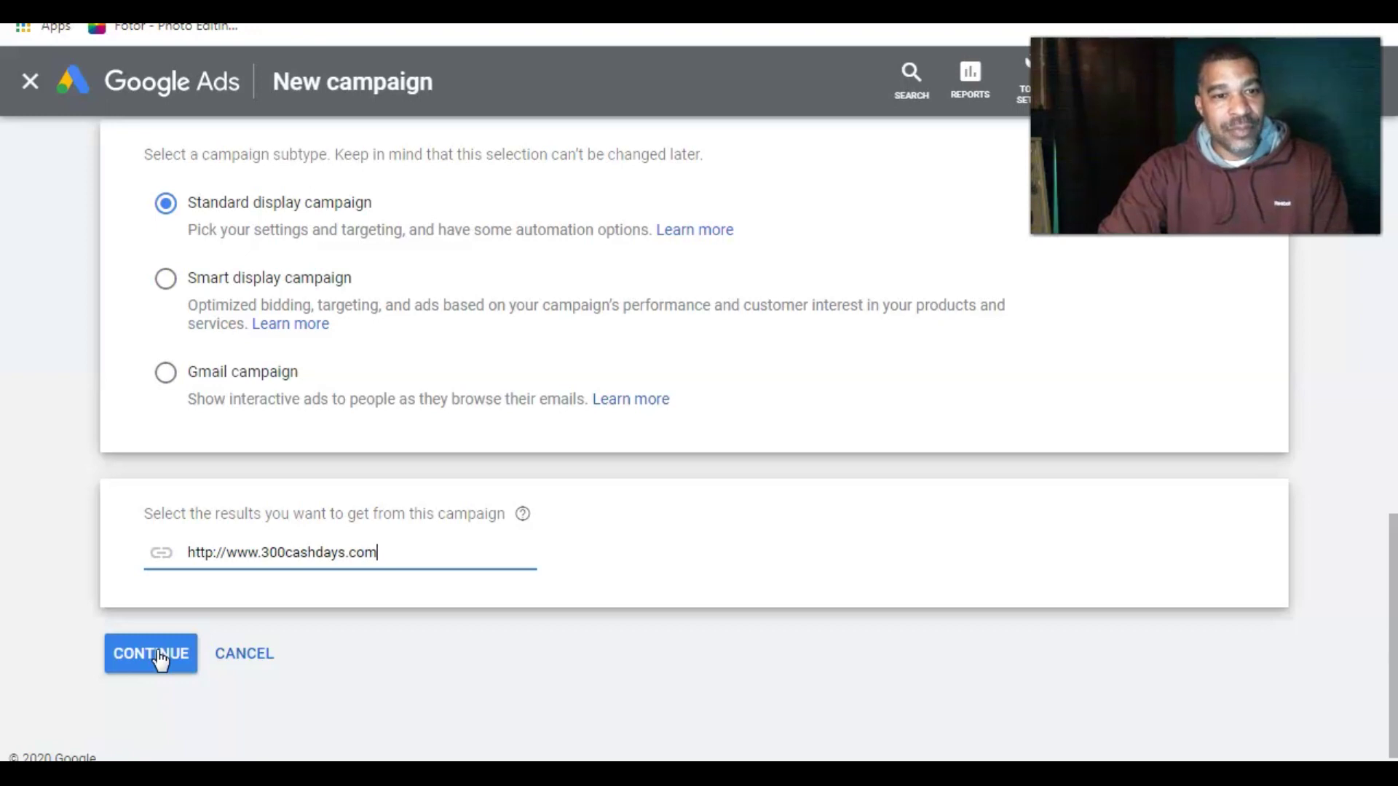
{"action": "left_click", "coordinate": [159, 655]}
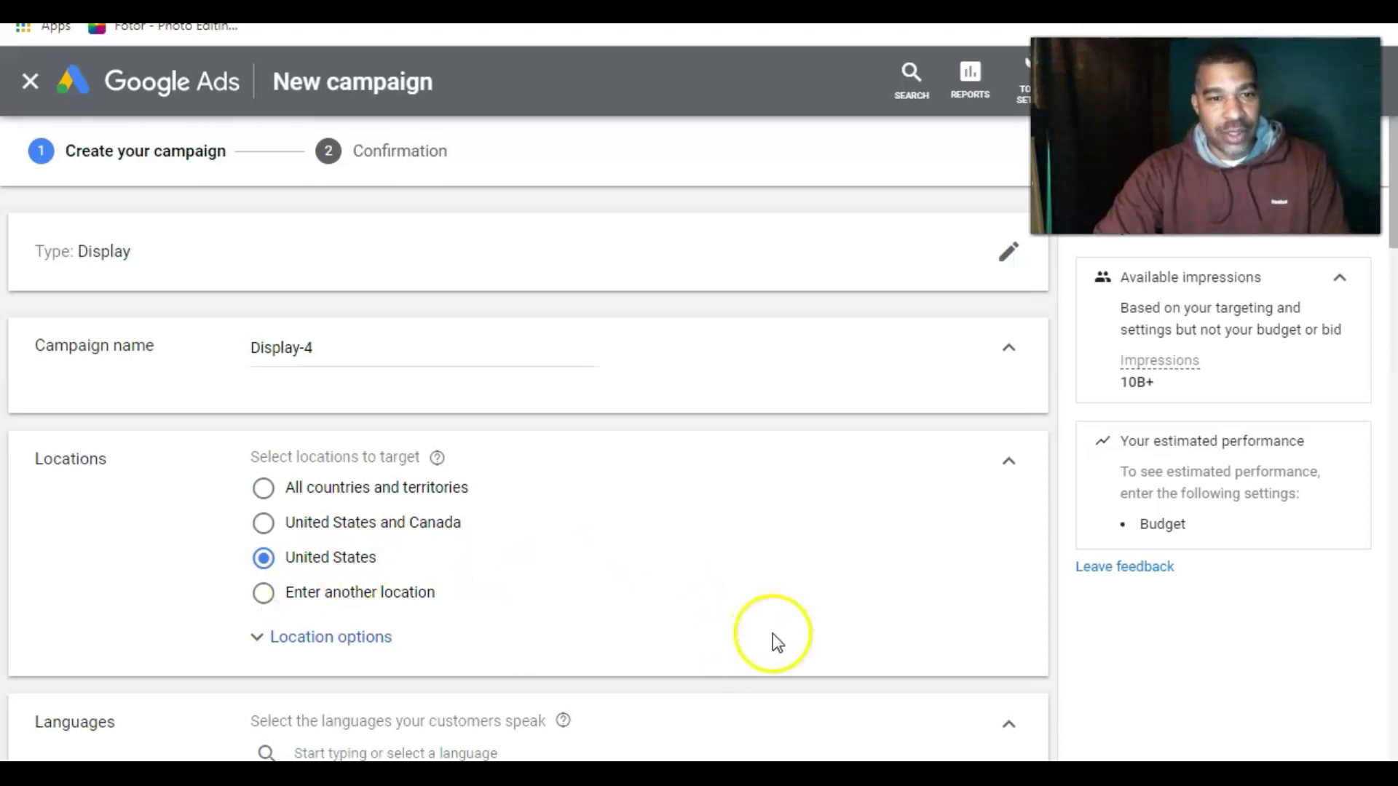
{"action": "scroll", "coordinate": [772, 634], "scroll_direction": "down", "scroll_amount": 1}
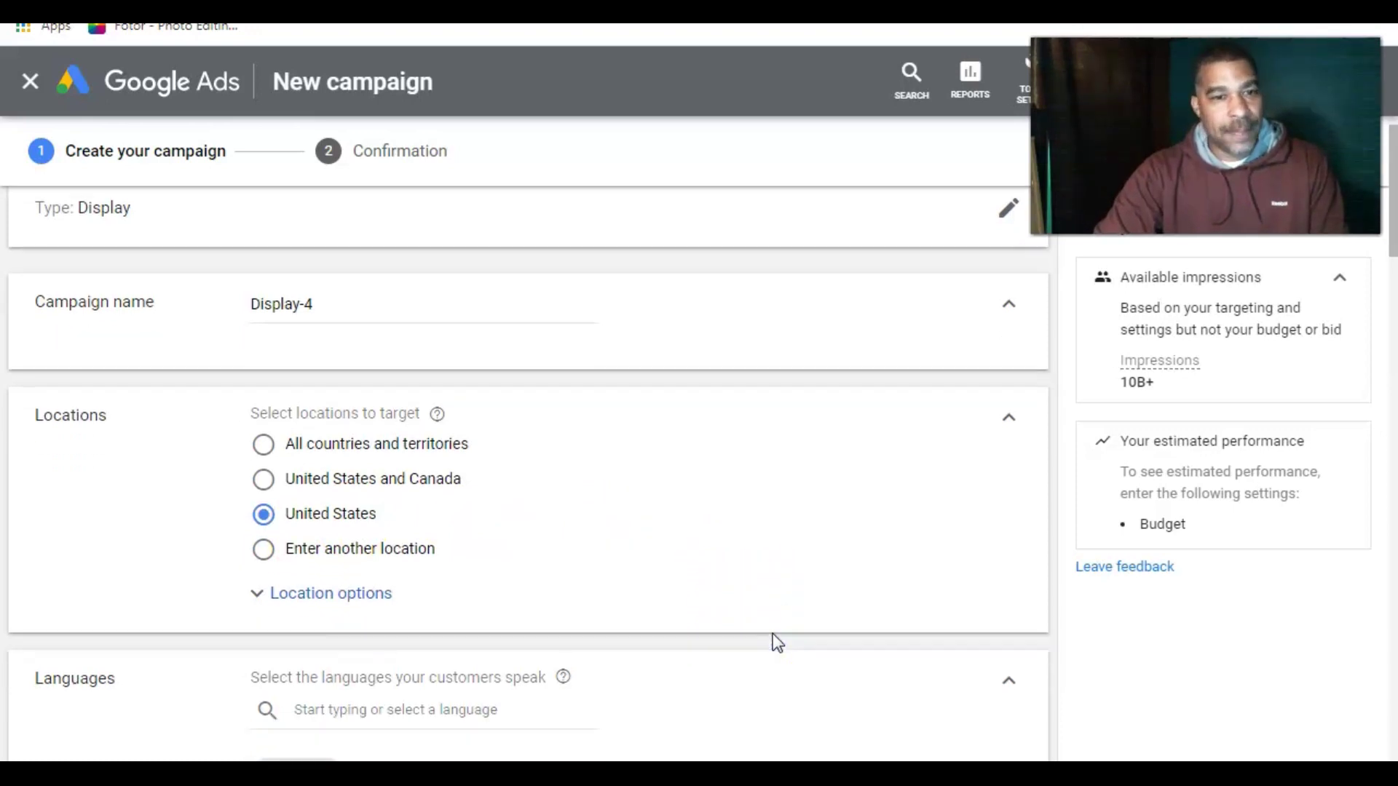
{"action": "scroll", "coordinate": [772, 634], "scroll_direction": "down", "scroll_amount": 1}
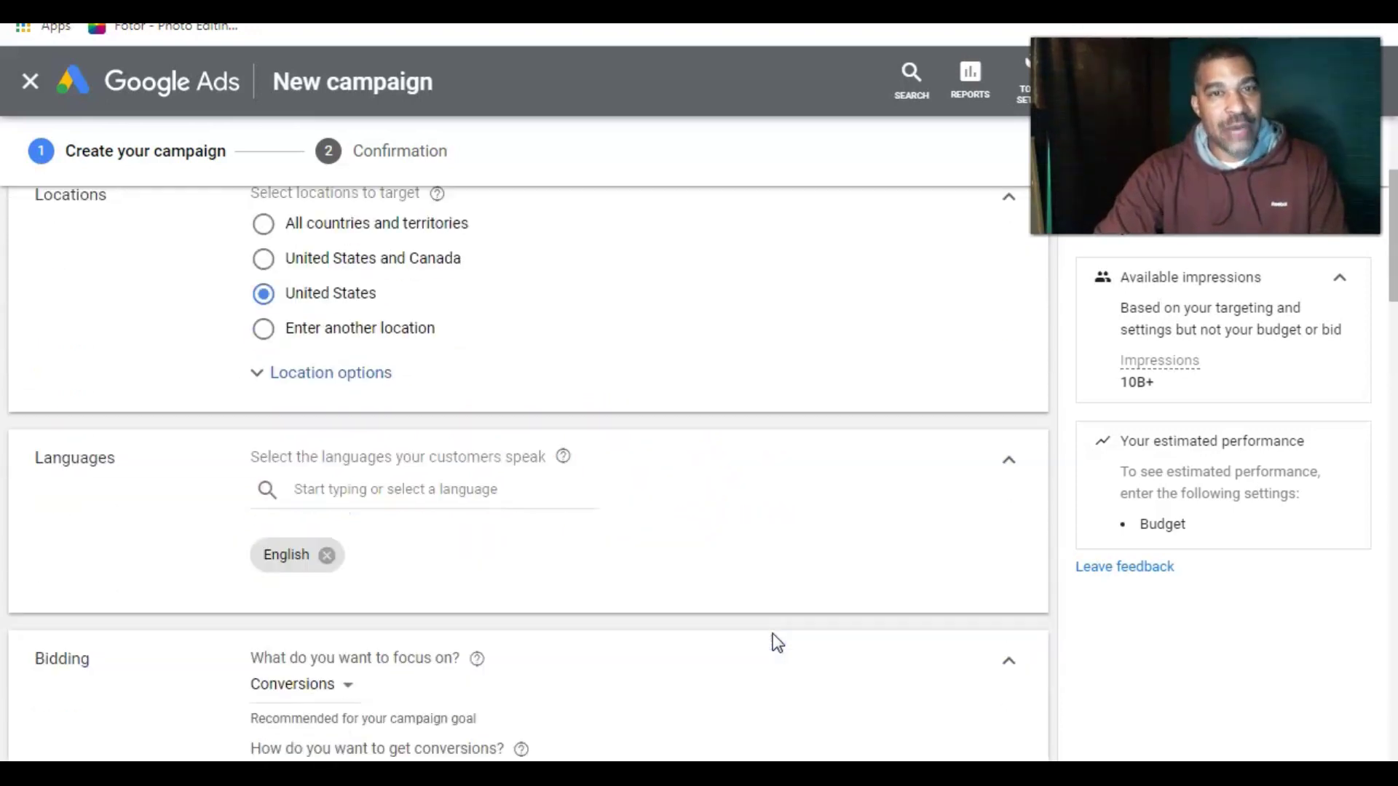
{"action": "scroll", "coordinate": [771, 634], "scroll_direction": "down", "scroll_amount": 1}
{"action": "scroll", "coordinate": [773, 642], "scroll_direction": "down", "scroll_amount": 1}
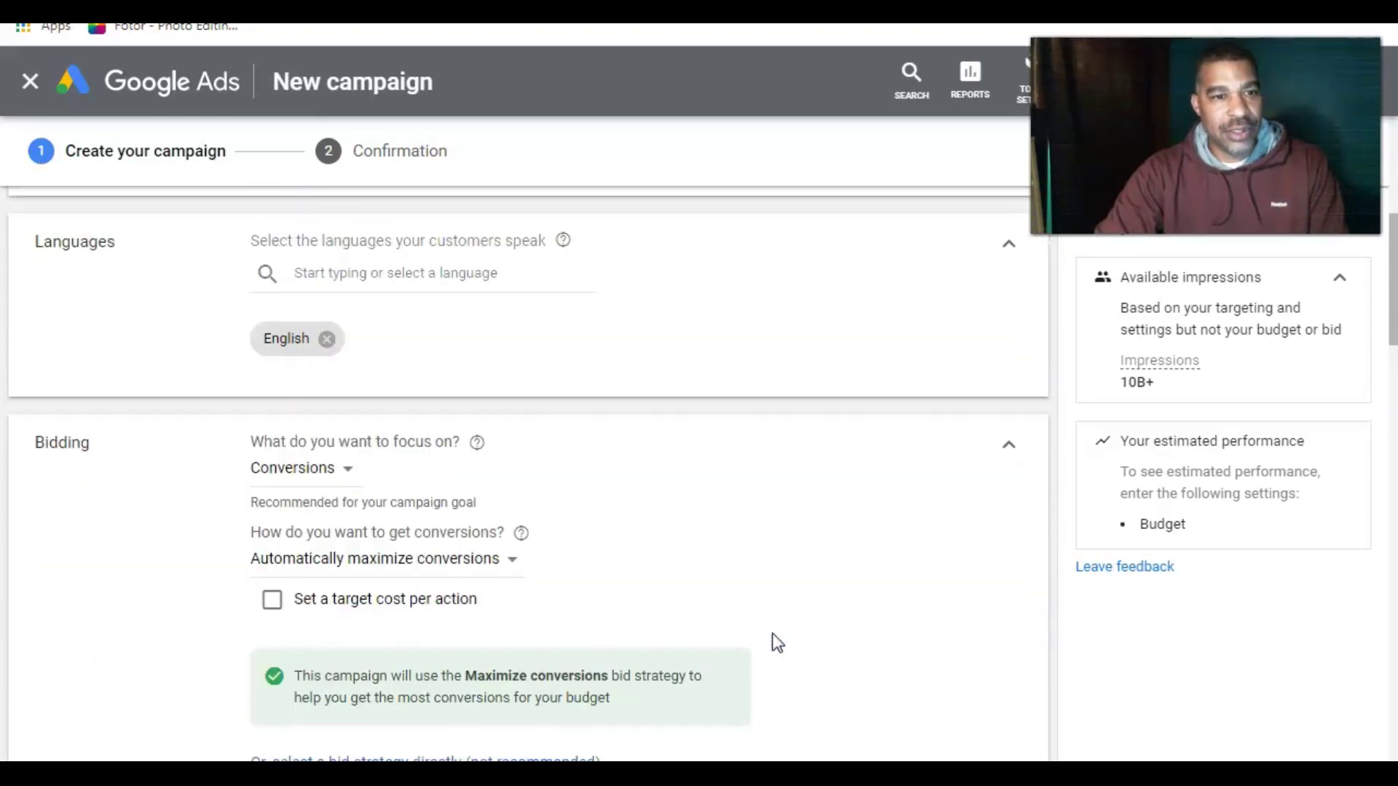
{"action": "scroll", "coordinate": [772, 642], "scroll_direction": "down", "scroll_amount": 1}
{"action": "scroll", "coordinate": [722, 547], "scroll_direction": "down", "scroll_amount": 1}
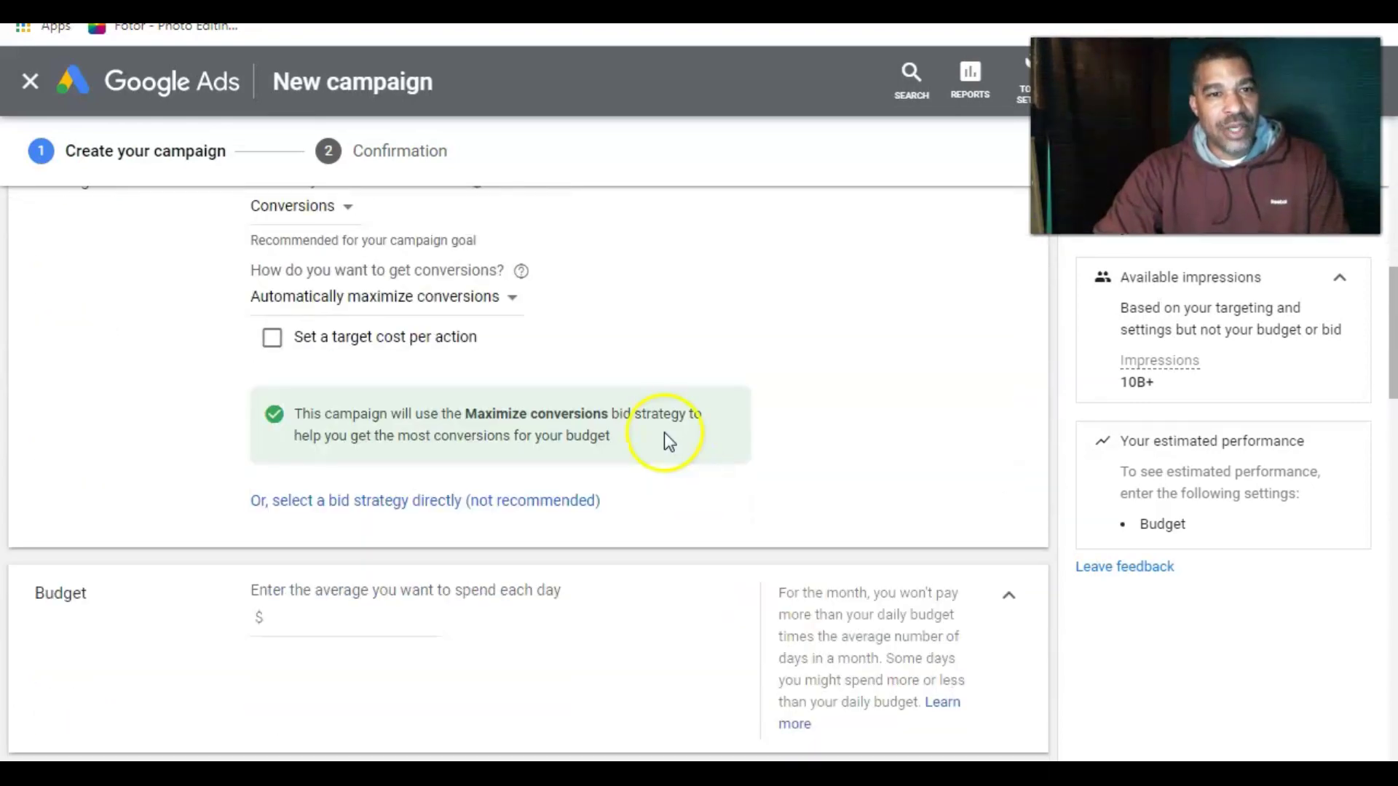
{"action": "scroll", "coordinate": [786, 335], "scroll_direction": "up", "scroll_amount": 1}
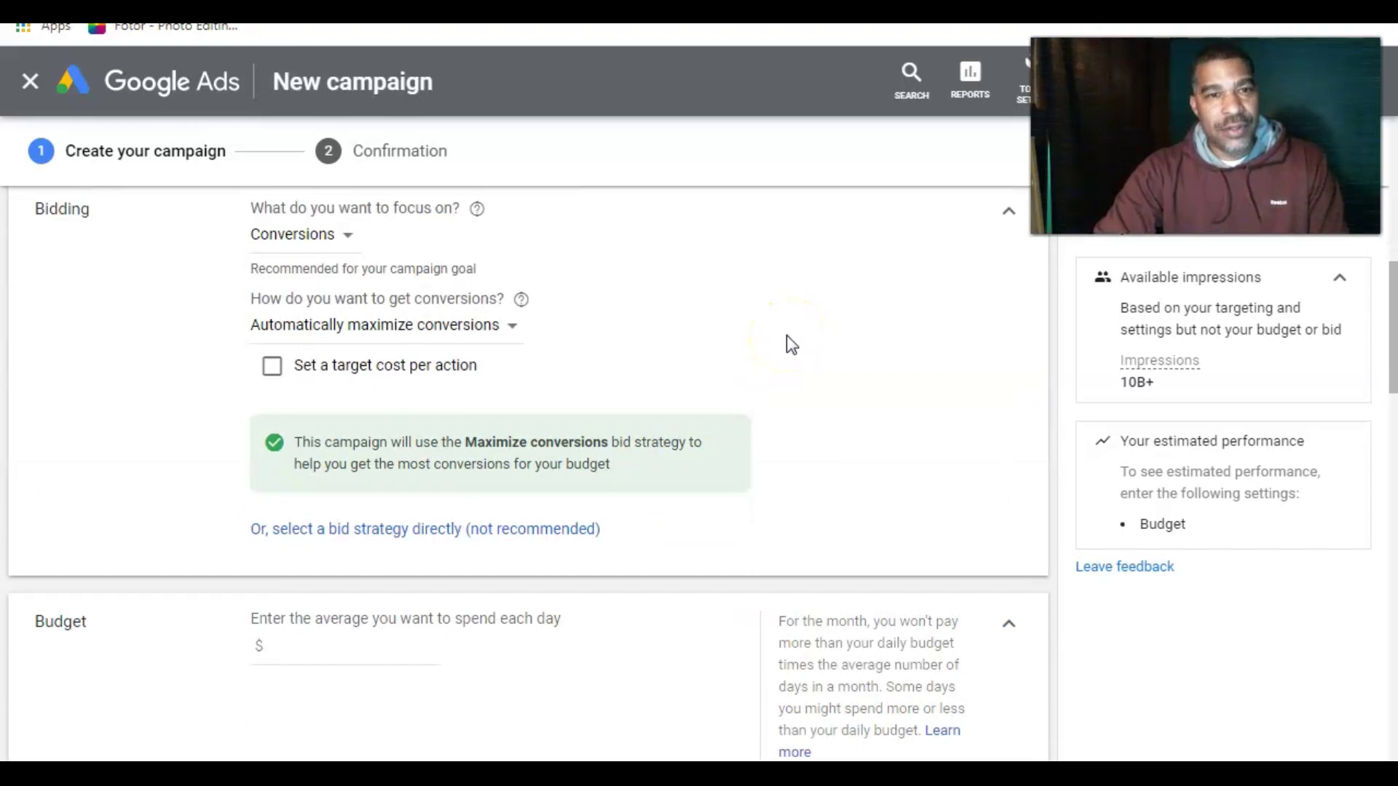
{"action": "scroll", "coordinate": [786, 336], "scroll_direction": "up", "scroll_amount": 1}
{"action": "scroll", "coordinate": [655, 328], "scroll_direction": "up", "scroll_amount": 1}
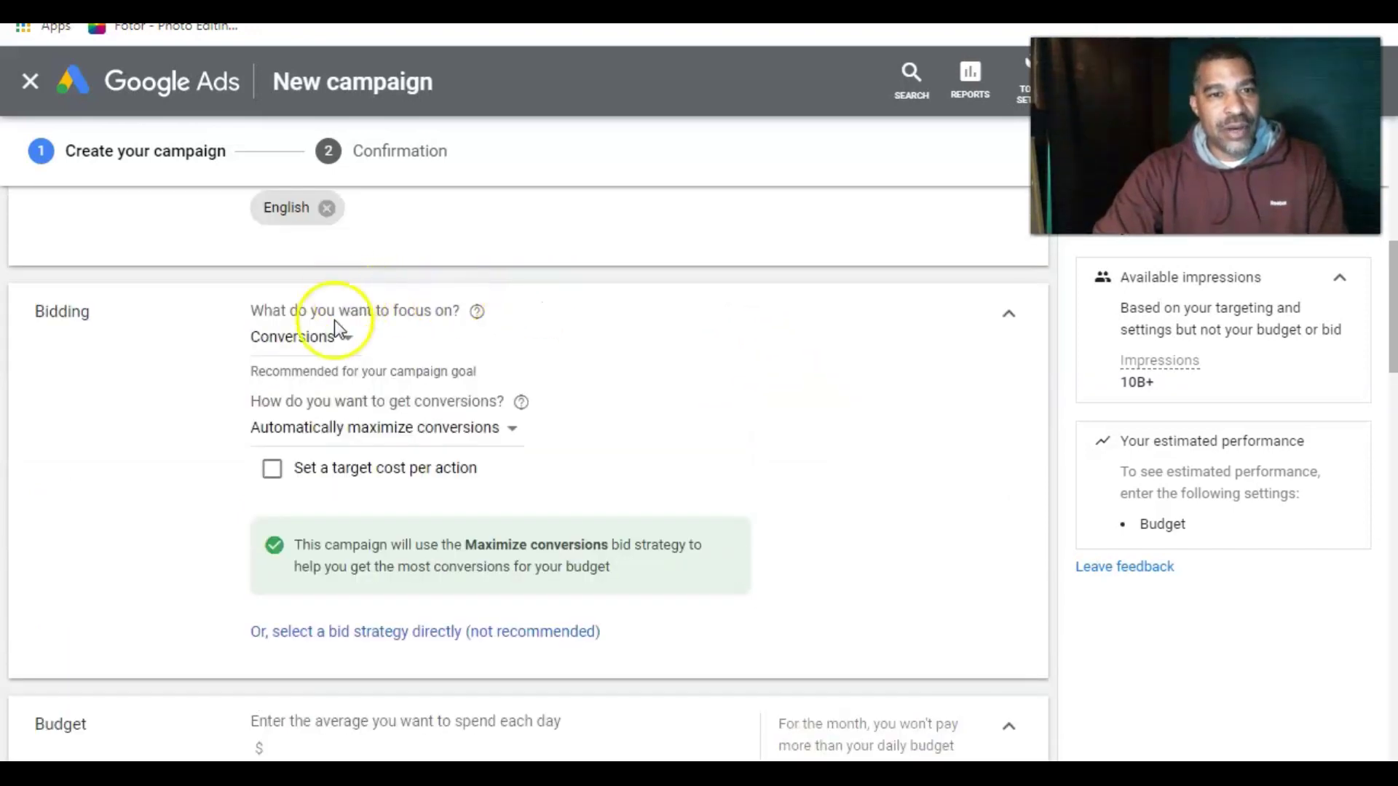
Step: Focus bidding on Viewable impressions, giving a Viewable CPM bid strategy
{"action": "left_click", "coordinate": [345, 341]}
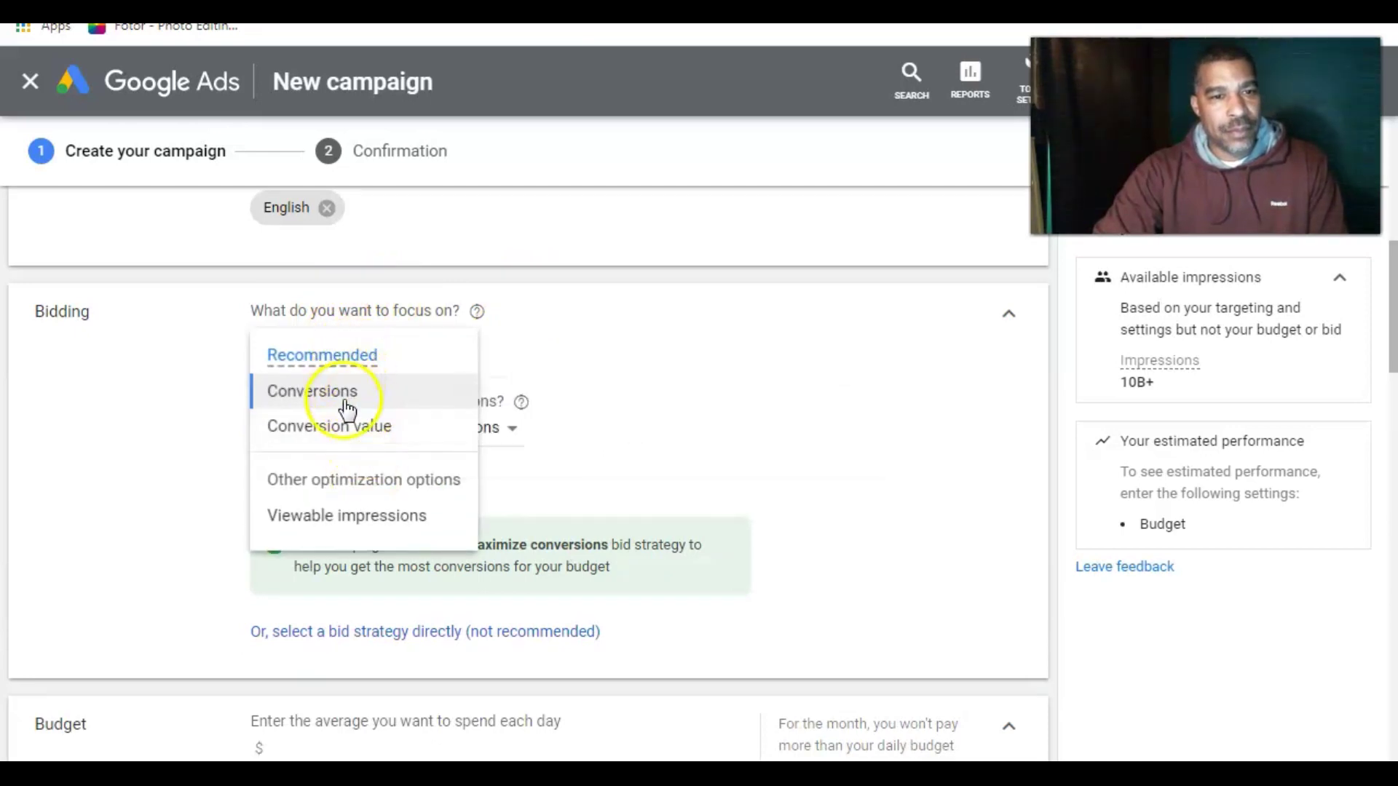
{"action": "left_click", "coordinate": [345, 522]}
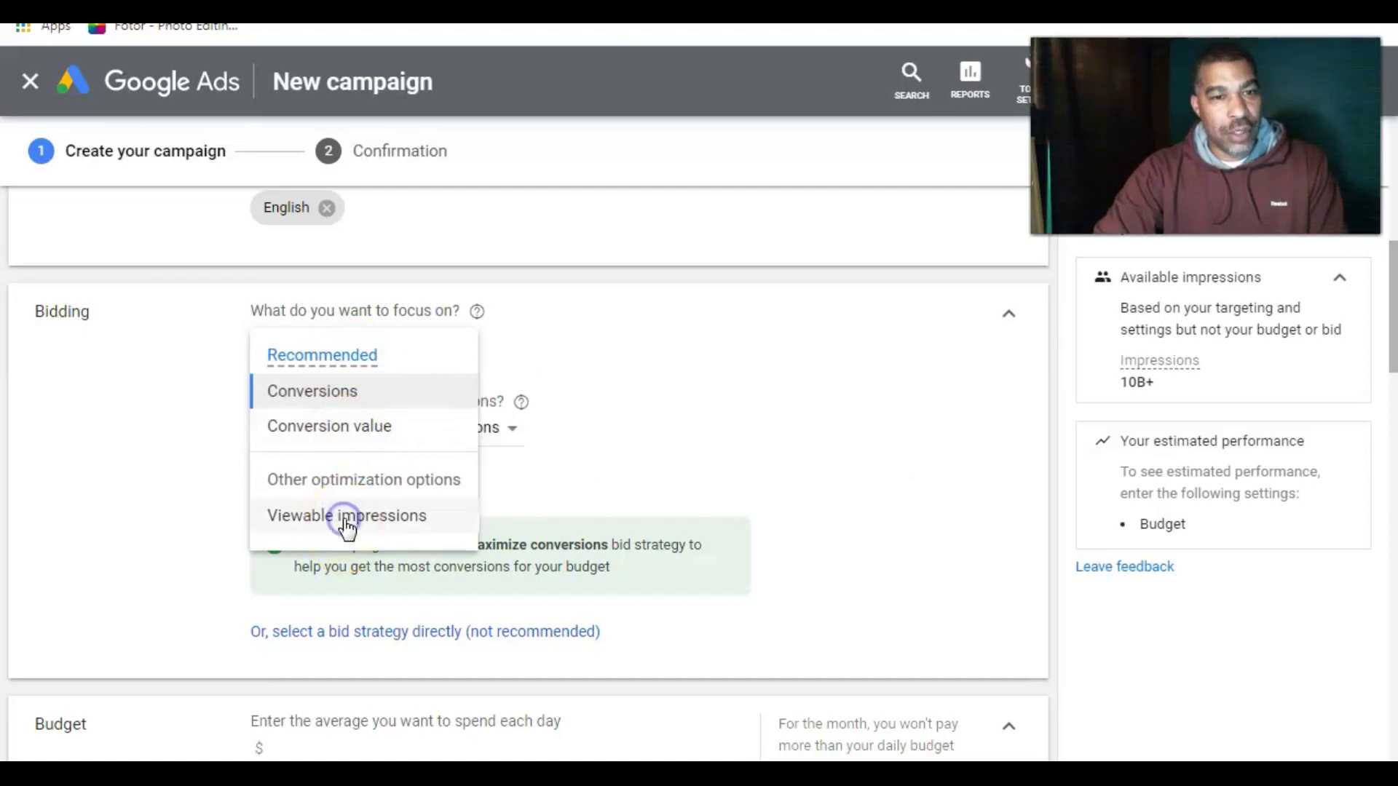
{"action": "left_click", "coordinate": [370, 553]}
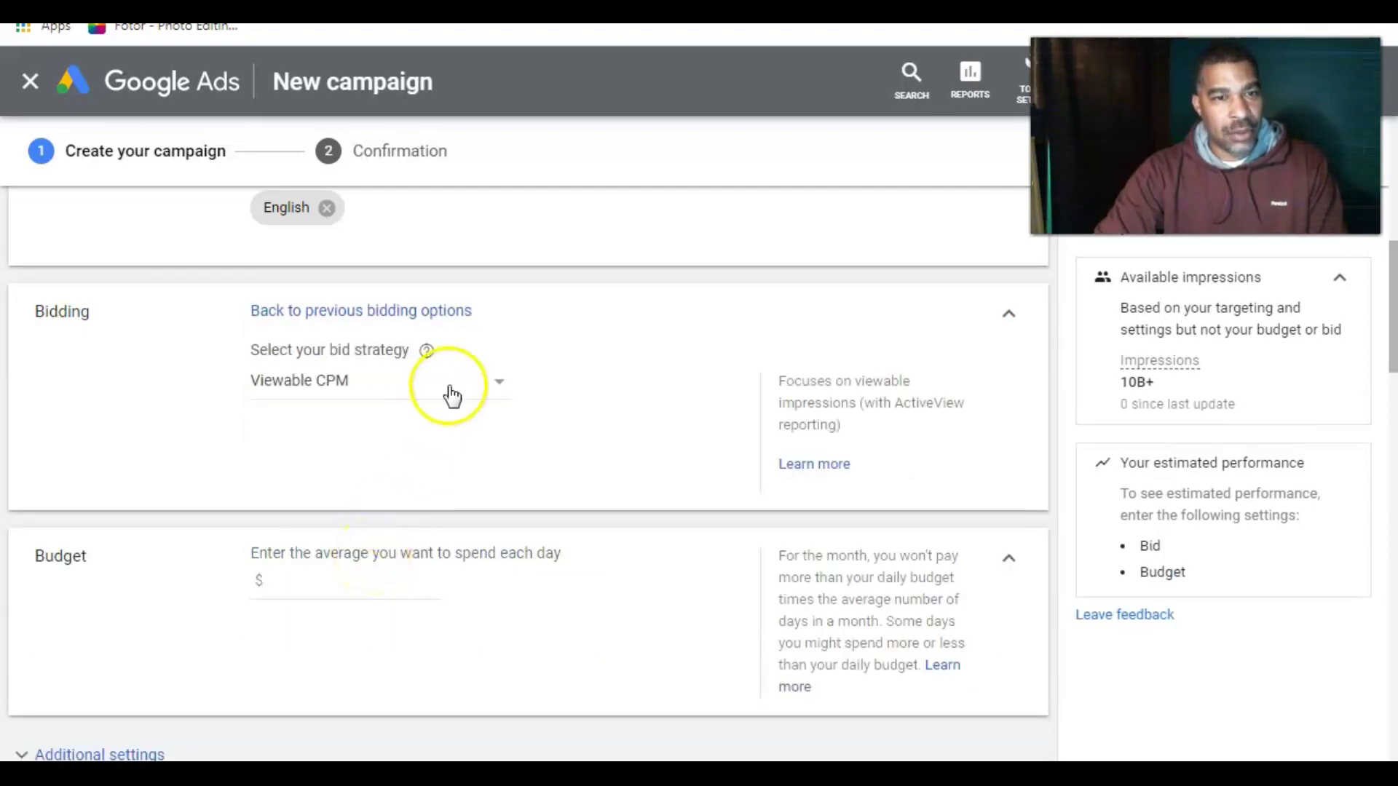
{"action": "left_click", "coordinate": [507, 385]}
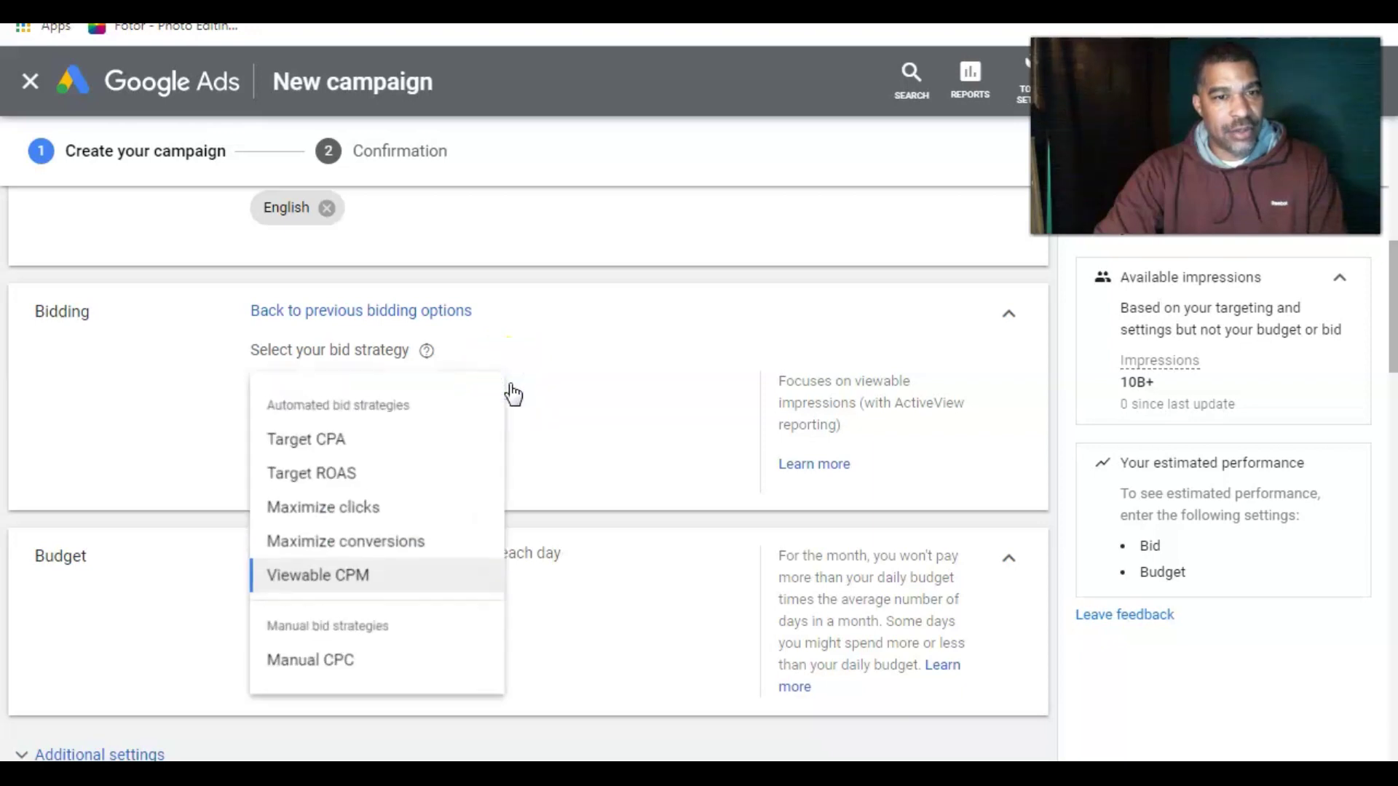
Step: Switch the bid strategy to Maximize clicks with no maximum CPC limit
{"action": "left_click", "coordinate": [371, 516]}
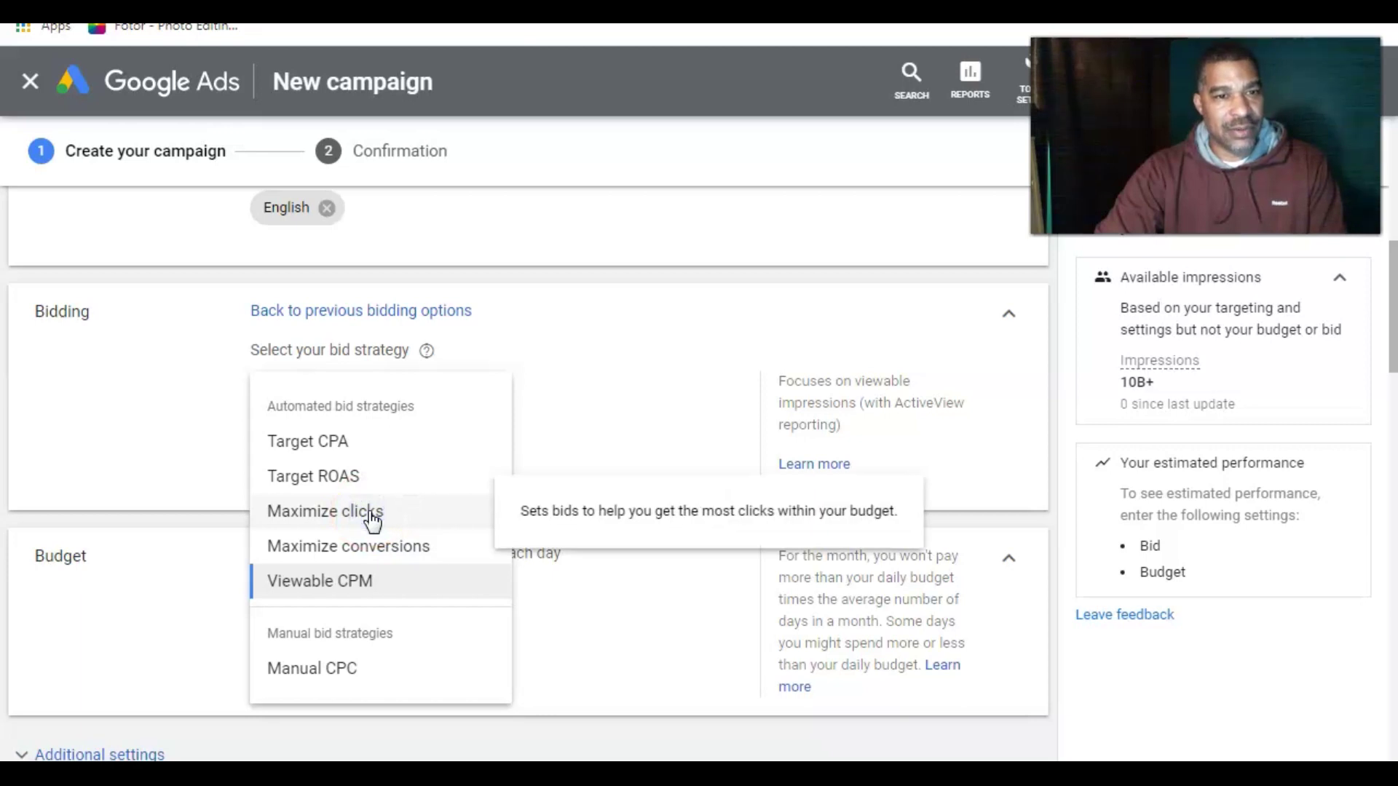
{"action": "left_click", "coordinate": [372, 514]}
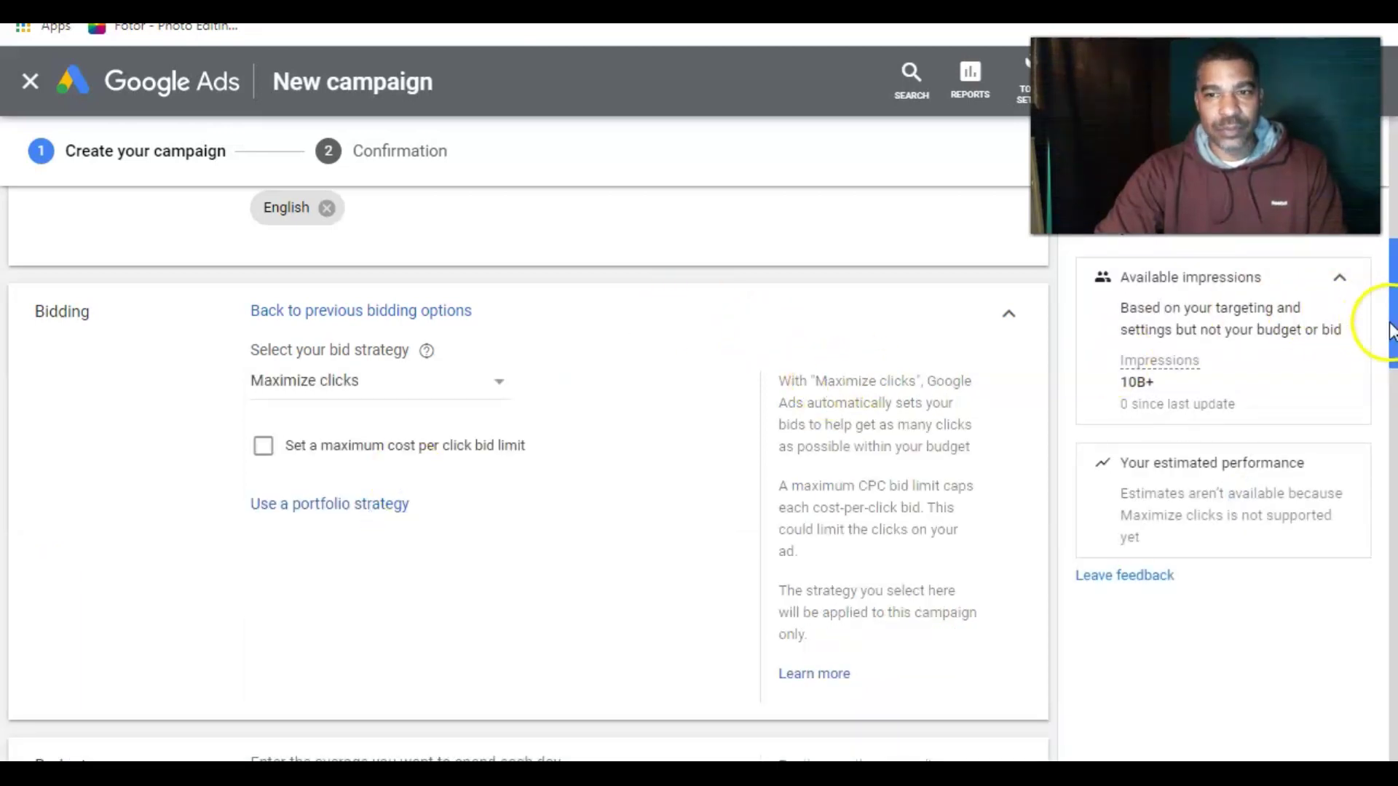
{"action": "mouse_move", "coordinate": [1391, 328]}
{"action": "left_mouse_down"}
{"action": "mouse_move", "coordinate": [1393, 272]}
{"action": "mouse_move", "coordinate": [1392, 418]}
{"action": "left_mouse_up"}
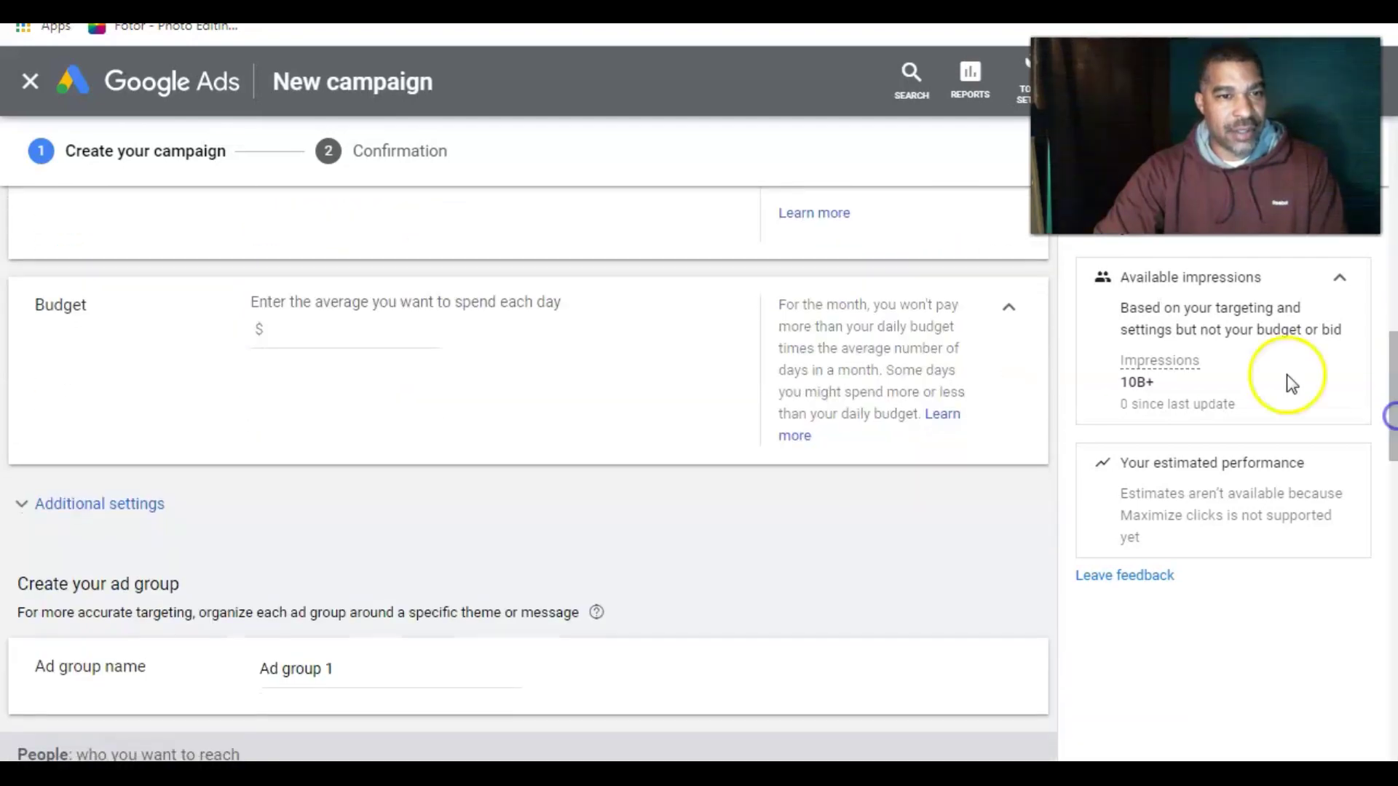
{"action": "left_click", "coordinate": [311, 334]}
{"action": "type", "text": "2"}
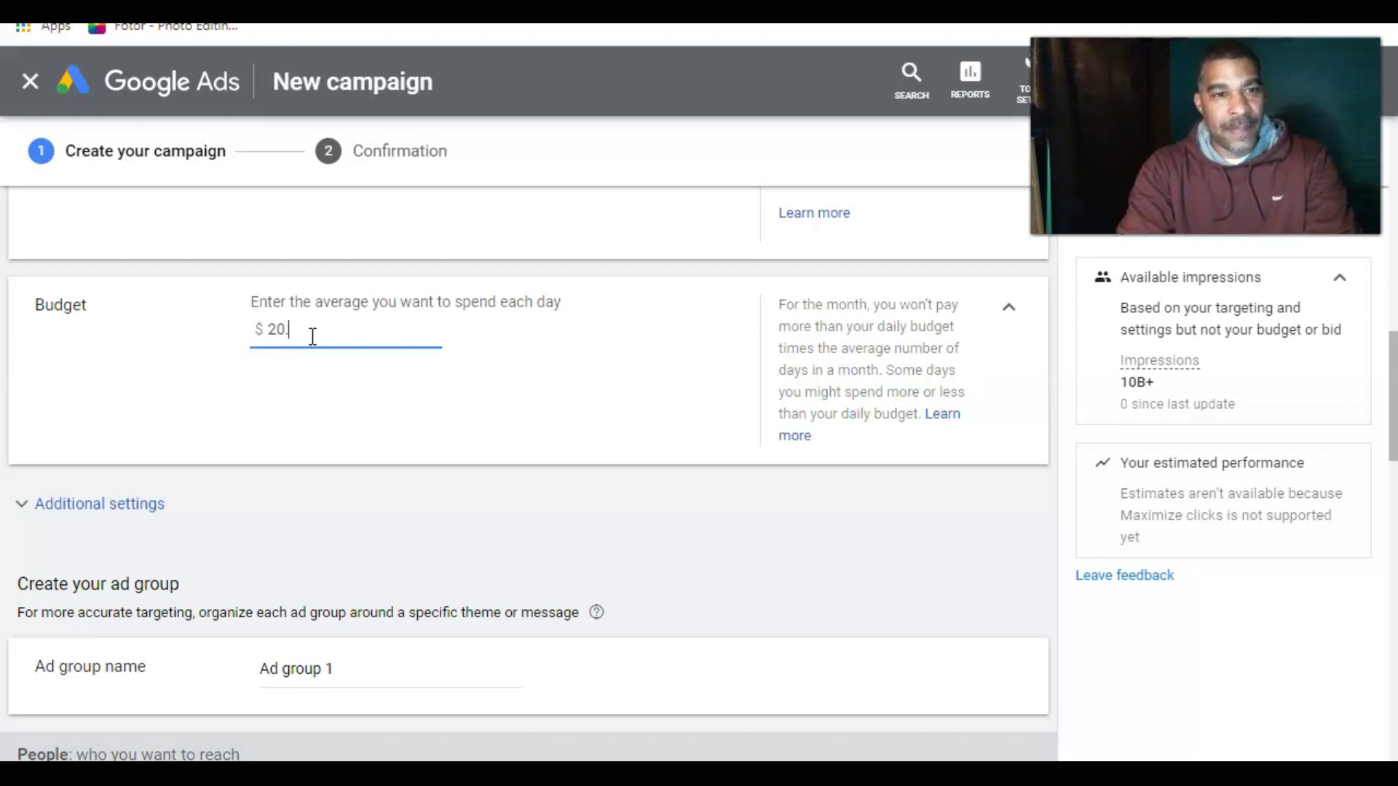
{"action": "type", "text": "00"}
Step: Enter $20.00 as the campaign's average daily budget
{"action": "left_click", "coordinate": [557, 509]}
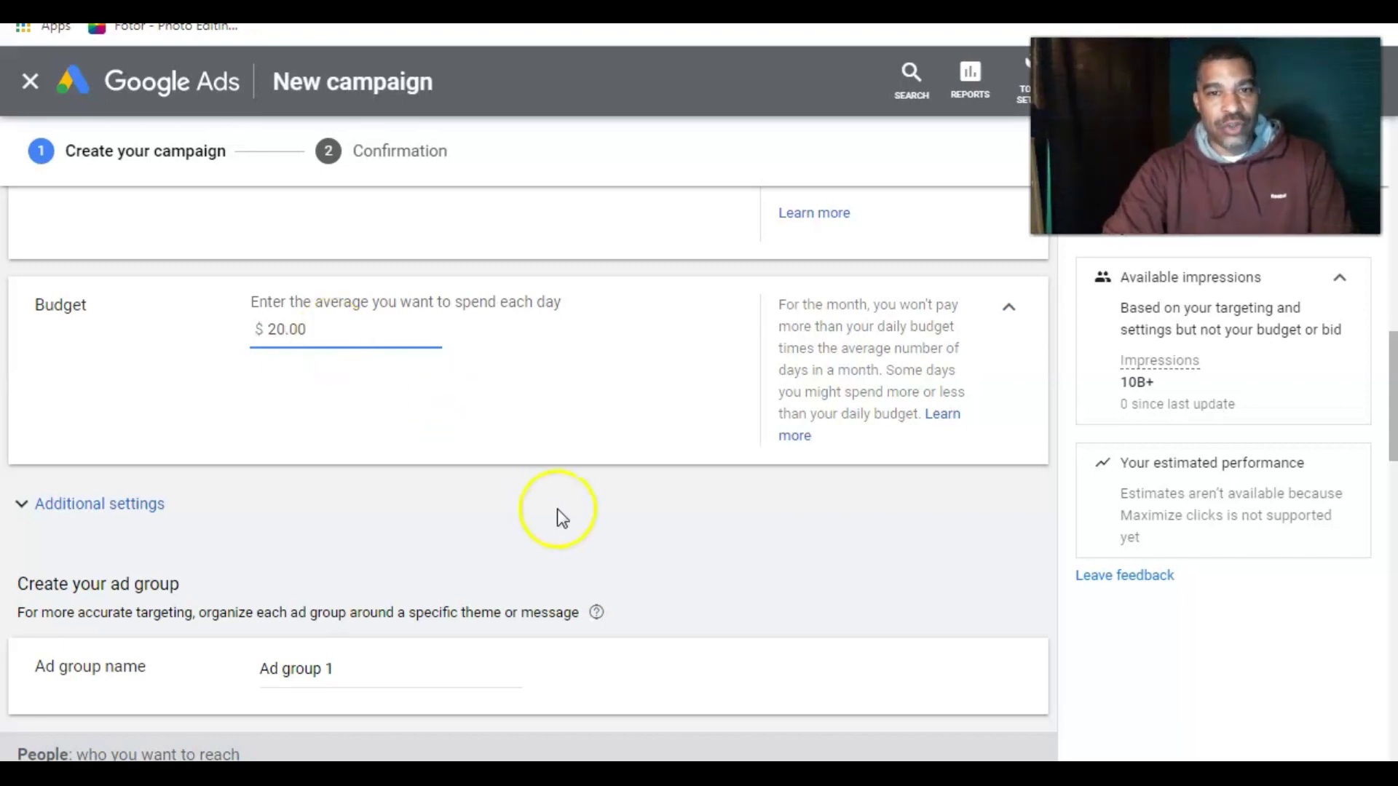
{"action": "left_click", "coordinate": [637, 559]}
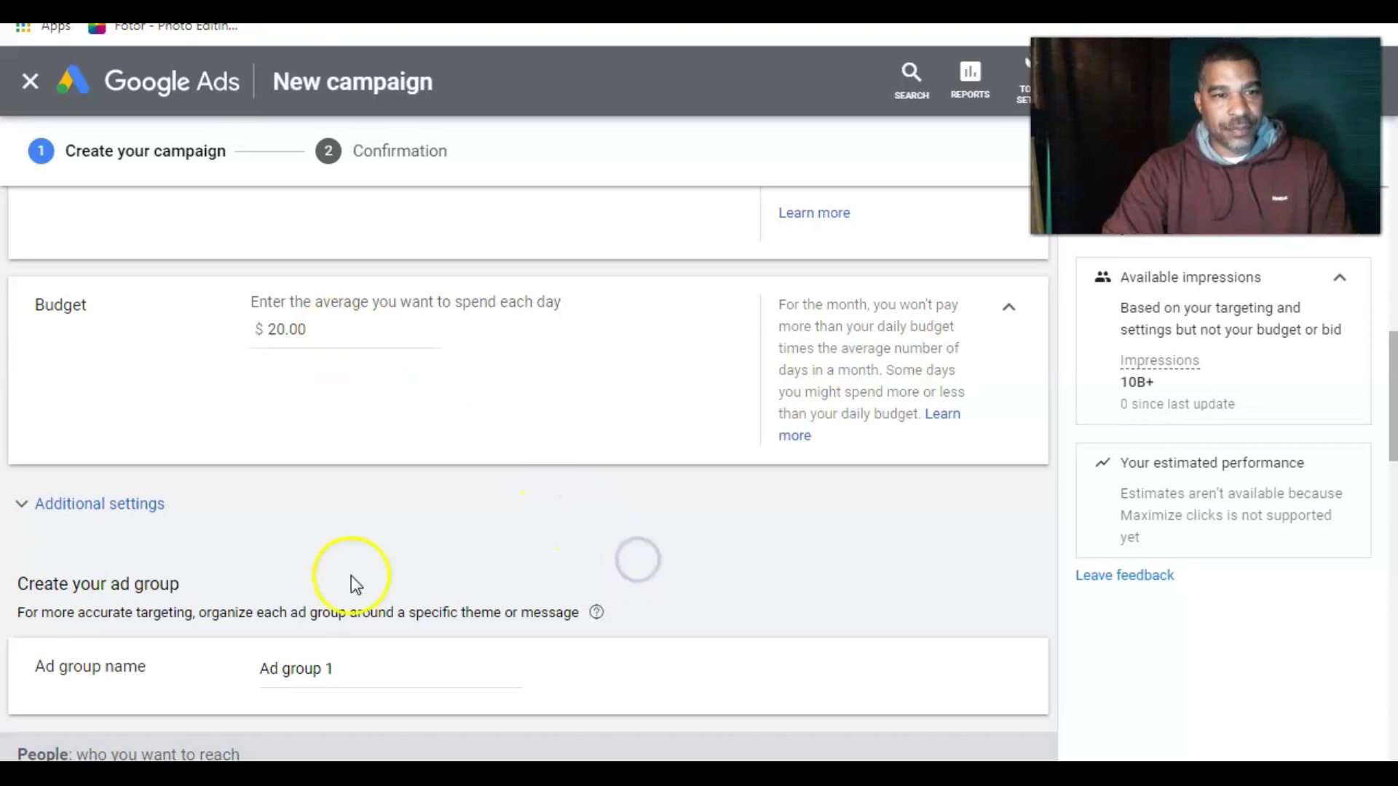
Step: Expand Additional settings to show ad rotation, schedule, May 12, 2020 start, devices and frequency capping
{"action": "left_click", "coordinate": [77, 503]}
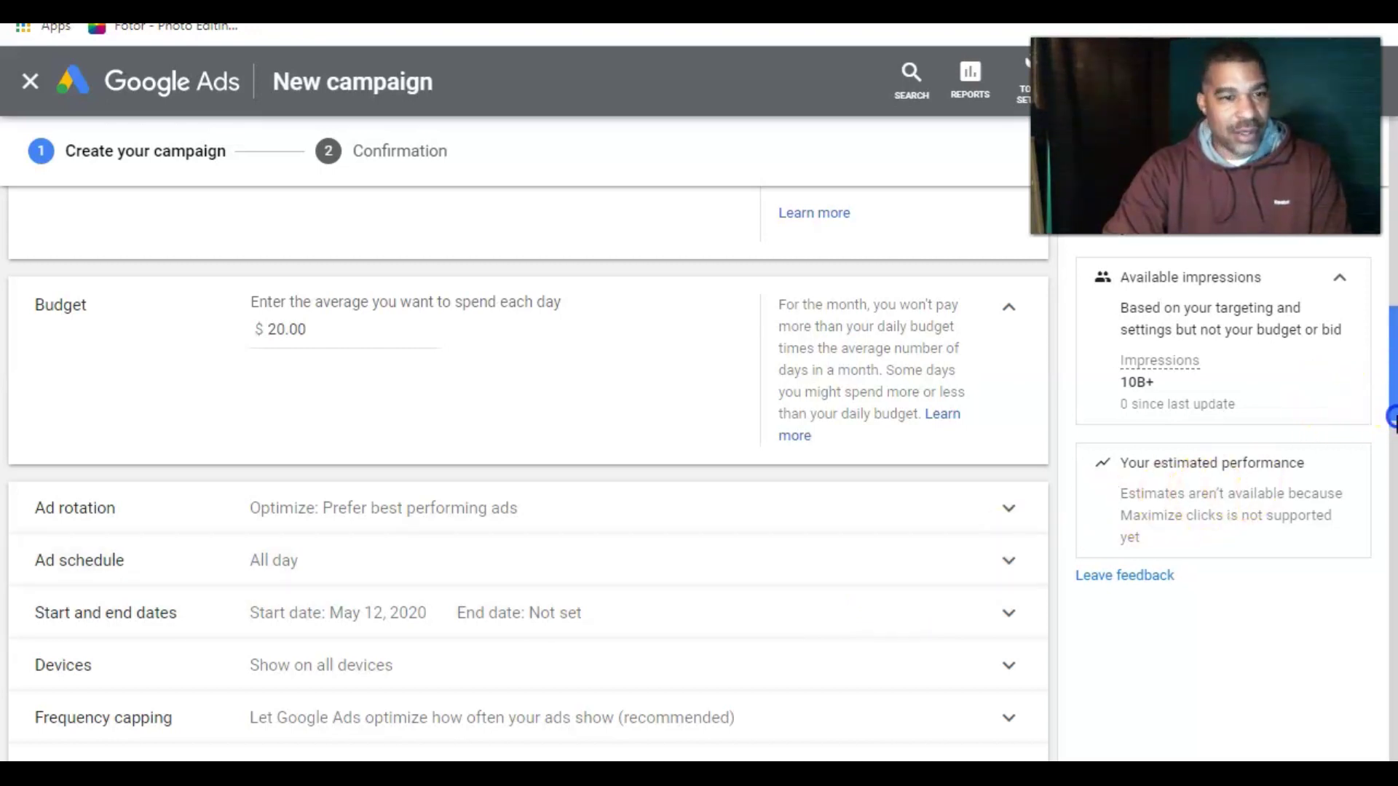
{"action": "left_click_drag", "start_coordinate": [1392, 418], "coordinate": [1395, 500]}
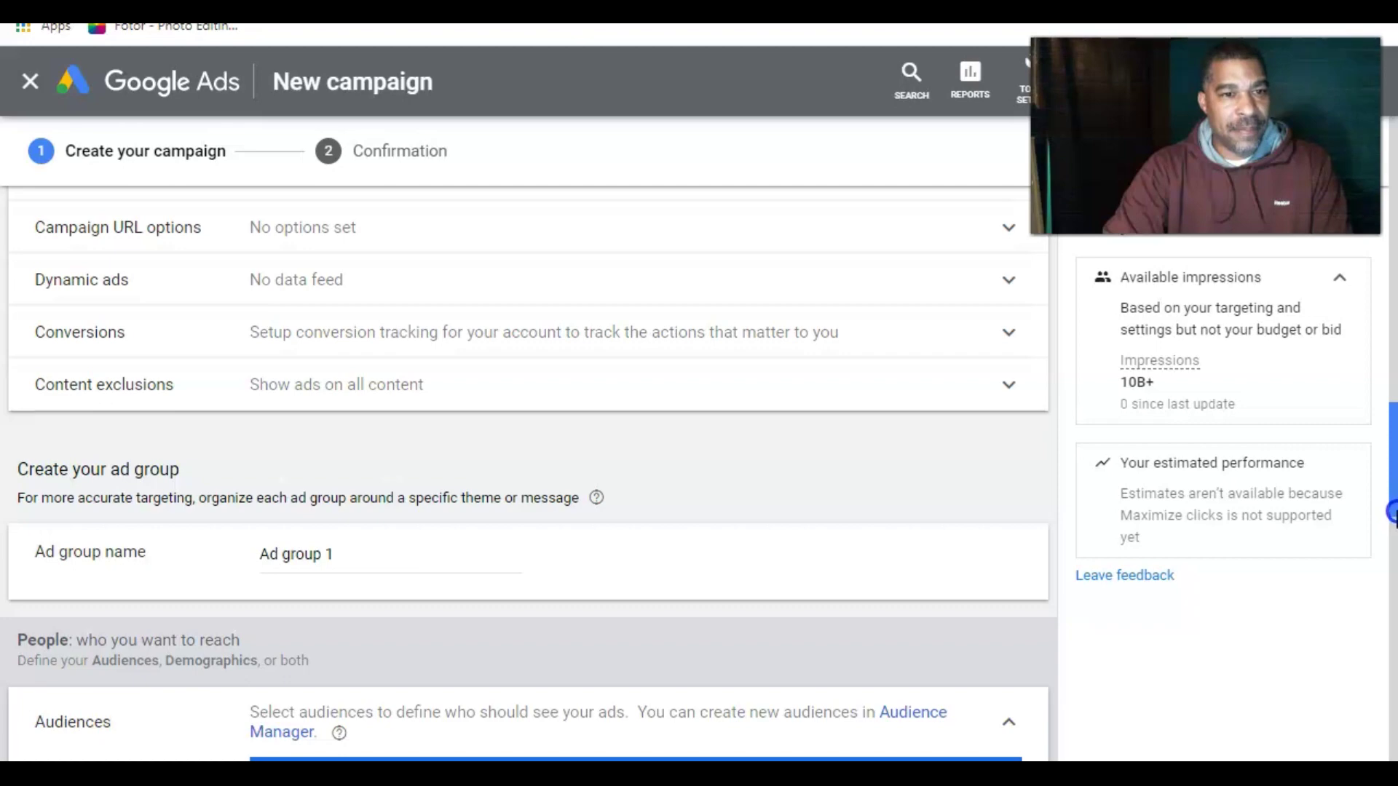
{"action": "left_click_drag", "start_coordinate": [1393, 516], "coordinate": [1393, 521]}
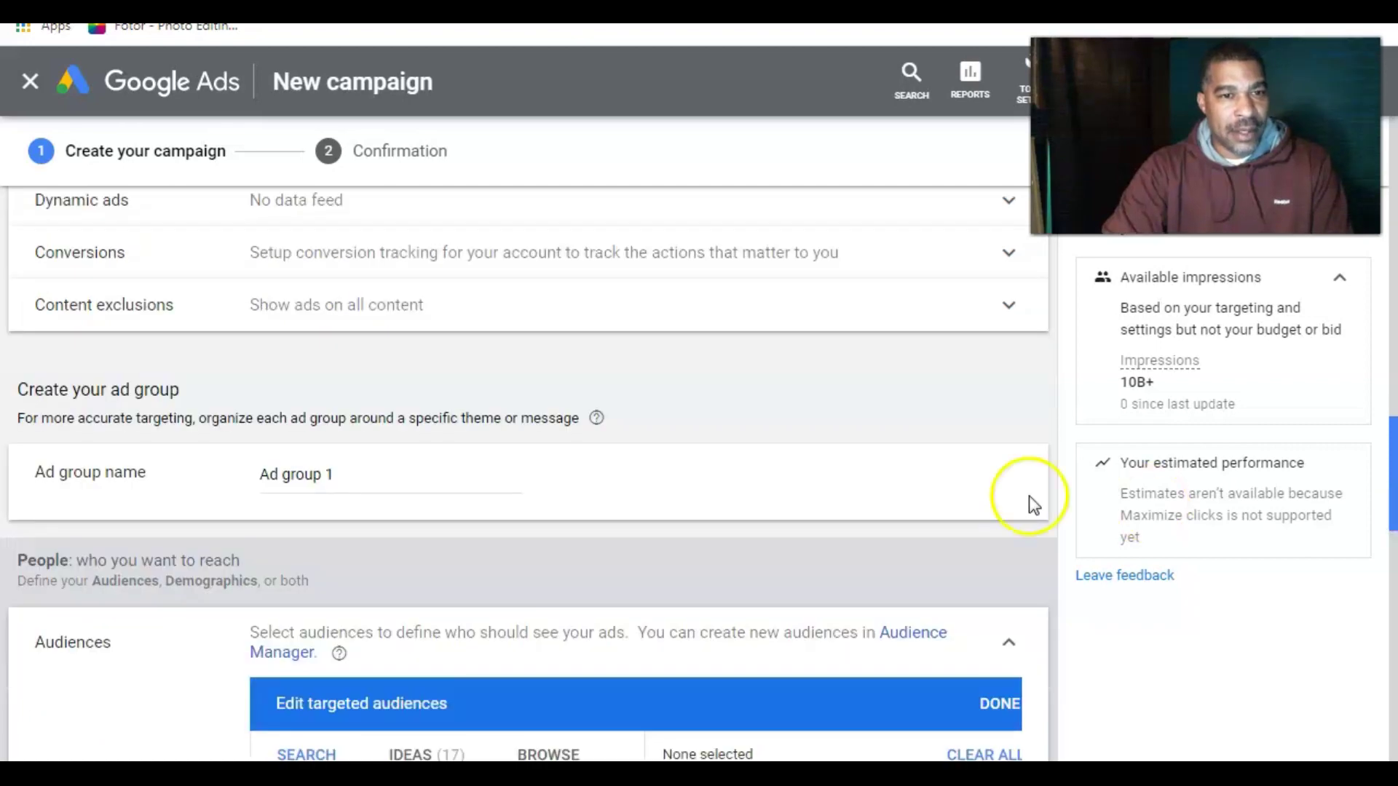
{"action": "scroll", "coordinate": [656, 450], "scroll_direction": "down", "scroll_amount": 1}
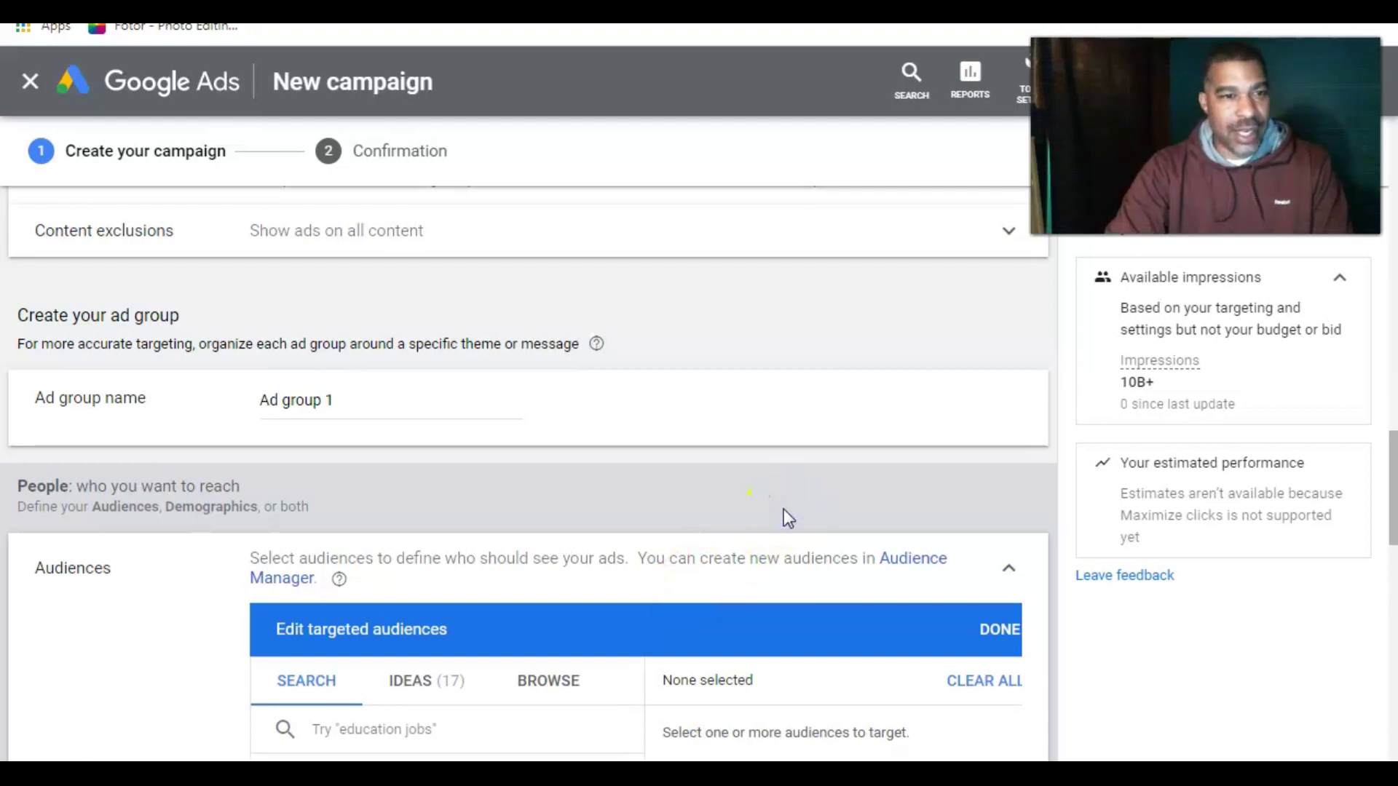
{"action": "scroll", "coordinate": [783, 513], "scroll_direction": "down", "scroll_amount": 1}
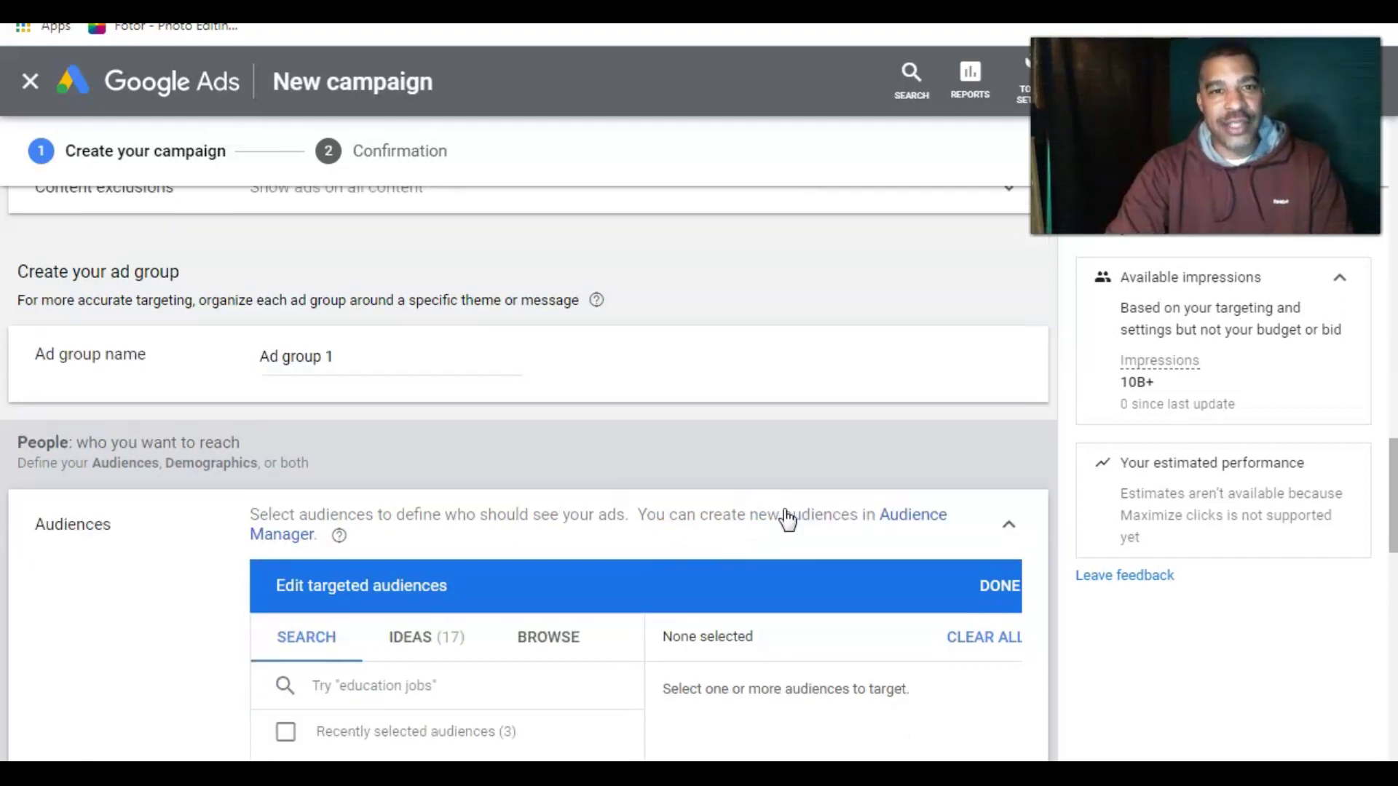
{"action": "scroll", "coordinate": [786, 518], "scroll_direction": "down", "scroll_amount": 2}
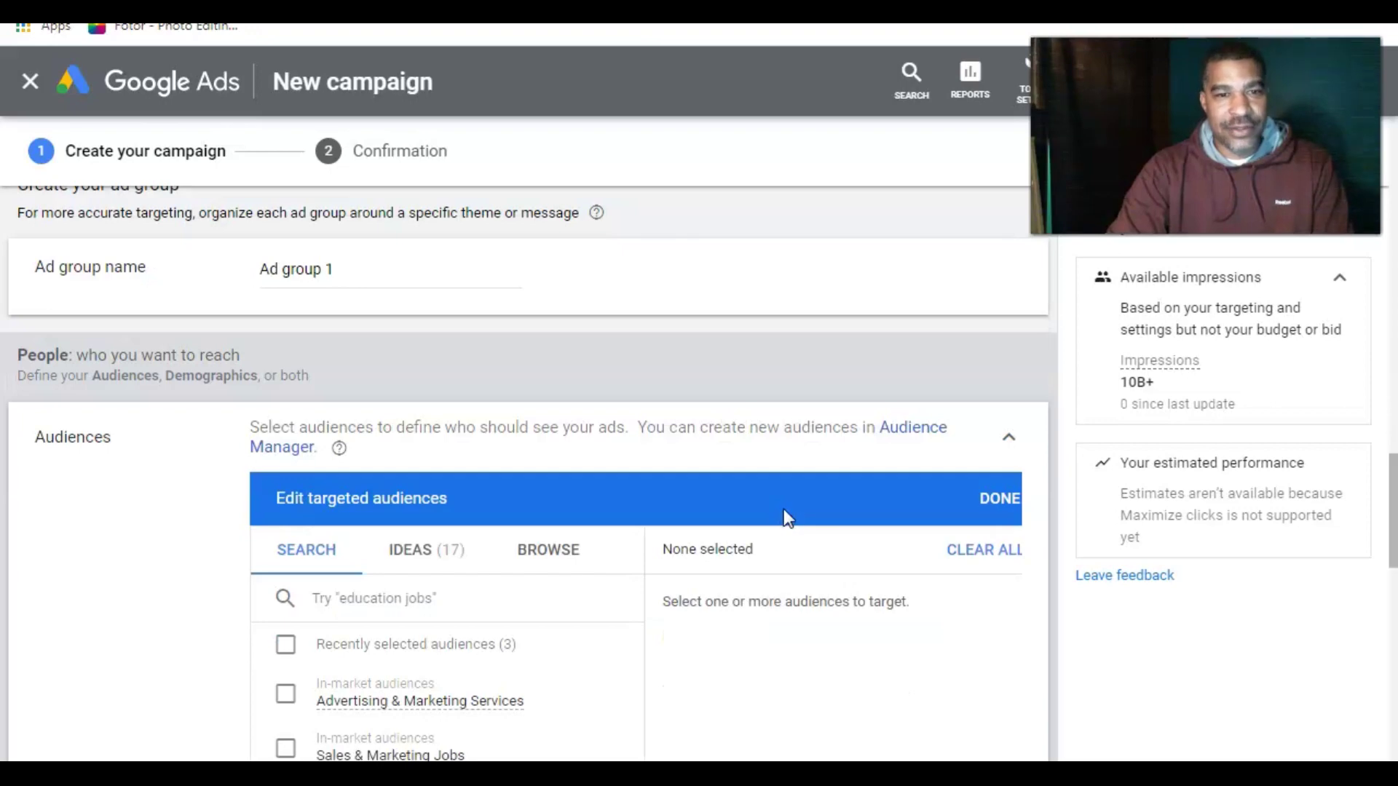
{"action": "scroll", "coordinate": [782, 510], "scroll_direction": "down", "scroll_amount": 2}
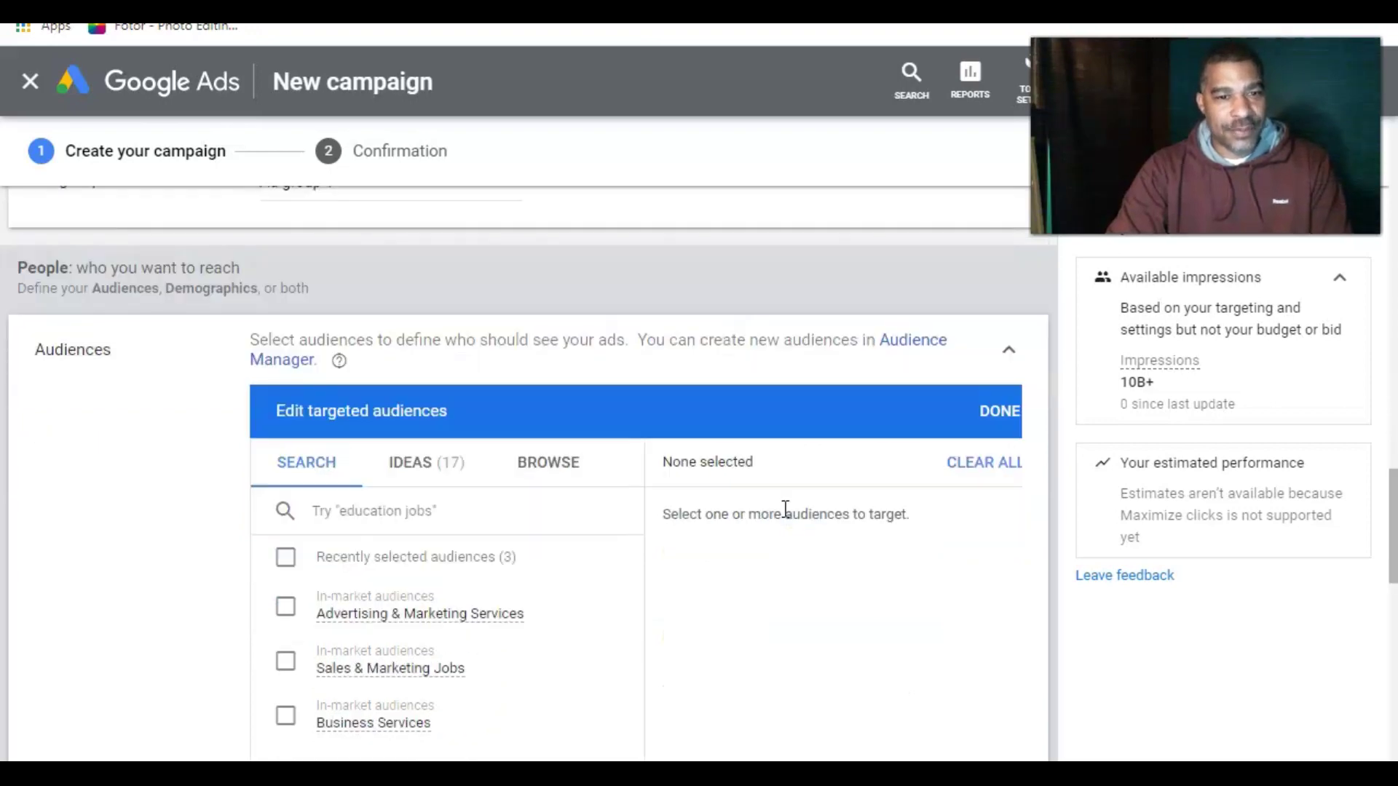
{"action": "scroll", "coordinate": [783, 510], "scroll_direction": "down", "scroll_amount": 3}
{"action": "scroll", "coordinate": [782, 509], "scroll_direction": "down", "scroll_amount": 1}
{"action": "scroll", "coordinate": [784, 509], "scroll_direction": "down", "scroll_amount": 1}
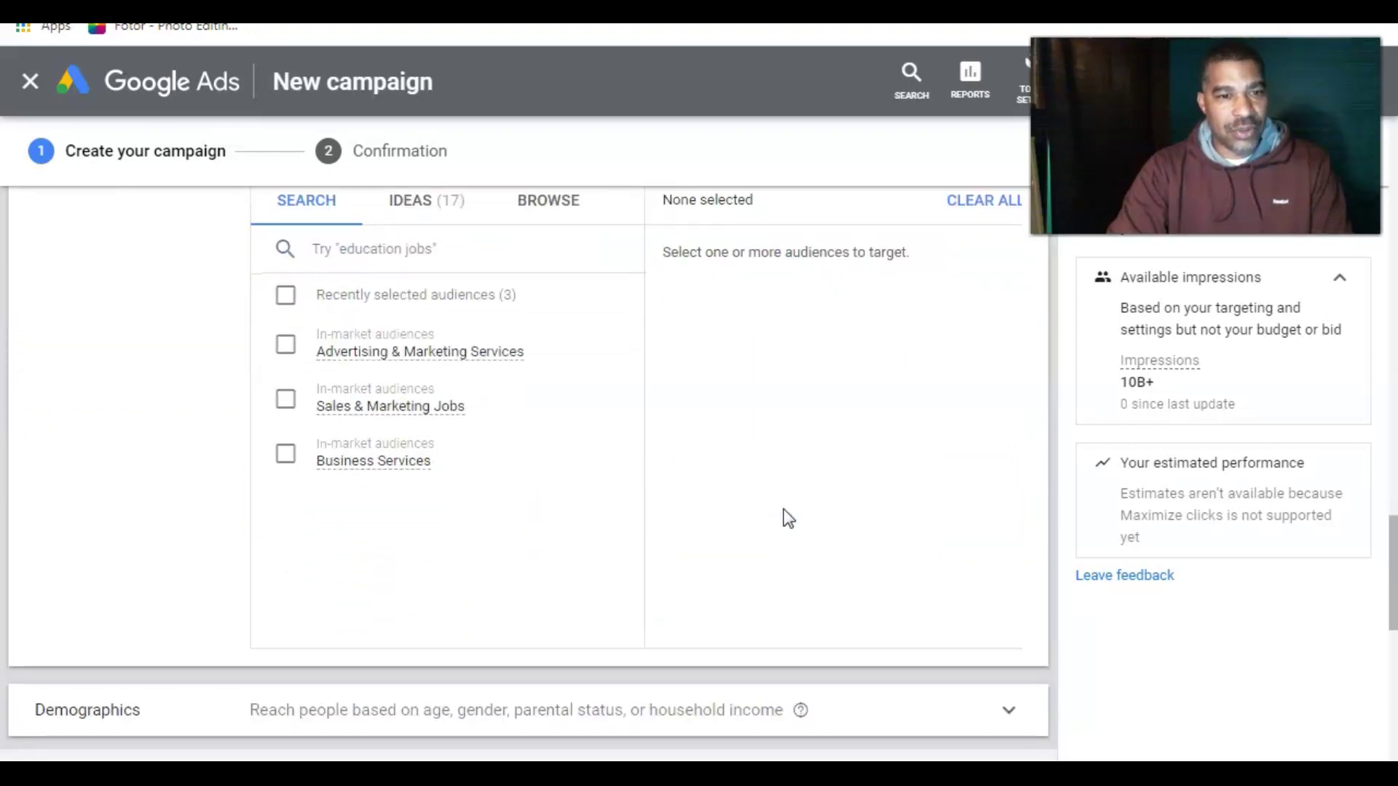
{"action": "scroll", "coordinate": [783, 509], "scroll_direction": "down", "scroll_amount": 1}
{"action": "scroll", "coordinate": [783, 509], "scroll_direction": "down", "scroll_amount": 1}
{"action": "scroll", "coordinate": [782, 510], "scroll_direction": "down", "scroll_amount": 1}
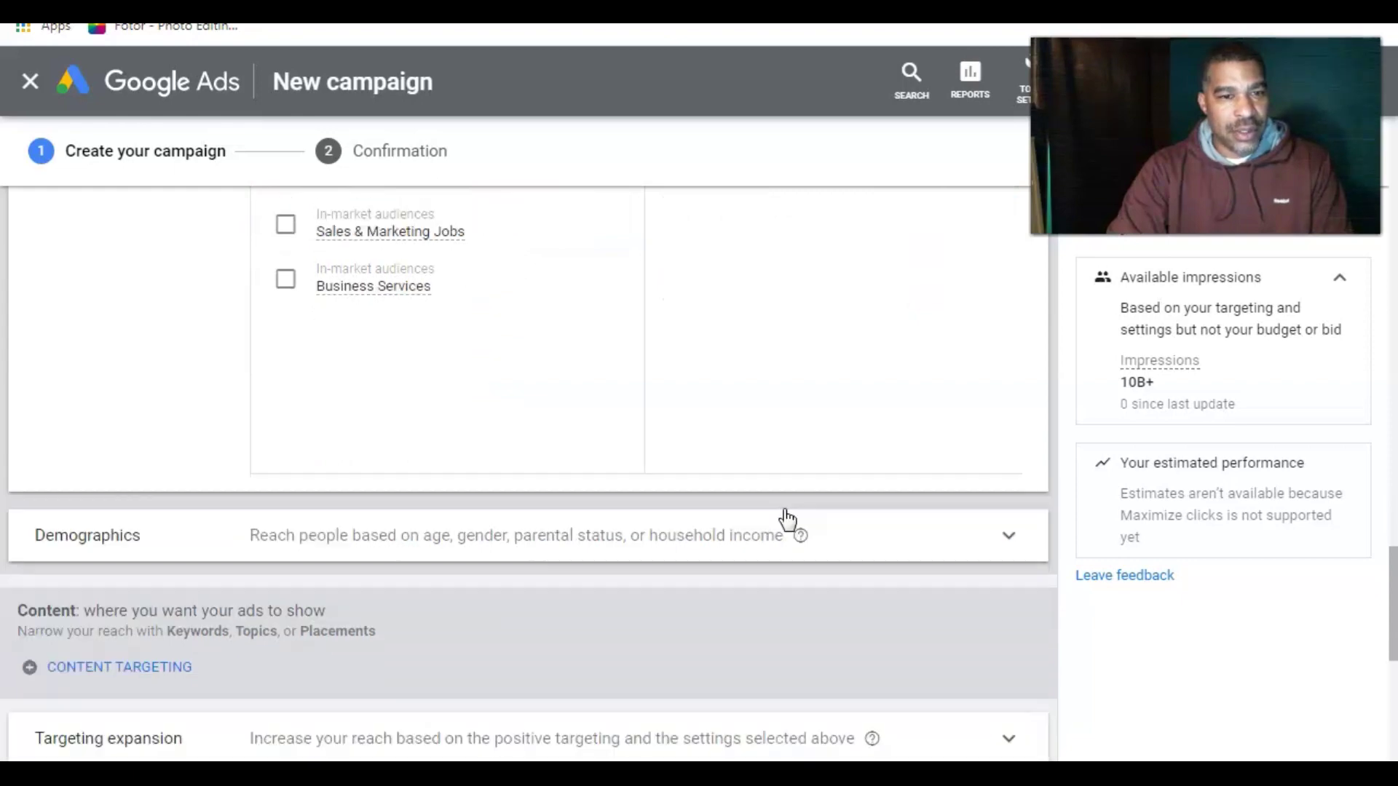
{"action": "scroll", "coordinate": [783, 509], "scroll_direction": "down", "scroll_amount": 1}
{"action": "scroll", "coordinate": [786, 518], "scroll_direction": "down", "scroll_amount": 2}
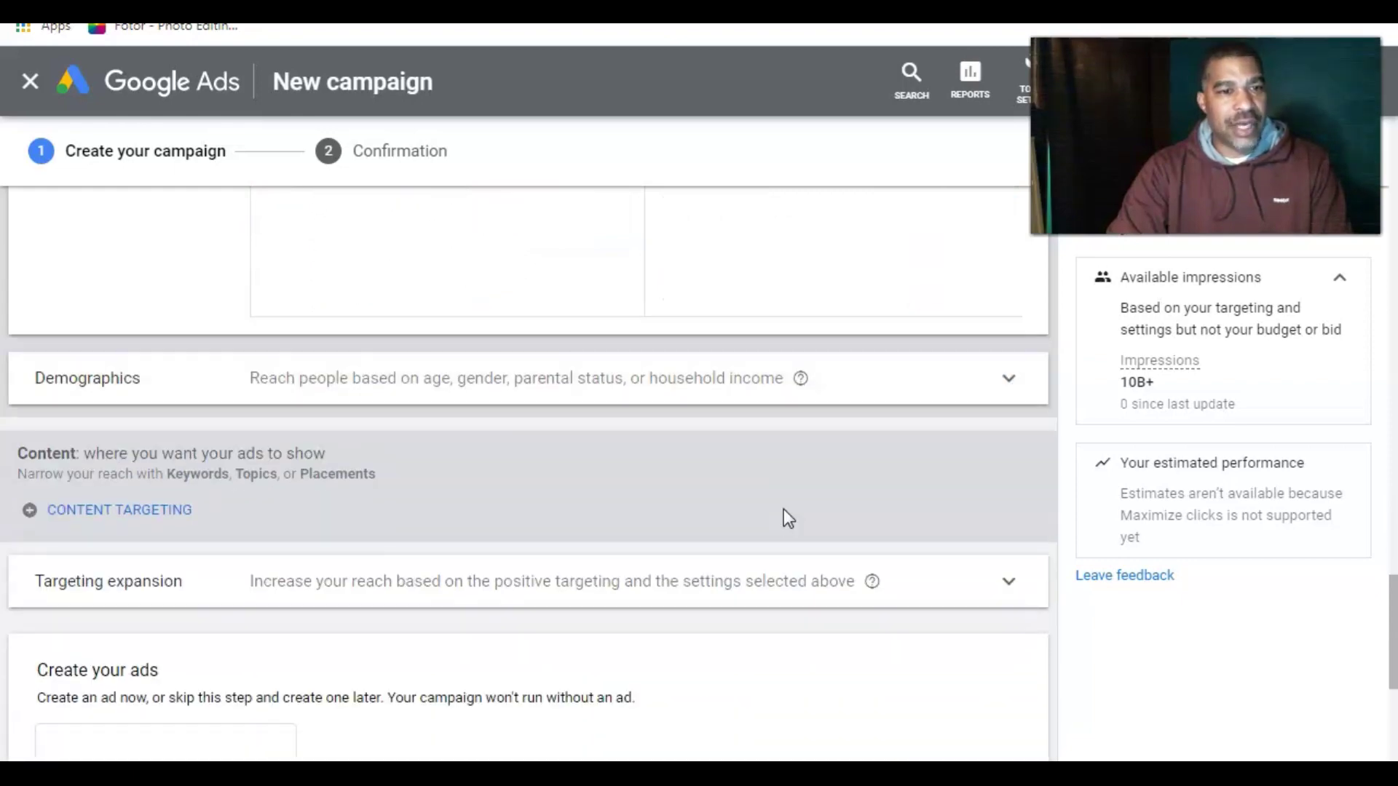
{"action": "scroll", "coordinate": [787, 517], "scroll_direction": "down", "scroll_amount": 1}
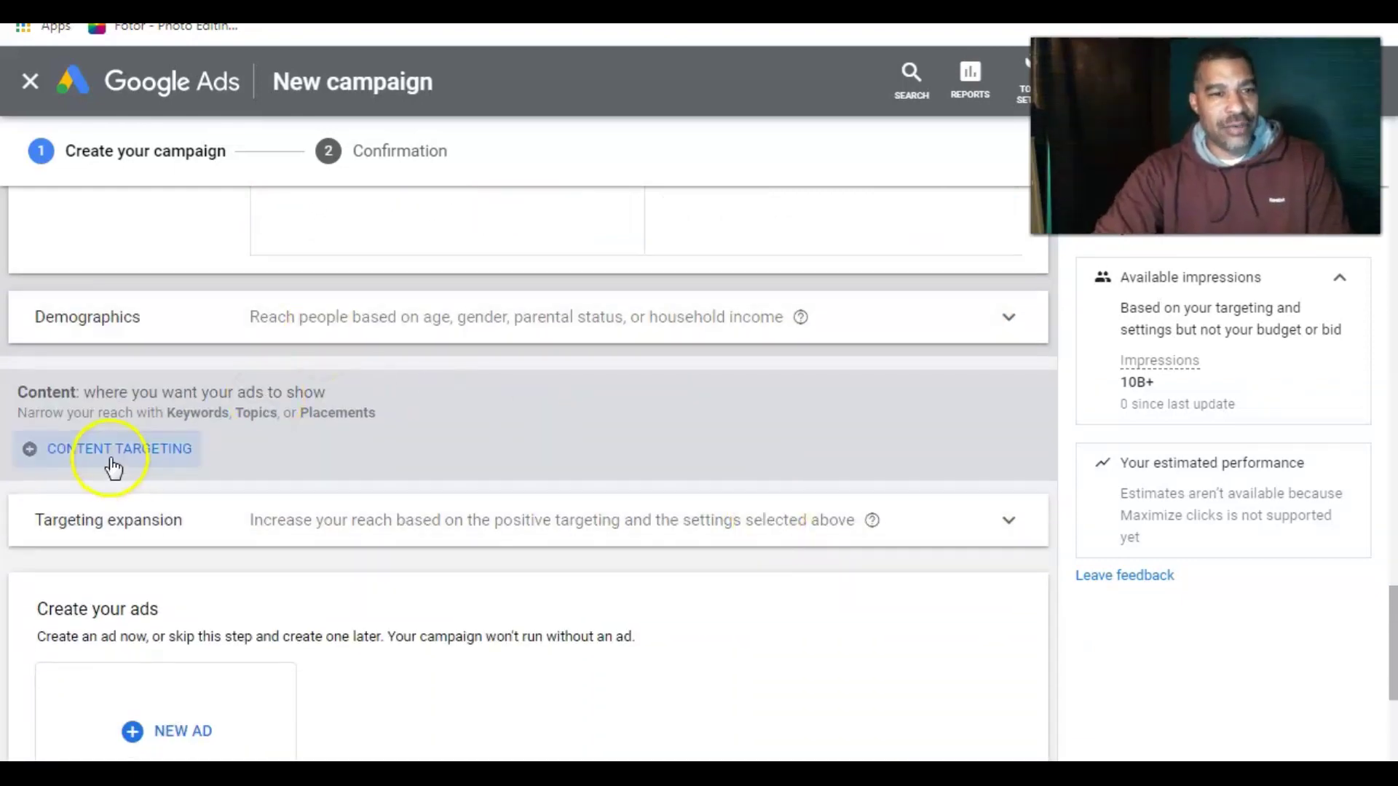
{"action": "left_click", "coordinate": [113, 463]}
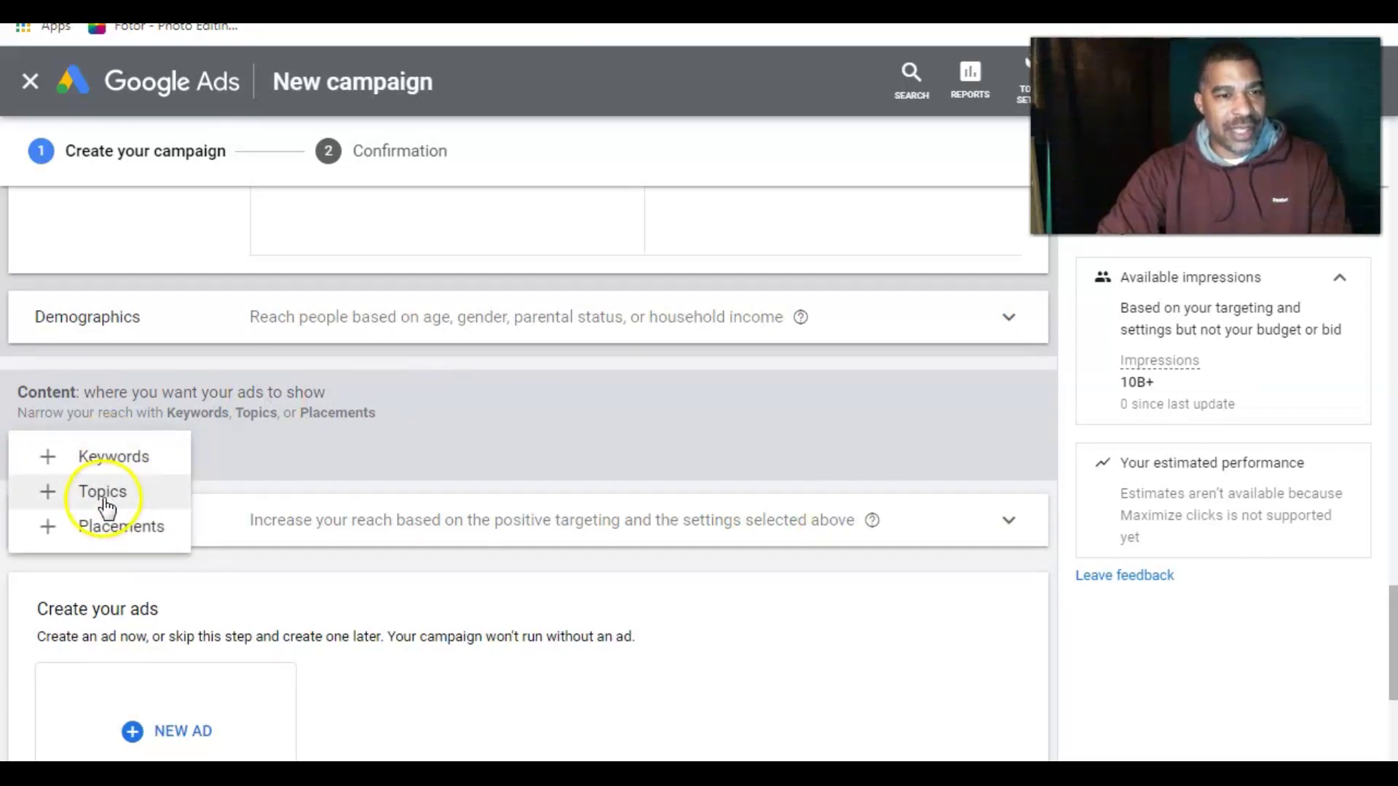
{"action": "left_click", "coordinate": [104, 497]}
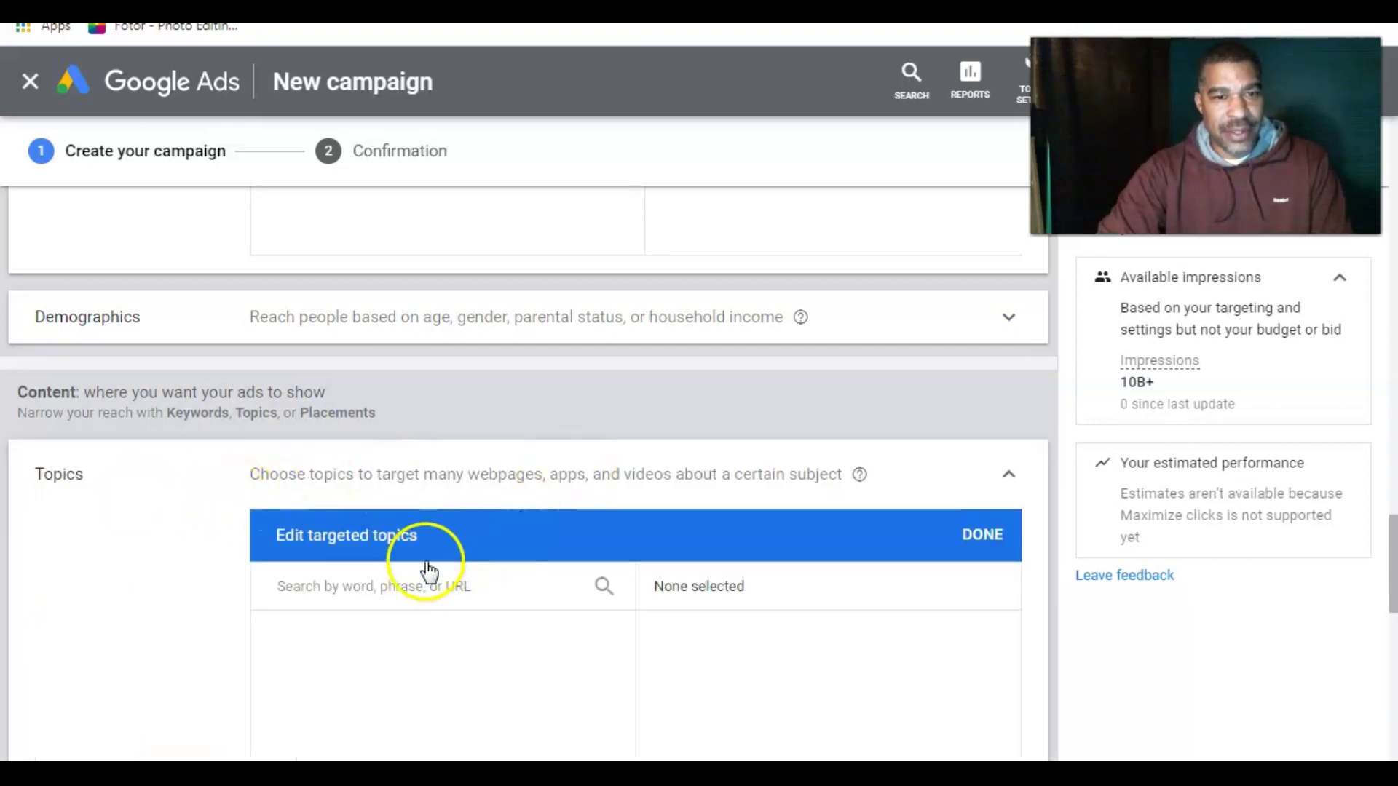
{"action": "left_click", "coordinate": [669, 476]}
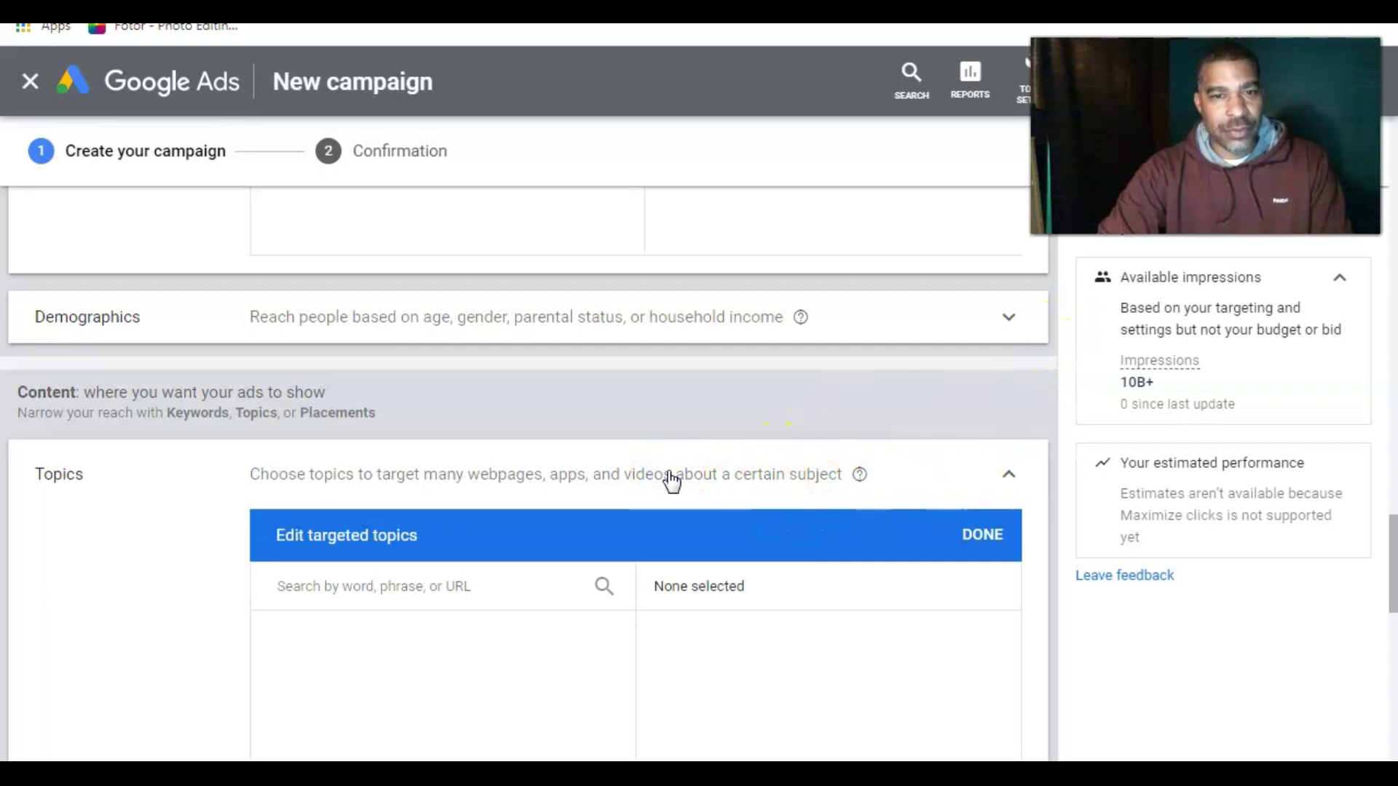
{"action": "left_click", "coordinate": [671, 477]}
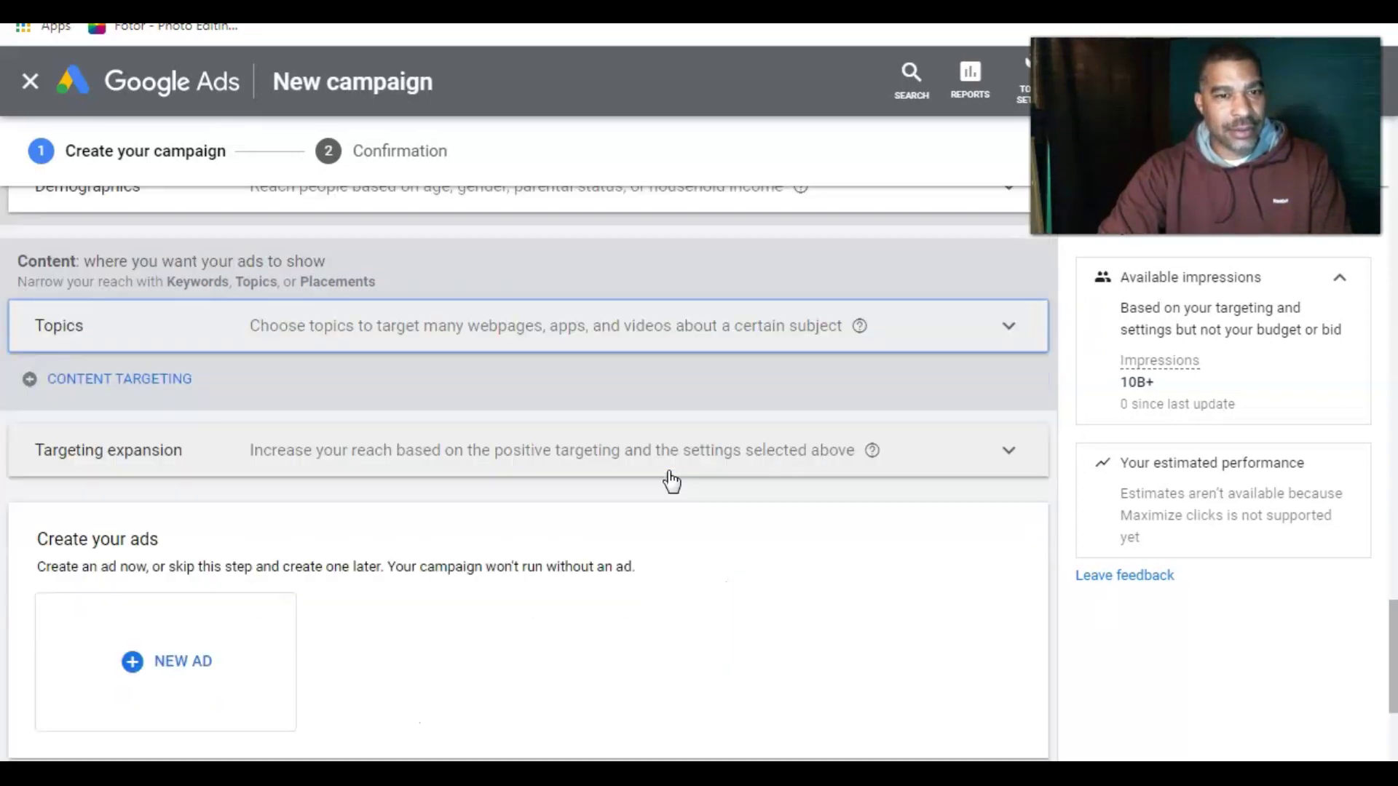
{"action": "scroll", "coordinate": [671, 482], "scroll_direction": "down", "scroll_amount": 1}
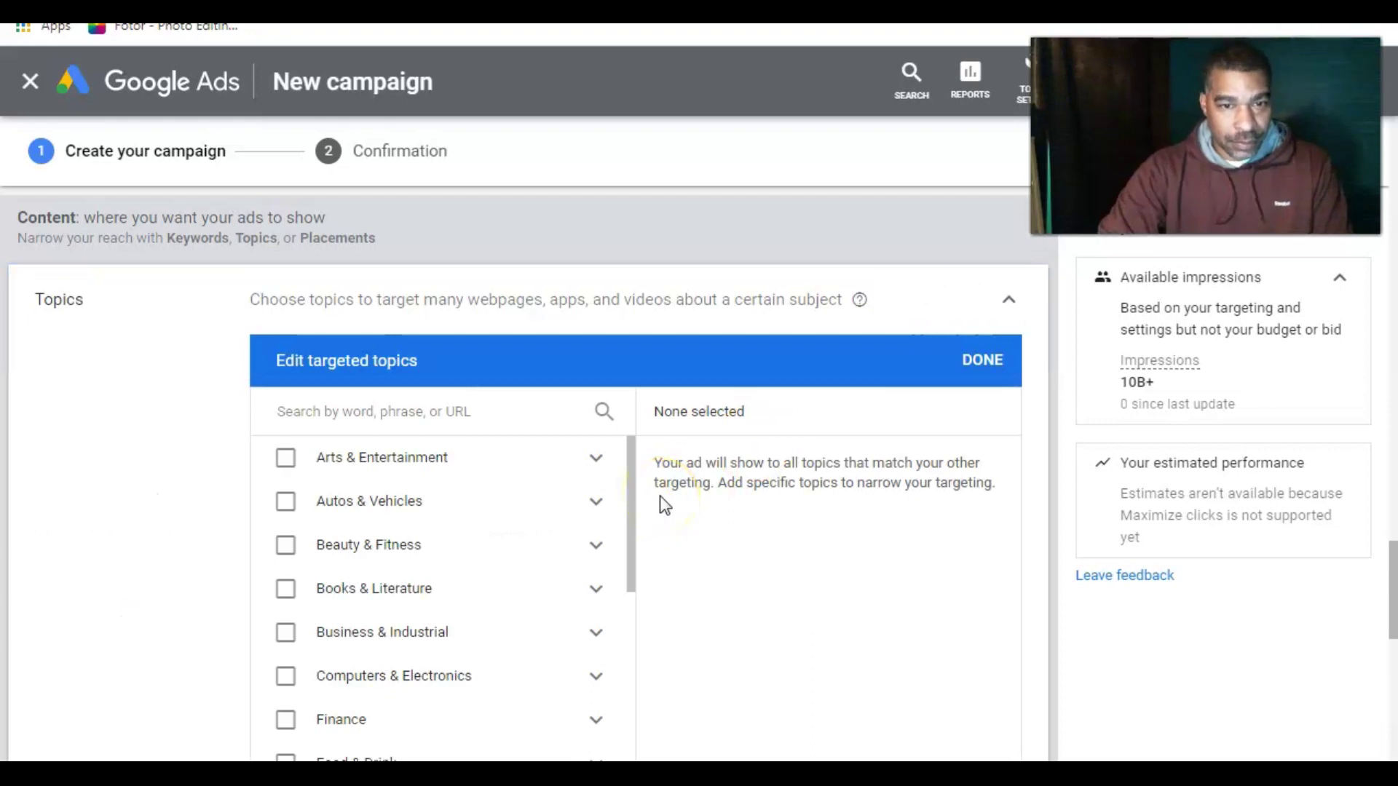
Step: Target the Business & Industrial topic and expand its subtopics
{"action": "left_click", "coordinate": [429, 550]}
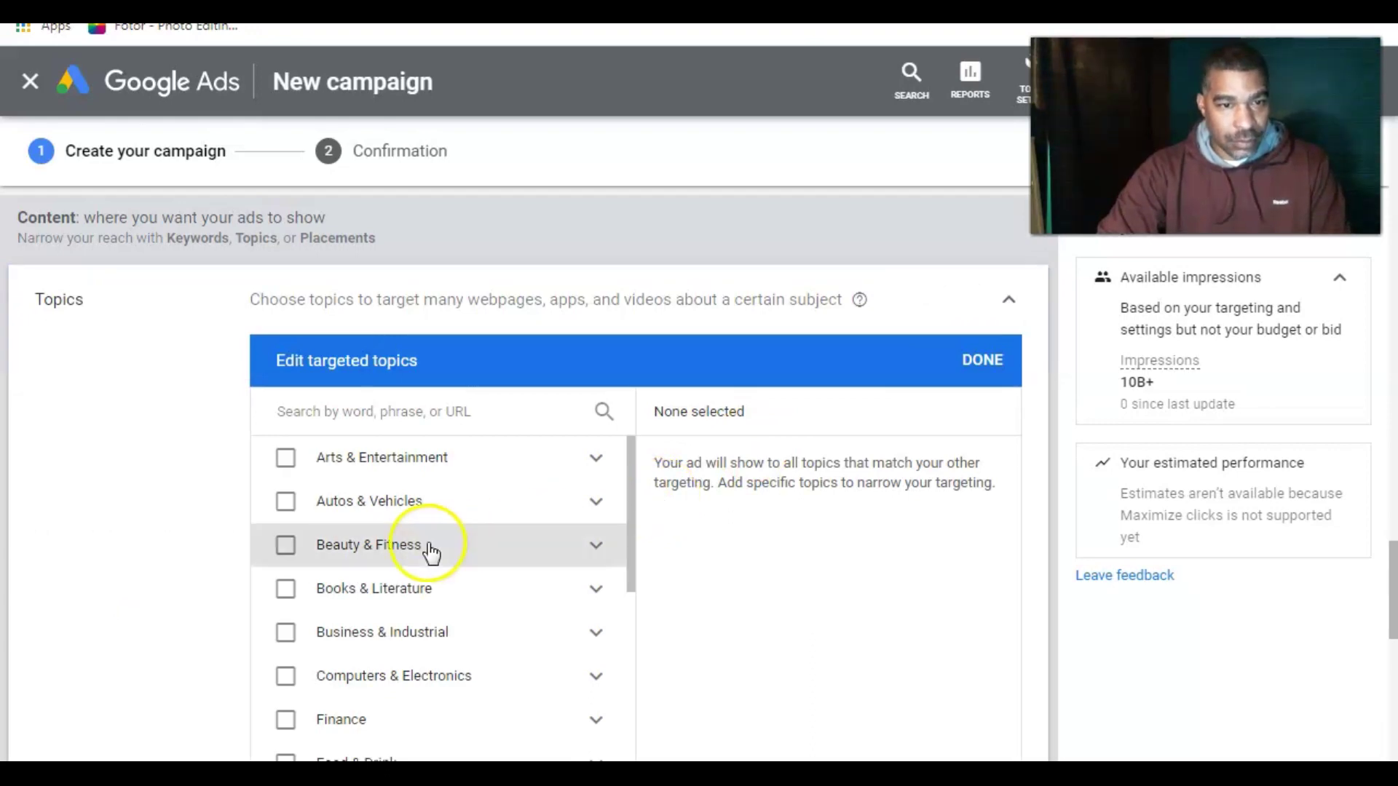
{"action": "left_click", "coordinate": [284, 633]}
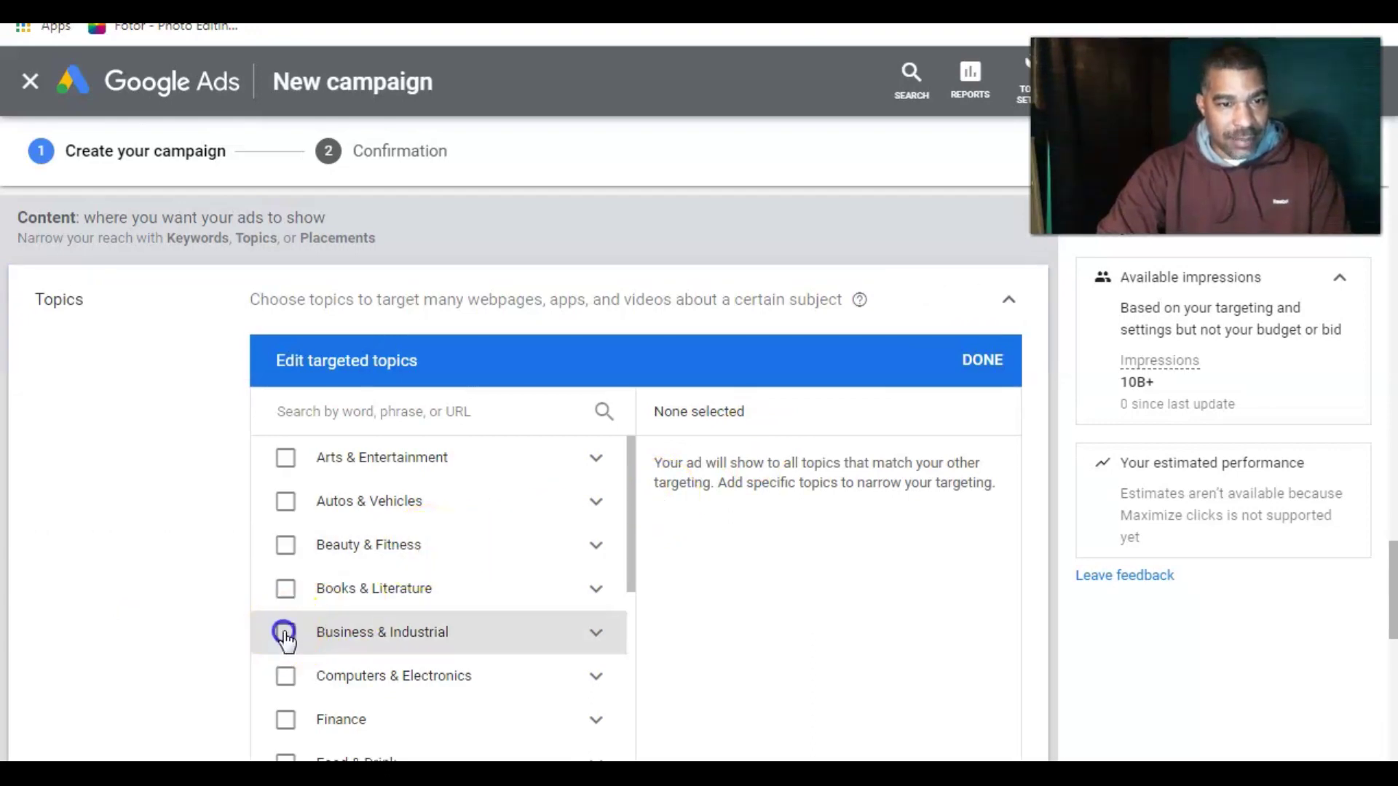
{"action": "left_click", "coordinate": [285, 634]}
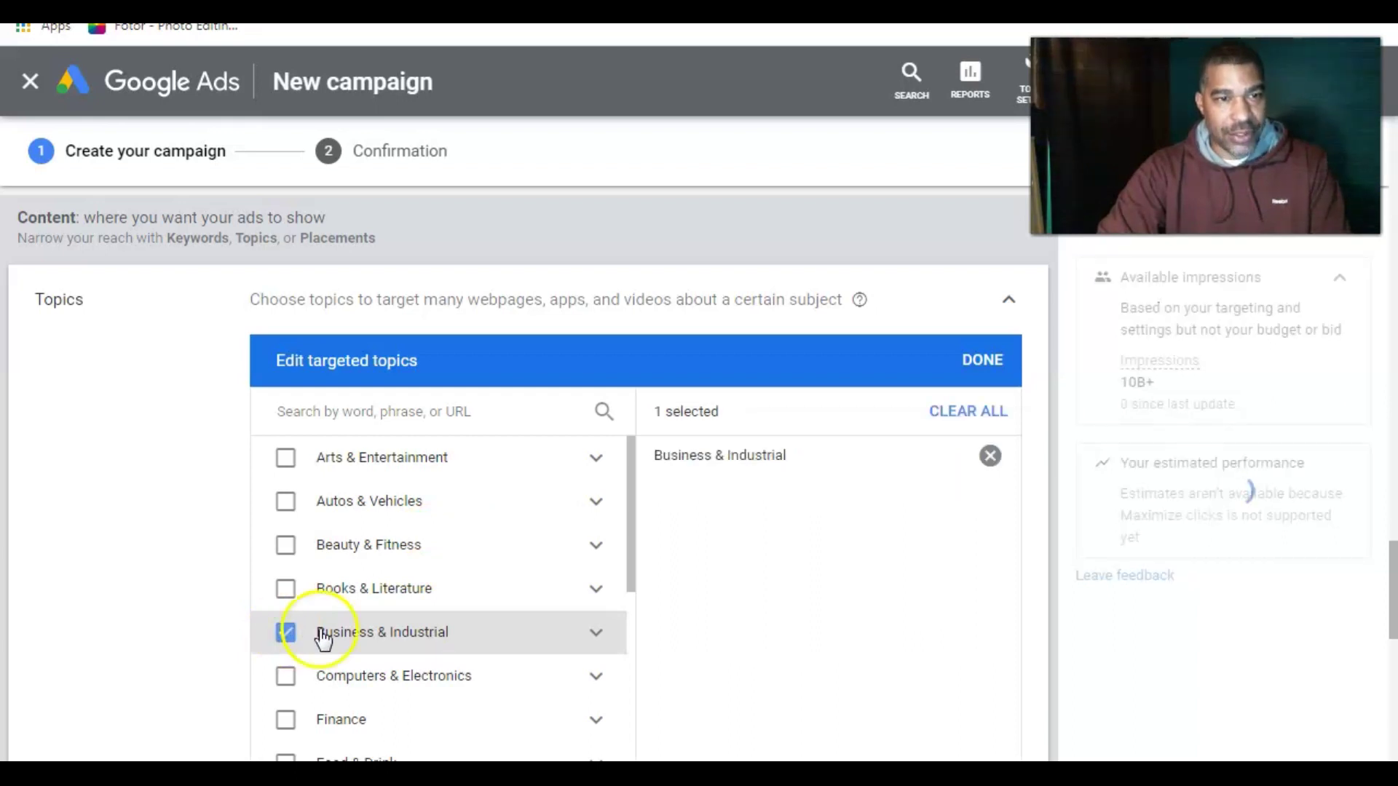
{"action": "left_click", "coordinate": [597, 634]}
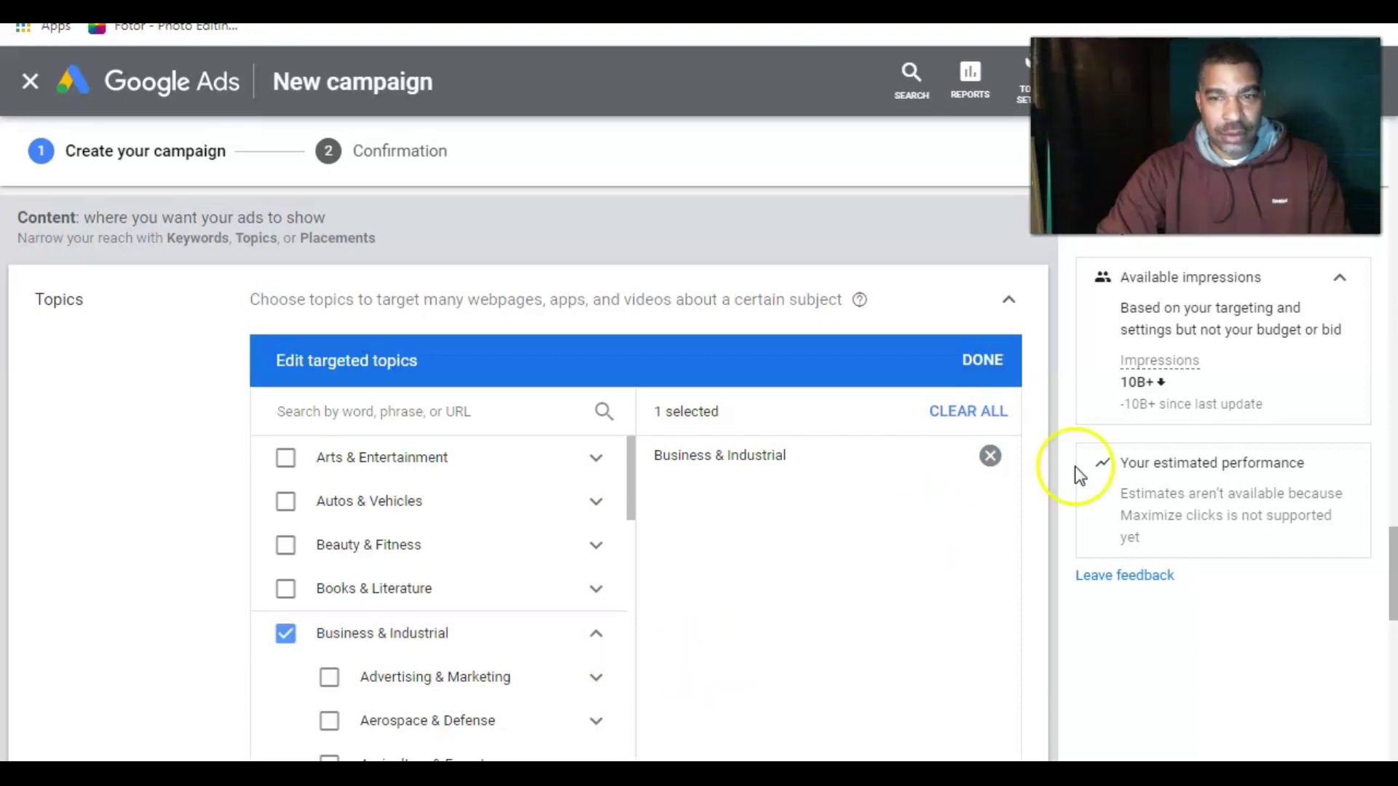
{"action": "left_click_drag", "start_coordinate": [1392, 558], "coordinate": [1392, 601]}
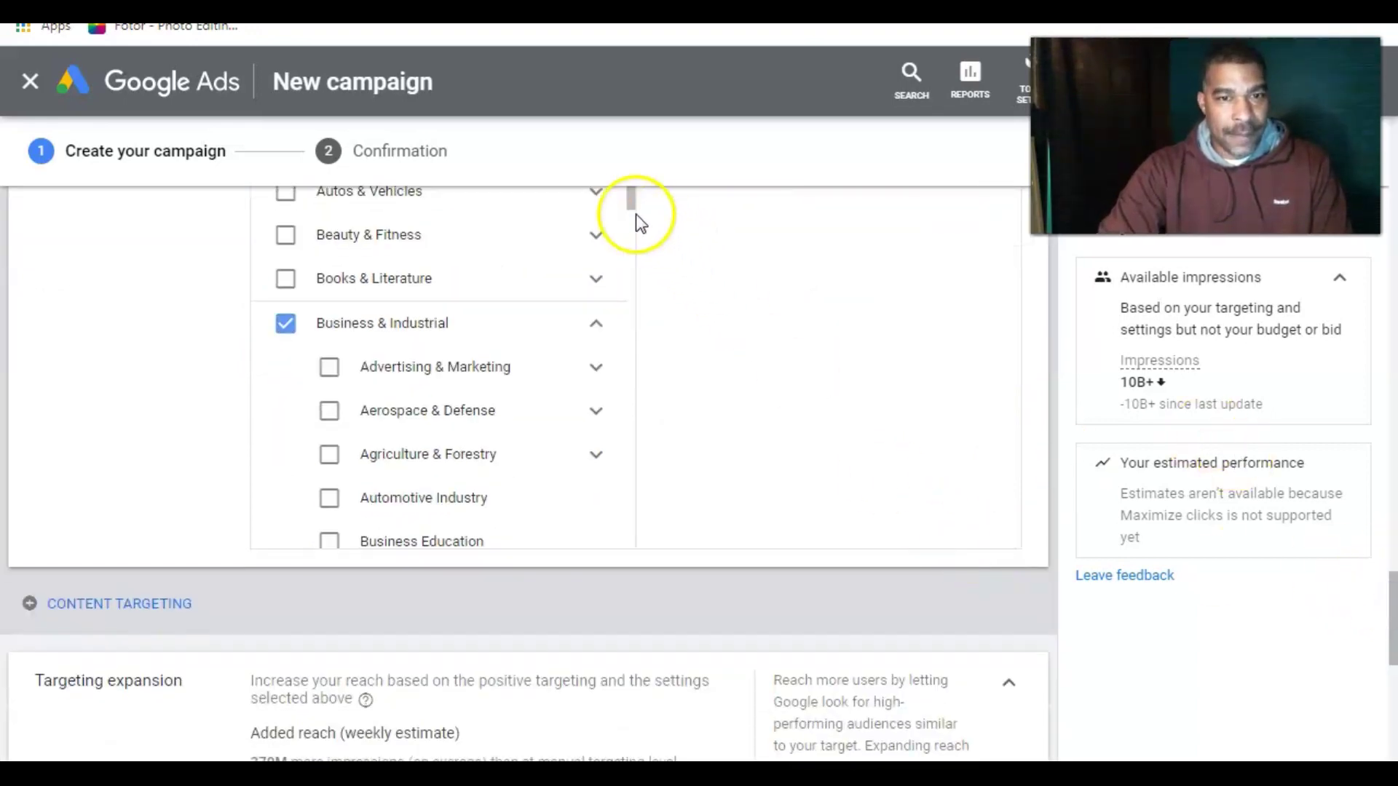
{"action": "left_click_drag", "start_coordinate": [630, 202], "coordinate": [633, 225]}
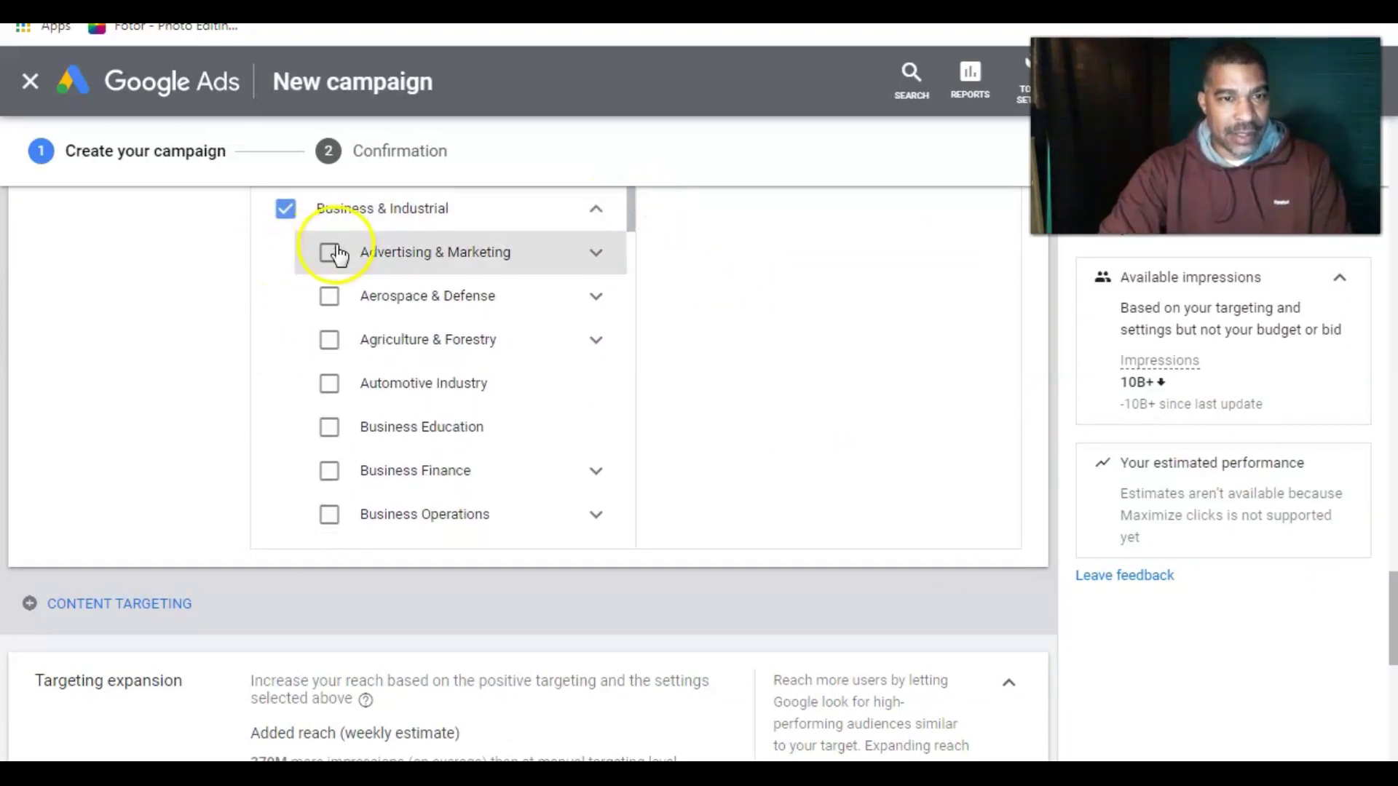
Step: Also target Advertising & Marketing, Small Business and MLM & Business Opportunities
{"action": "left_click", "coordinate": [330, 252]}
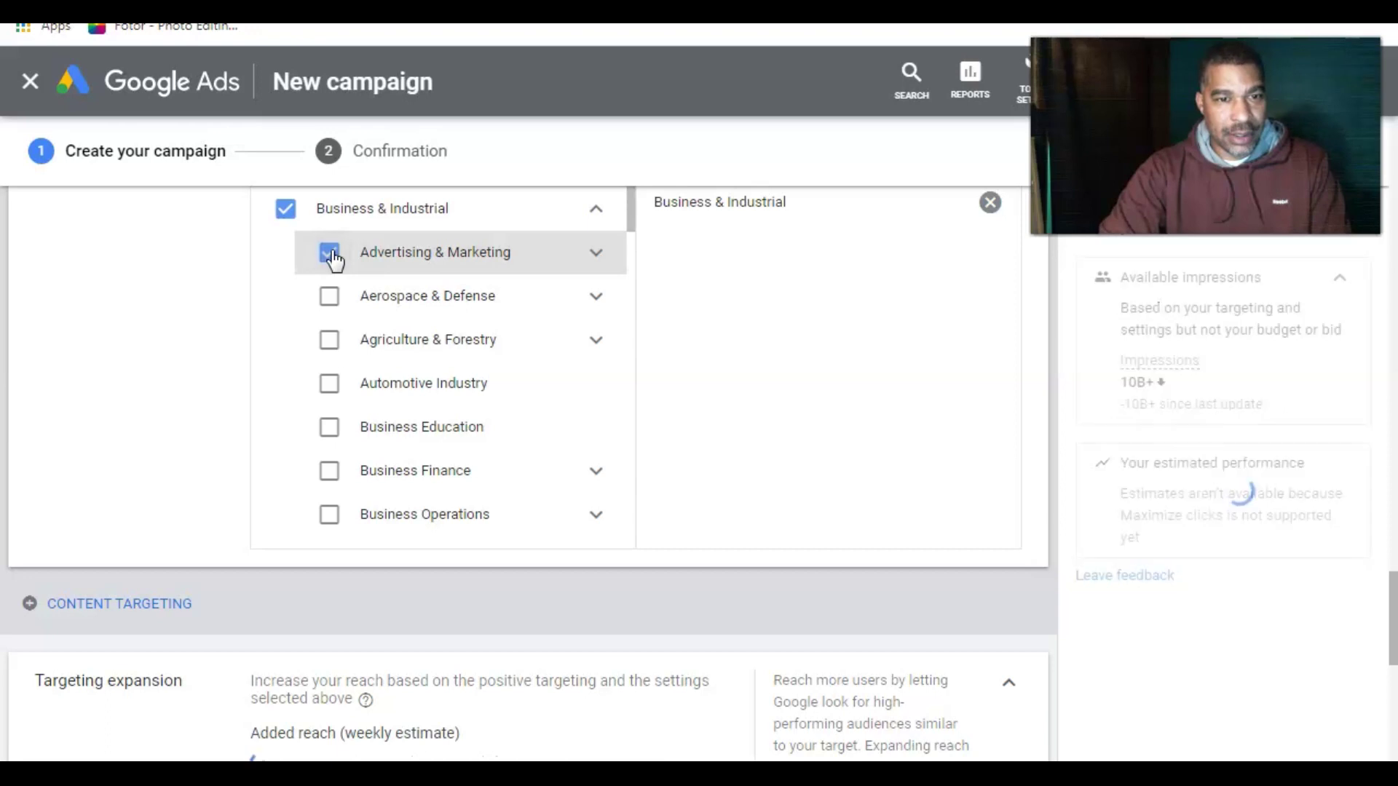
{"action": "left_click_drag", "start_coordinate": [630, 228], "coordinate": [633, 373]}
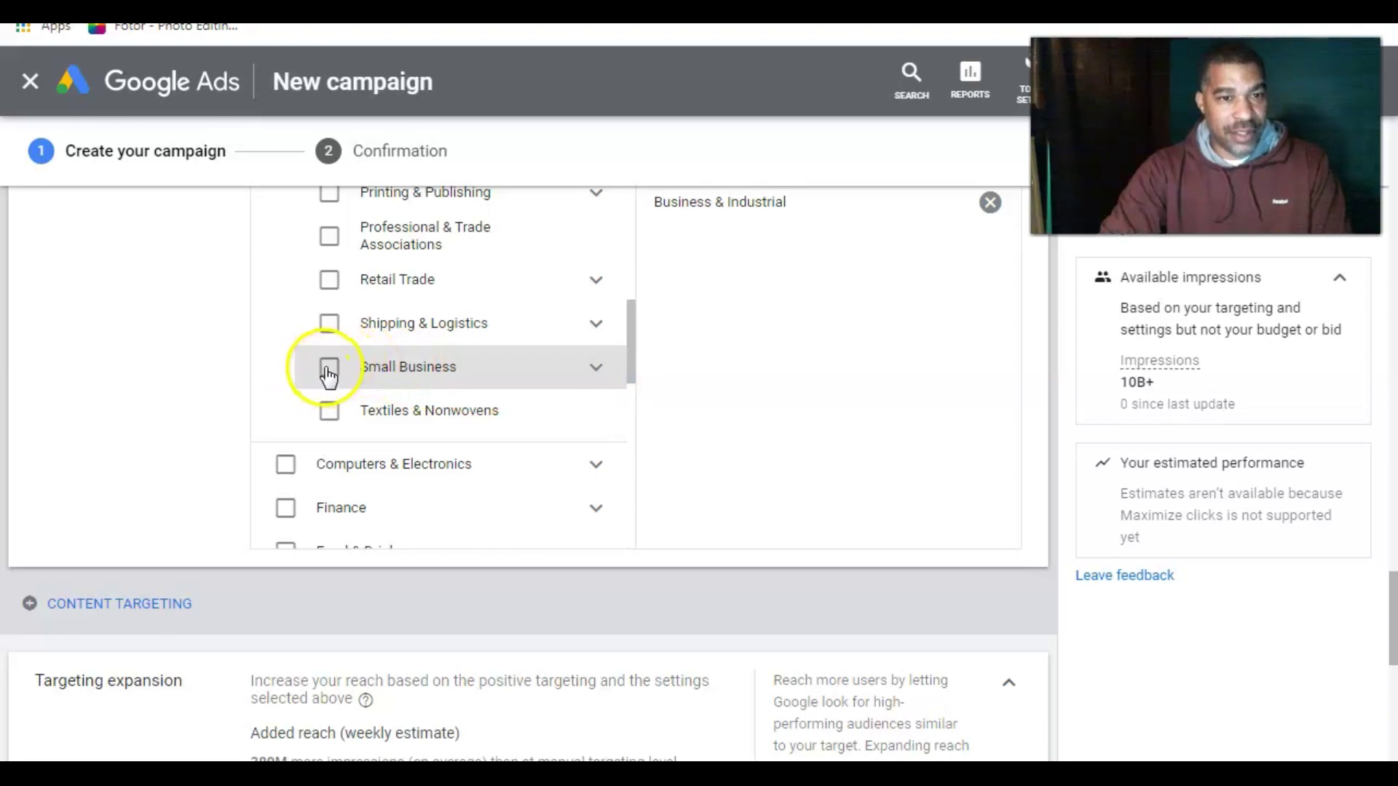
{"action": "left_click", "coordinate": [328, 372]}
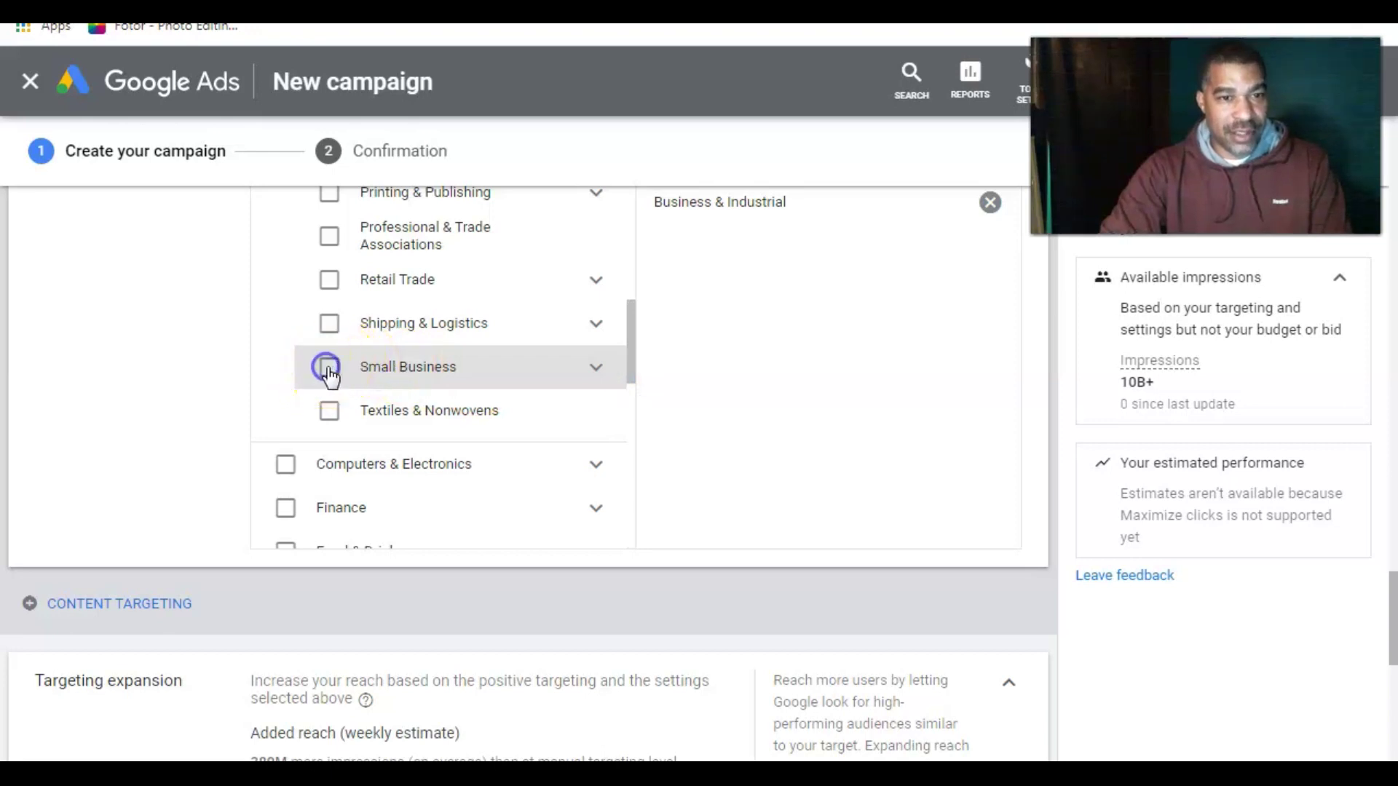
{"action": "left_click", "coordinate": [598, 371]}
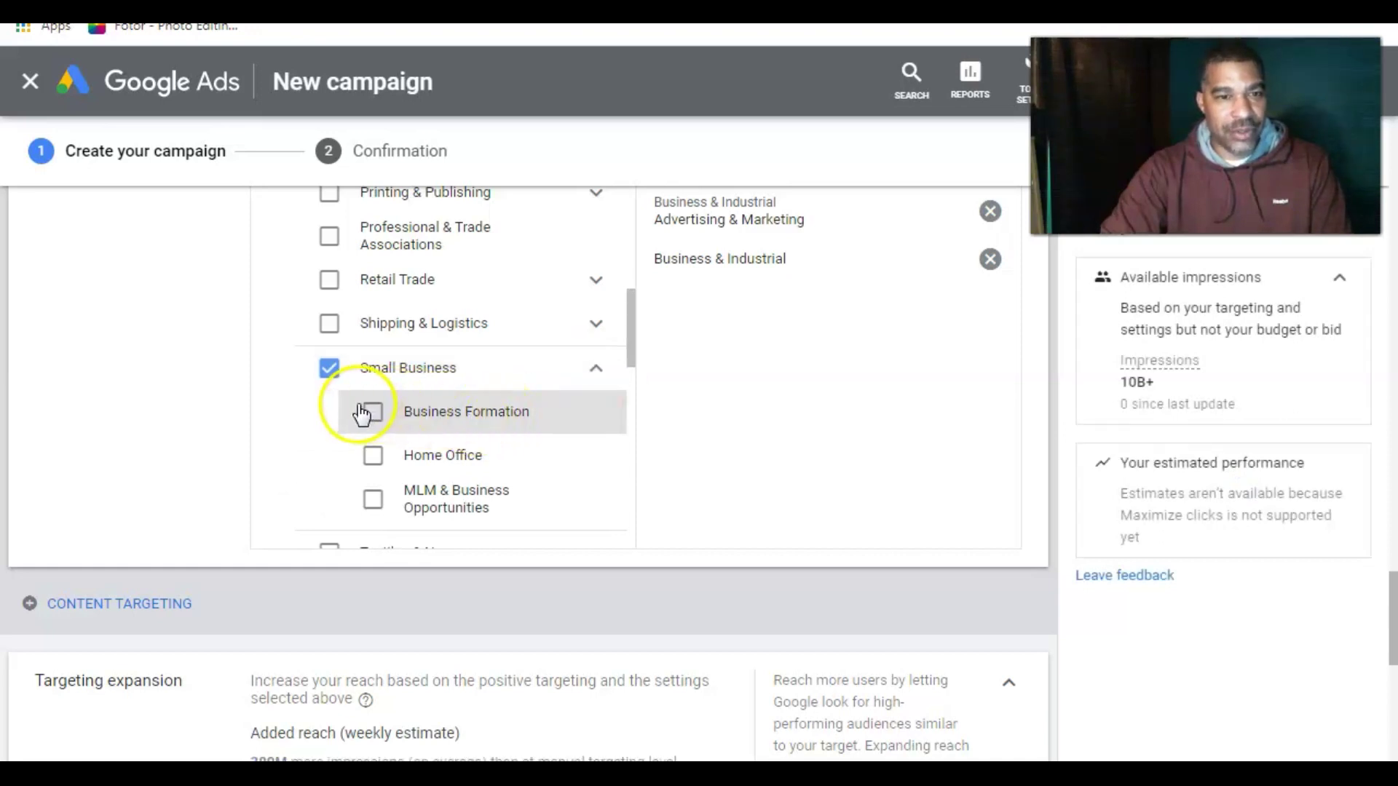
{"action": "left_click", "coordinate": [369, 505]}
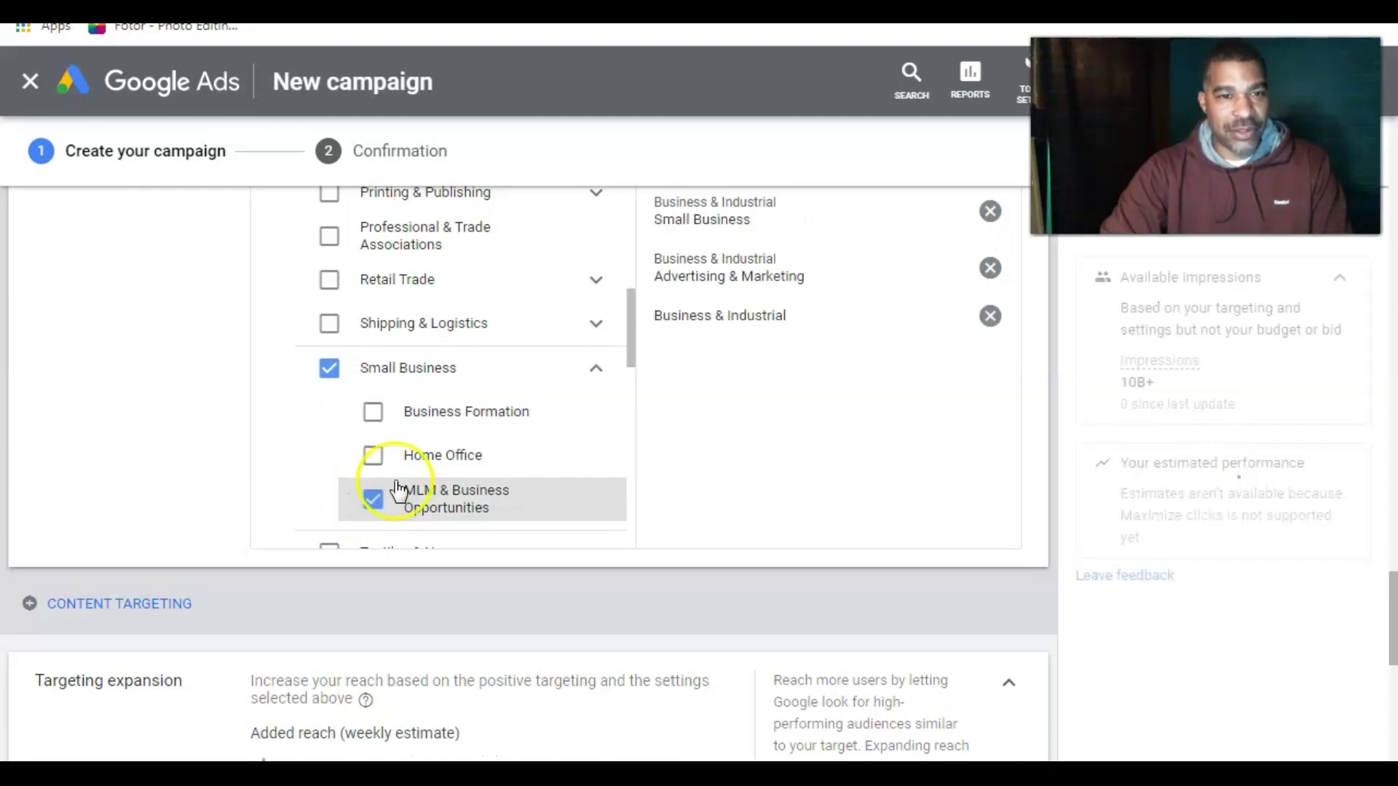
{"action": "left_click_drag", "start_coordinate": [632, 342], "coordinate": [629, 455]}
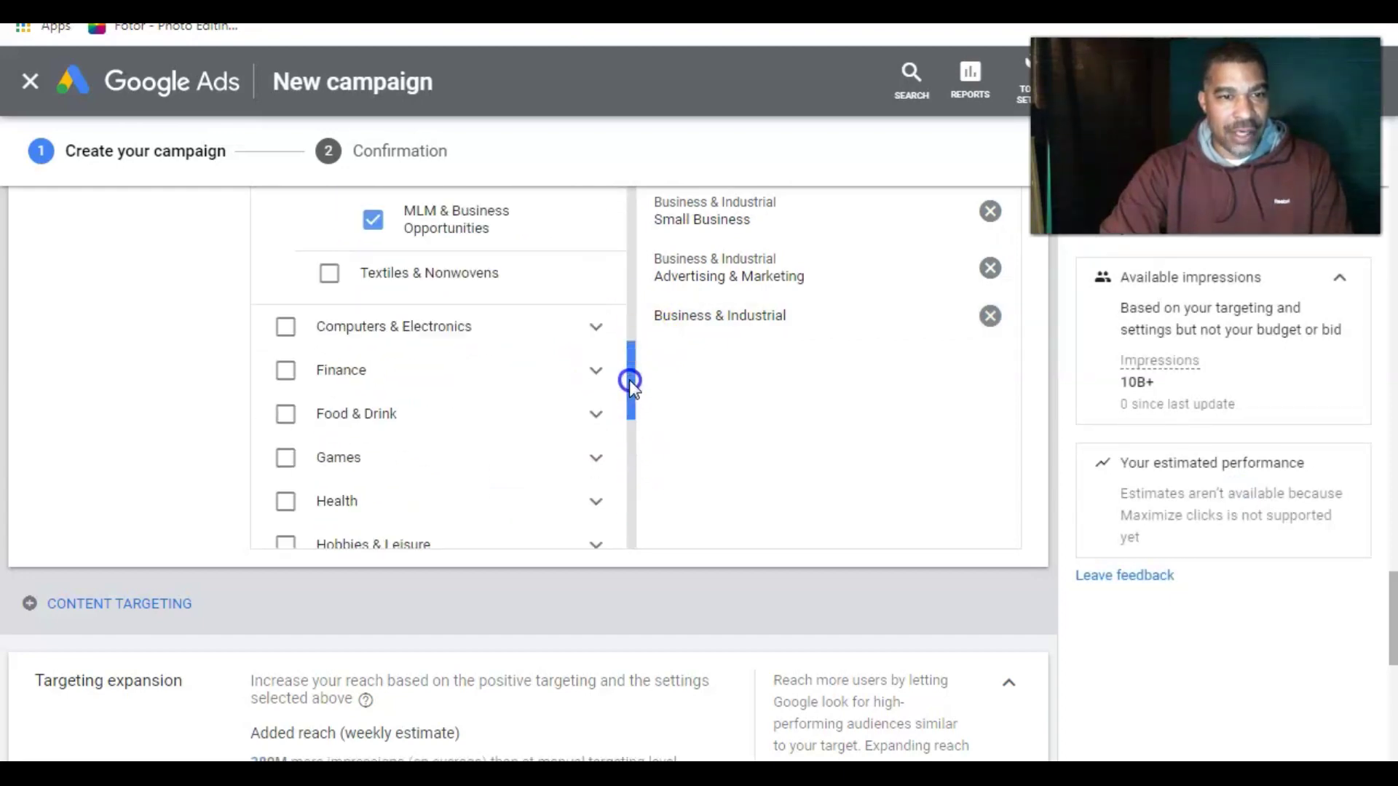
{"action": "left_click_drag", "start_coordinate": [629, 381], "coordinate": [628, 291]}
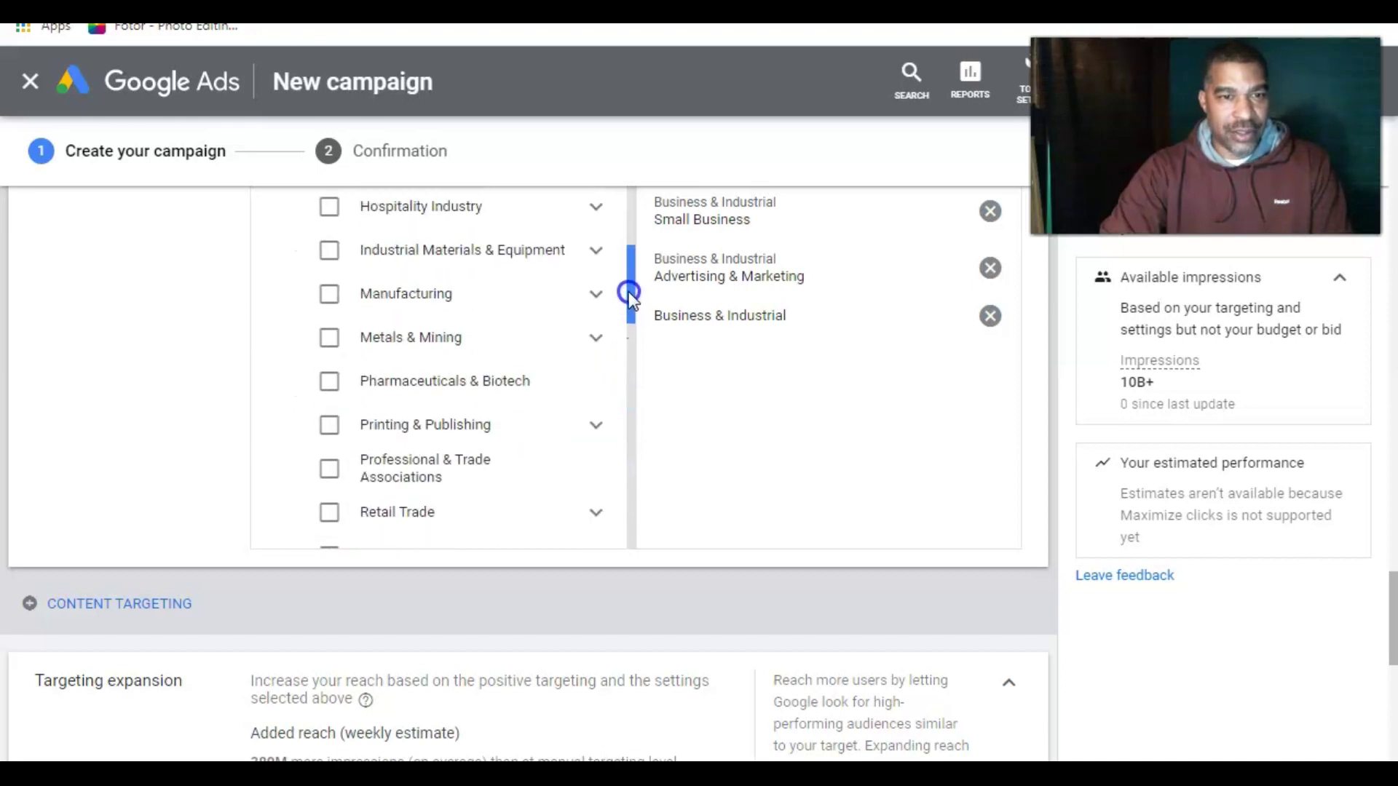
{"action": "left_click_drag", "start_coordinate": [627, 291], "coordinate": [634, 178]}
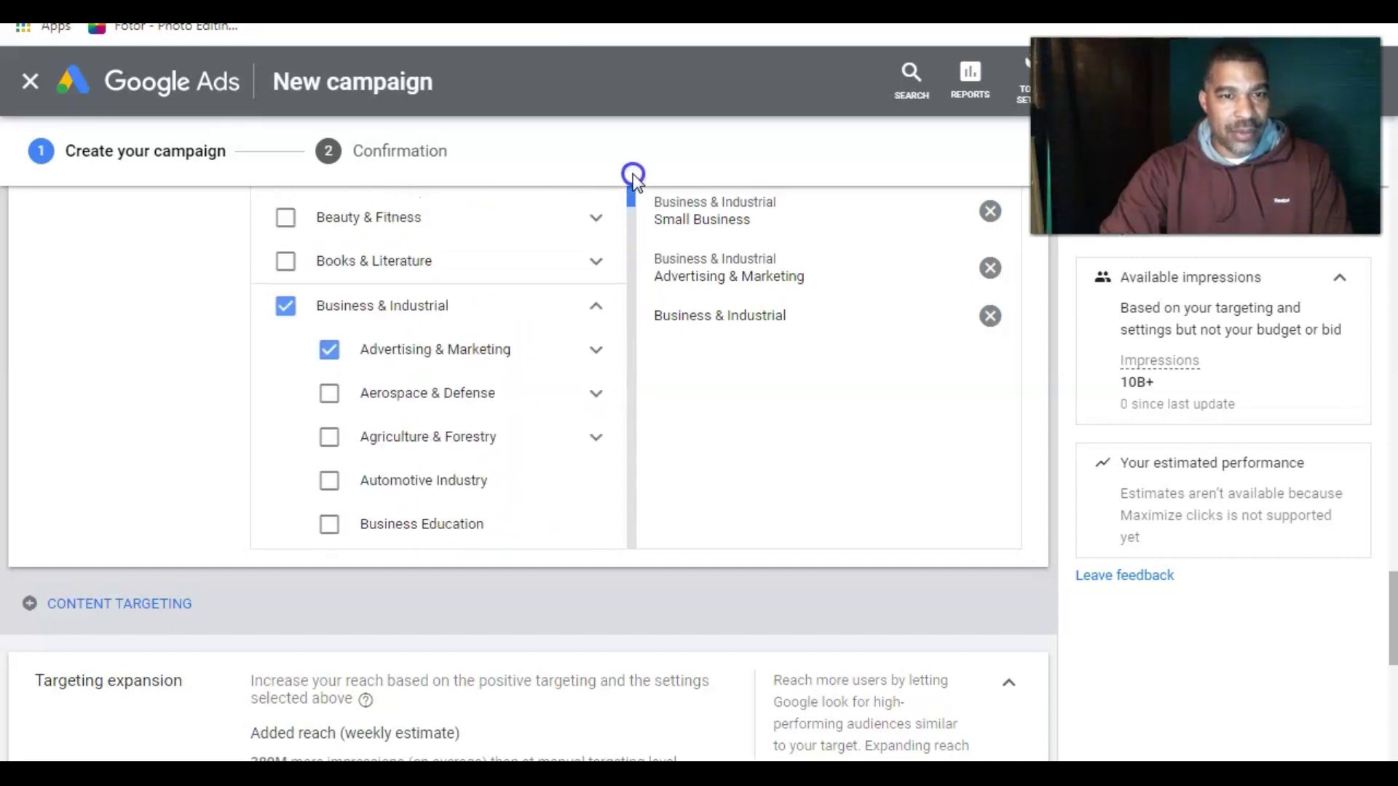
Step: Expand Advertising & Marketing and target its Sales subtopic too
{"action": "left_click", "coordinate": [590, 353]}
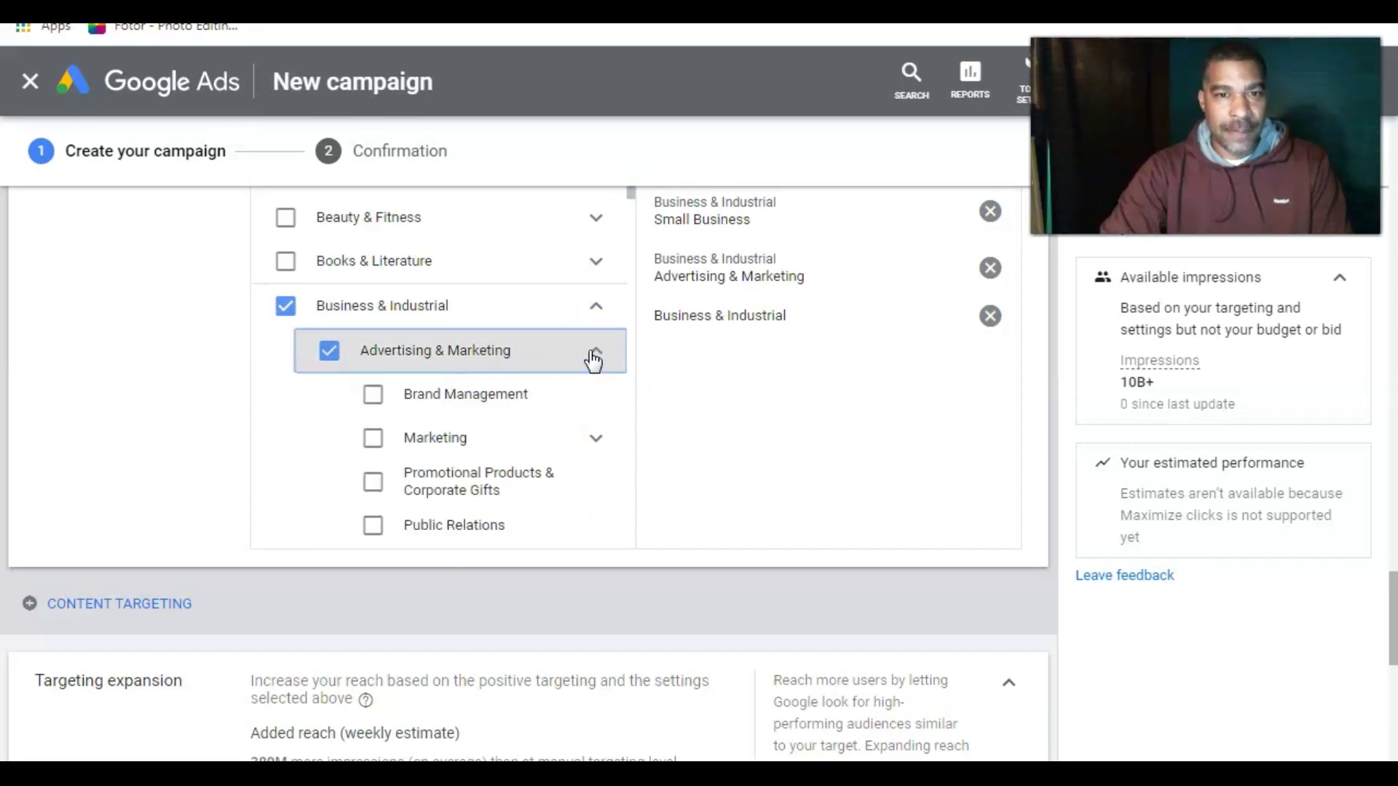
{"action": "left_click", "coordinate": [631, 193]}
{"action": "left_click_drag", "start_coordinate": [631, 193], "coordinate": [631, 248]}
{"action": "left_click", "coordinate": [372, 242]}
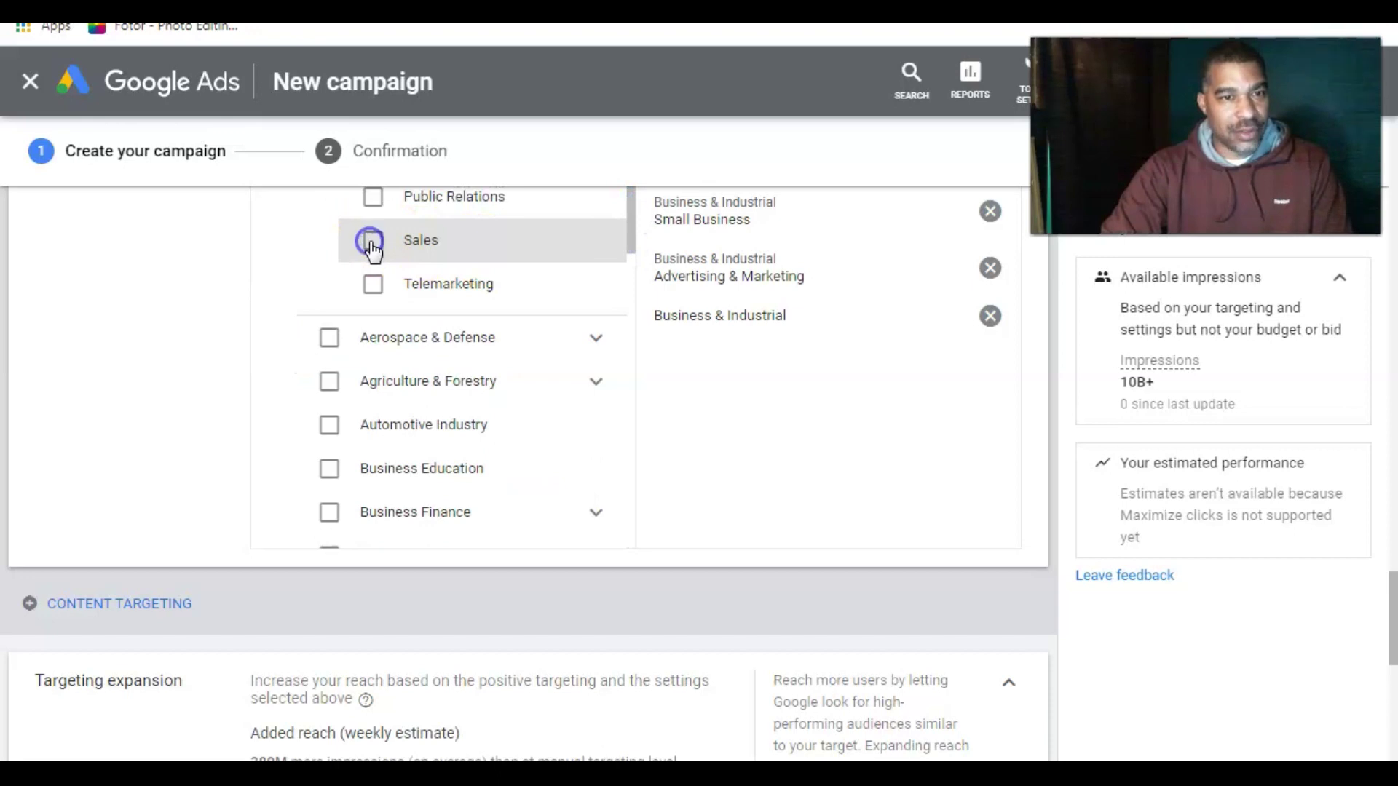
{"action": "left_click", "coordinate": [371, 247]}
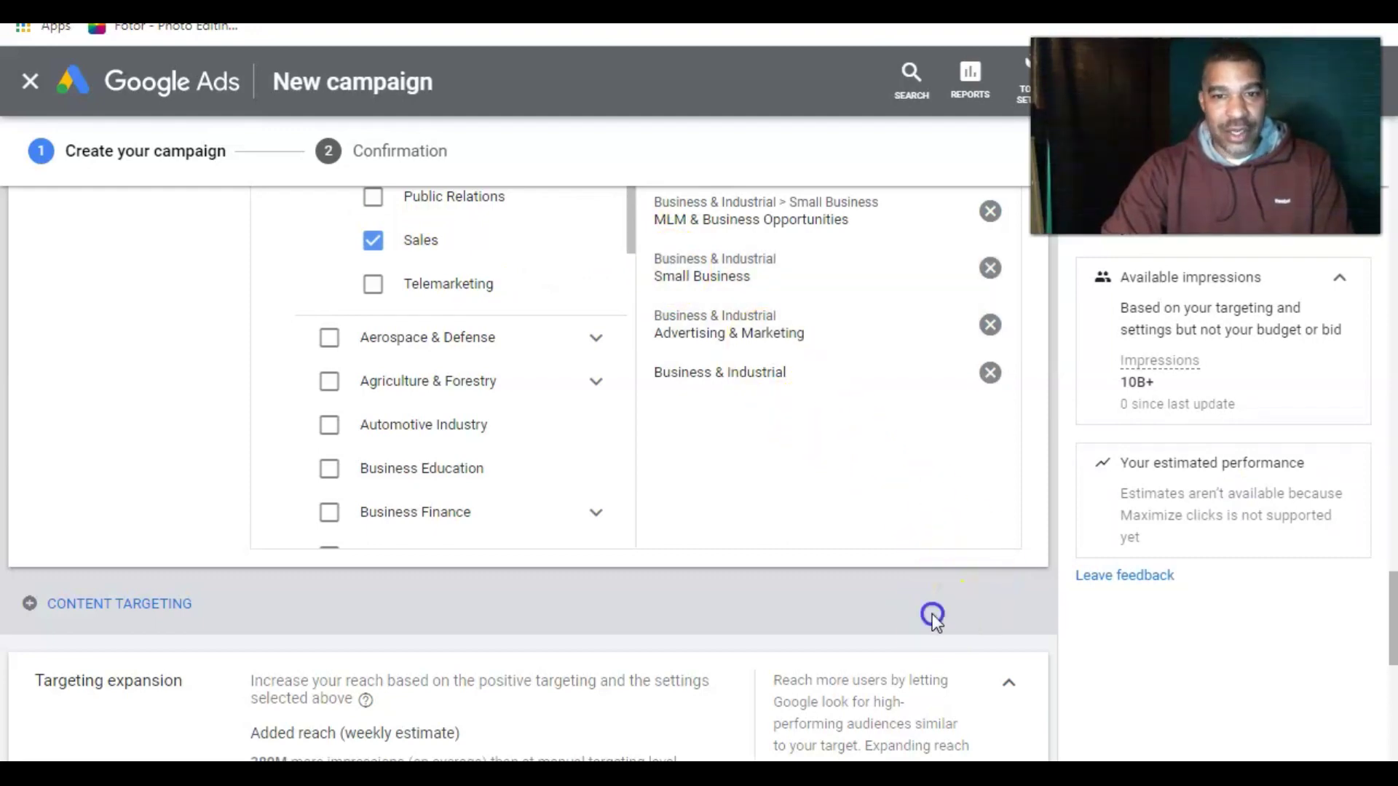
{"action": "scroll", "coordinate": [935, 622], "scroll_direction": "down", "scroll_amount": 1}
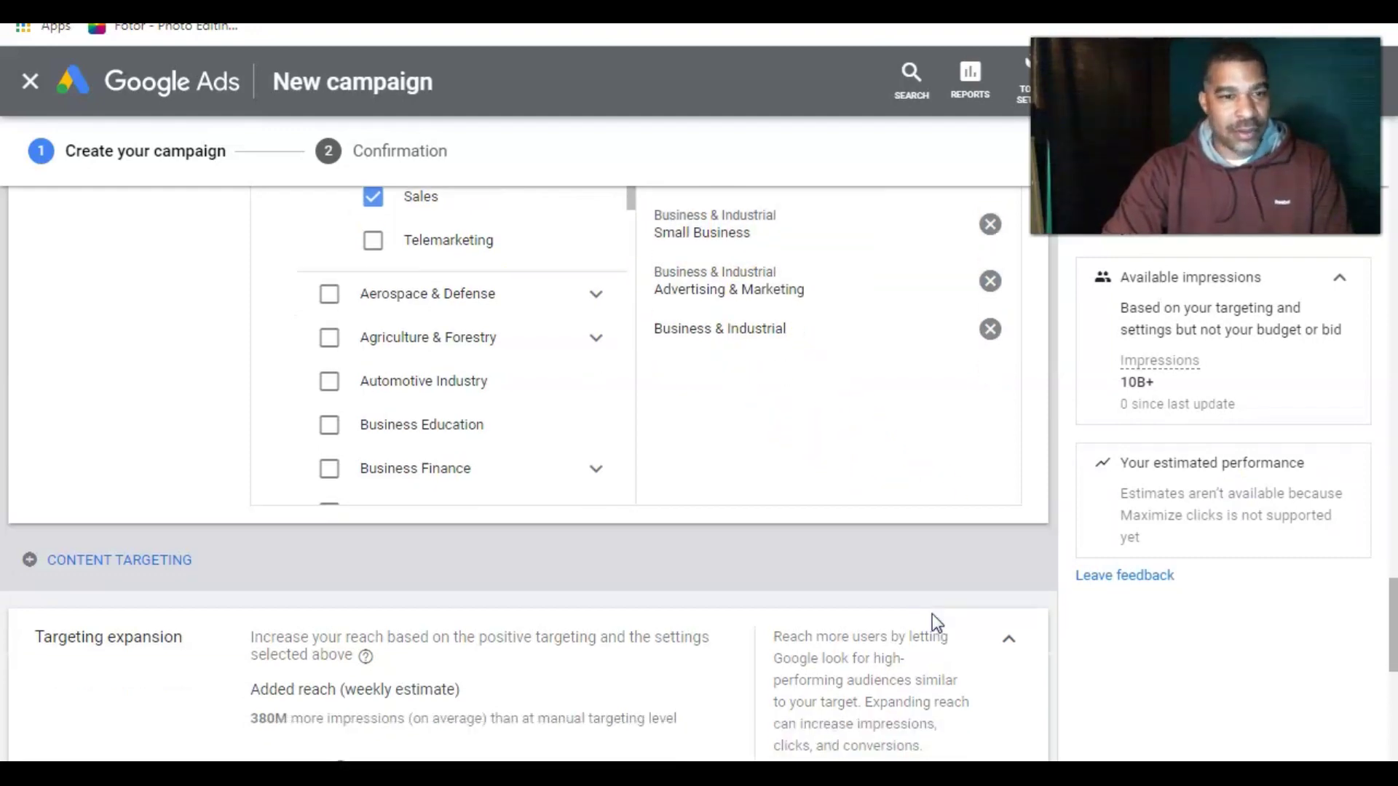
{"action": "scroll", "coordinate": [934, 621], "scroll_direction": "down", "scroll_amount": 1}
{"action": "scroll", "coordinate": [934, 621], "scroll_direction": "down", "scroll_amount": 1}
{"action": "scroll", "coordinate": [931, 614], "scroll_direction": "down", "scroll_amount": 2}
{"action": "scroll", "coordinate": [932, 614], "scroll_direction": "down", "scroll_amount": 1}
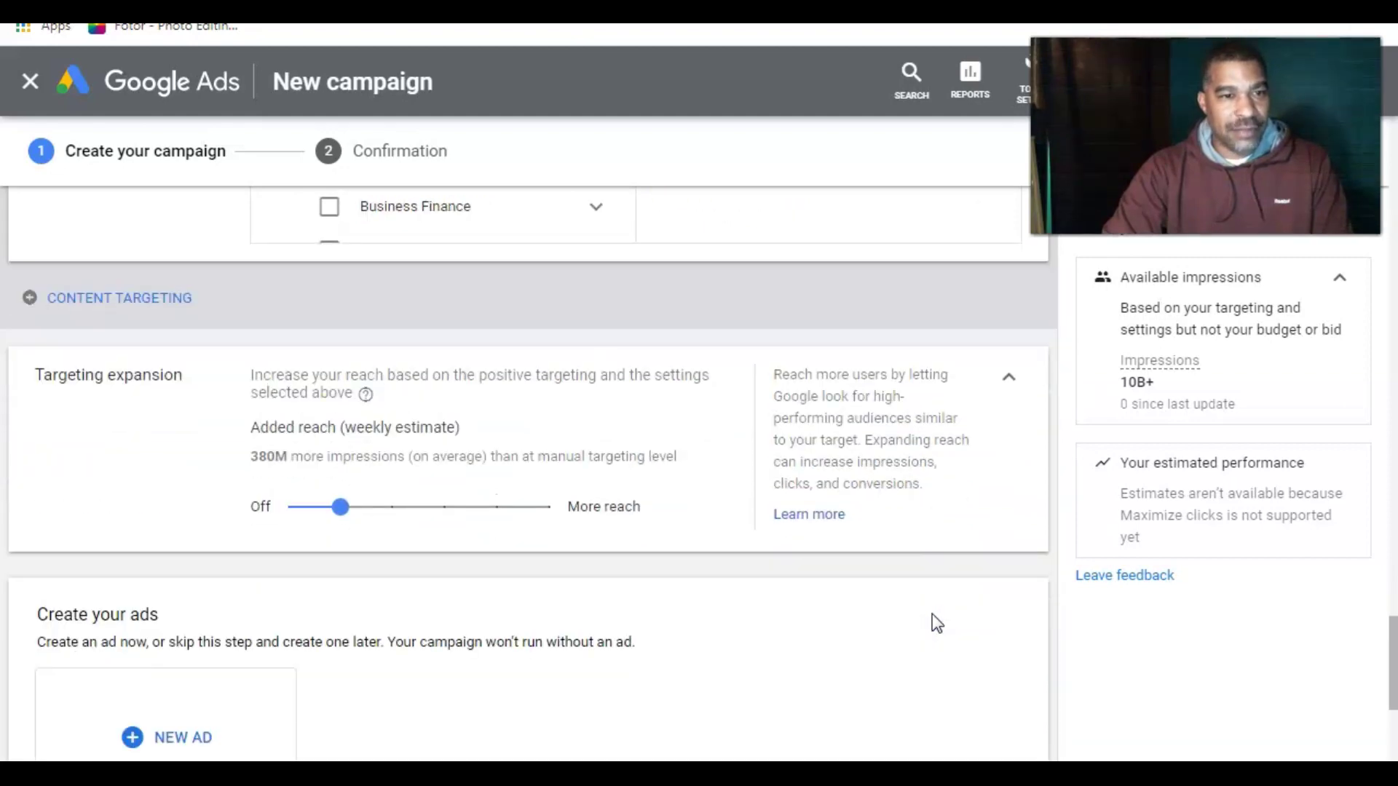
{"action": "scroll", "coordinate": [931, 615], "scroll_direction": "down", "scroll_amount": 1}
{"action": "scroll", "coordinate": [932, 614], "scroll_direction": "down", "scroll_amount": 1}
{"action": "scroll", "coordinate": [931, 614], "scroll_direction": "down", "scroll_amount": 1}
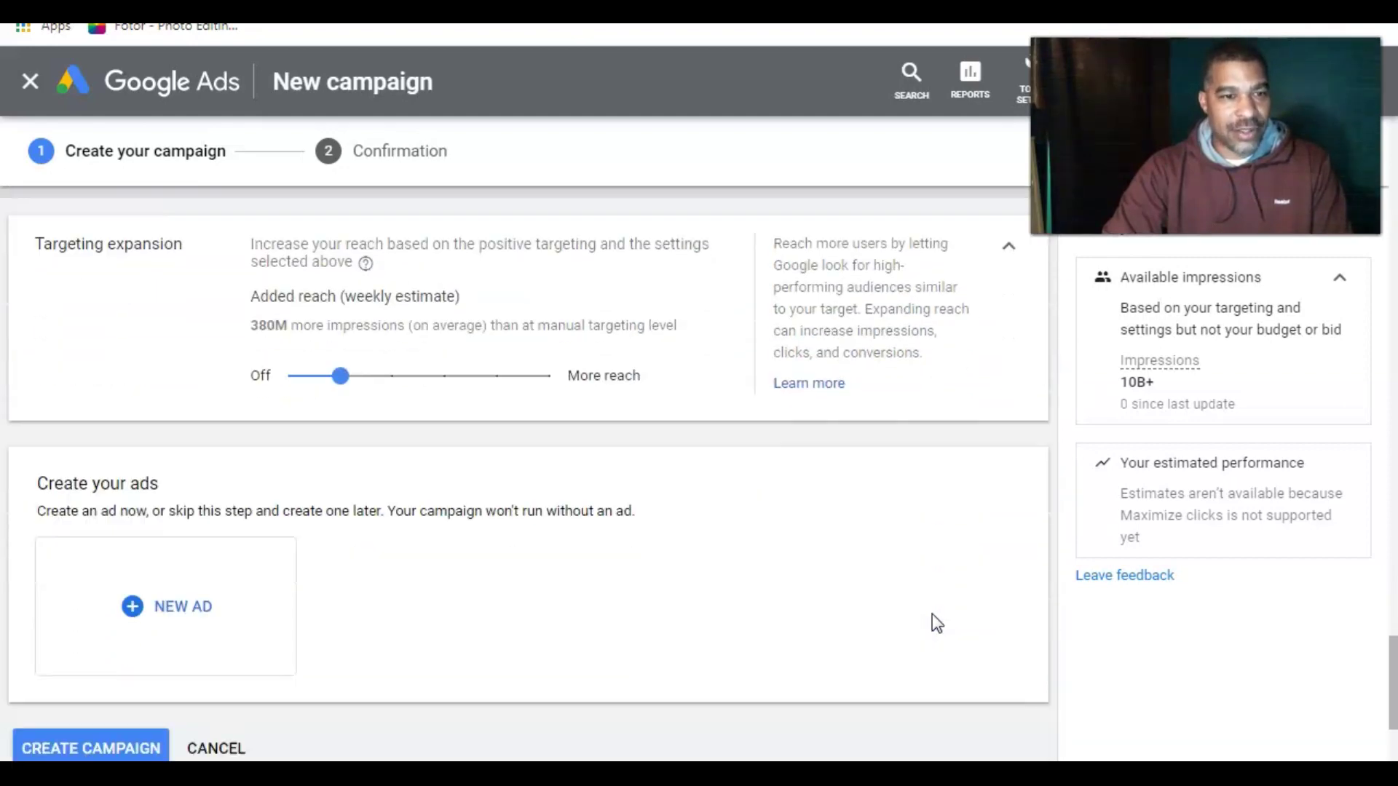
{"action": "scroll", "coordinate": [932, 614], "scroll_direction": "down", "scroll_amount": 1}
{"action": "scroll", "coordinate": [932, 622], "scroll_direction": "down", "scroll_amount": 1}
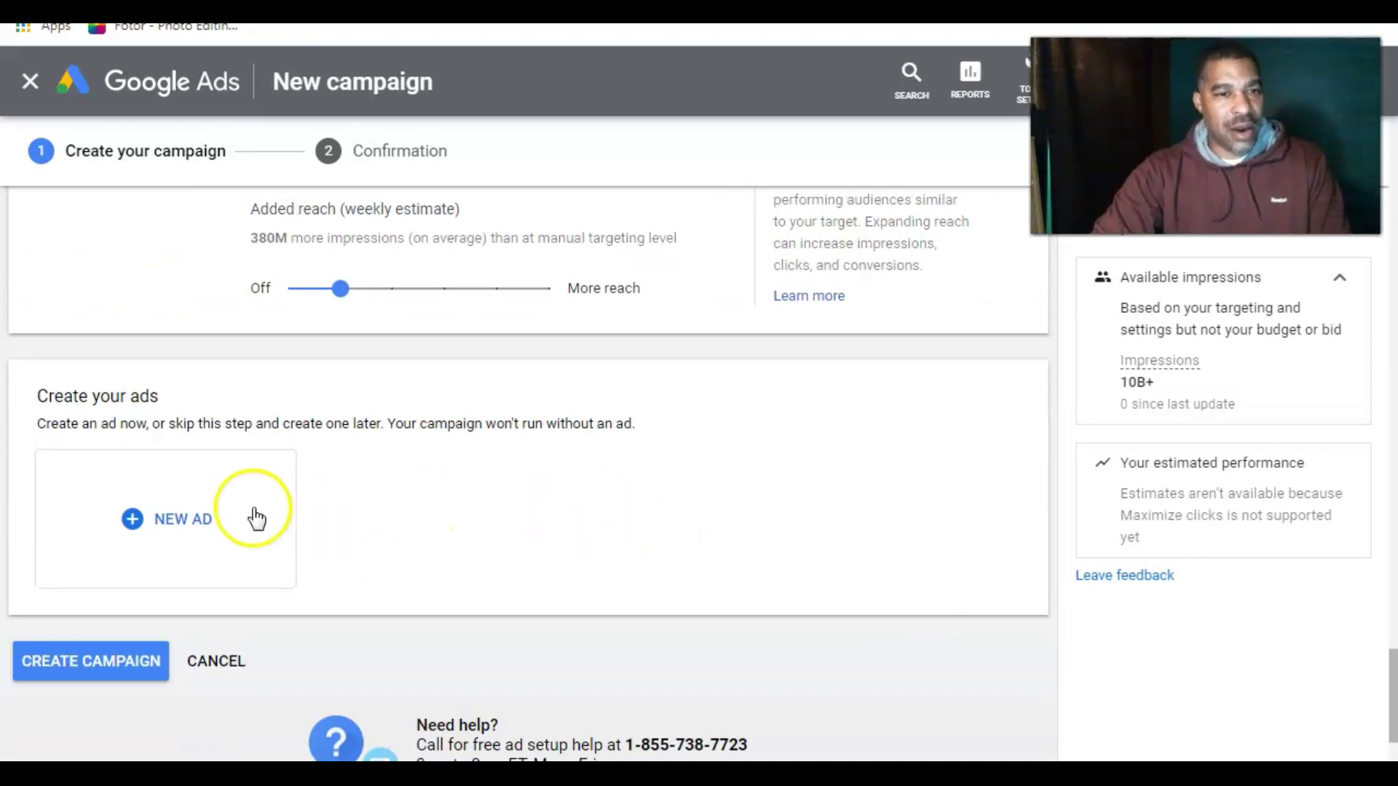
Step: Add a new responsive display ad and submit with Create Campaign
{"action": "left_click", "coordinate": [200, 522]}
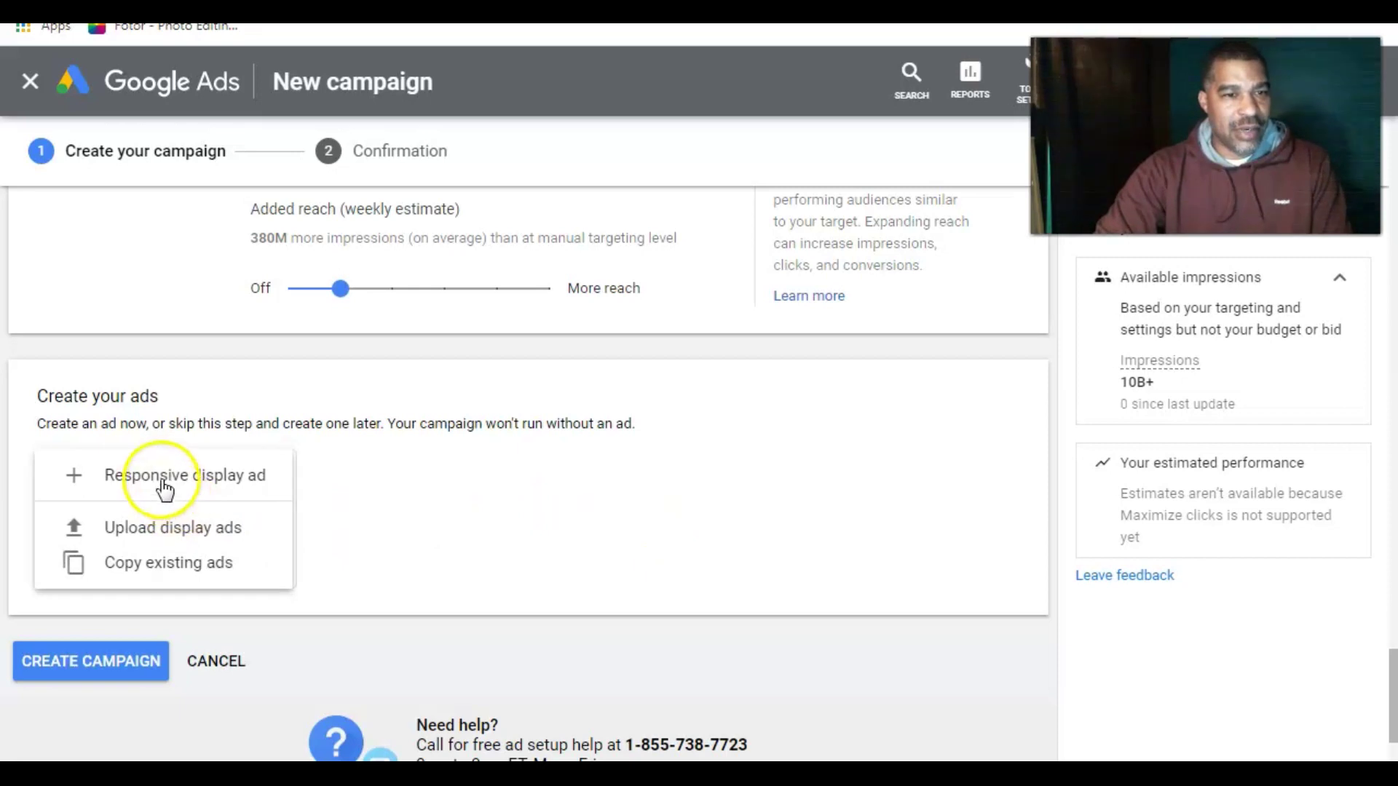
{"action": "left_click", "coordinate": [159, 476]}
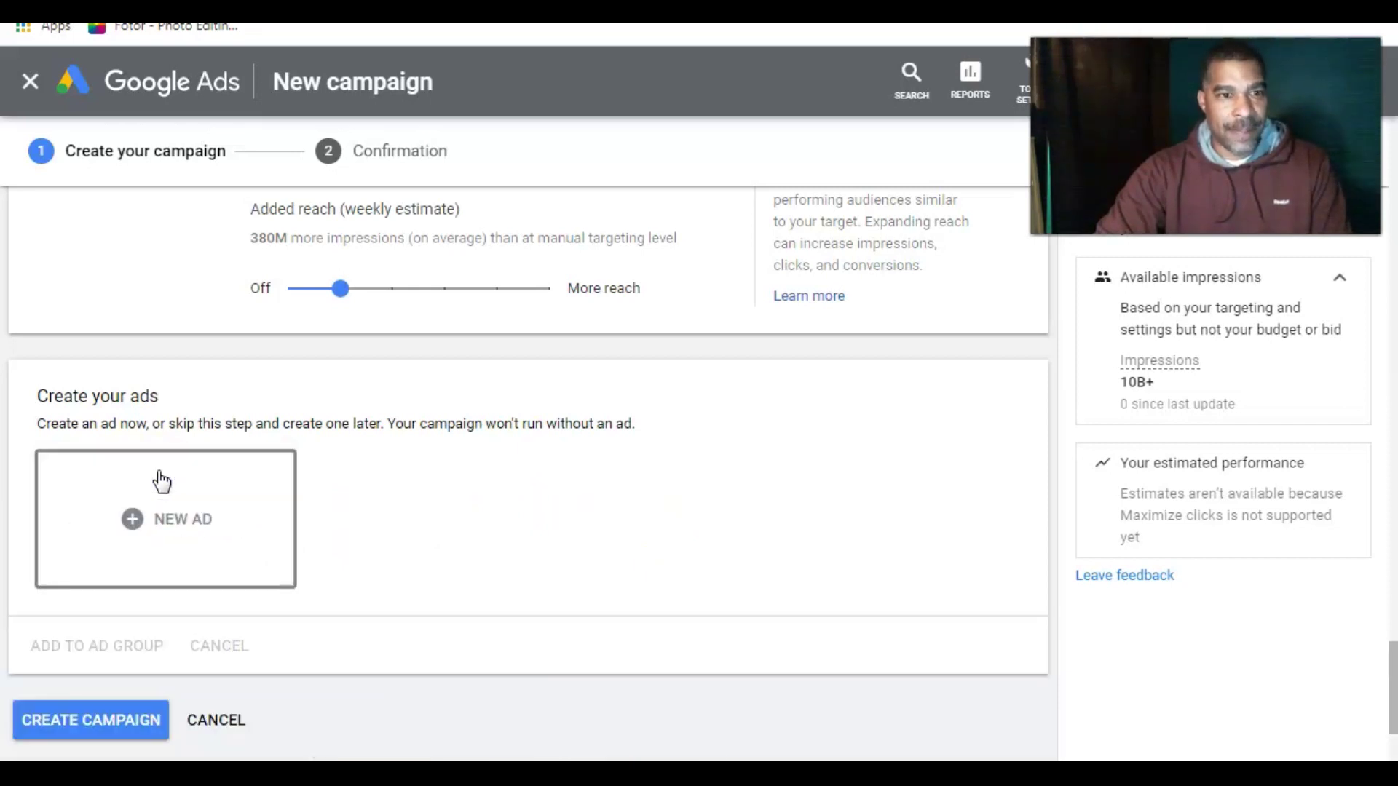
{"action": "left_click", "coordinate": [80, 726]}
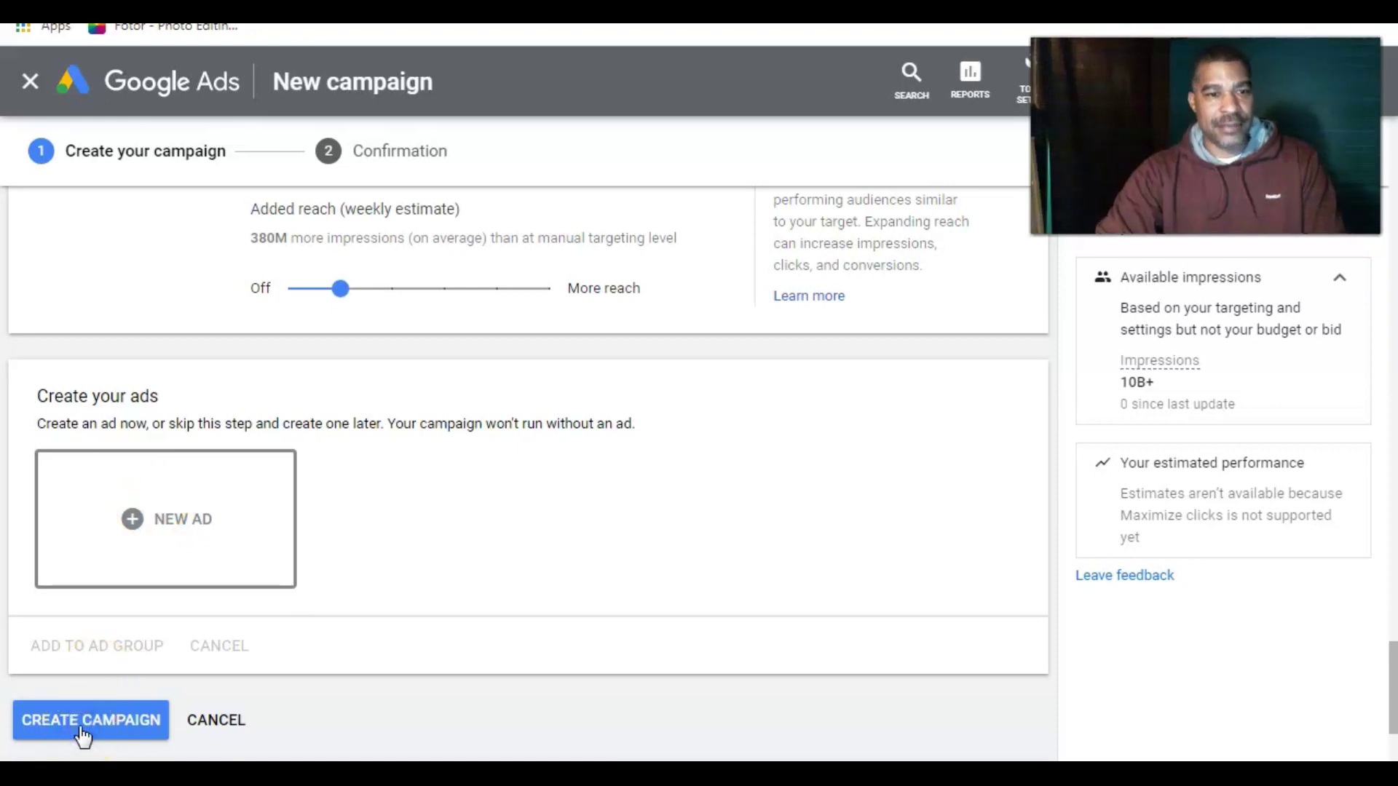
{"action": "left_click", "coordinate": [81, 732]}
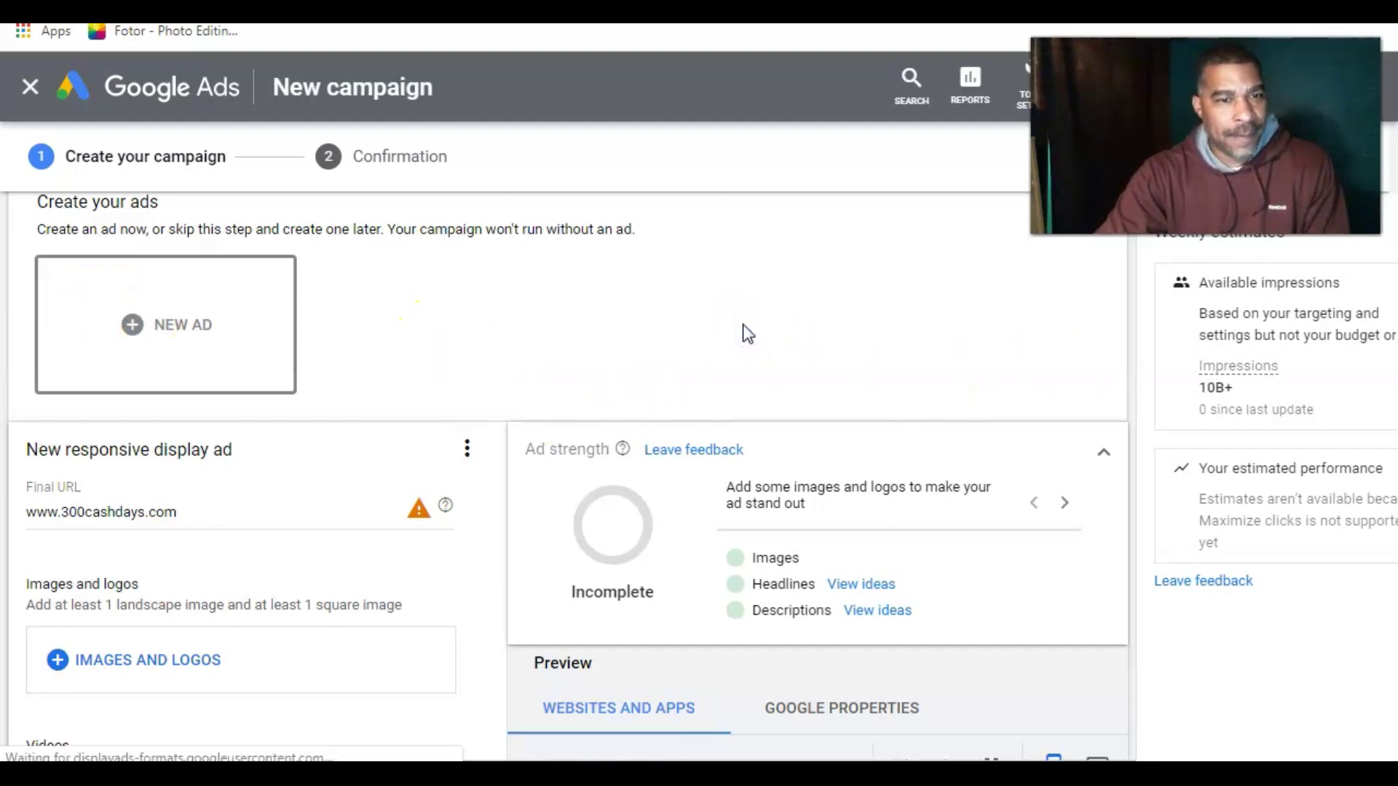
{"action": "scroll", "coordinate": [743, 324], "scroll_direction": "down", "scroll_amount": 1}
{"action": "scroll", "coordinate": [743, 324], "scroll_direction": "down", "scroll_amount": 2}
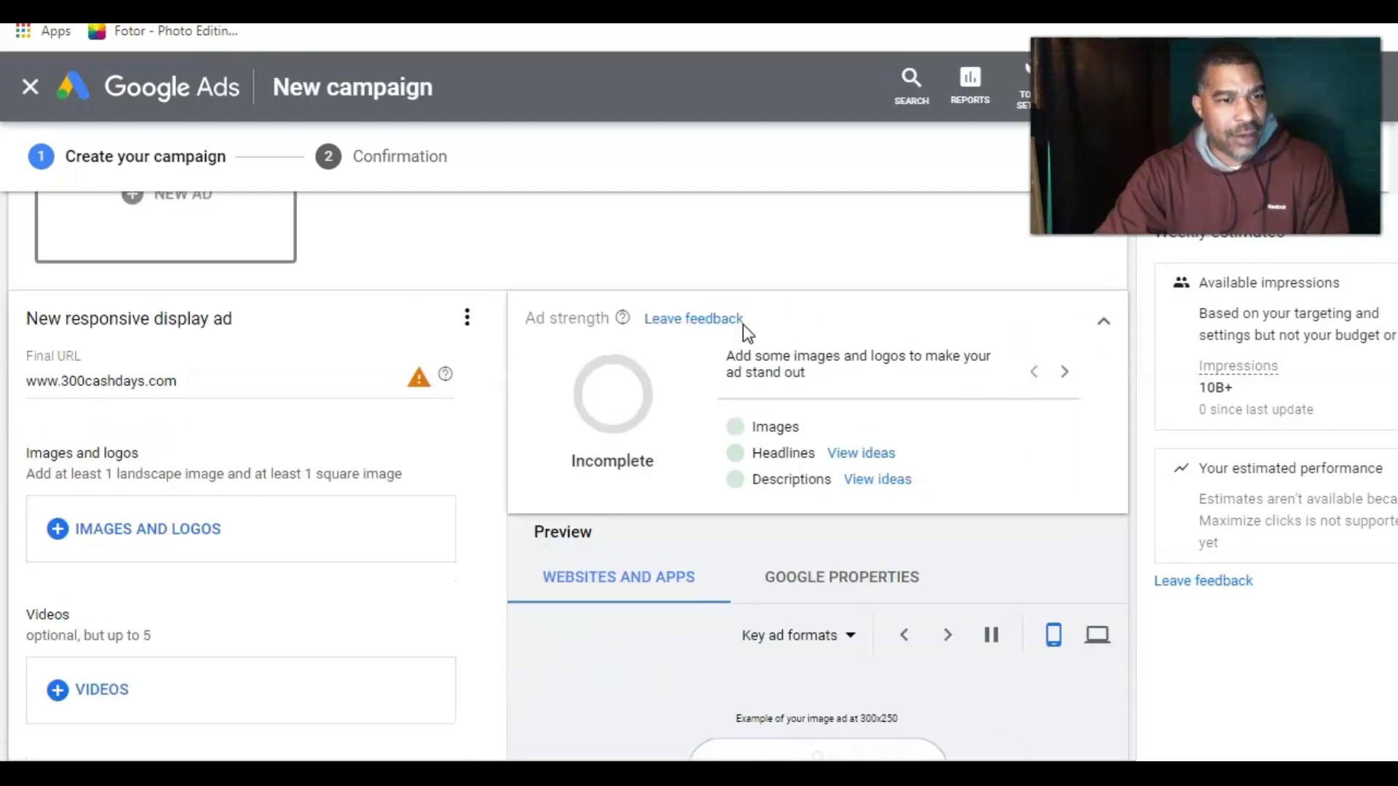
{"action": "scroll", "coordinate": [743, 325], "scroll_direction": "down", "scroll_amount": 1}
{"action": "scroll", "coordinate": [743, 325], "scroll_direction": "down", "scroll_amount": 1}
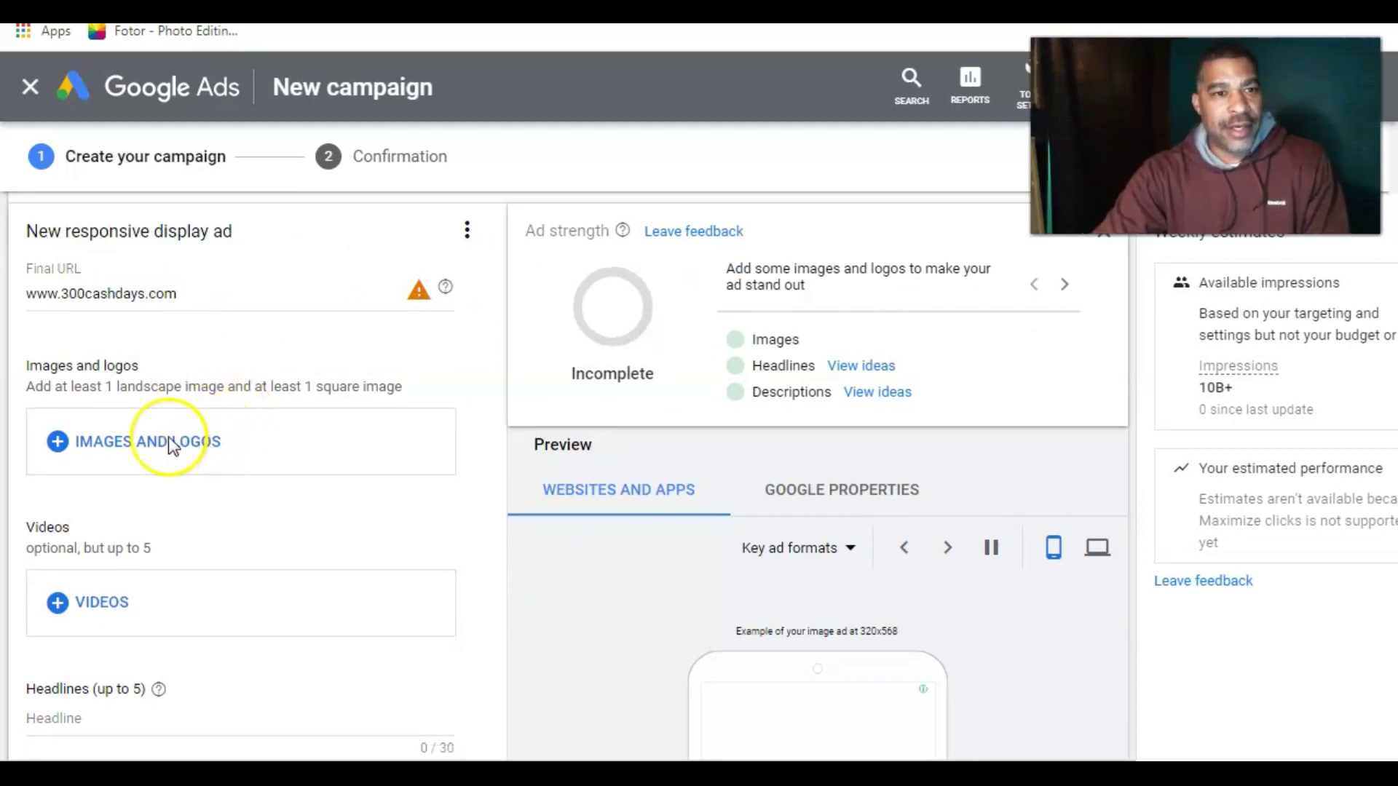
{"action": "left_click", "coordinate": [62, 454]}
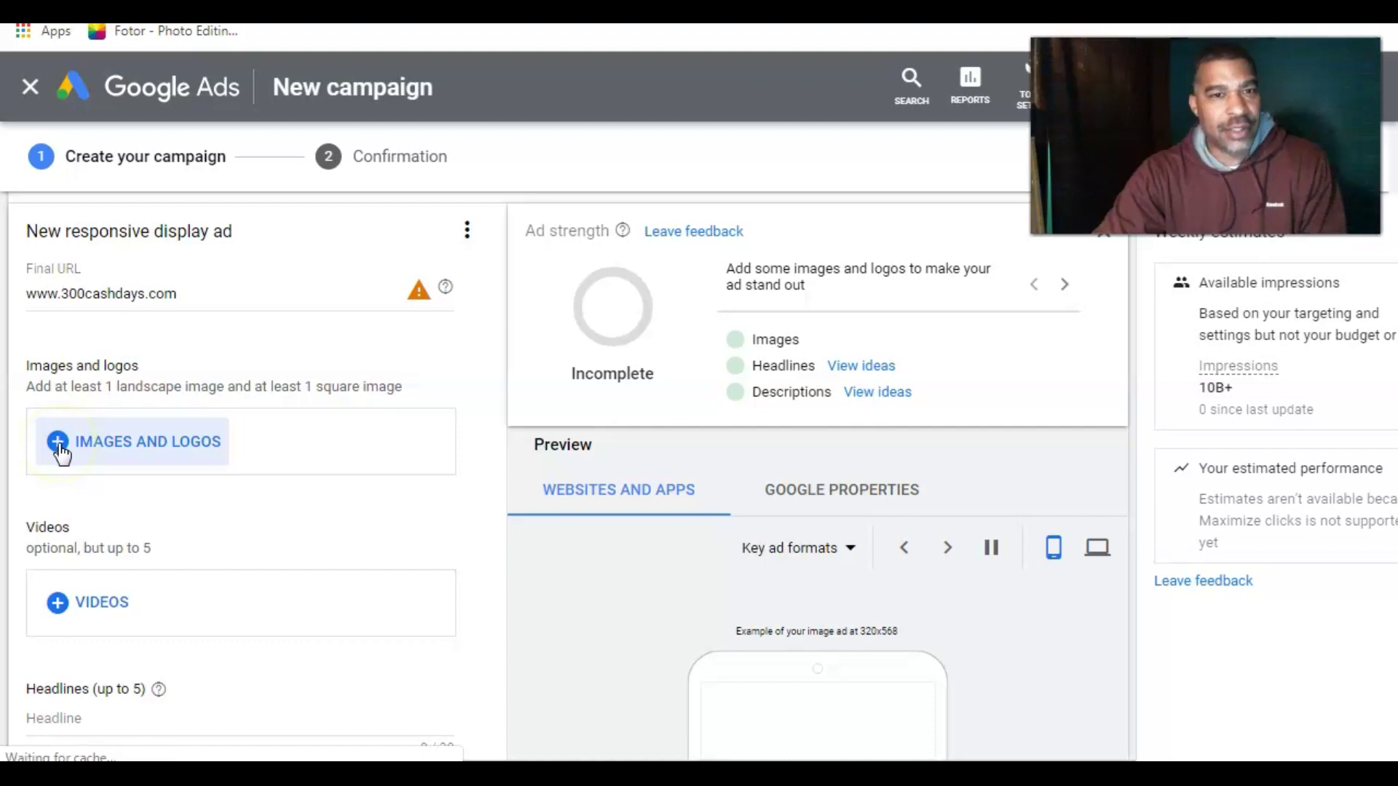
{"action": "scroll", "coordinate": [62, 455], "scroll_direction": "down", "scroll_amount": 1}
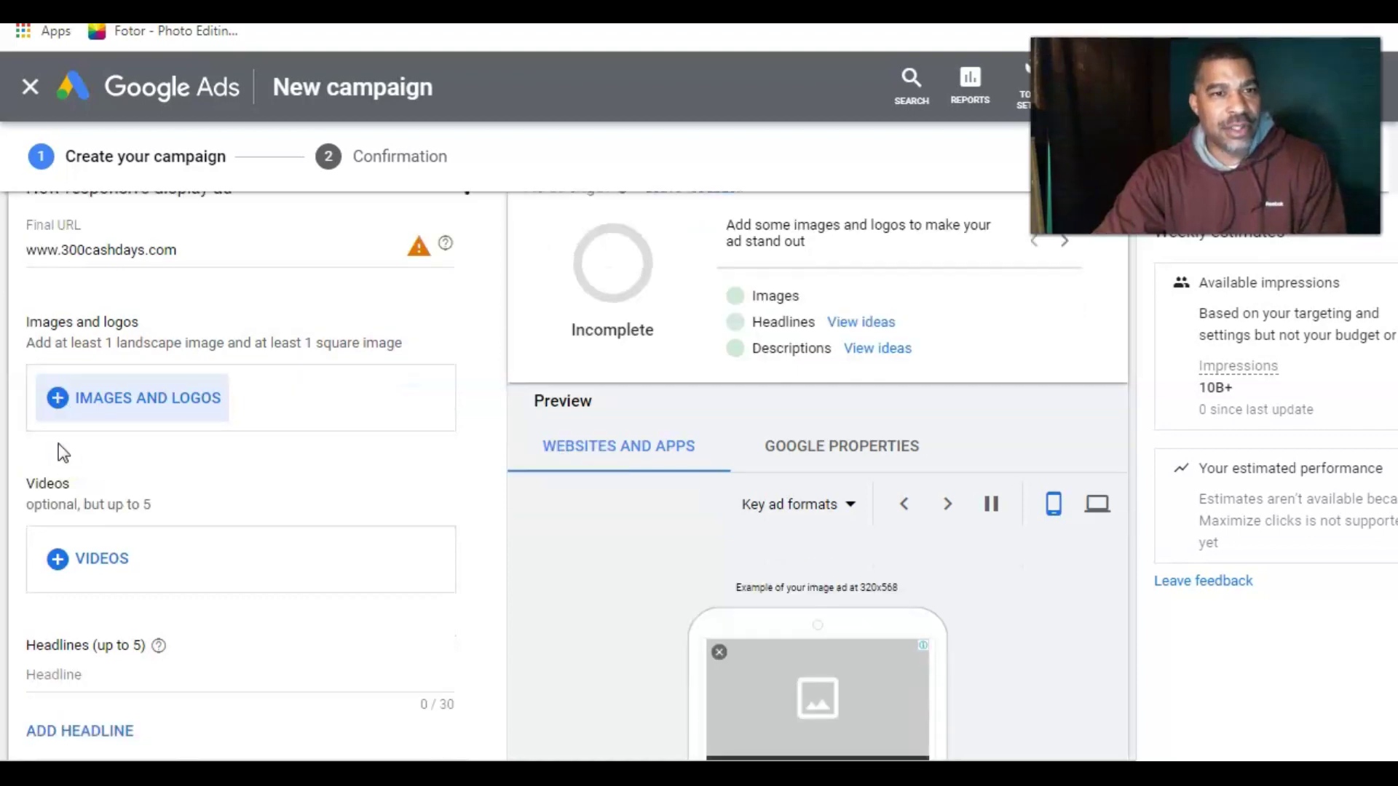
{"action": "scroll", "coordinate": [58, 444], "scroll_direction": "down", "scroll_amount": 1}
{"action": "scroll", "coordinate": [58, 444], "scroll_direction": "down", "scroll_amount": 1}
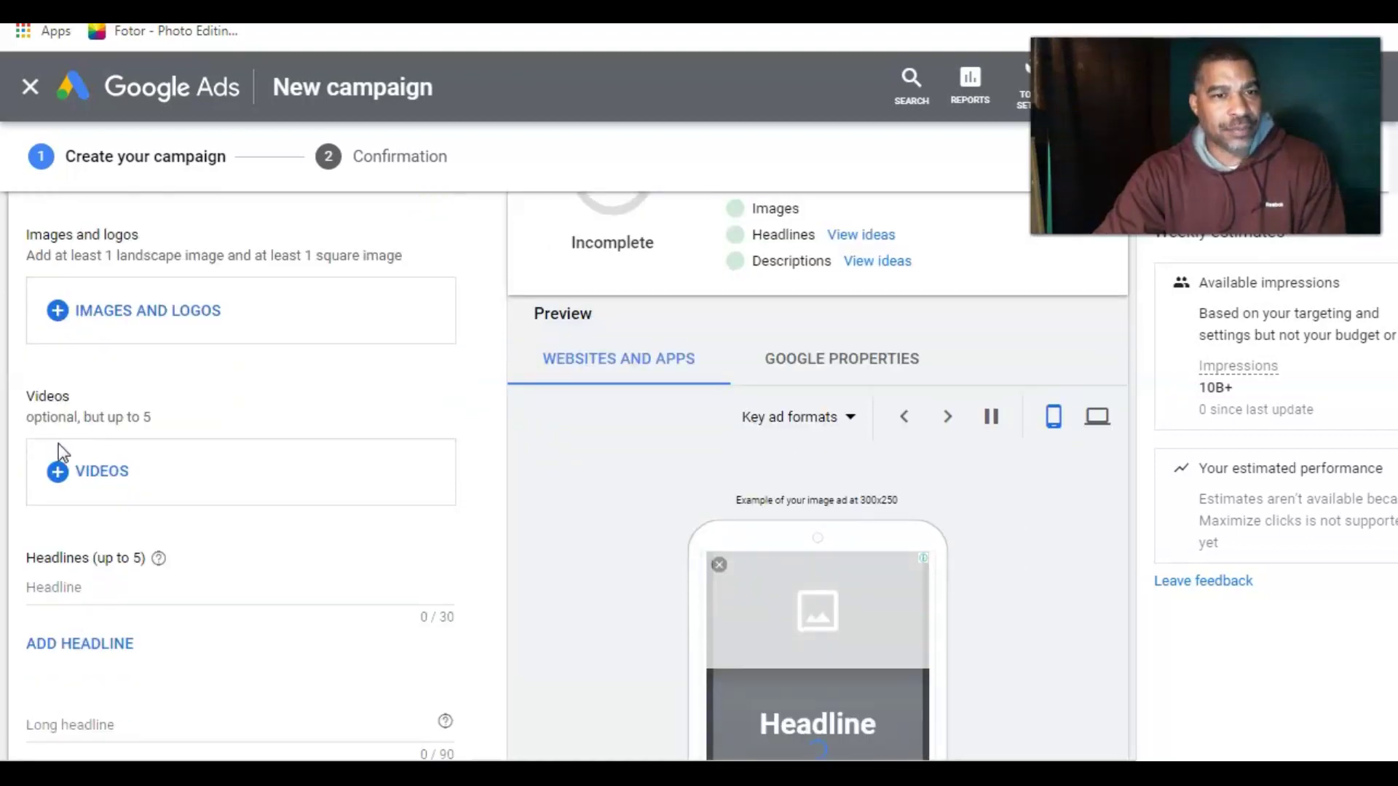
{"action": "scroll", "coordinate": [58, 444], "scroll_direction": "down", "scroll_amount": 1}
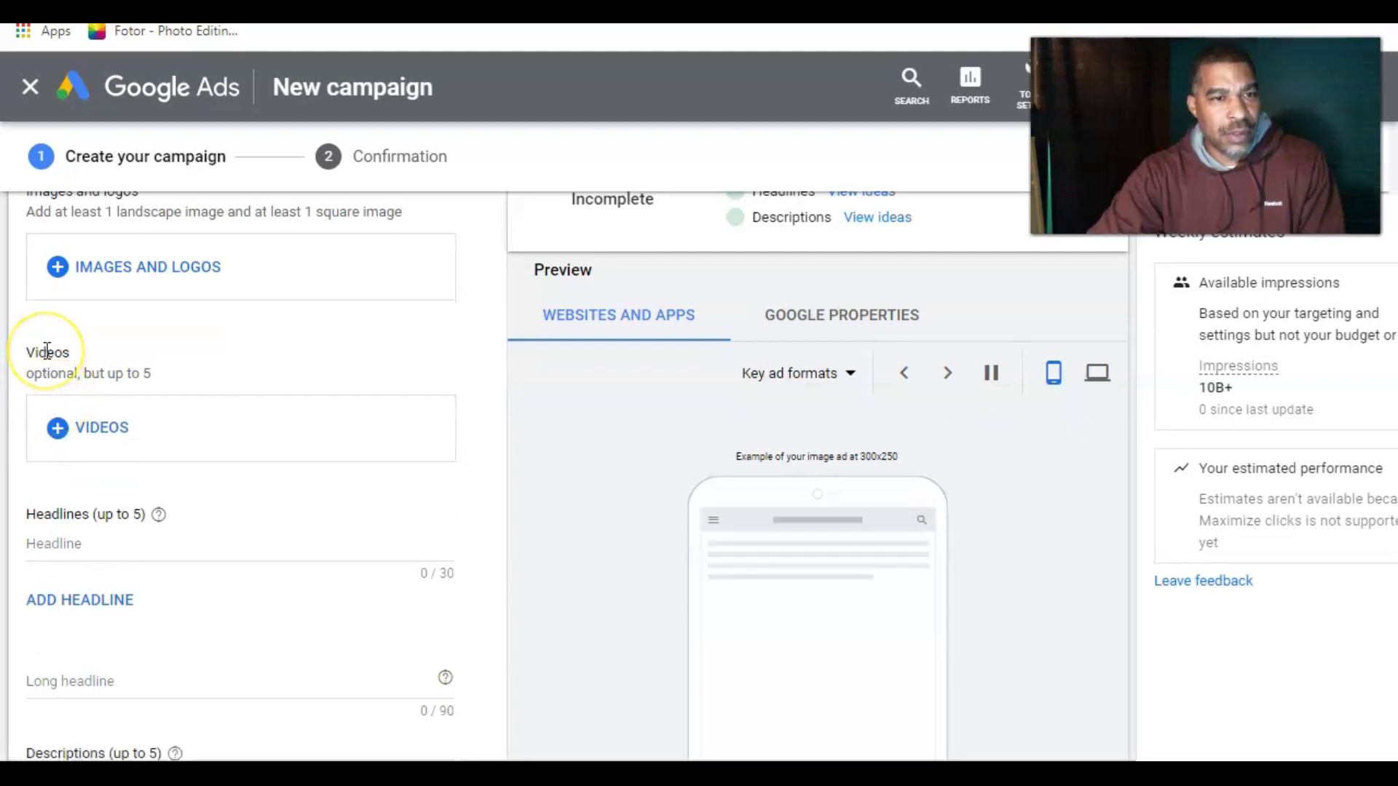
{"action": "scroll", "coordinate": [147, 286], "scroll_direction": "up", "scroll_amount": 1}
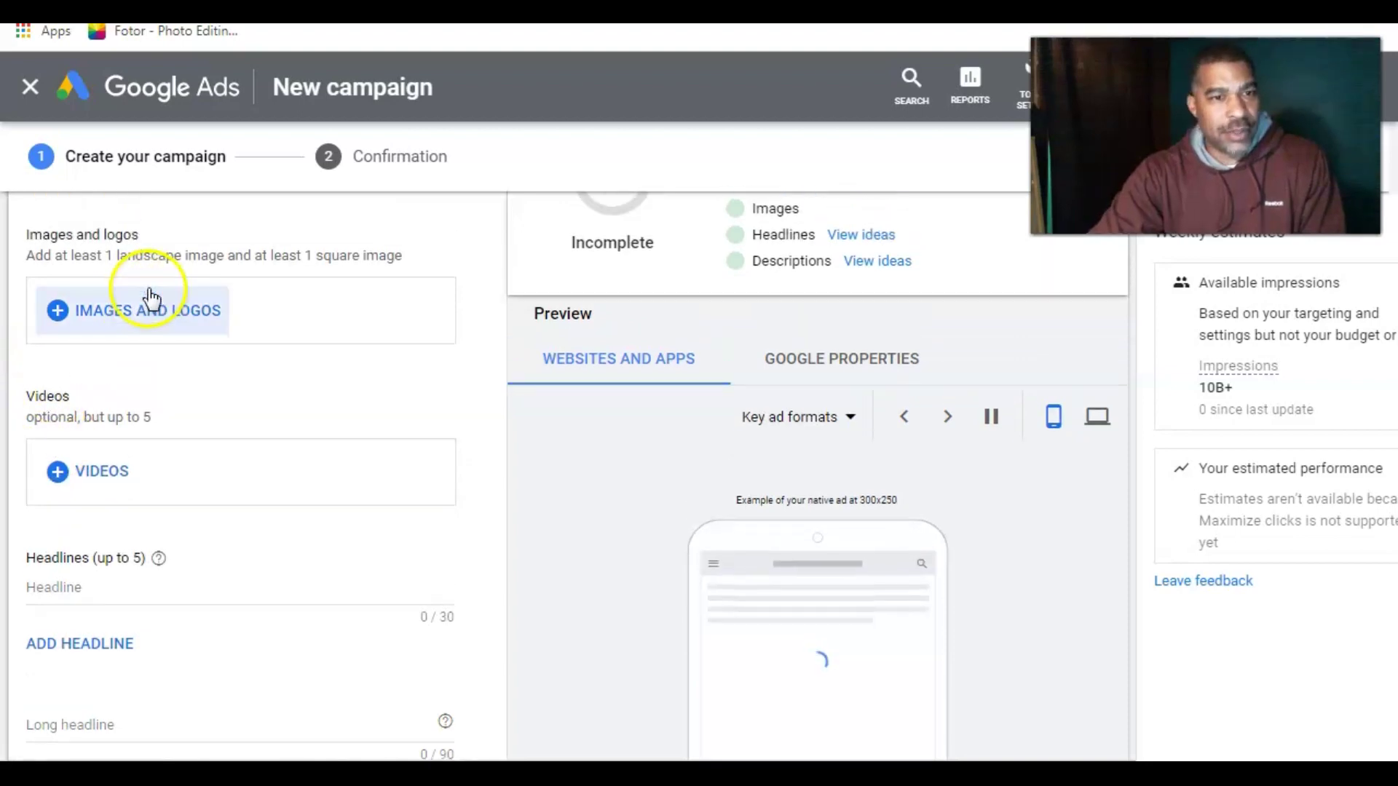
{"action": "left_click", "coordinate": [150, 296]}
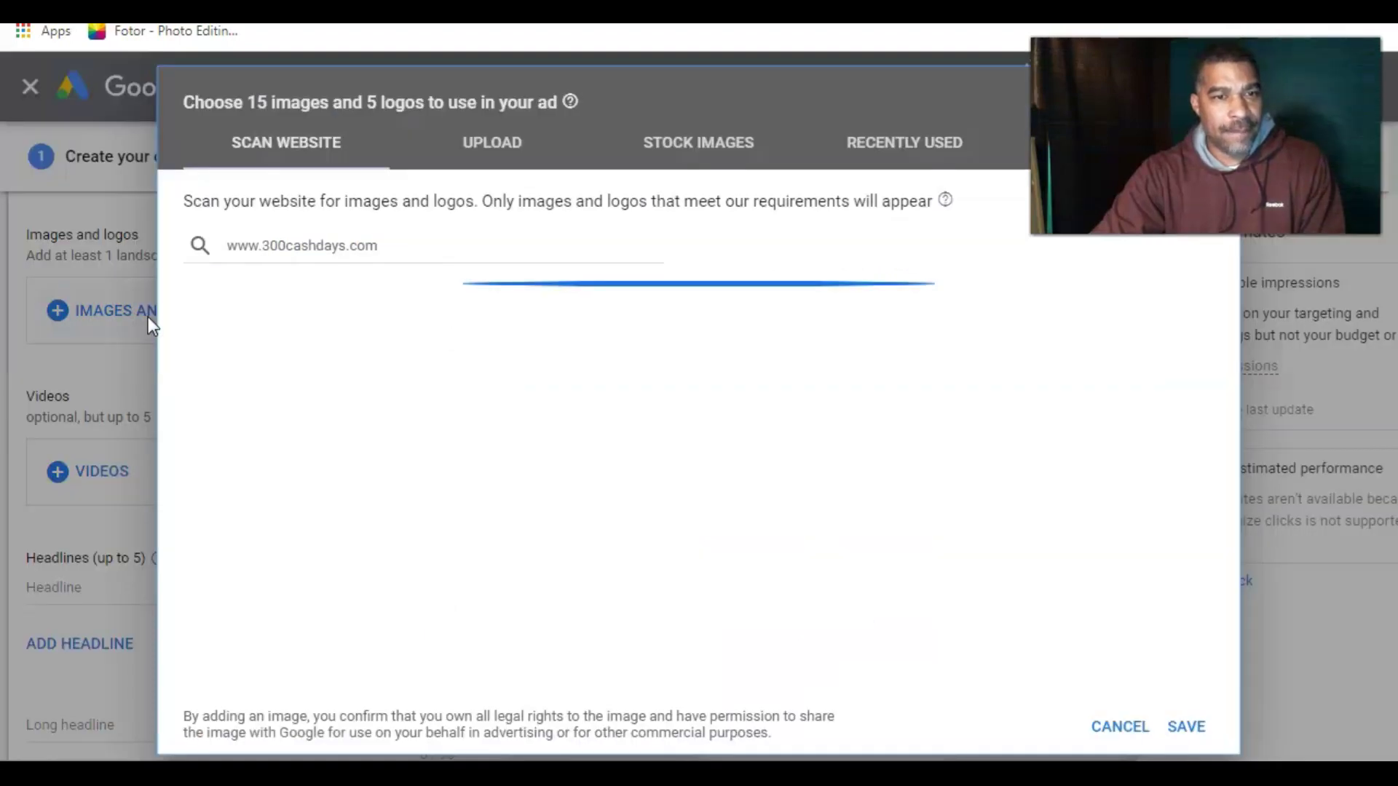
Step: Search the stock images for 'work from home'
{"action": "left_click", "coordinate": [209, 345]}
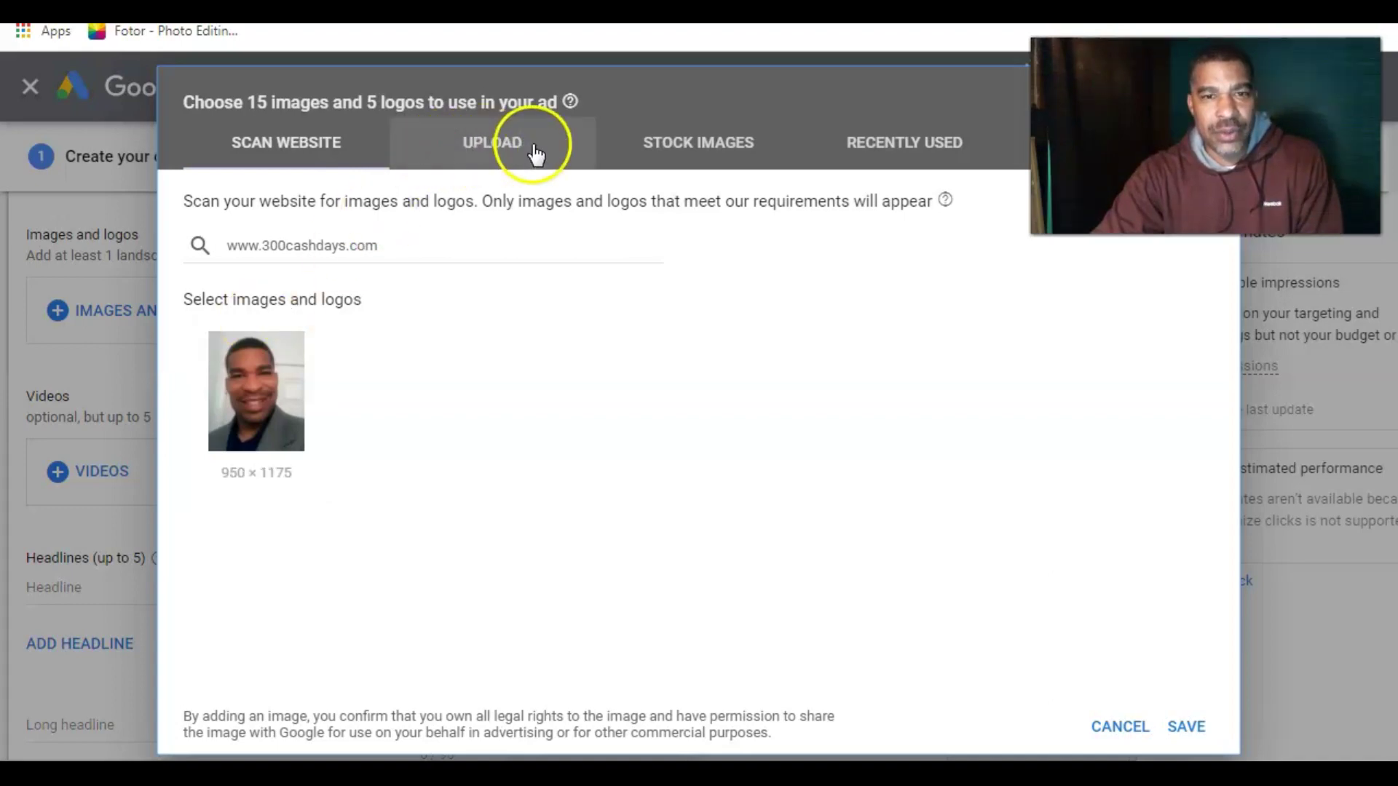
{"action": "left_click", "coordinate": [703, 152]}
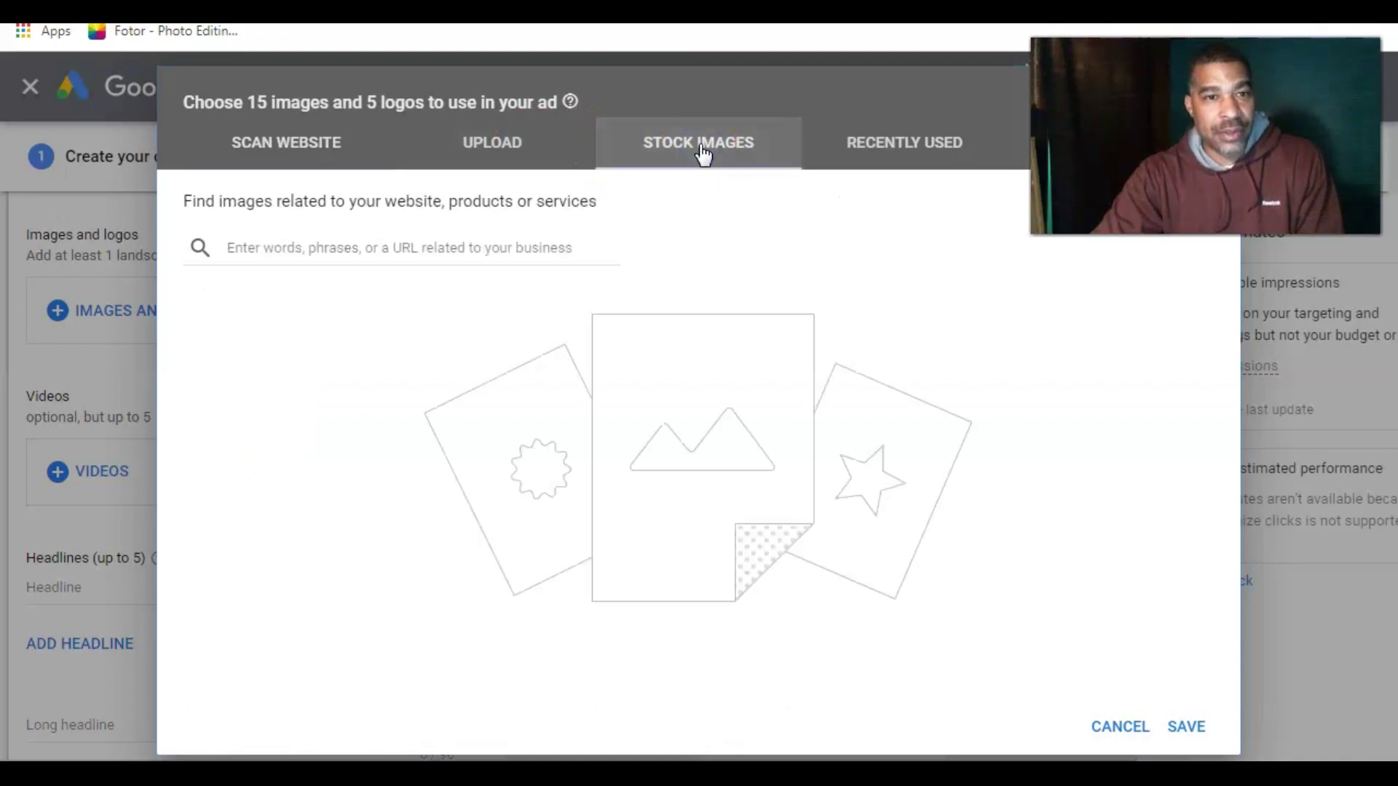
{"action": "left_click", "coordinate": [255, 245]}
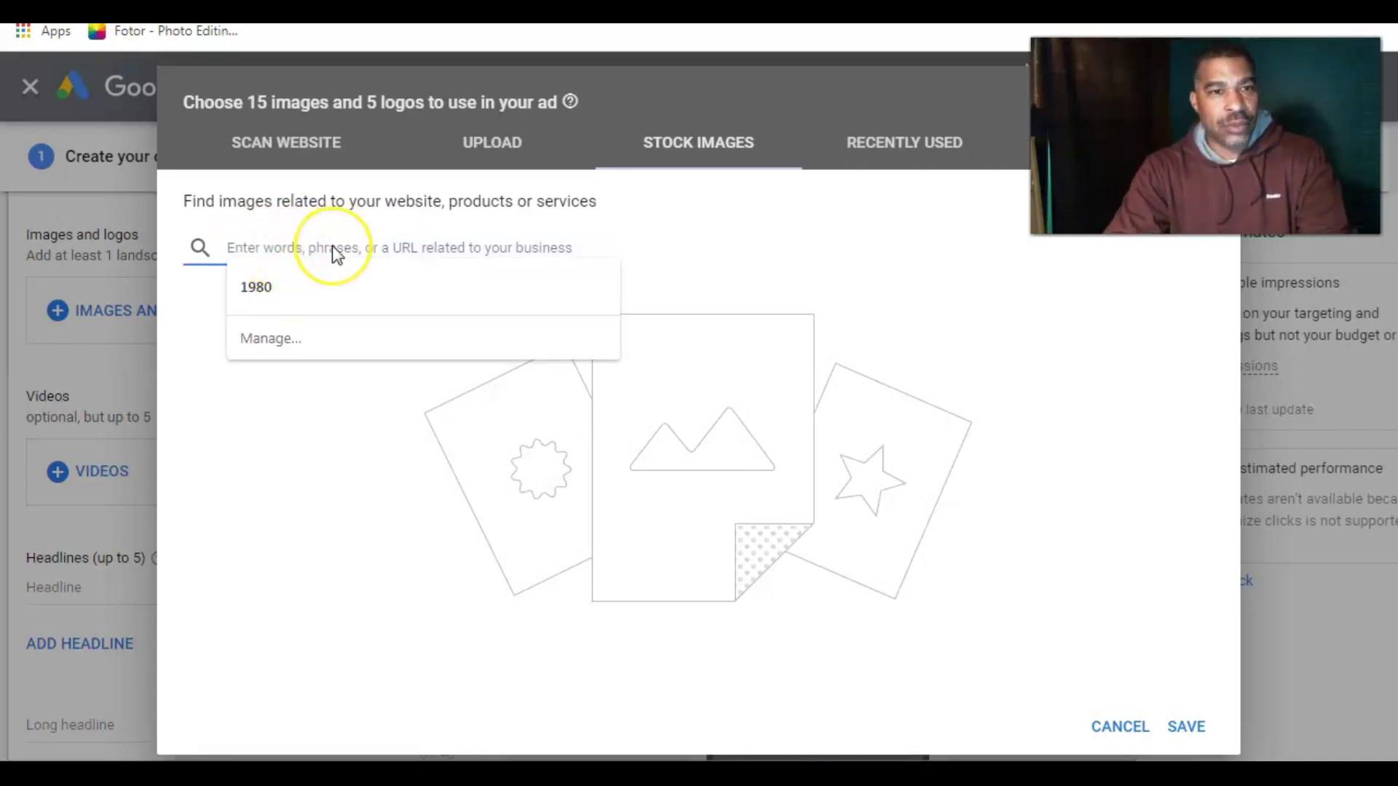
{"action": "type", "text": "work from home"}
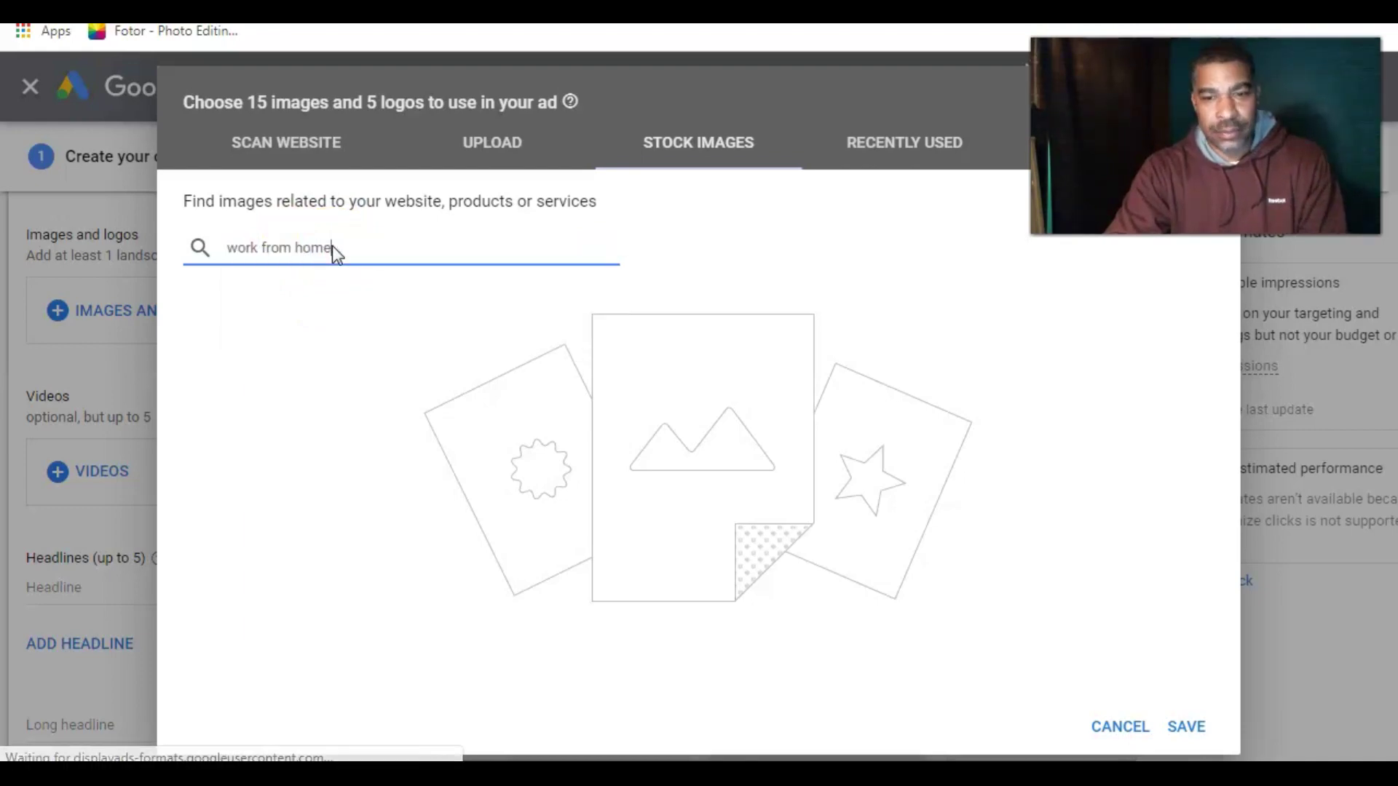
{"action": "key", "text": "Return"}
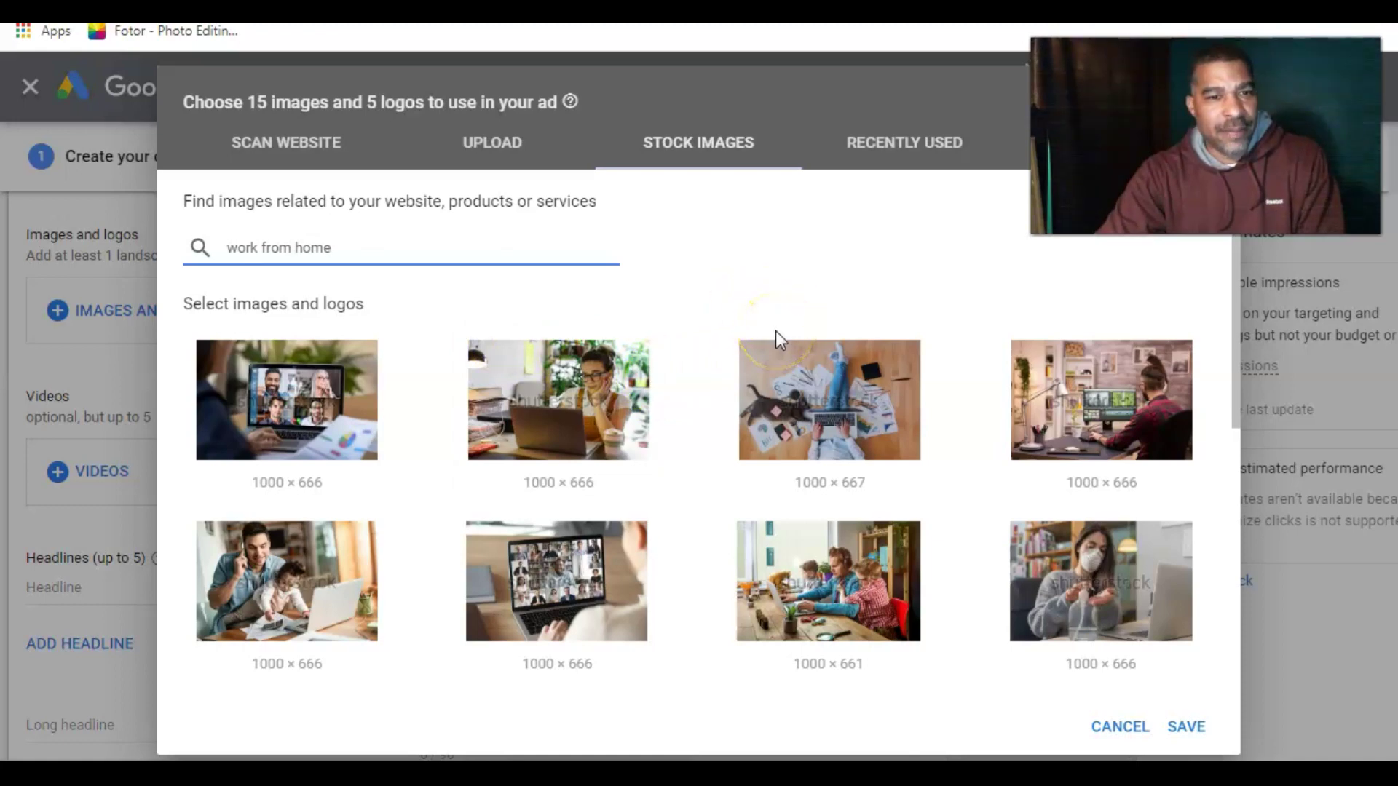
Step: Add the woman-at-laptop stock photo in landscape and square crops, with the 1.91:1 crop shifted higher
{"action": "left_click", "coordinate": [593, 390]}
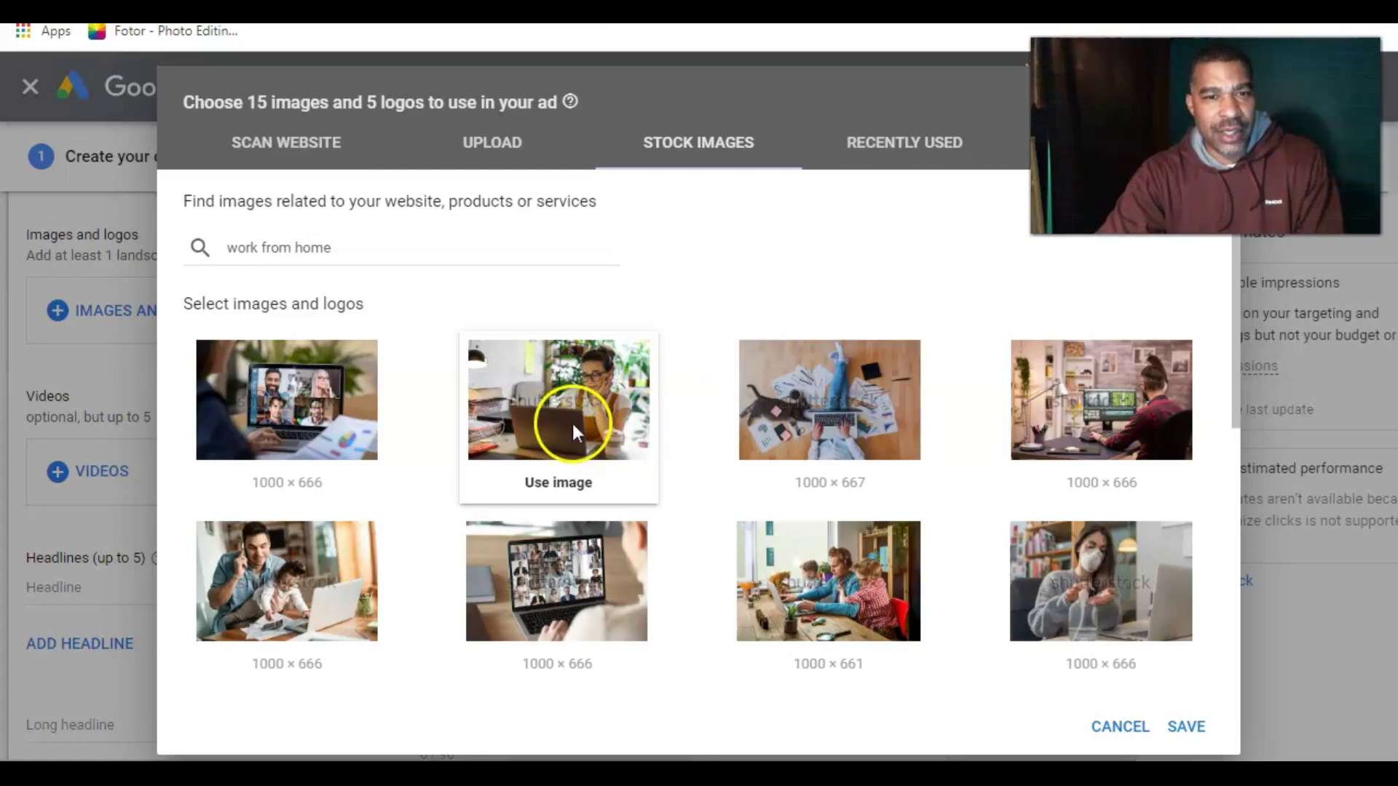
{"action": "left_click", "coordinate": [551, 488]}
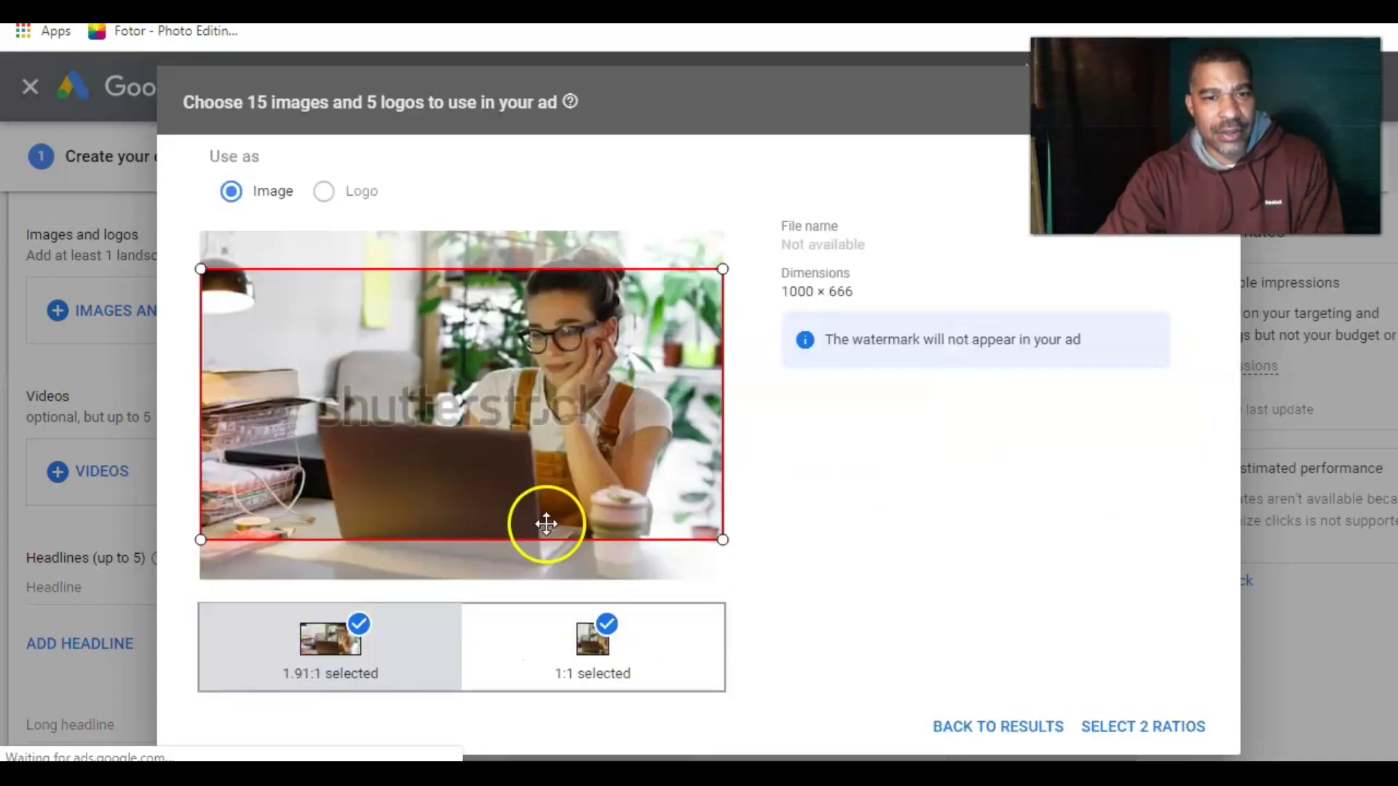
{"action": "left_click", "coordinate": [681, 587]}
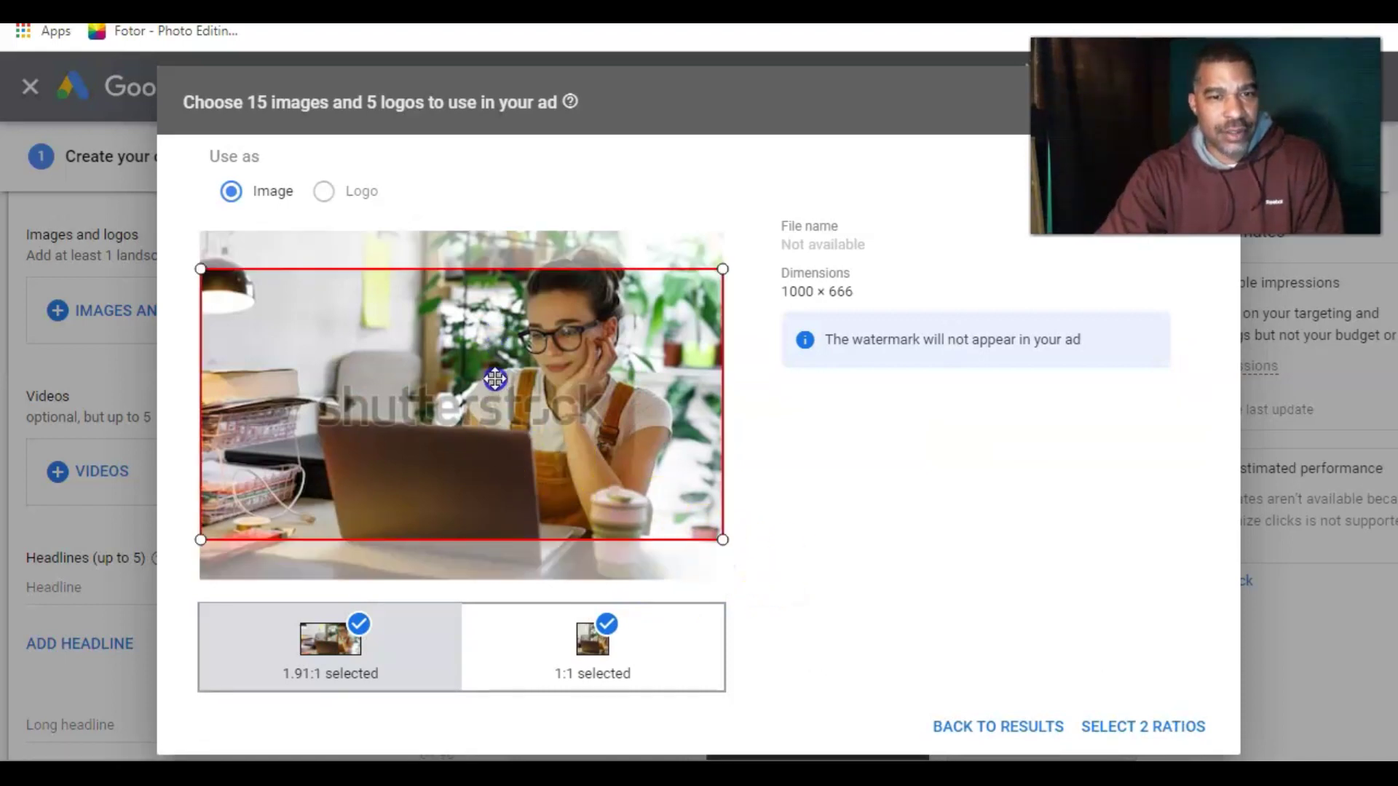
{"action": "mouse_move", "coordinate": [497, 384]}
{"action": "left_mouse_down"}
{"action": "mouse_move", "coordinate": [516, 395]}
{"action": "mouse_move", "coordinate": [525, 319]}
{"action": "mouse_move", "coordinate": [526, 340]}
{"action": "left_mouse_up"}
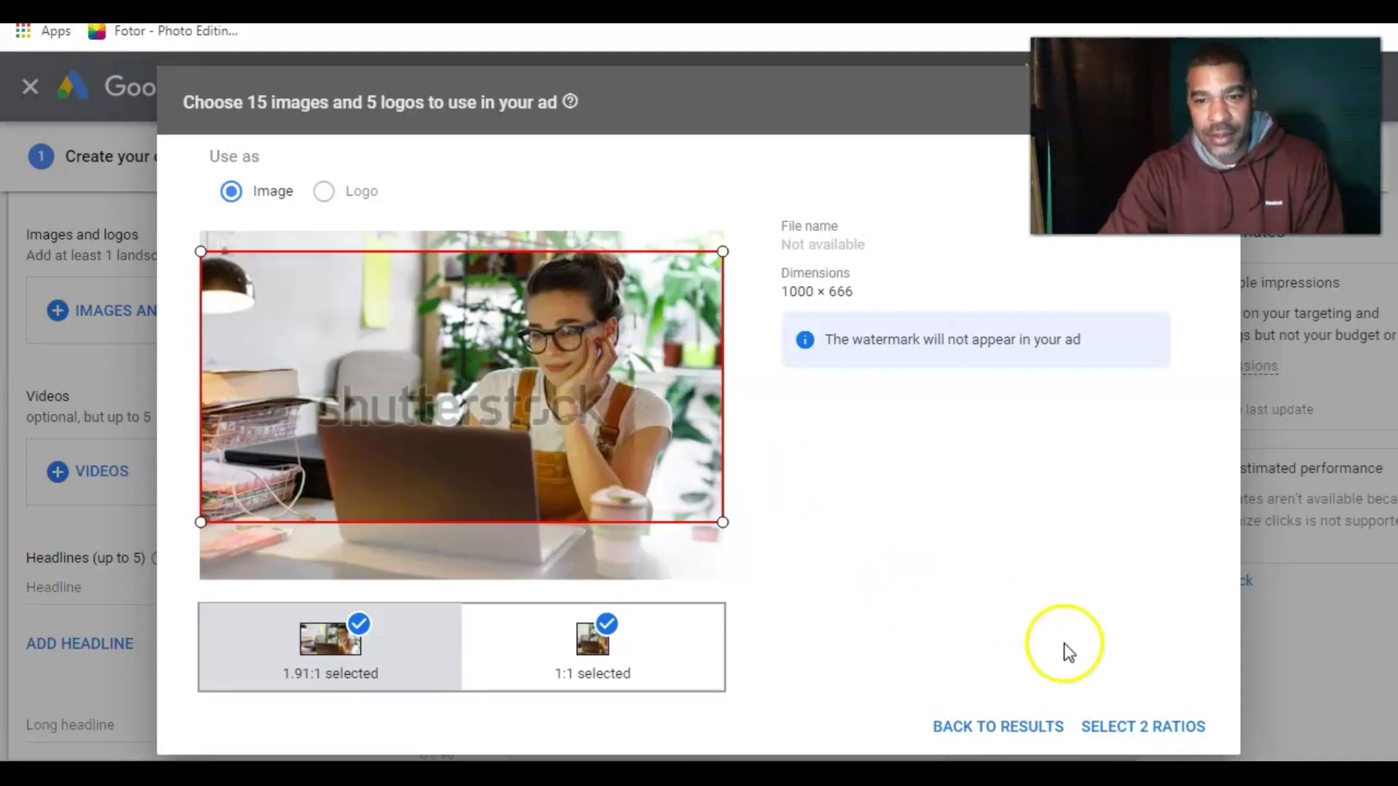
{"action": "left_click", "coordinate": [1147, 734]}
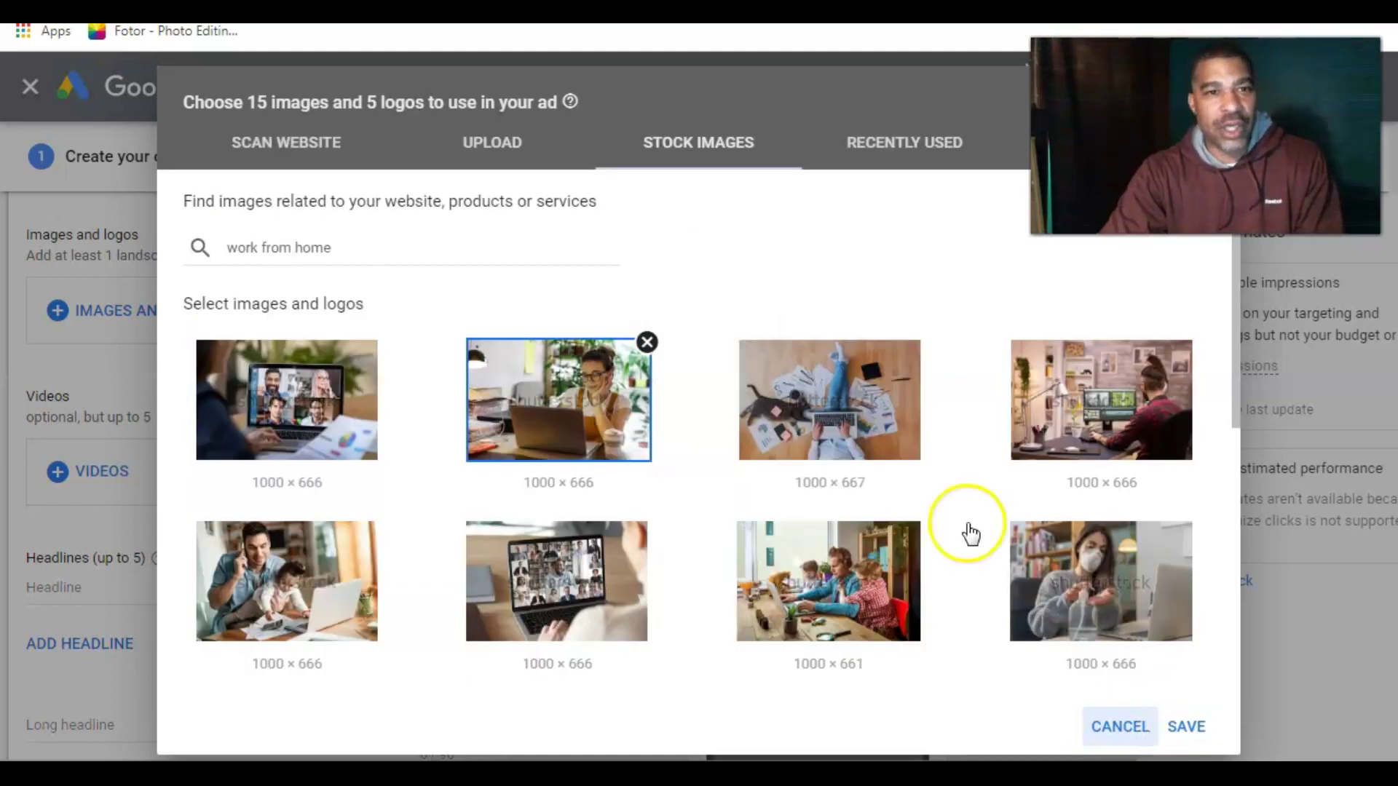
{"action": "left_click", "coordinate": [1186, 726]}
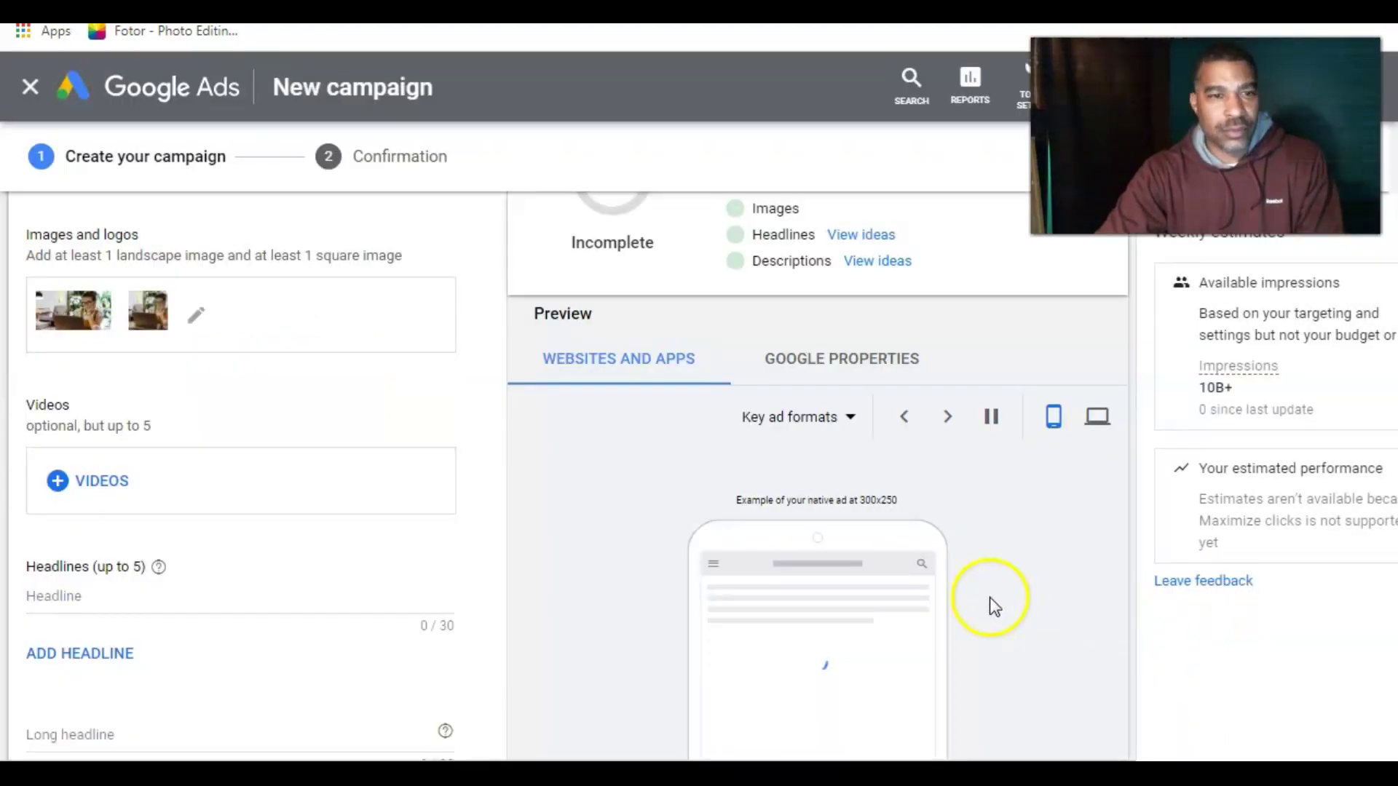
{"action": "left_click", "coordinate": [541, 499]}
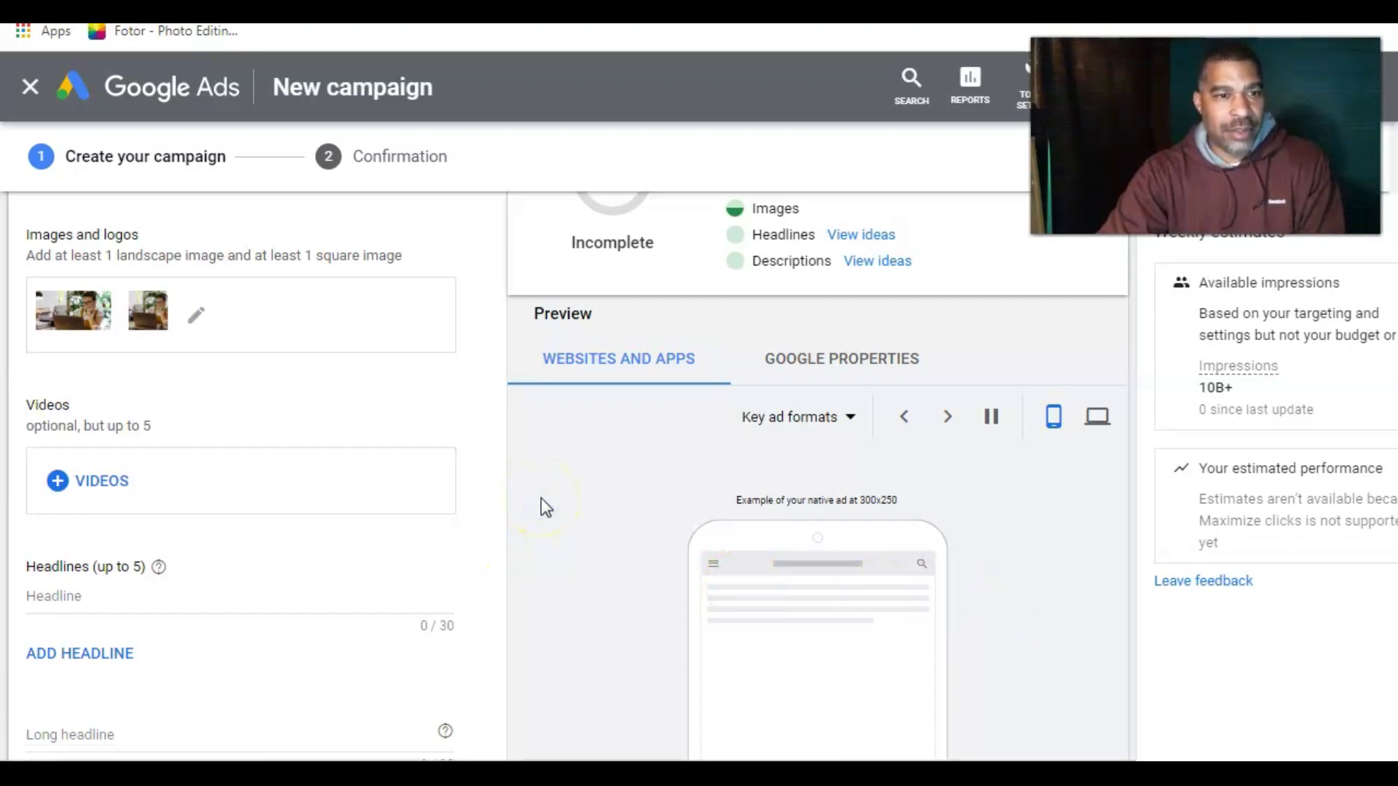
{"action": "scroll", "coordinate": [541, 498], "scroll_direction": "down", "scroll_amount": 1}
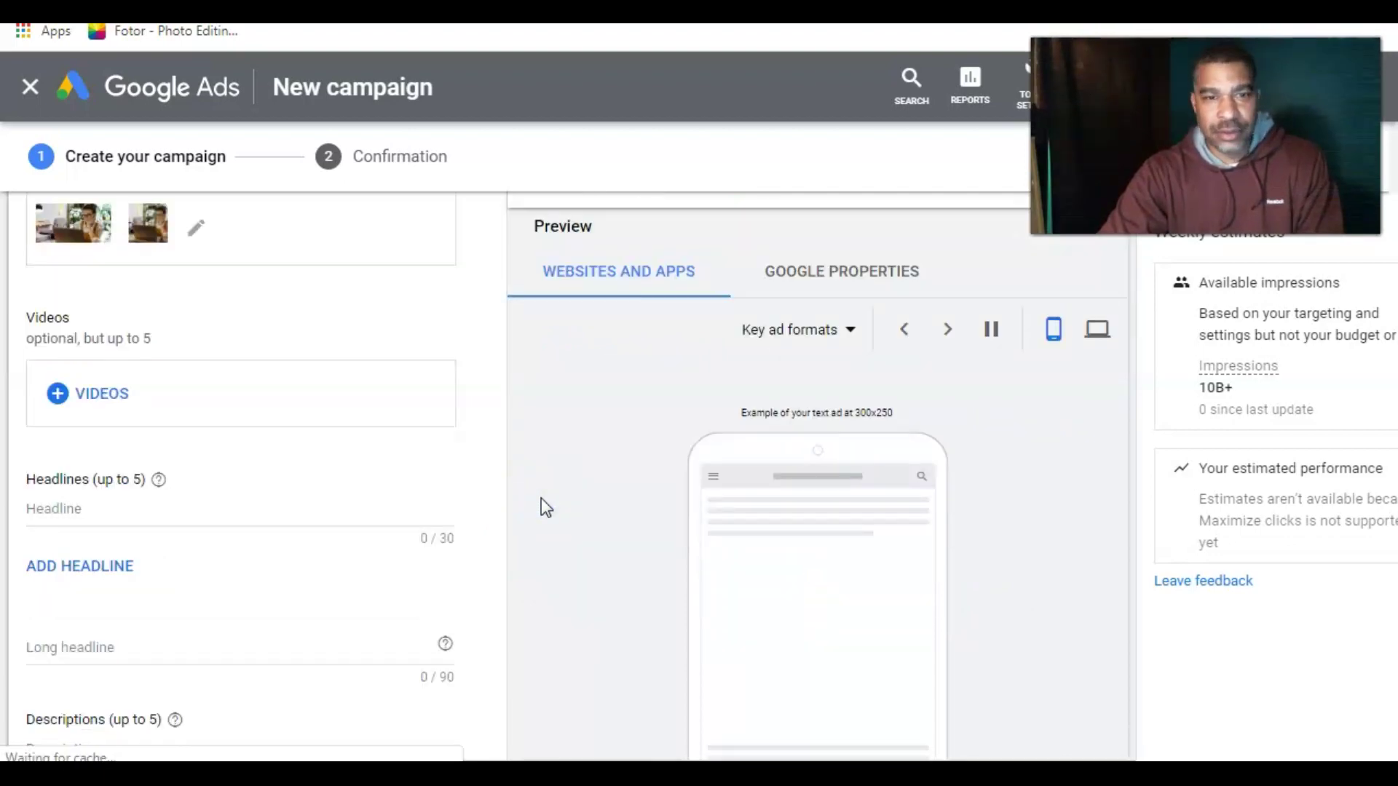
{"action": "scroll", "coordinate": [540, 498], "scroll_direction": "down", "scroll_amount": 1}
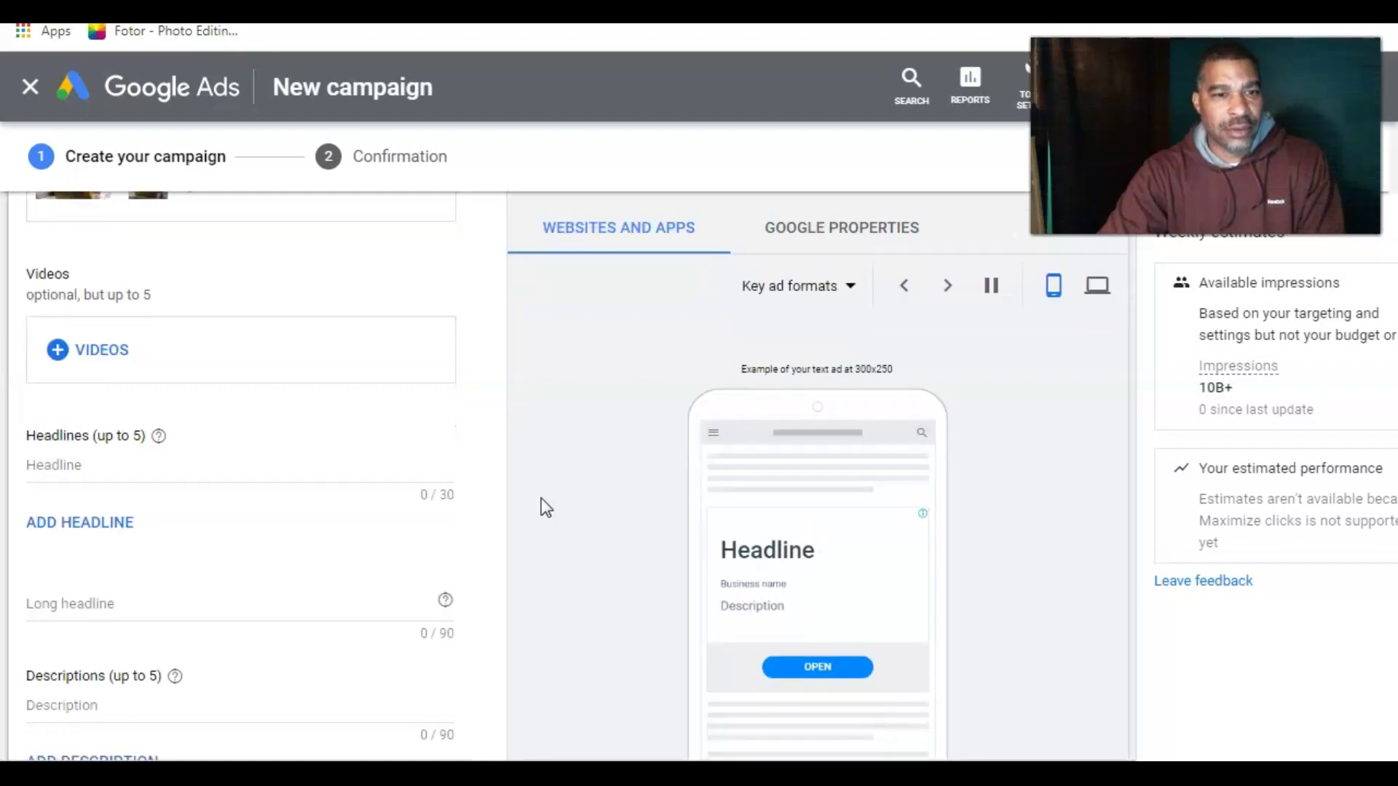
{"action": "scroll", "coordinate": [541, 498], "scroll_direction": "down", "scroll_amount": 1}
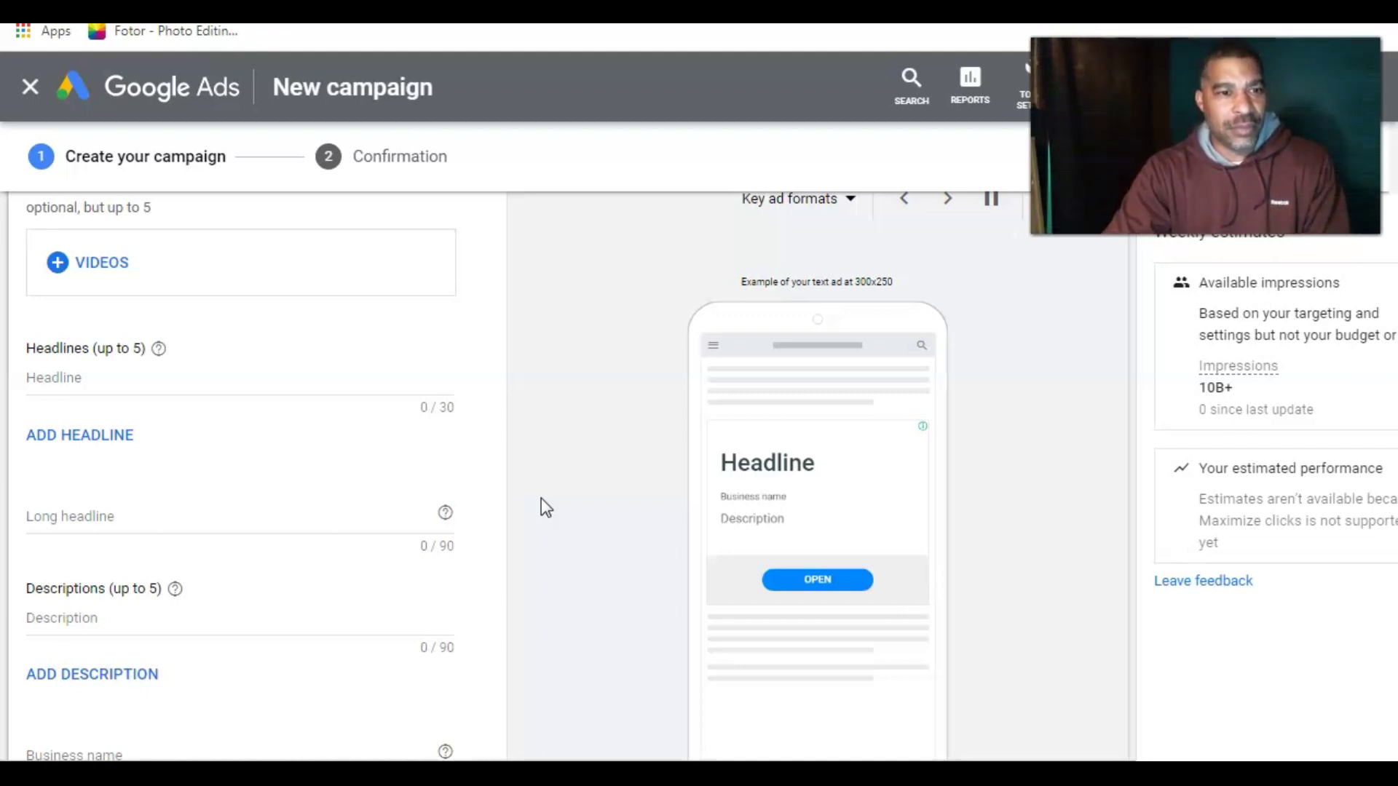
{"action": "left_click", "coordinate": [88, 376]}
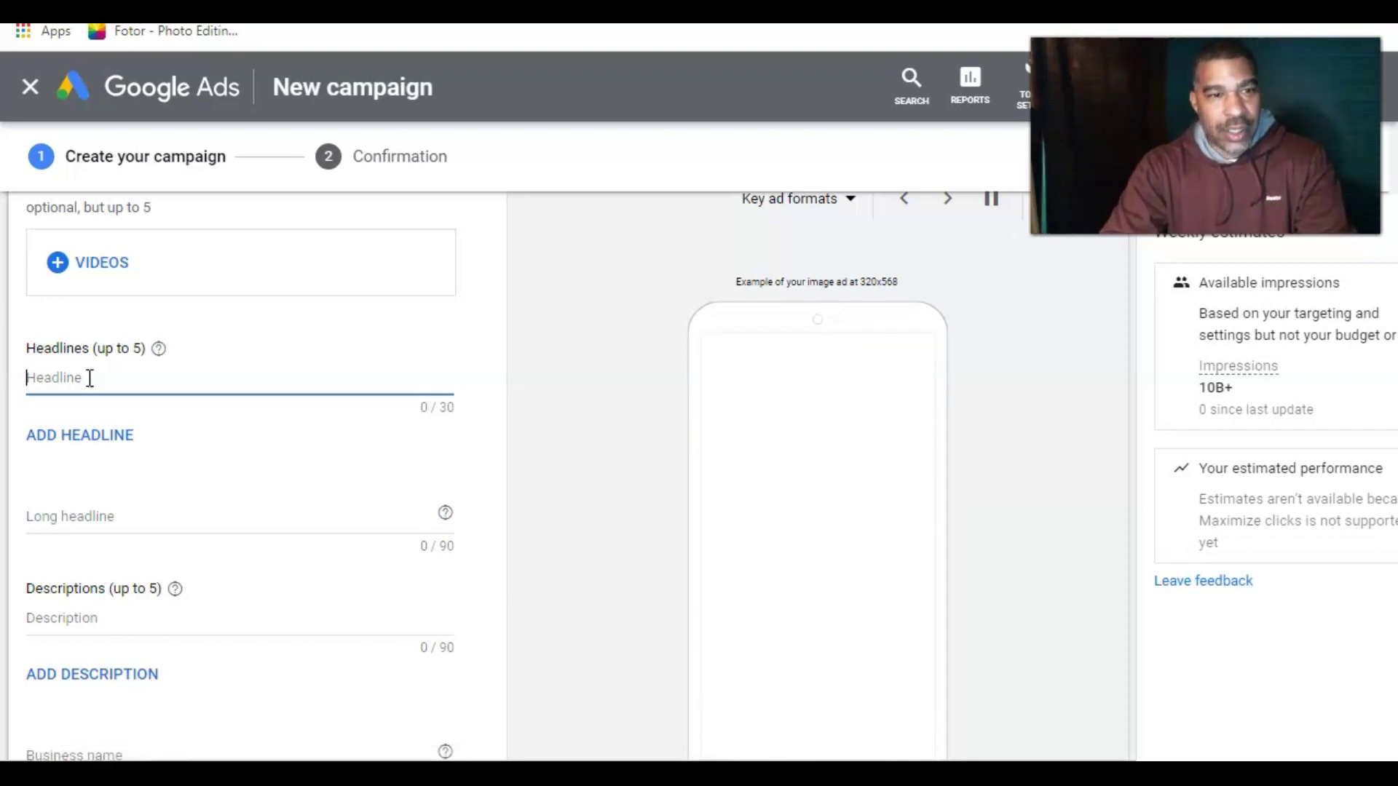
{"action": "type", "text": "Earn A "}
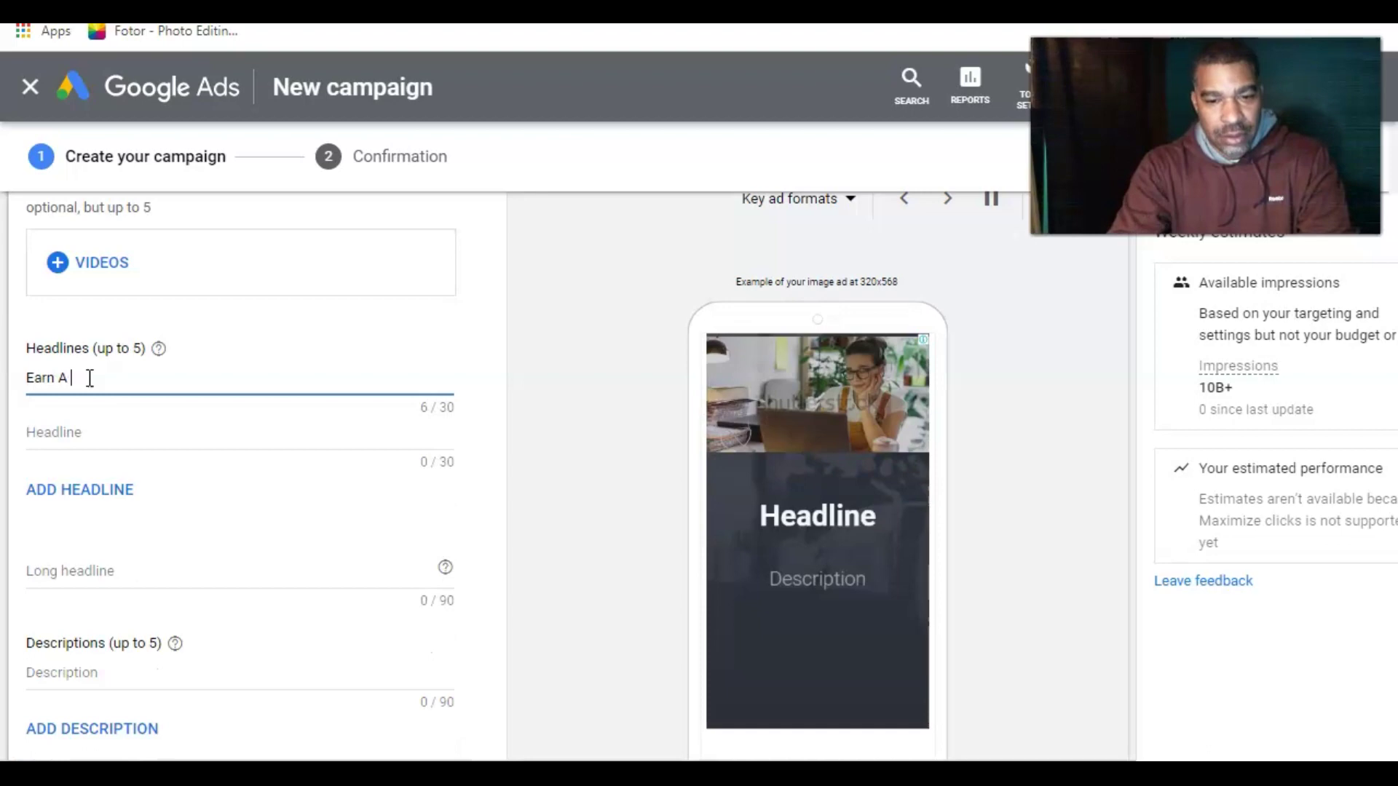
{"action": "type", "text": "Full-time"}
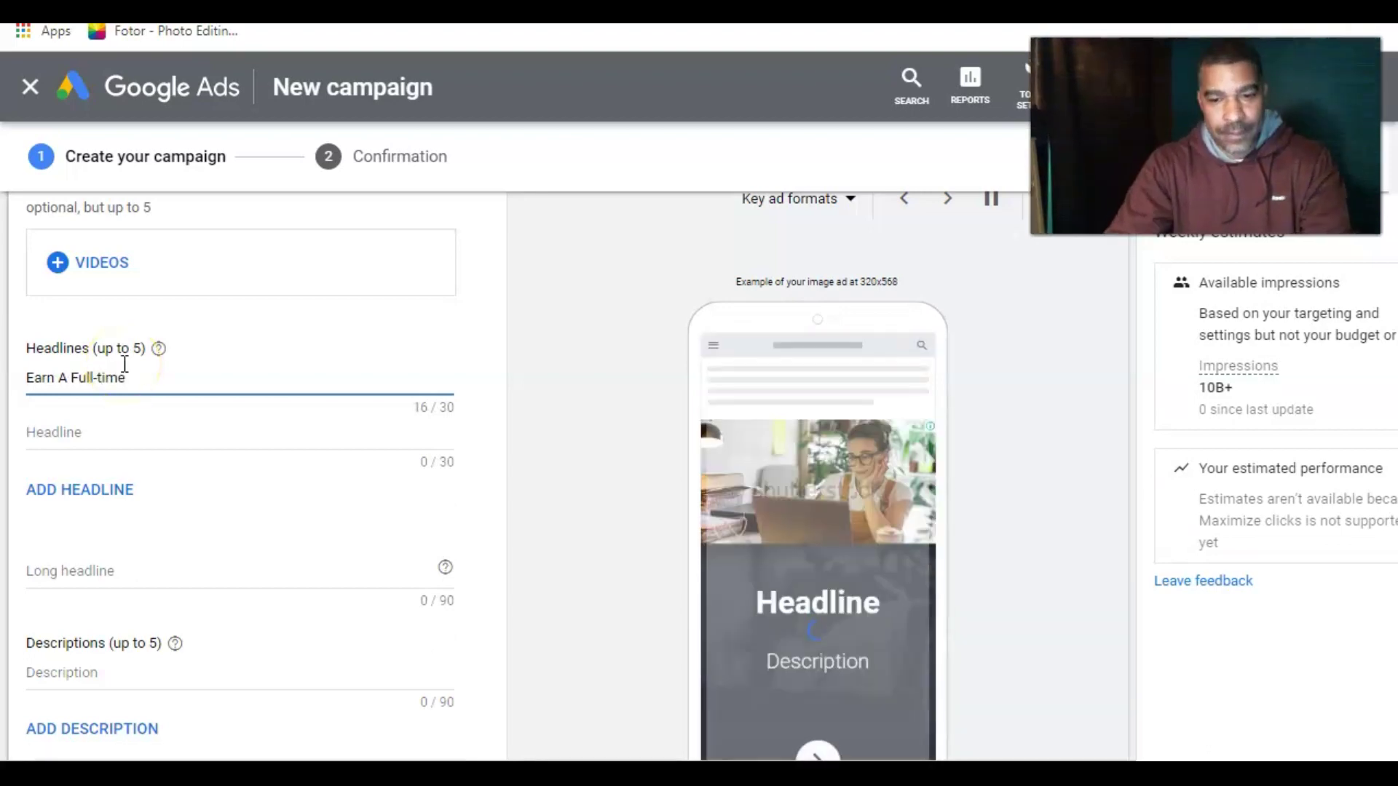
Step: Trim the first headline to 'Earn A Full-Time Income Now' to fit 30 characters
{"action": "key", "text": "BackSpace"}
{"action": "key", "text": "BackSpace"}
{"action": "key", "text": "BackSpace"}
{"action": "type", "text": "Time"}
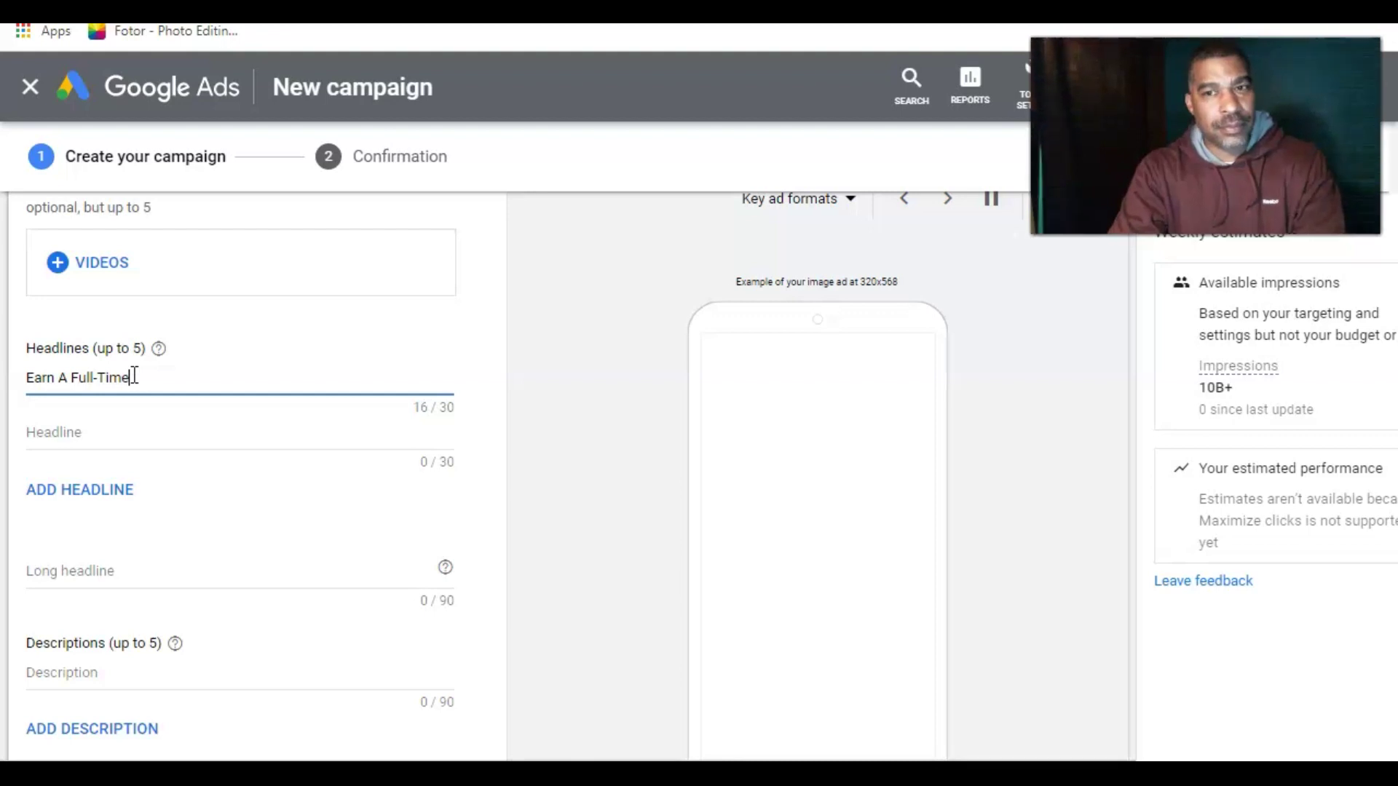
{"action": "type", "text": " Income From Home"}
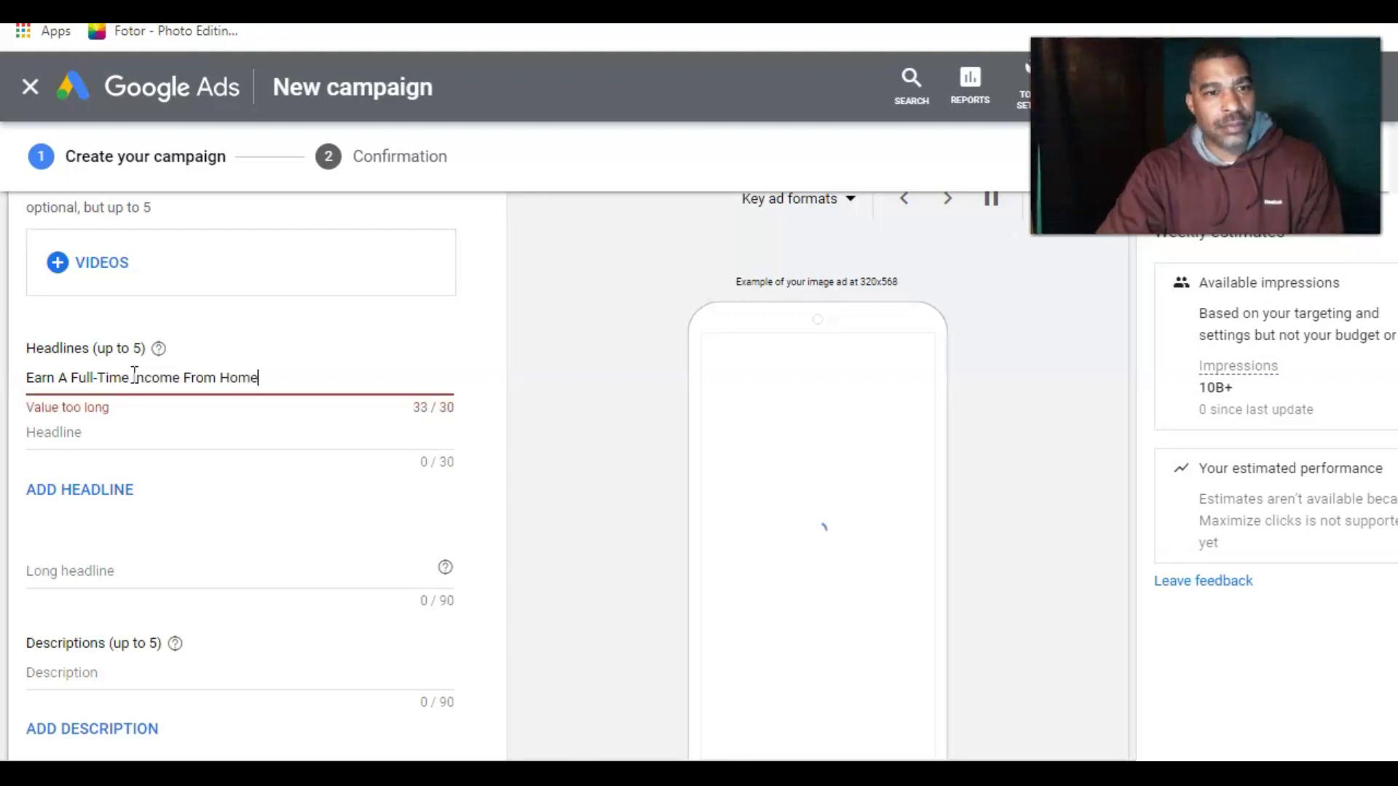
{"action": "left_click", "coordinate": [187, 372]}
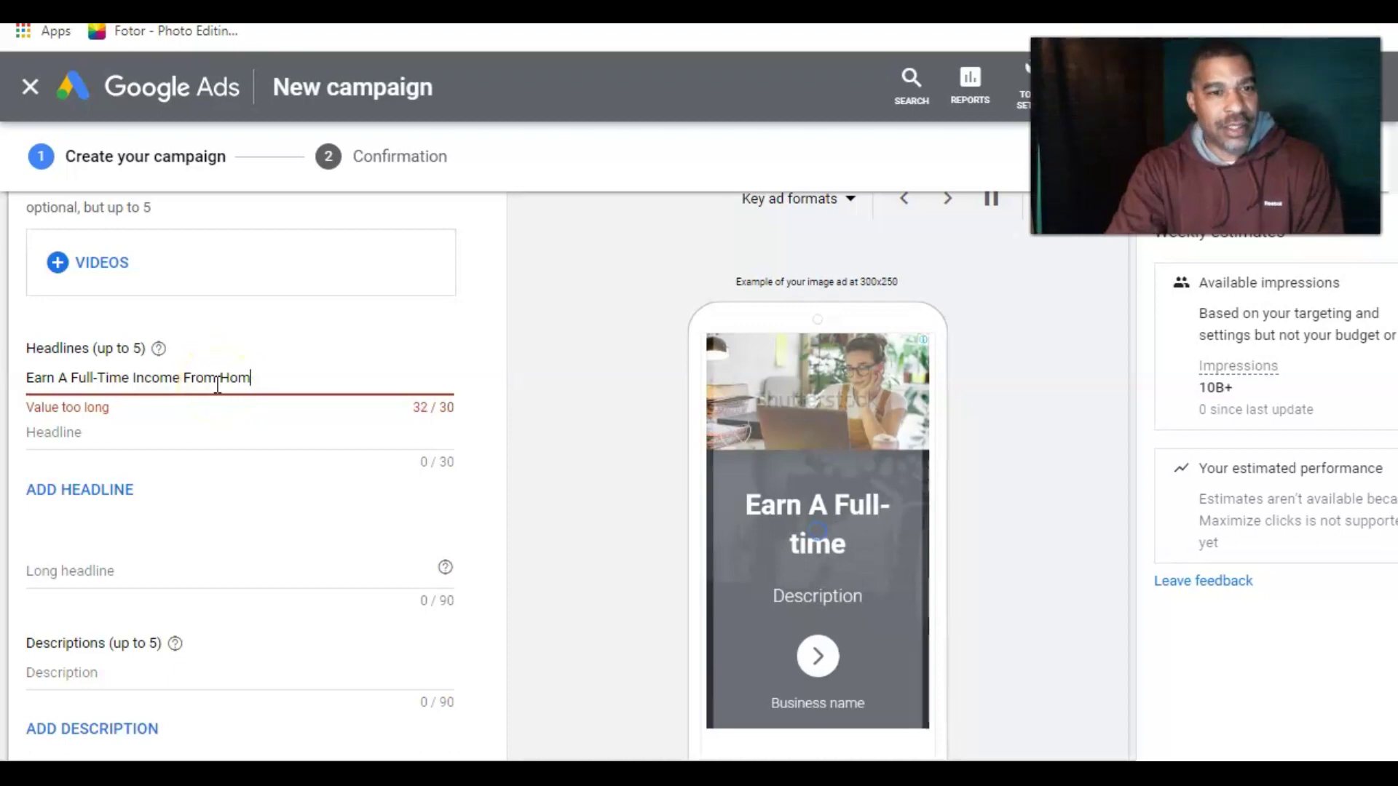
{"action": "key", "text": "BackSpace"}
{"action": "key", "text": "BackSpace"}
{"action": "key", "text": "BackSpace"}
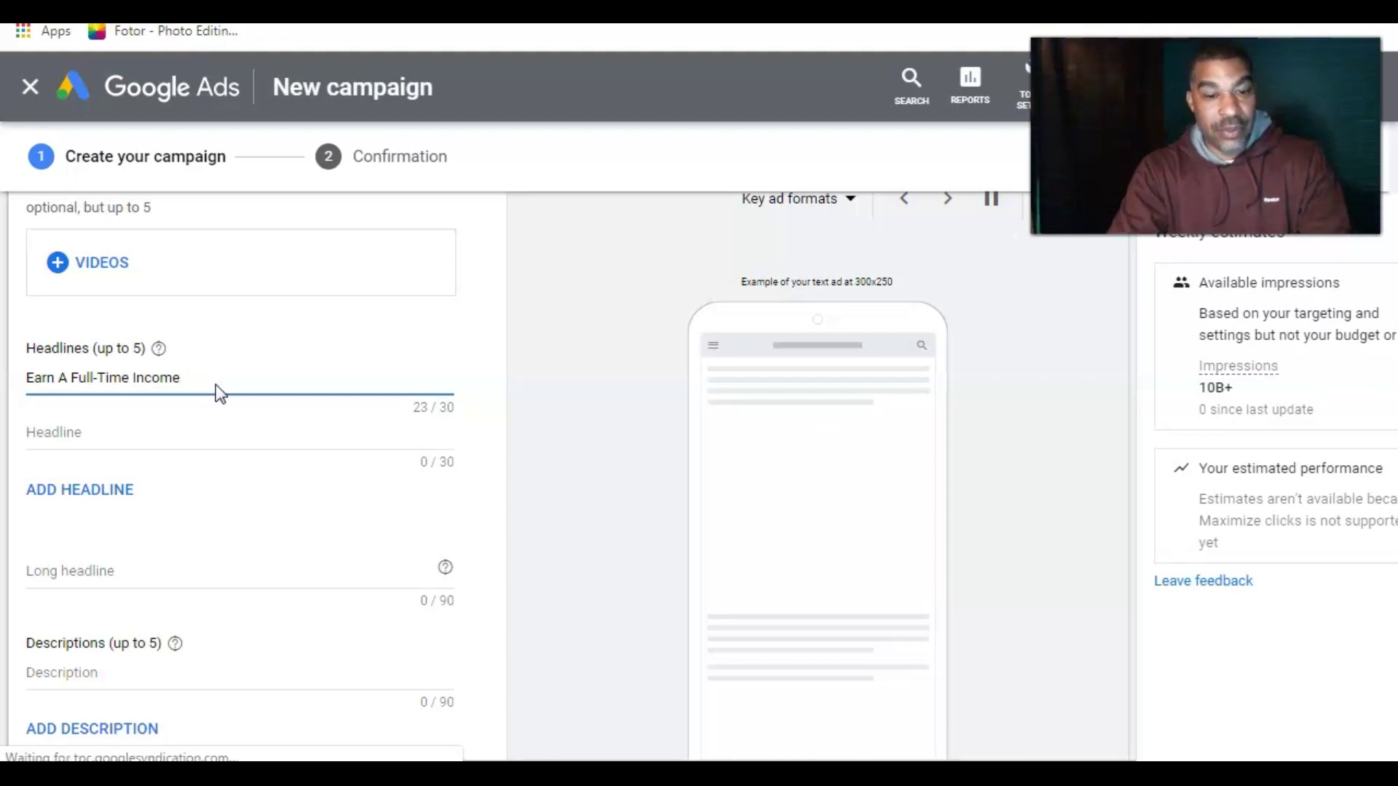
{"action": "type", "text": "Anywhere"}
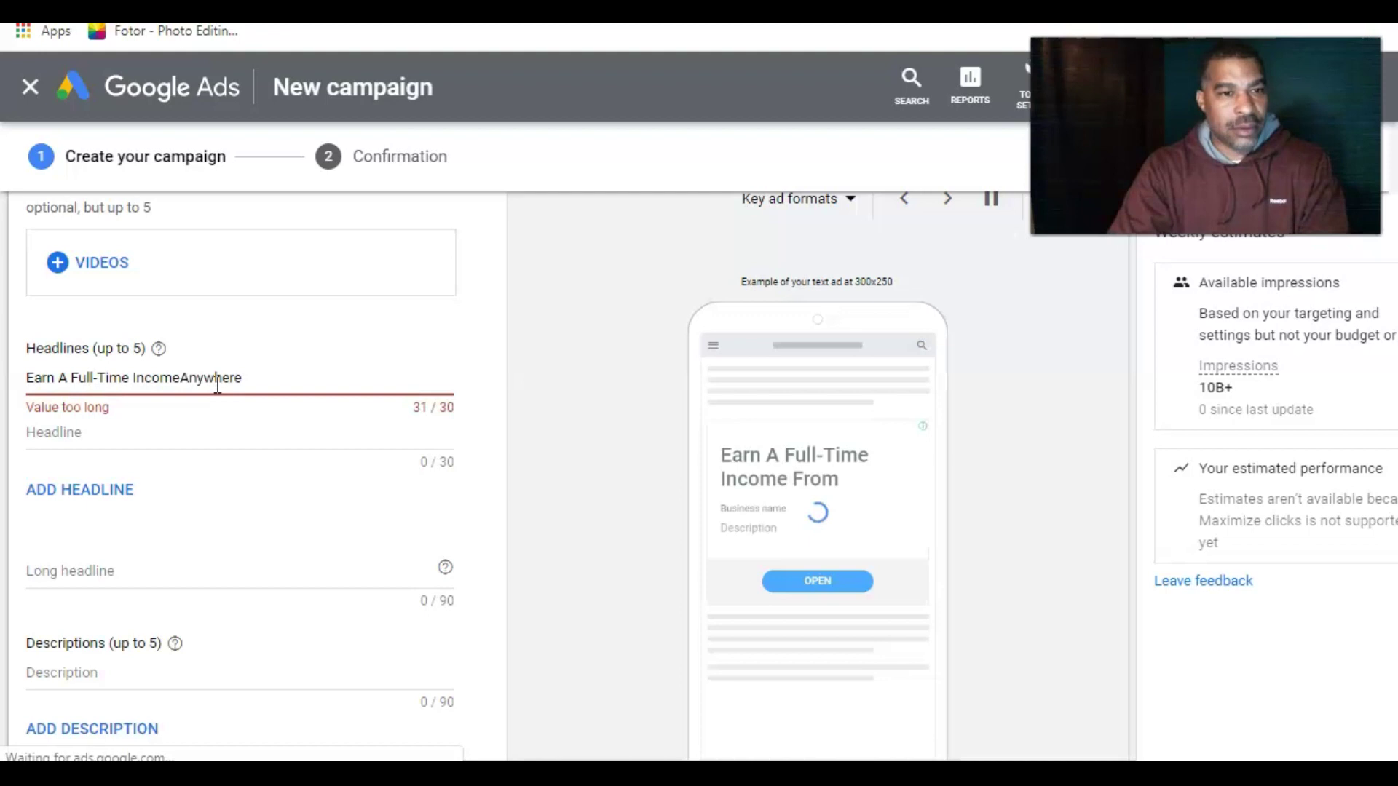
{"action": "left_click", "coordinate": [244, 378]}
{"action": "key", "text": "BackSpace"}
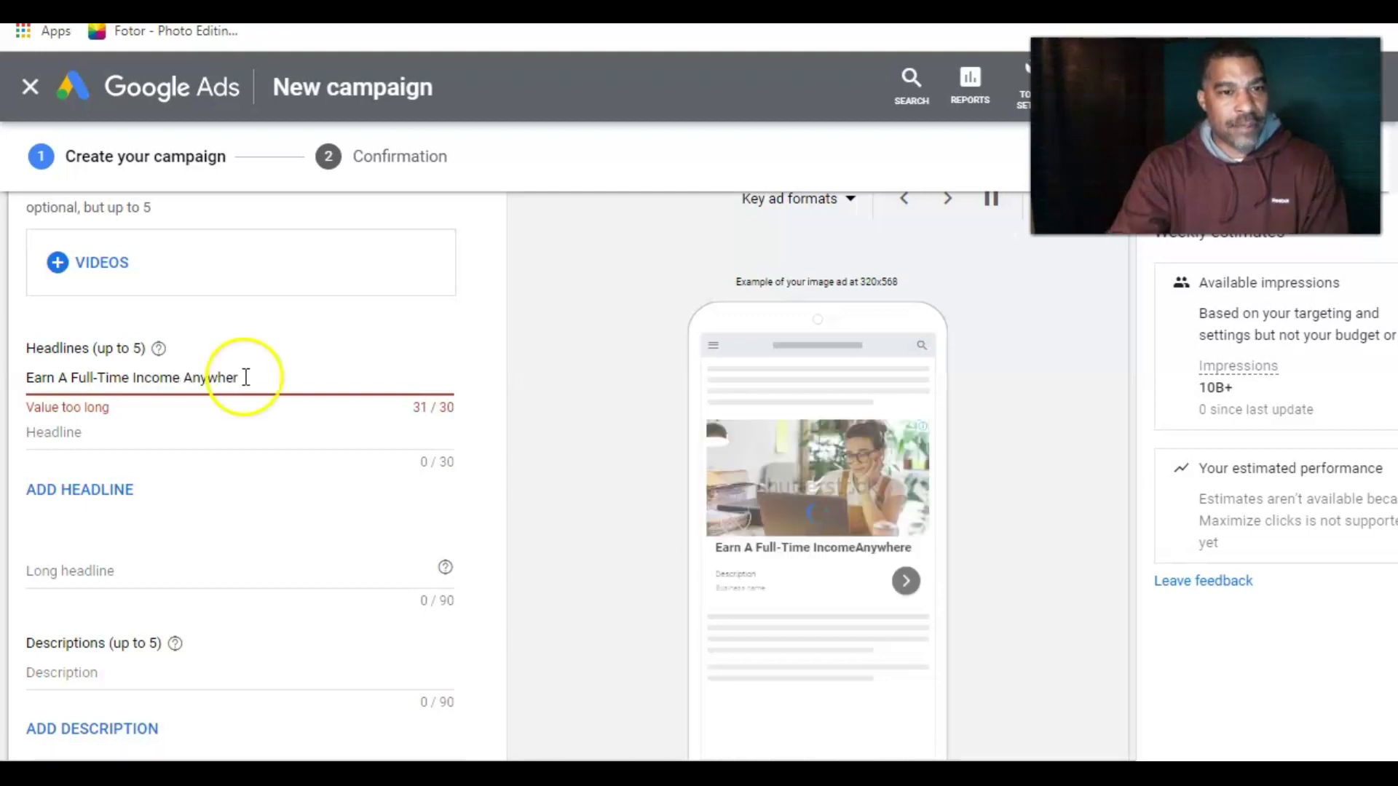
{"action": "key", "text": "BackSpace"}
{"action": "key", "text": "BackSpace"}
{"action": "key", "text": "BackSpace"}
{"action": "key", "text": "BackSpace"}
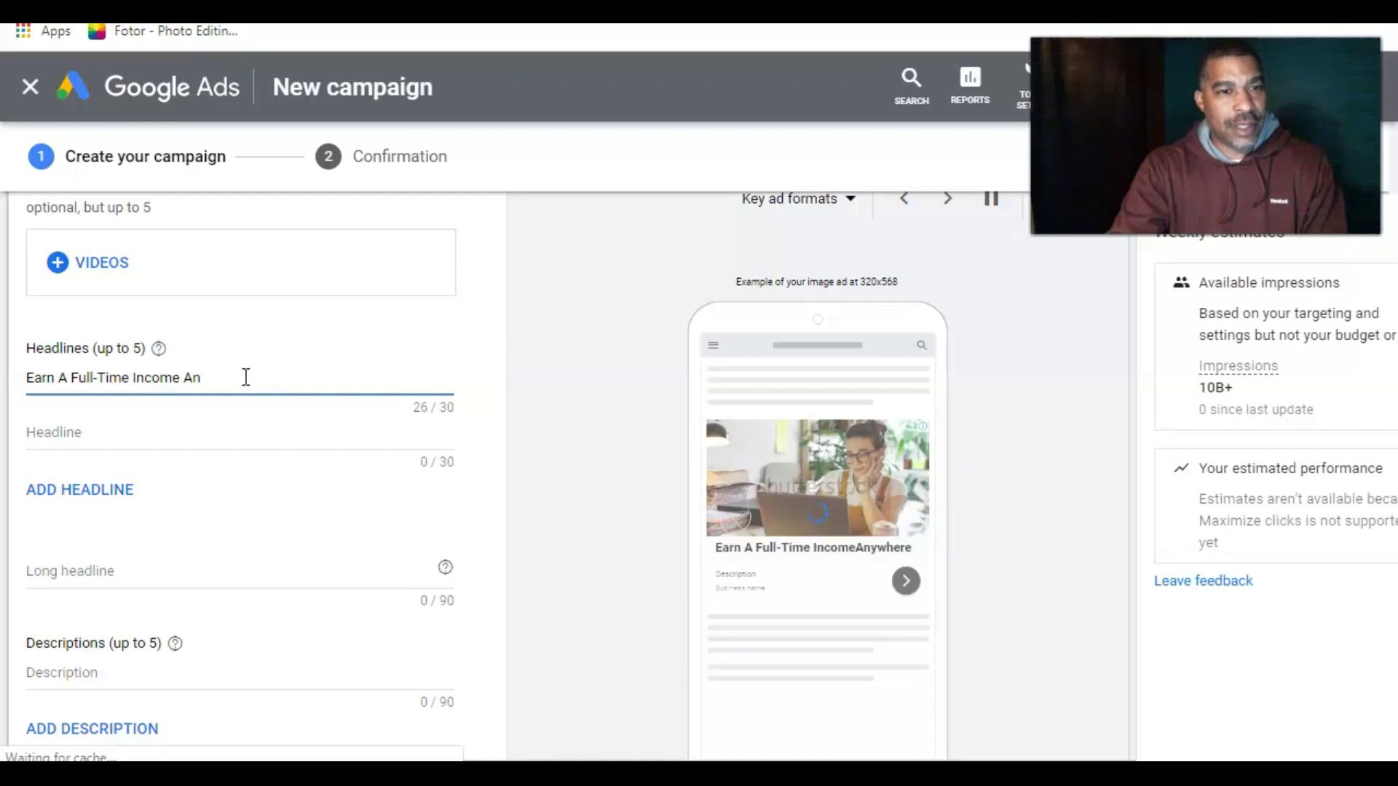
{"action": "key", "text": "BackSpace"}
{"action": "key", "text": "BackSpace"}
{"action": "key", "text": "BackSpace"}
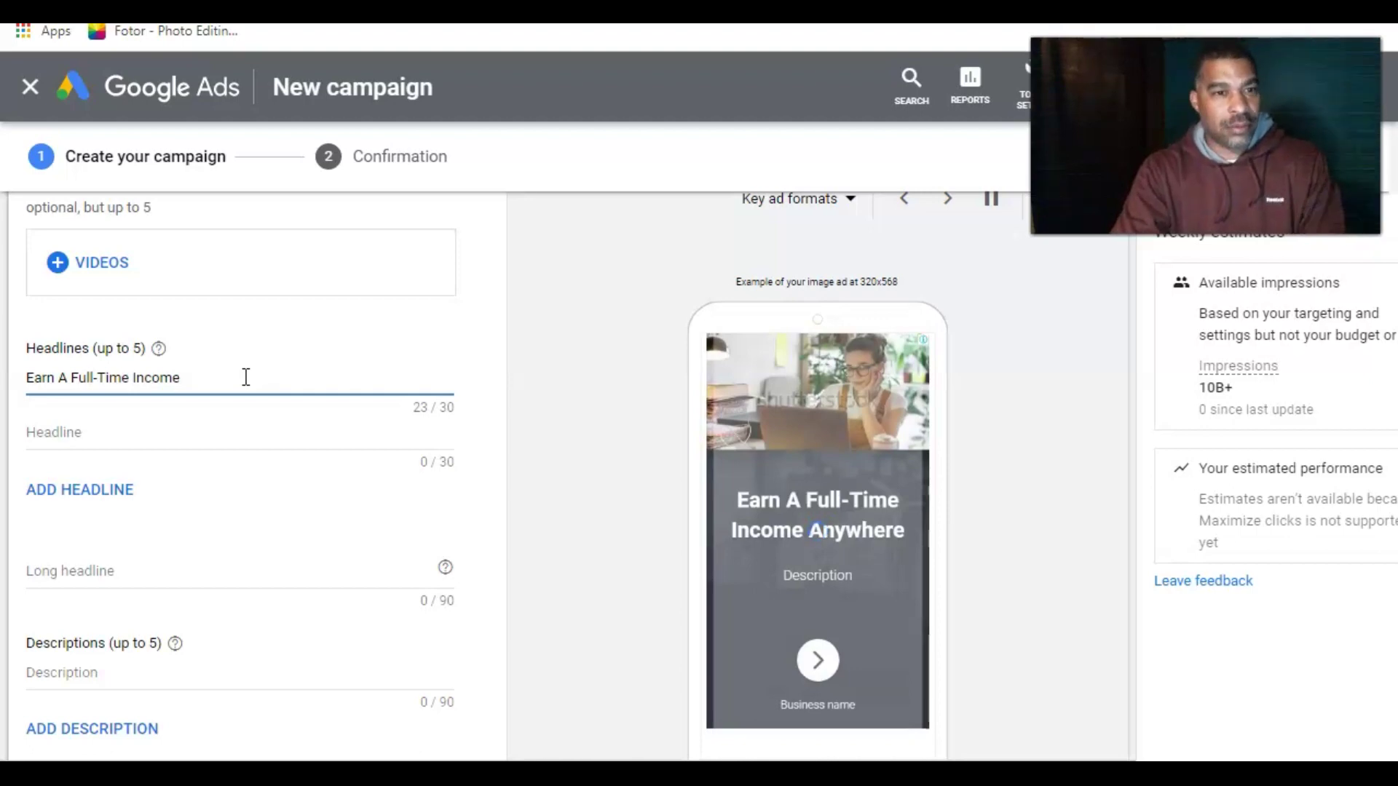
{"action": "type", "text": " Now"}
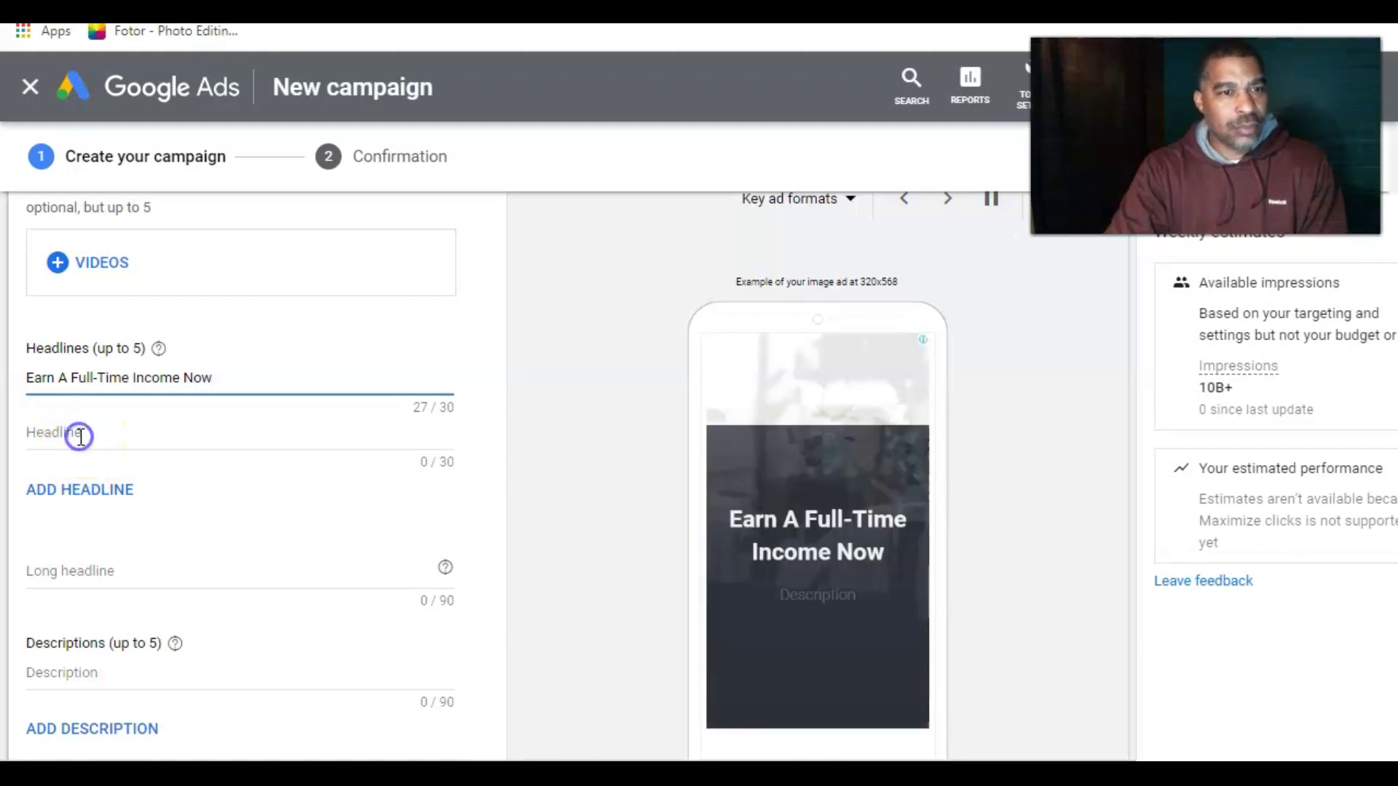
{"action": "left_click", "coordinate": [80, 436]}
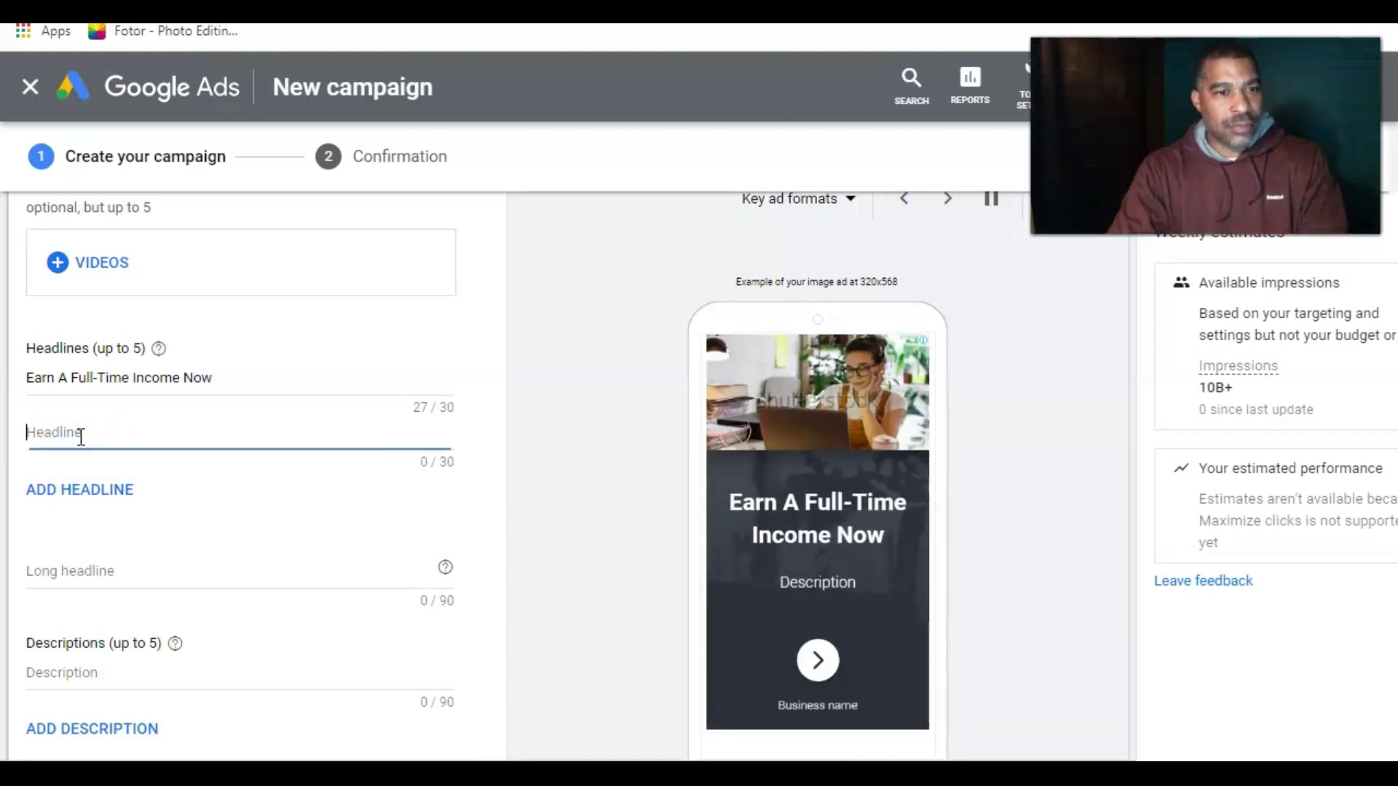
{"action": "type", "text": "B"}
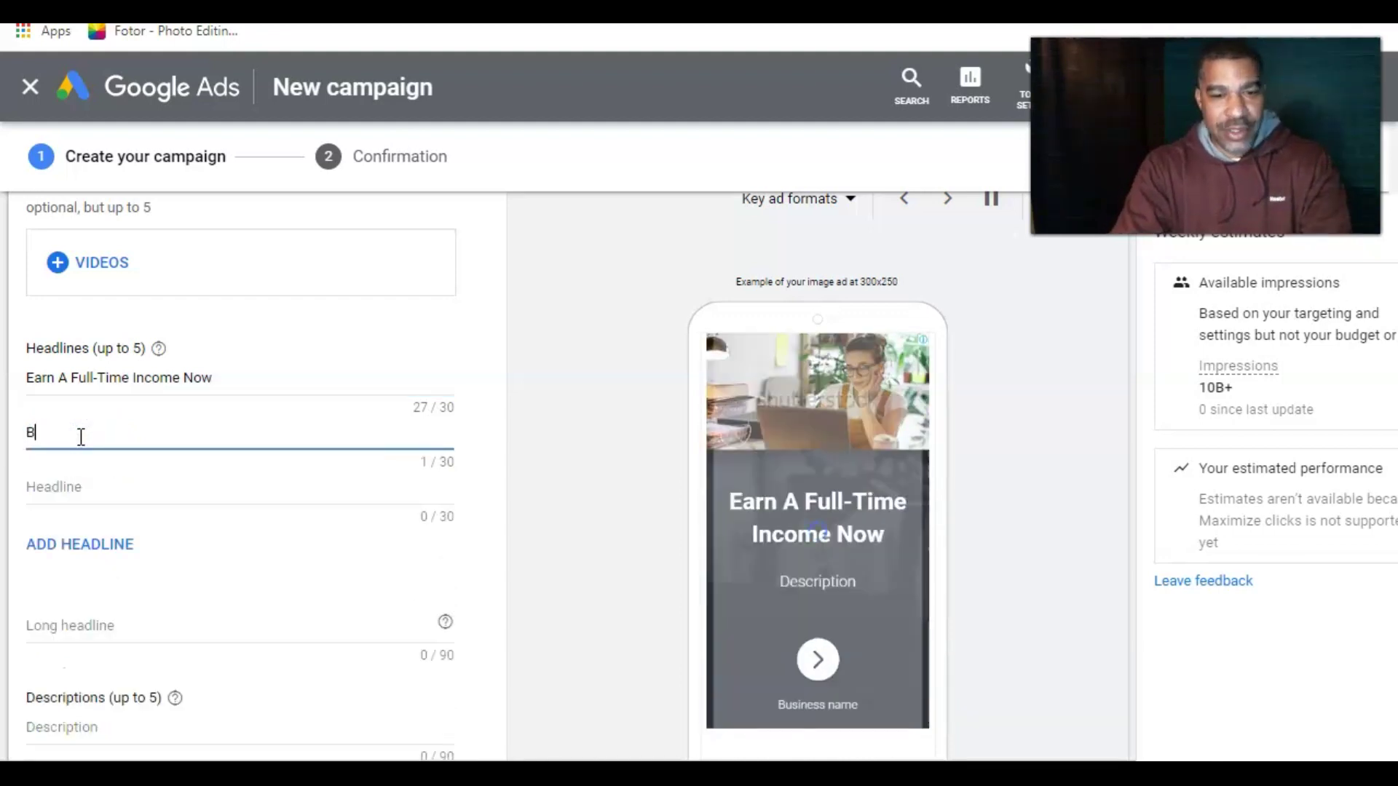
{"action": "type", "text": "e Your "}
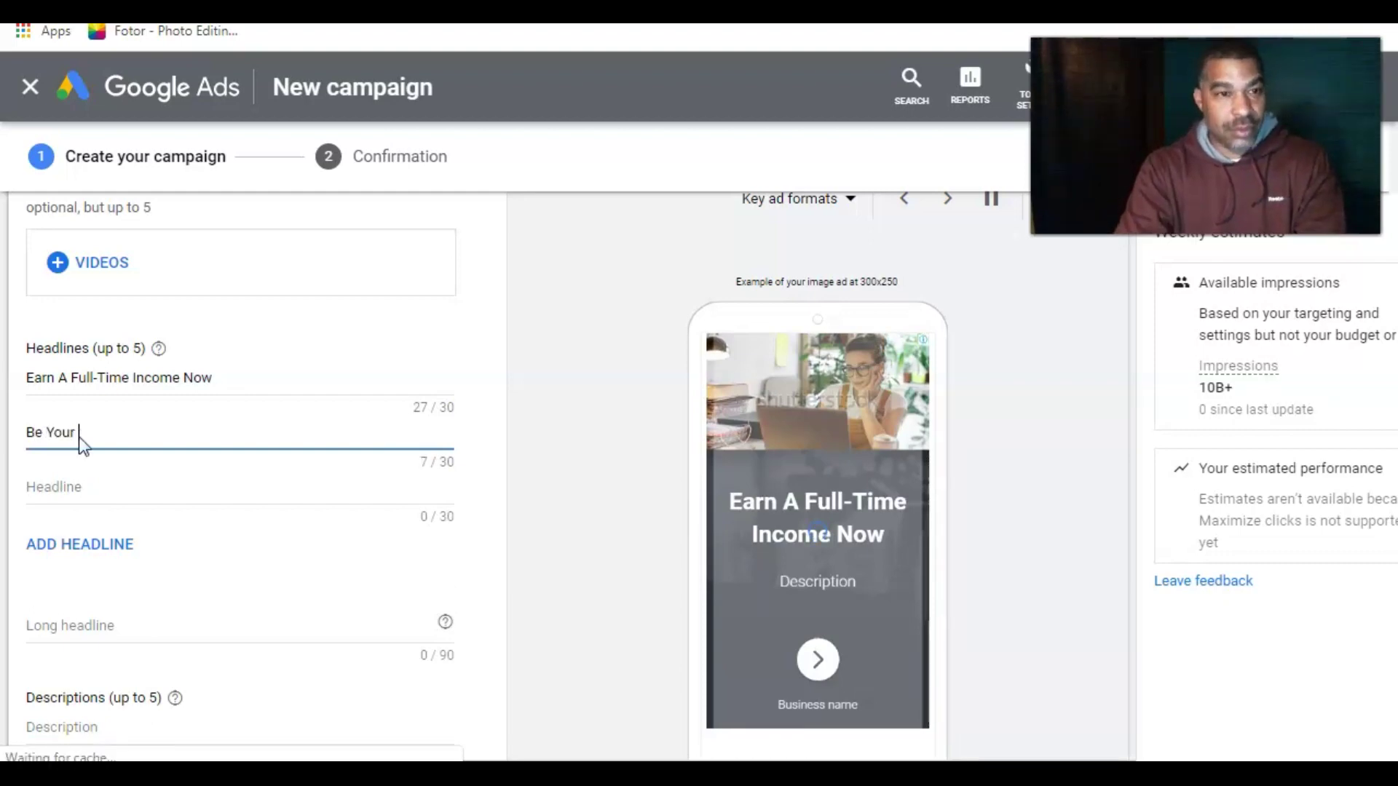
{"action": "type", "text": "Boss"}
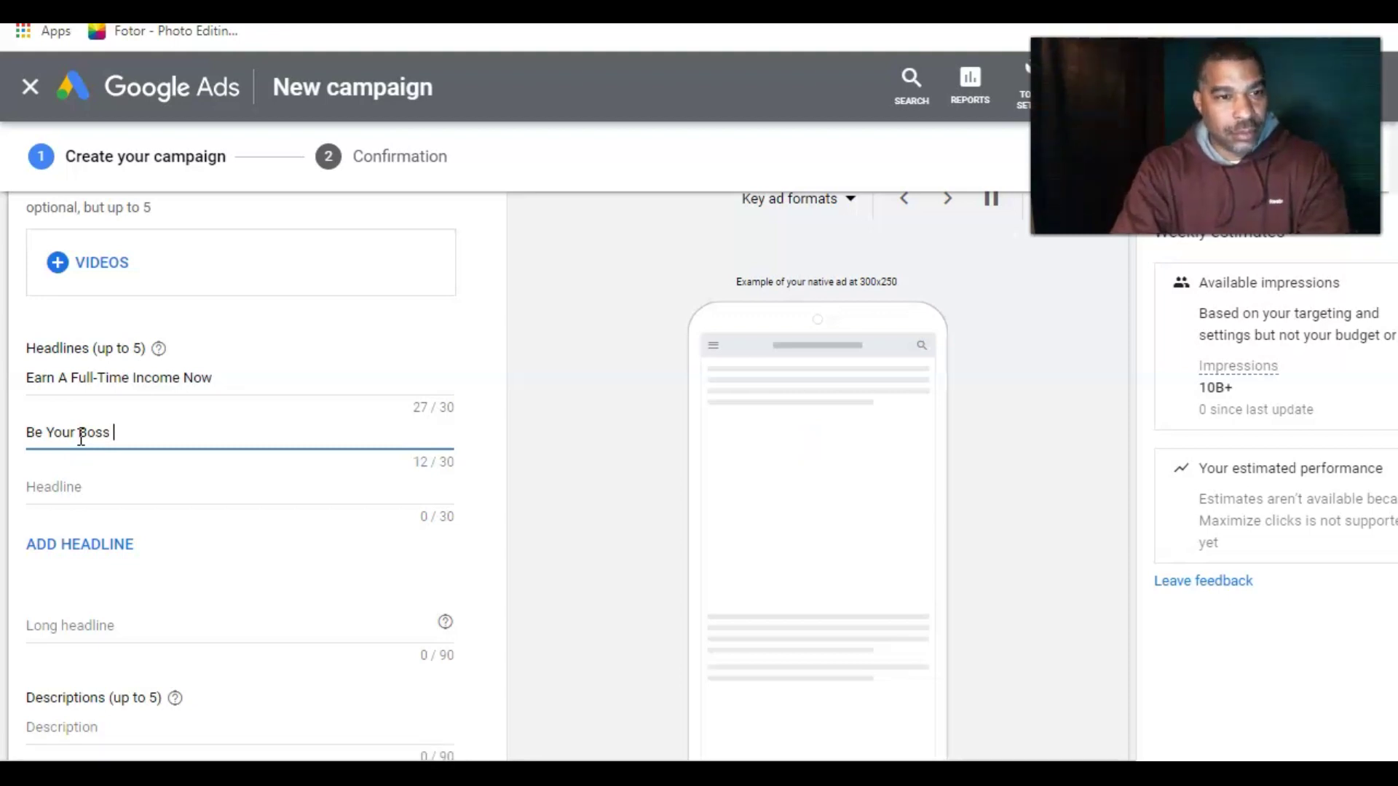
{"action": "type", "text": "From Home"}
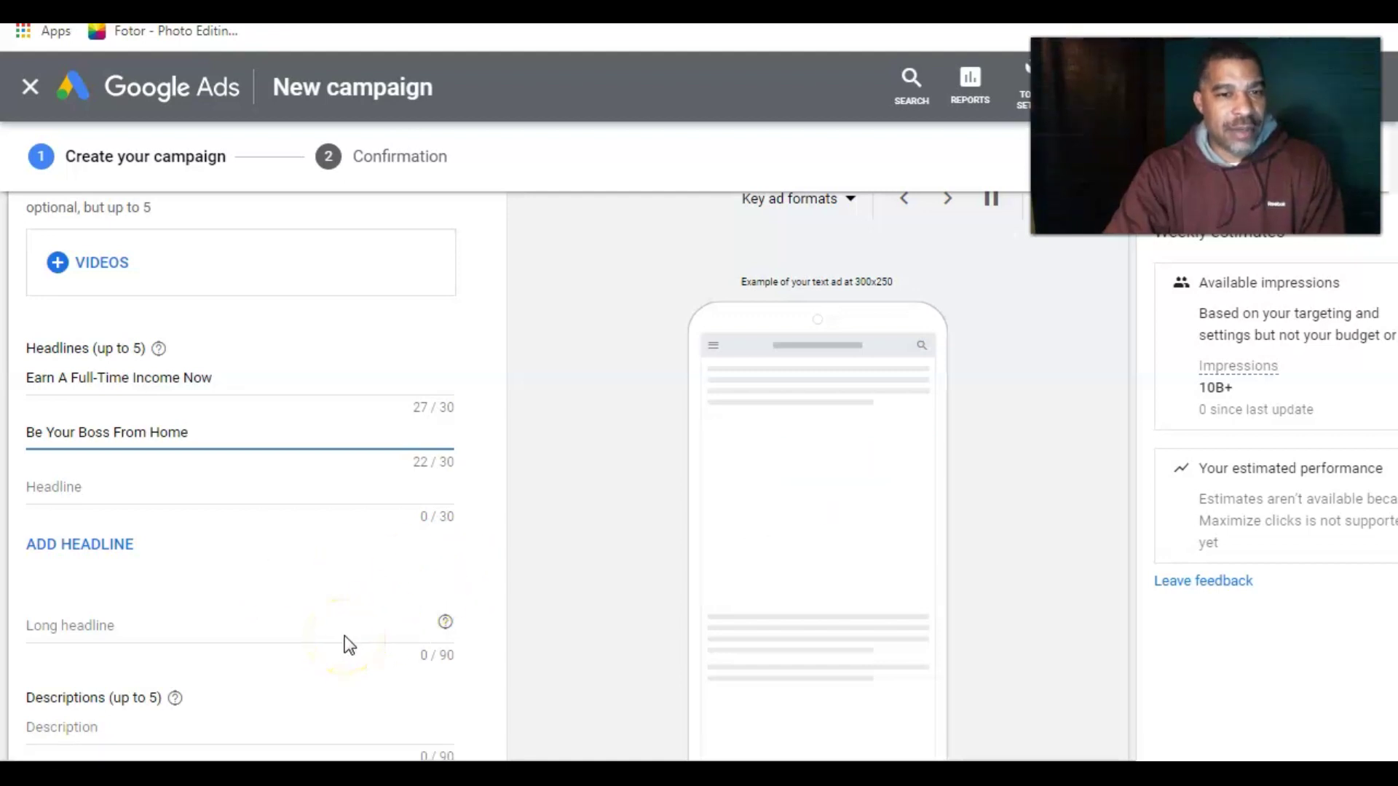
Step: Enter 'Be Your Boss From Home' as the second headline
{"action": "left_click", "coordinate": [575, 593]}
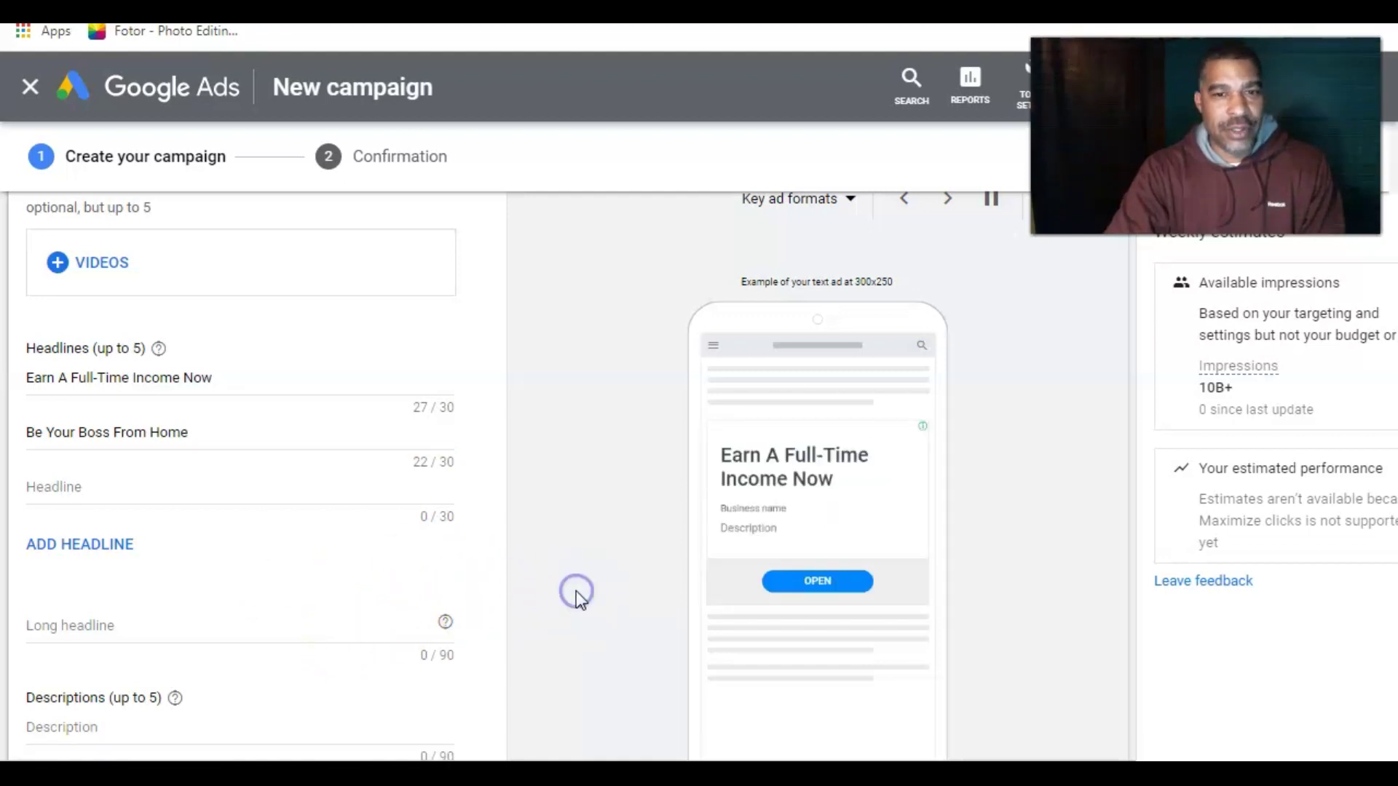
{"action": "scroll", "coordinate": [576, 599], "scroll_direction": "down", "scroll_amount": 1}
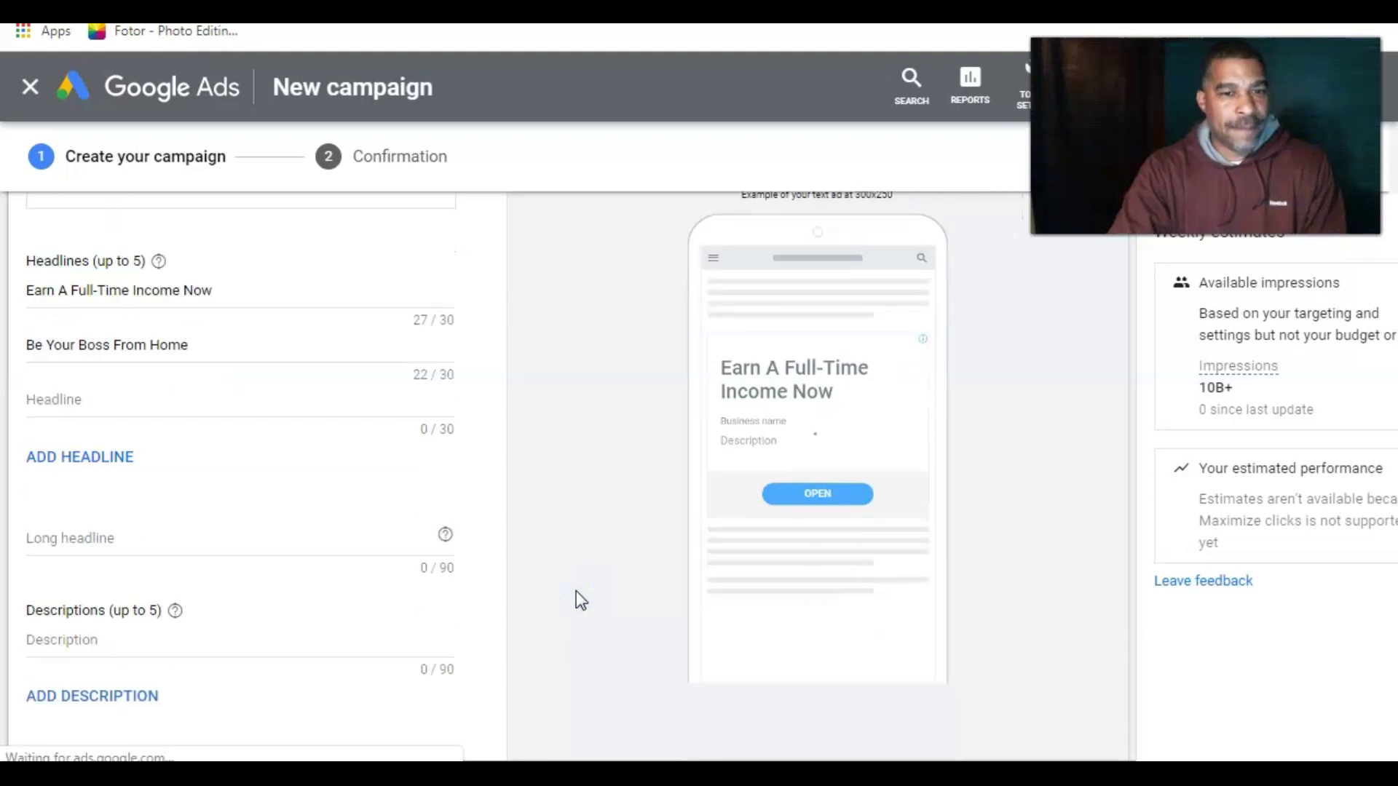
{"action": "scroll", "coordinate": [576, 591], "scroll_direction": "down", "scroll_amount": 1}
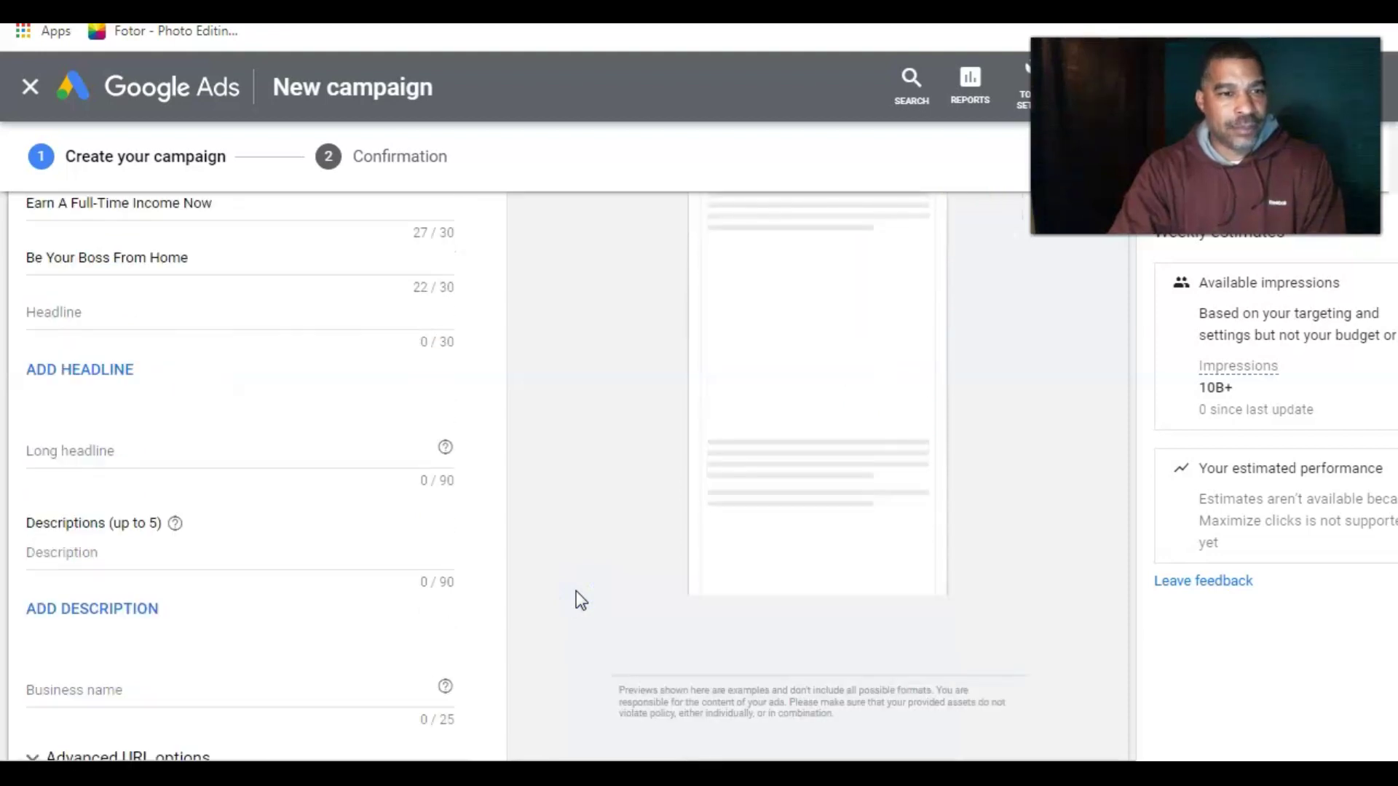
{"action": "scroll", "coordinate": [575, 590], "scroll_direction": "down", "scroll_amount": 2}
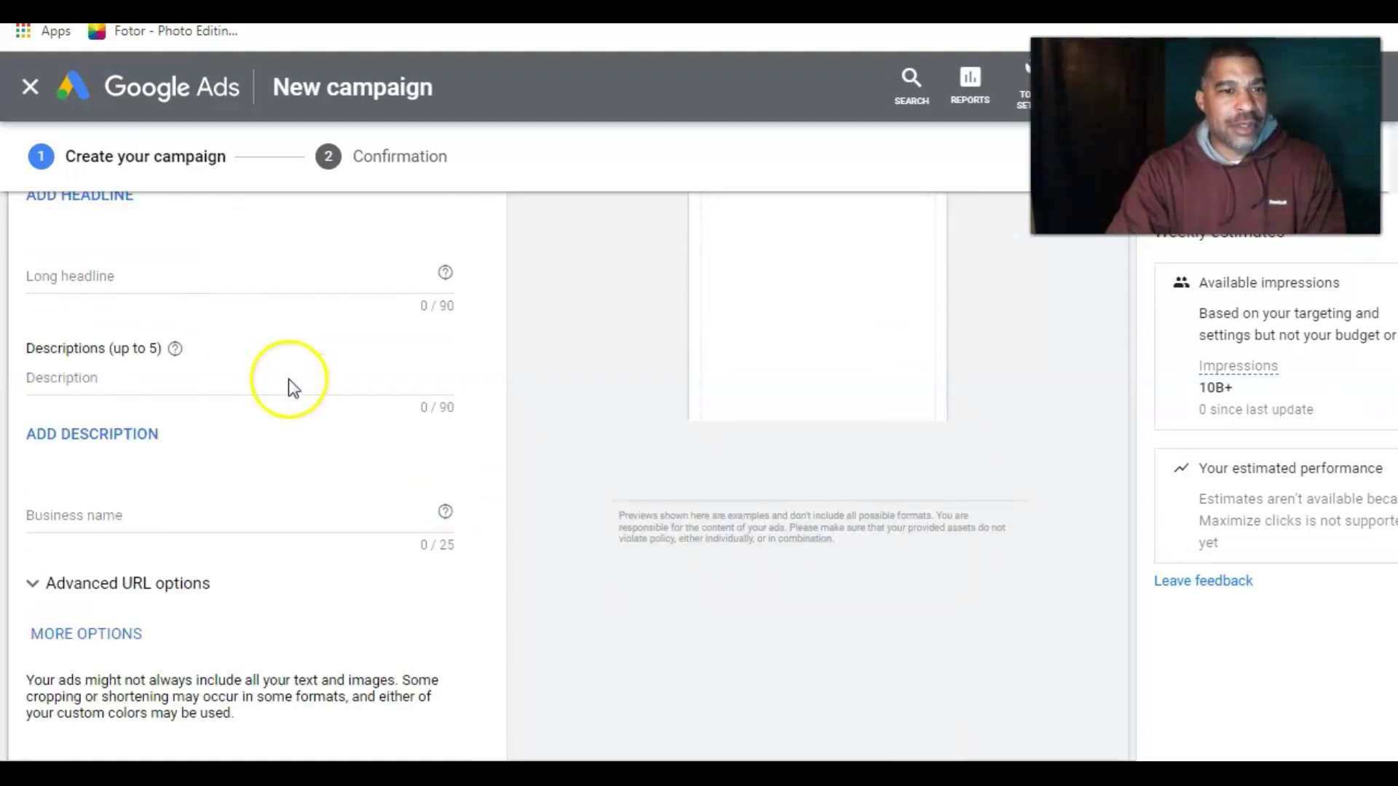
Step: Write the description about teaching passive income from the comfort of your home
{"action": "left_click", "coordinate": [78, 383]}
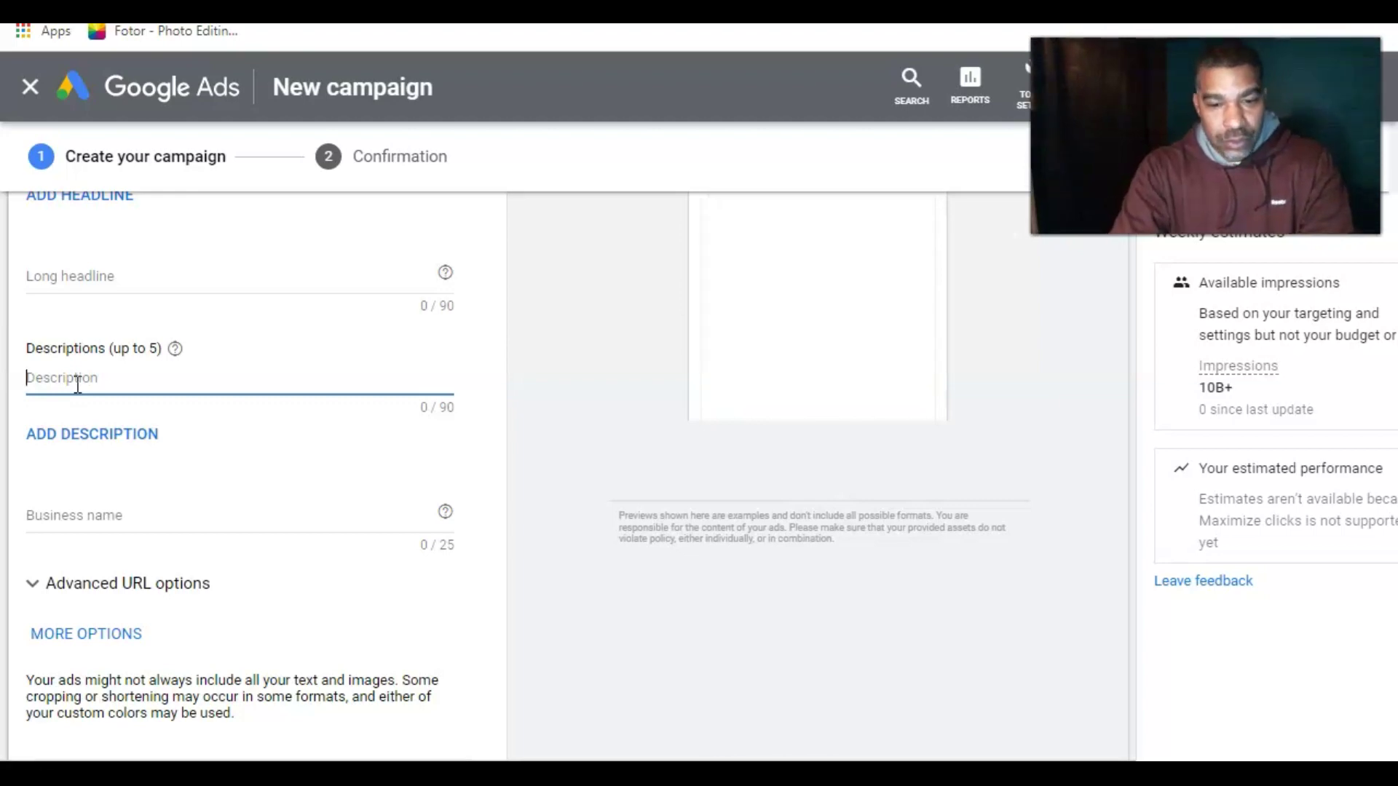
{"action": "type", "text": "We he"}
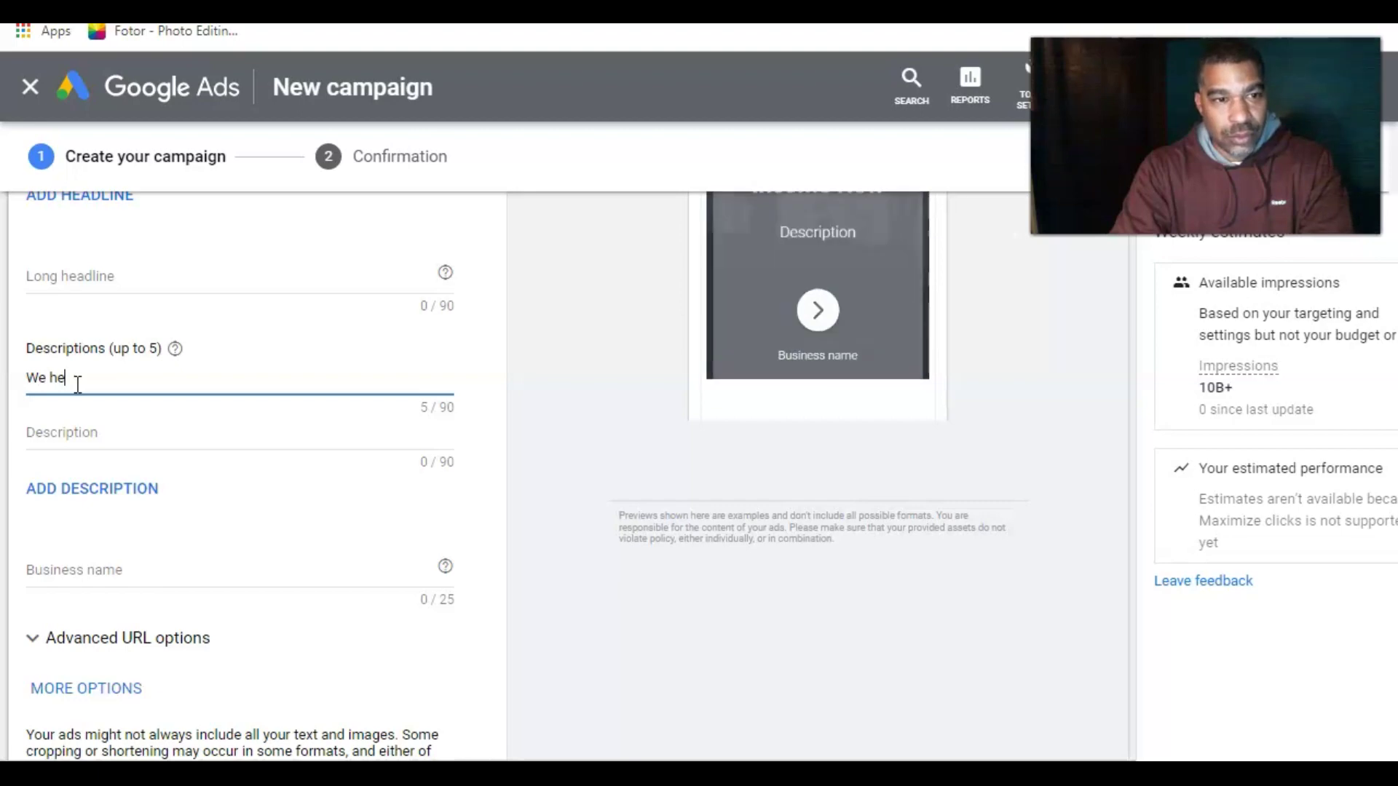
{"action": "type", "text": "lp"}
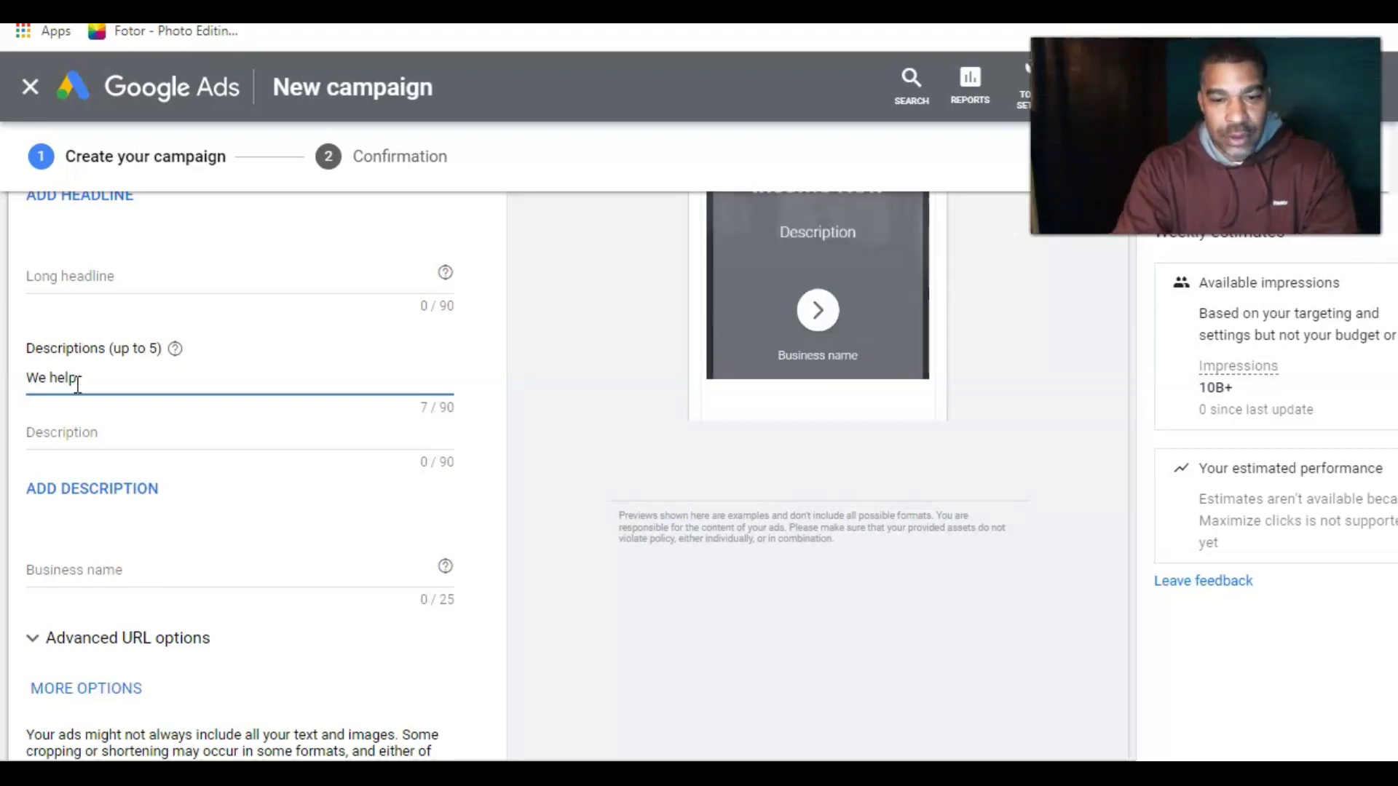
{"action": "type", "text": " to teac"}
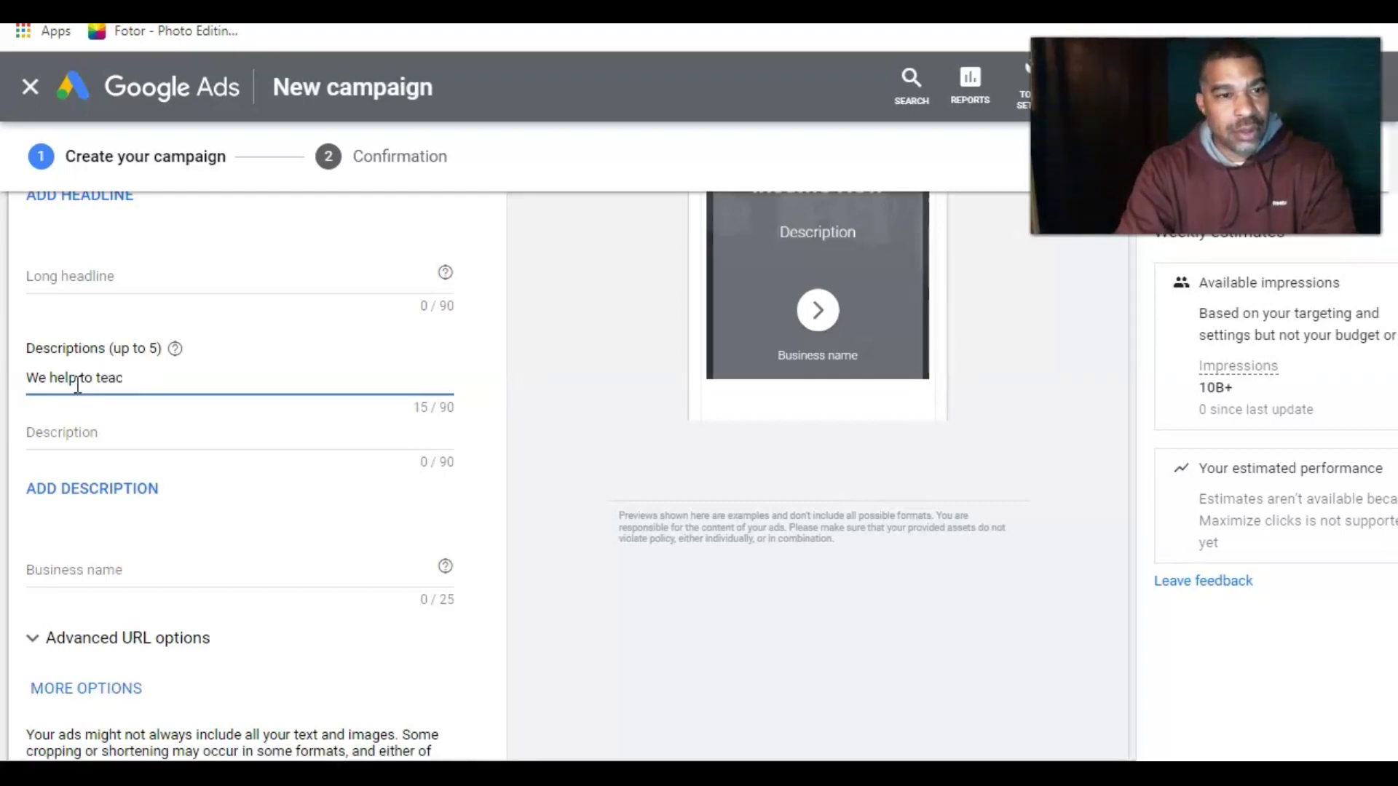
{"action": "type", "text": "h"}
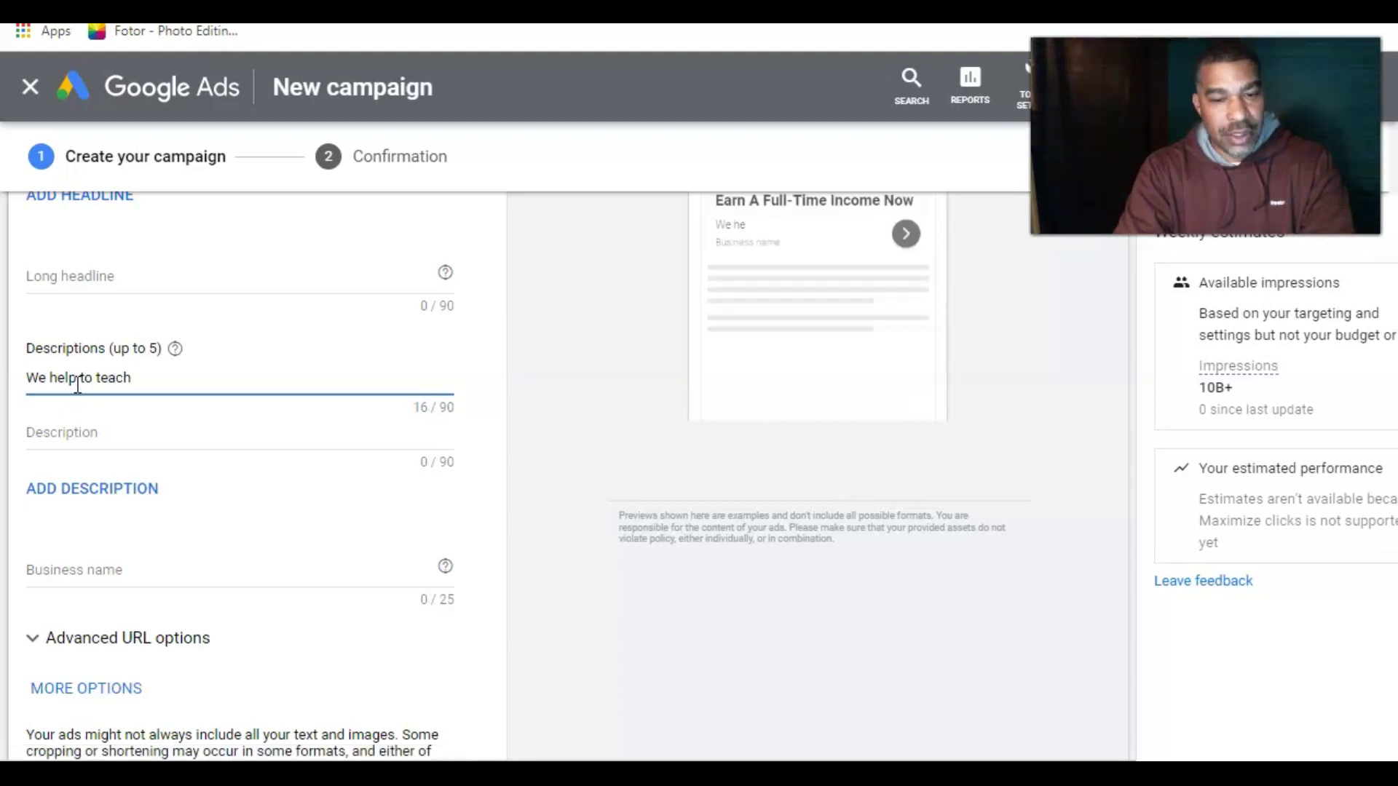
{"action": "type", "text": " you"}
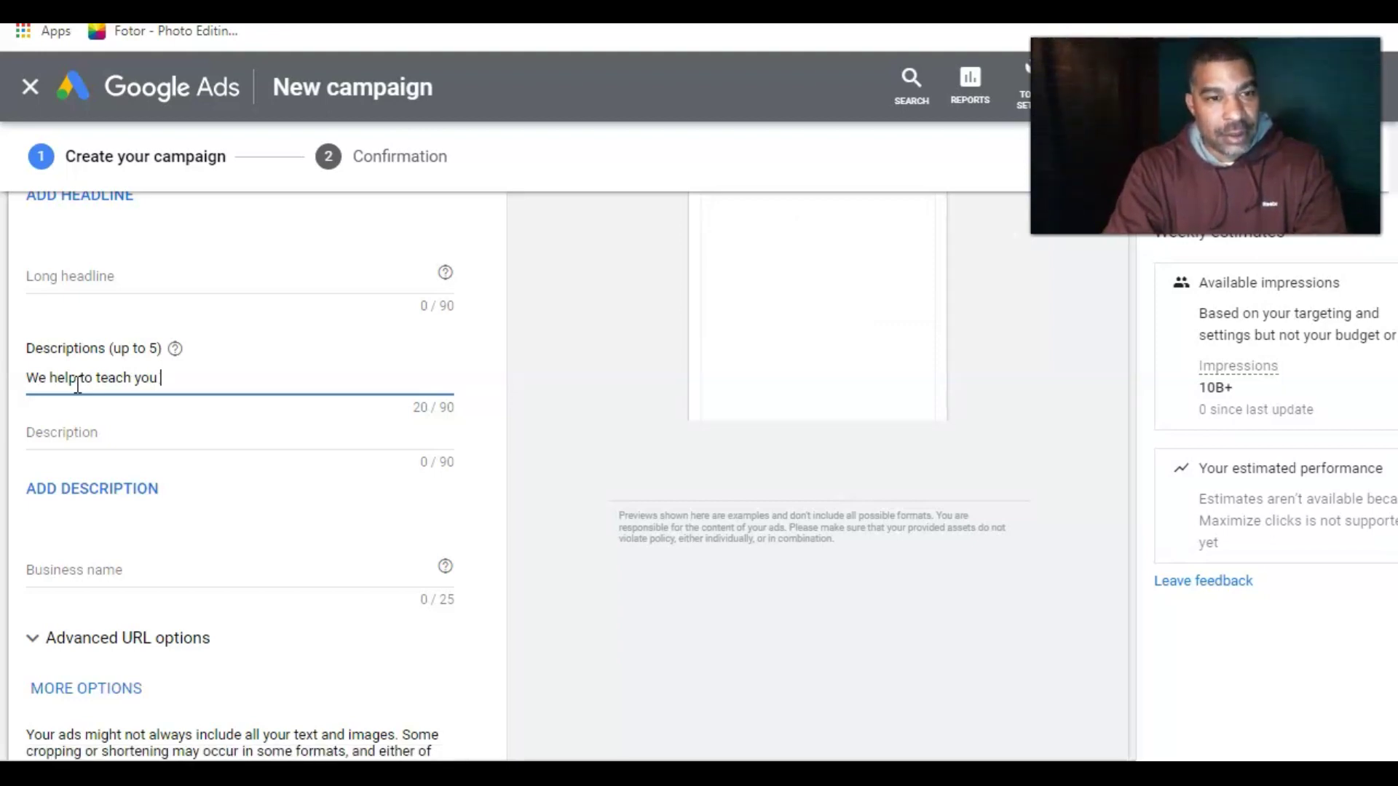
{"action": "type", "text": " how to make a"}
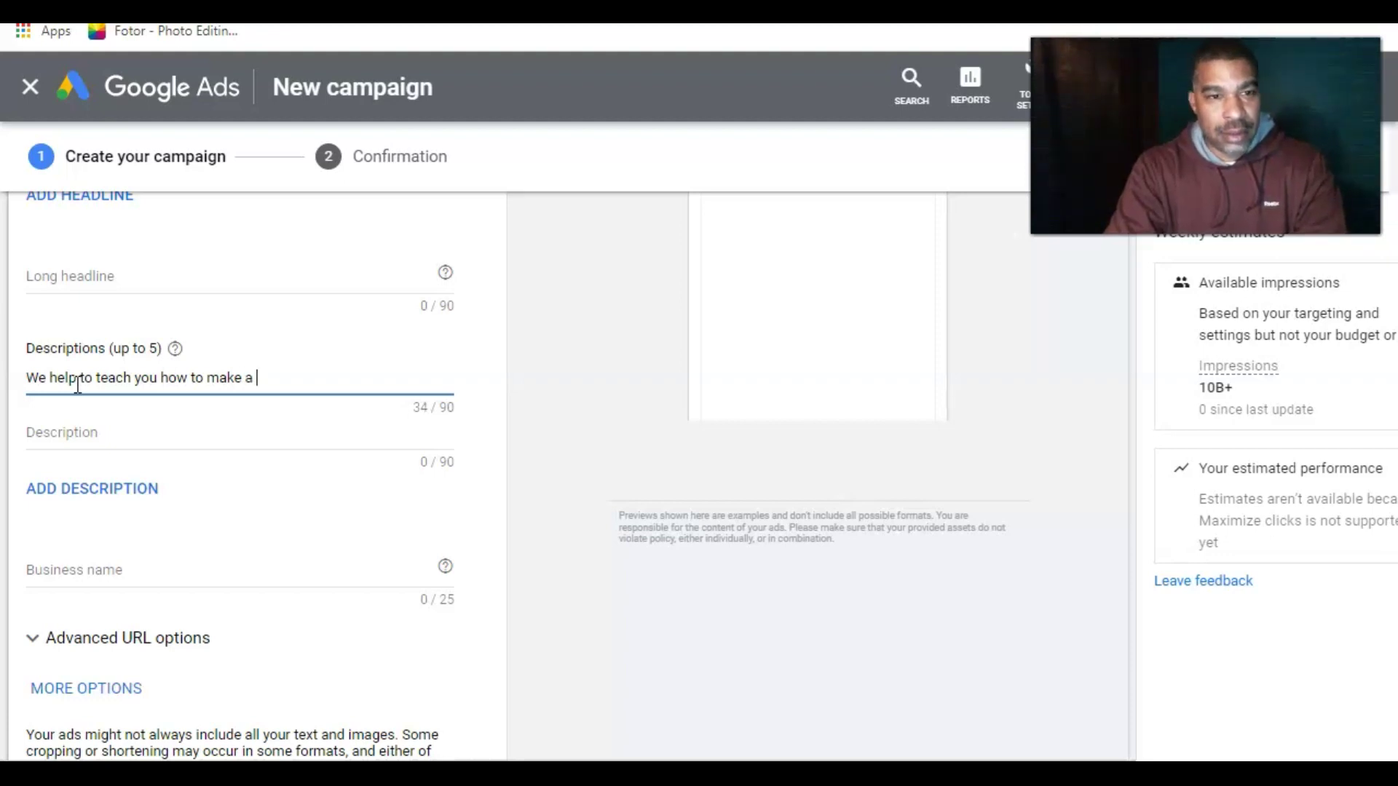
{"action": "type", "text": "pass"}
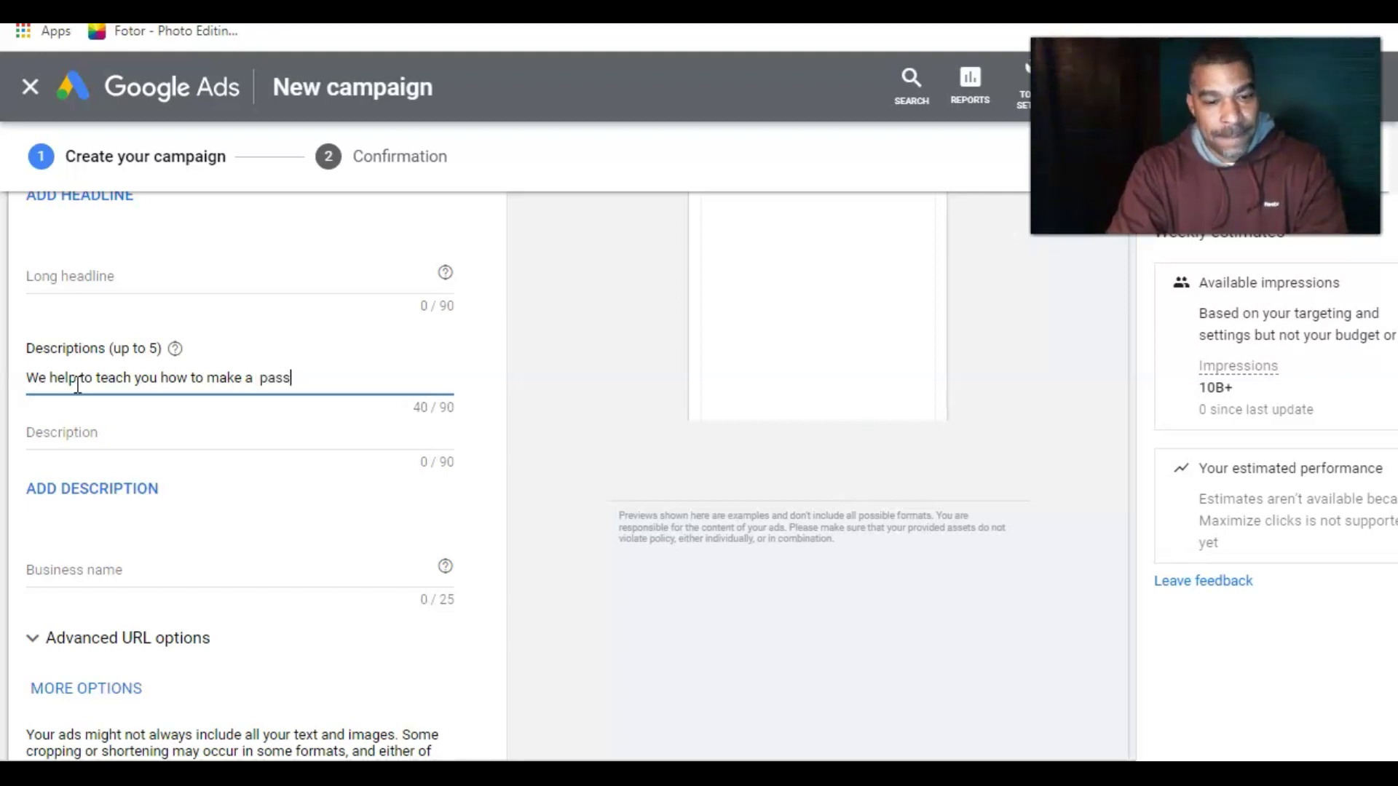
{"action": "type", "text": "ive income"}
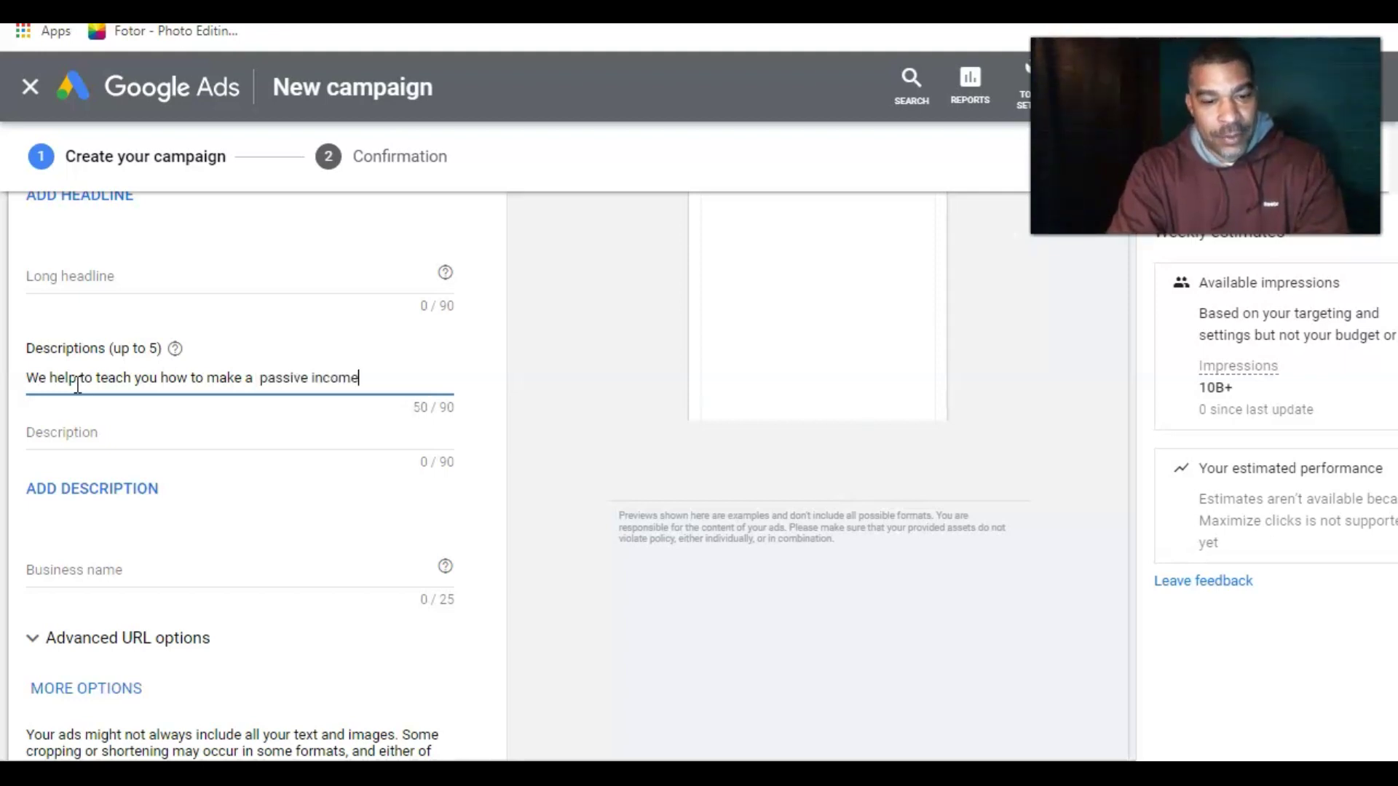
{"action": "type", "text": " from the comfort"}
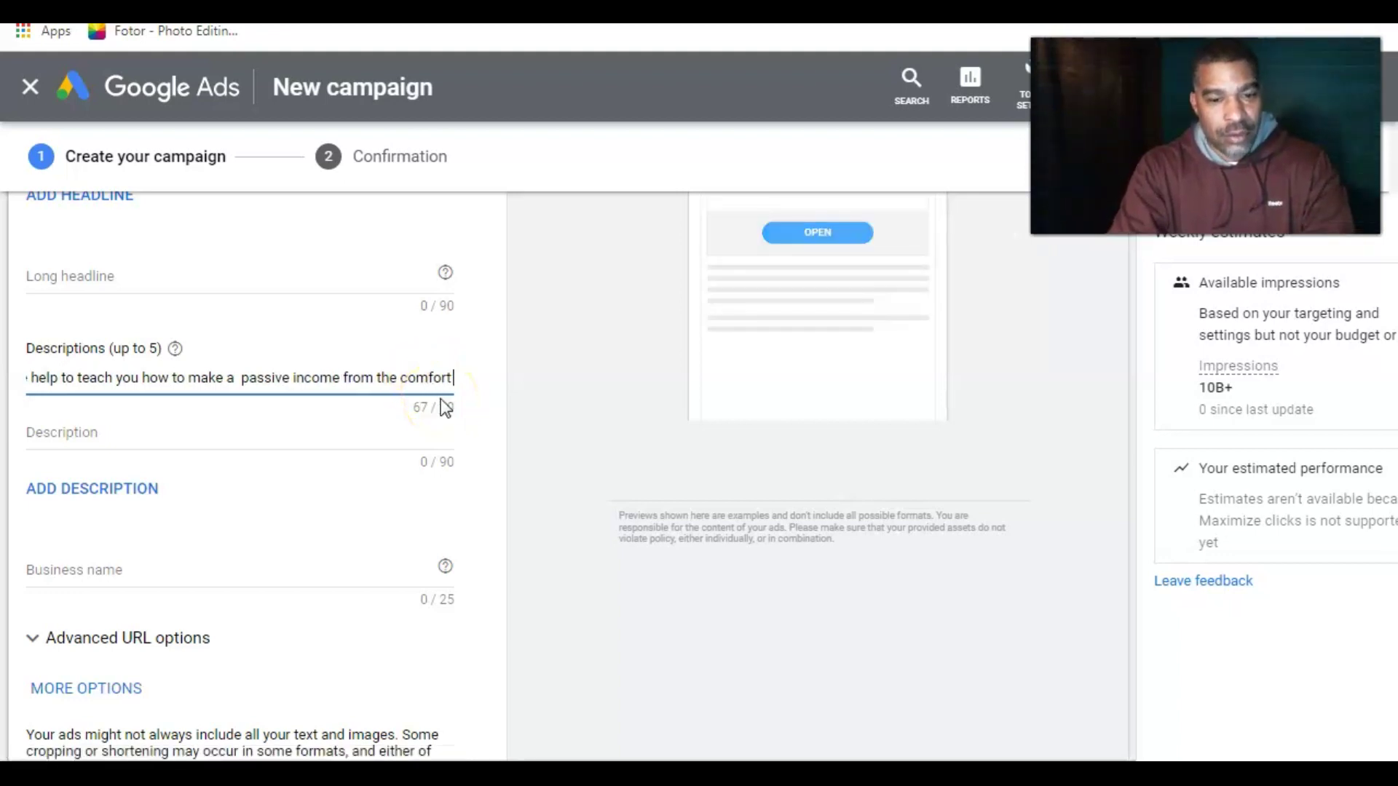
{"action": "type", "text": "of you"}
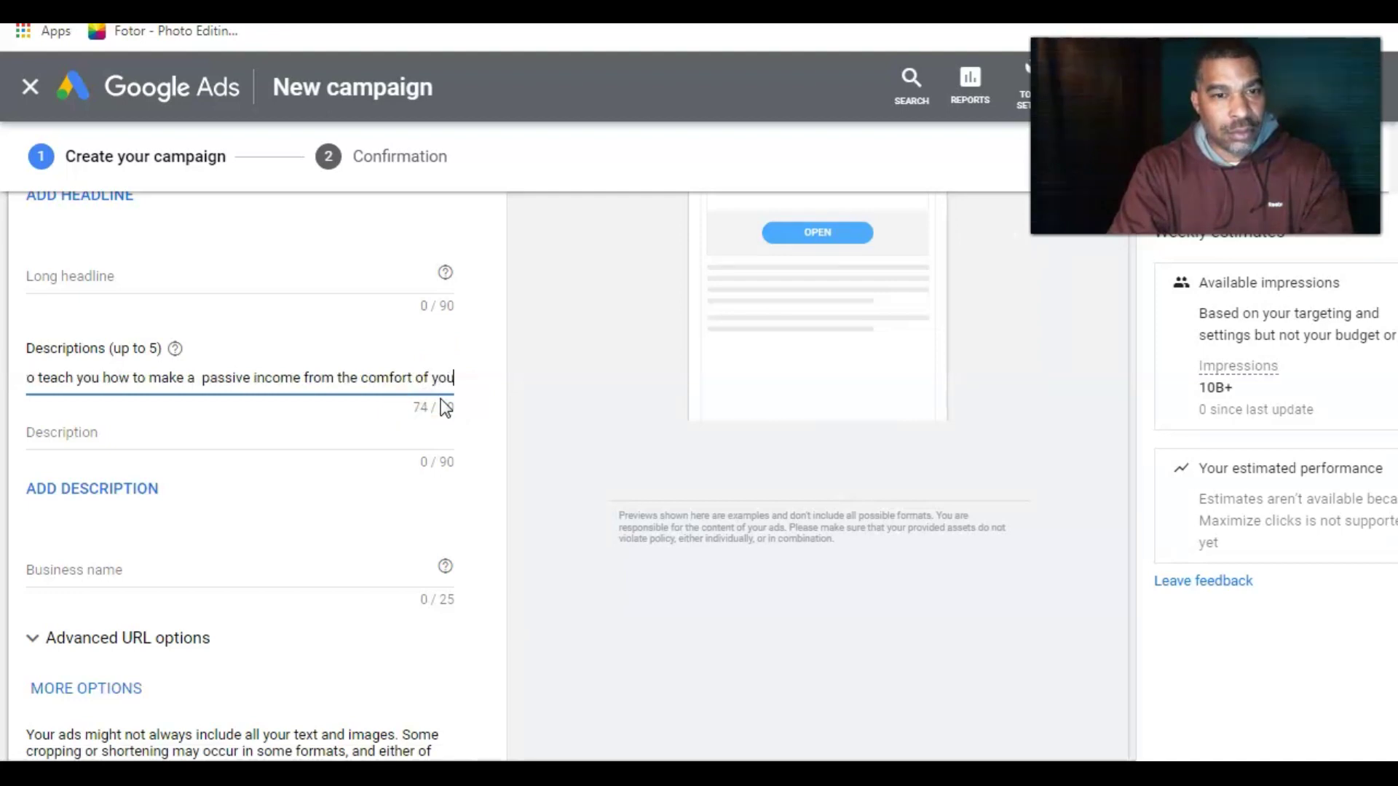
{"action": "type", "text": "r ho"}
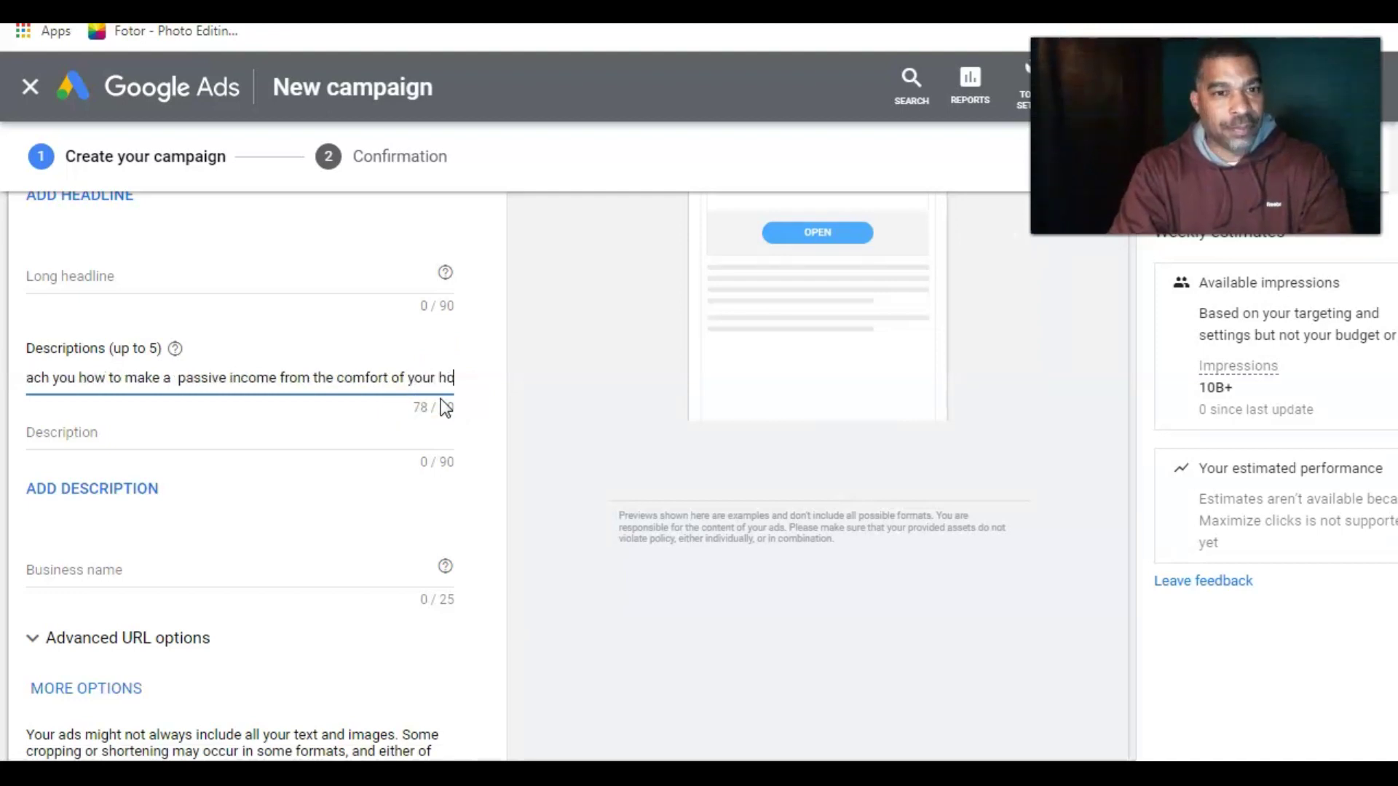
{"action": "type", "text": "me."}
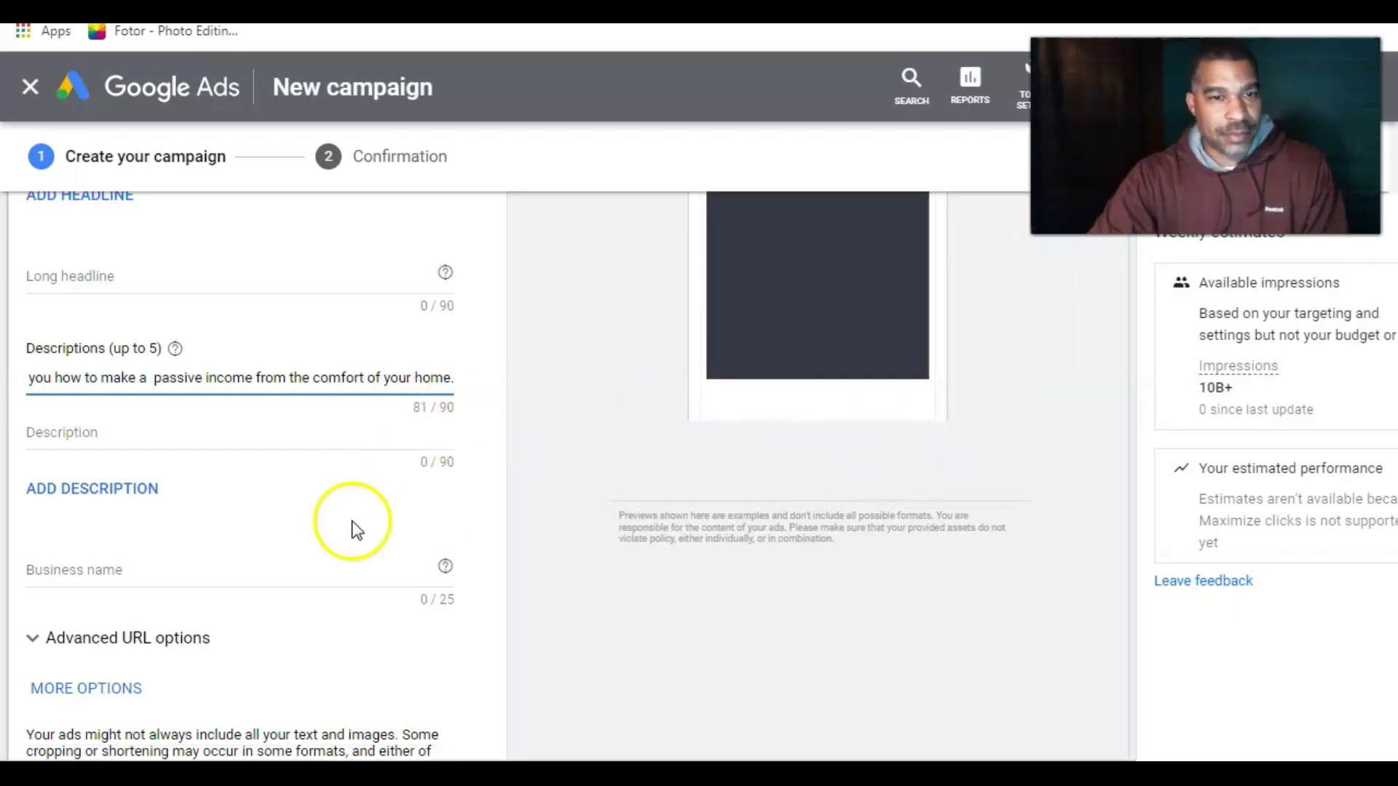
{"action": "left_click", "coordinate": [114, 570]}
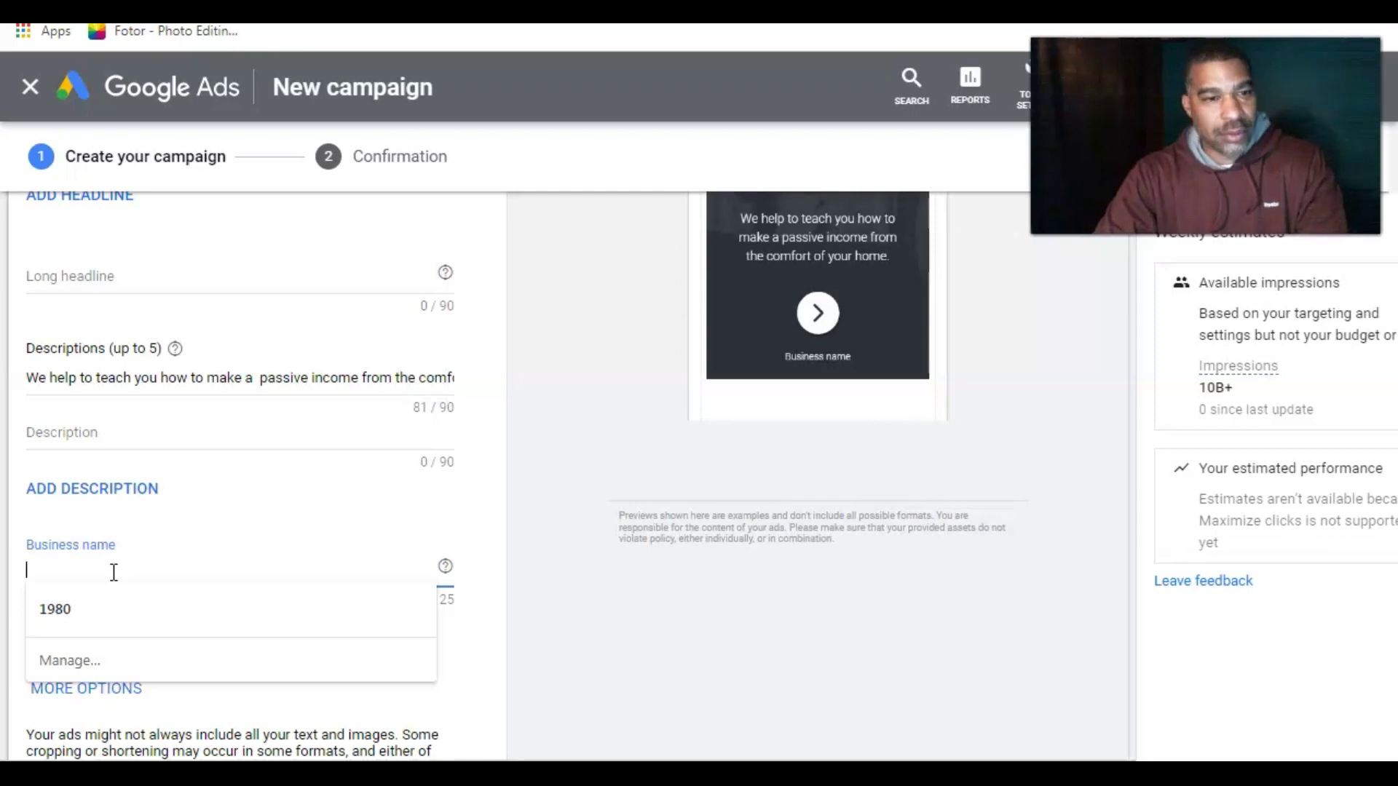
{"action": "left_click", "coordinate": [242, 496]}
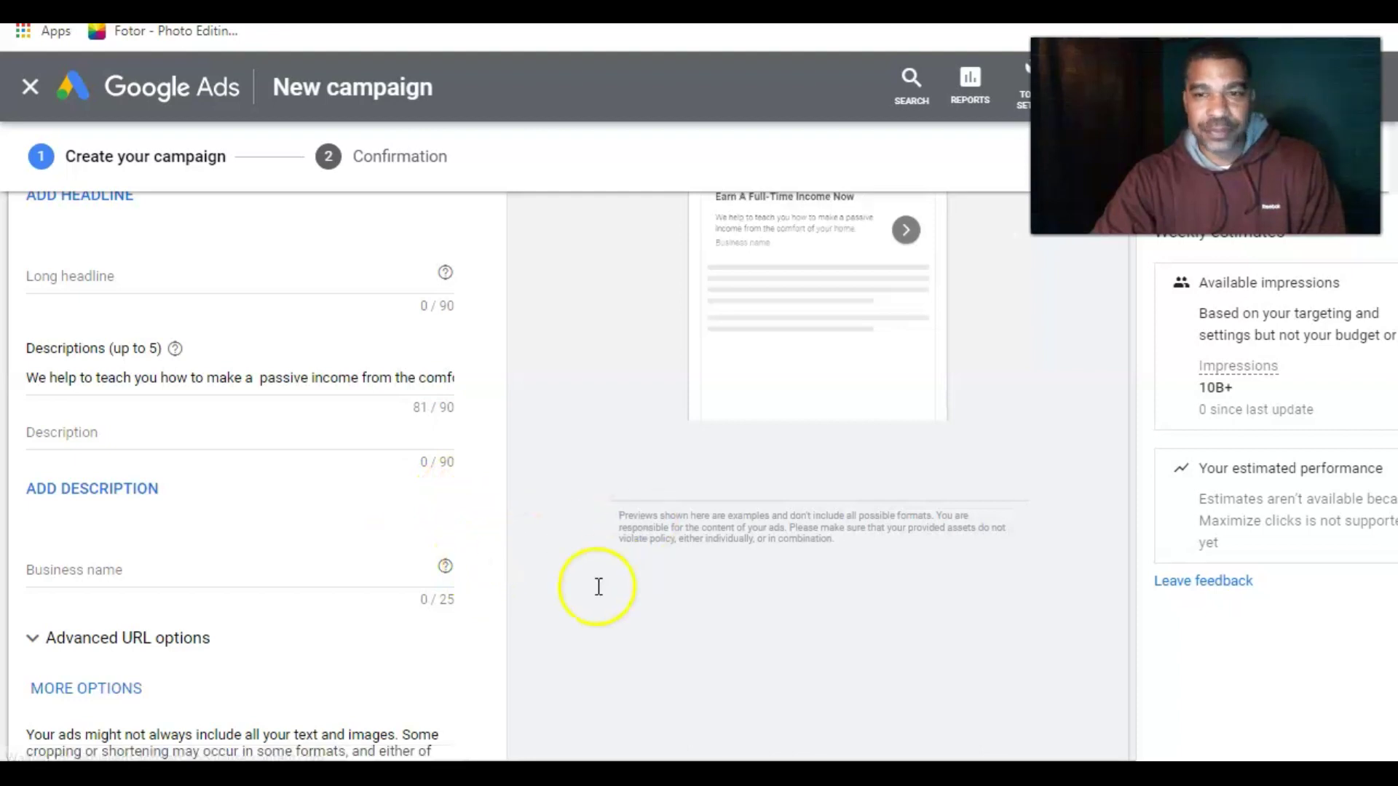
{"action": "left_click", "coordinate": [540, 632]}
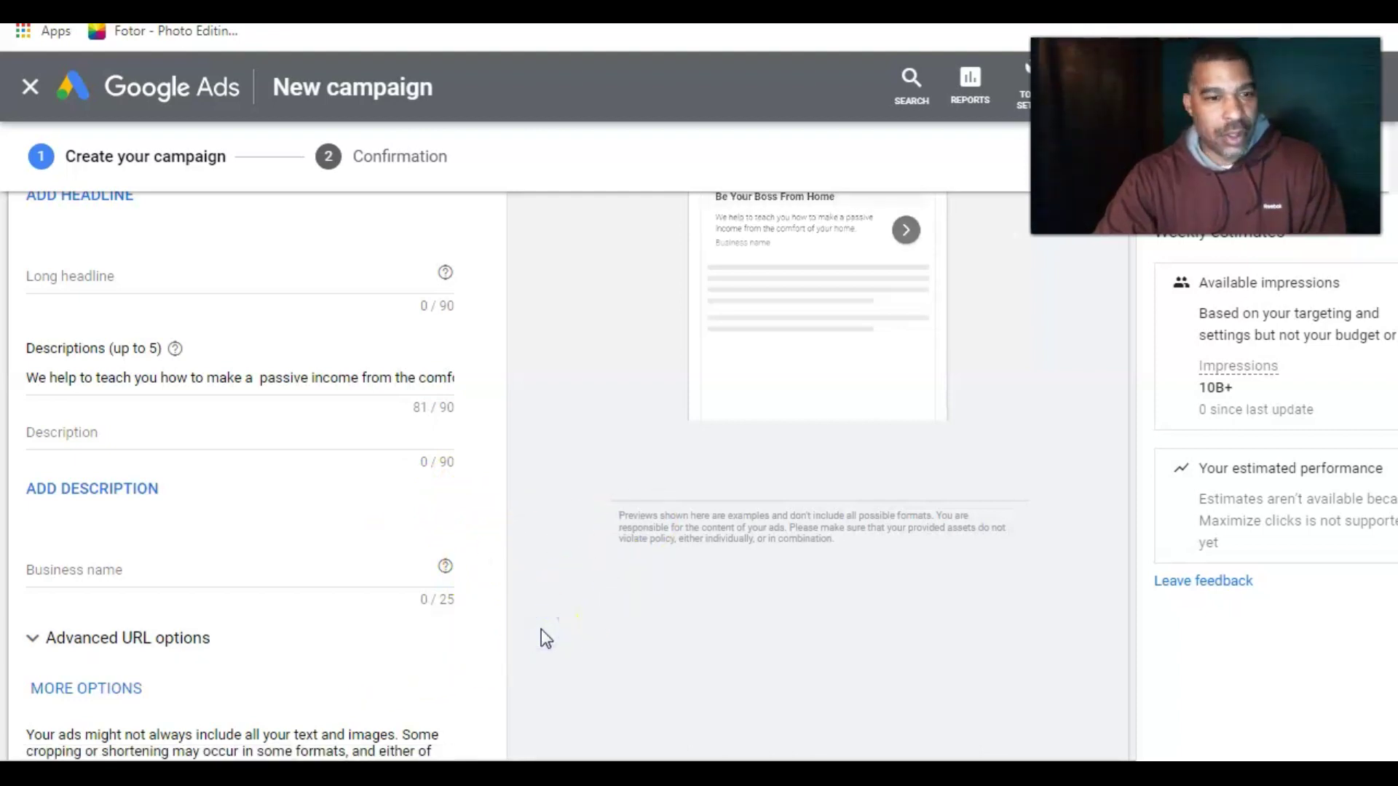
{"action": "scroll", "coordinate": [541, 629], "scroll_direction": "down", "scroll_amount": 1}
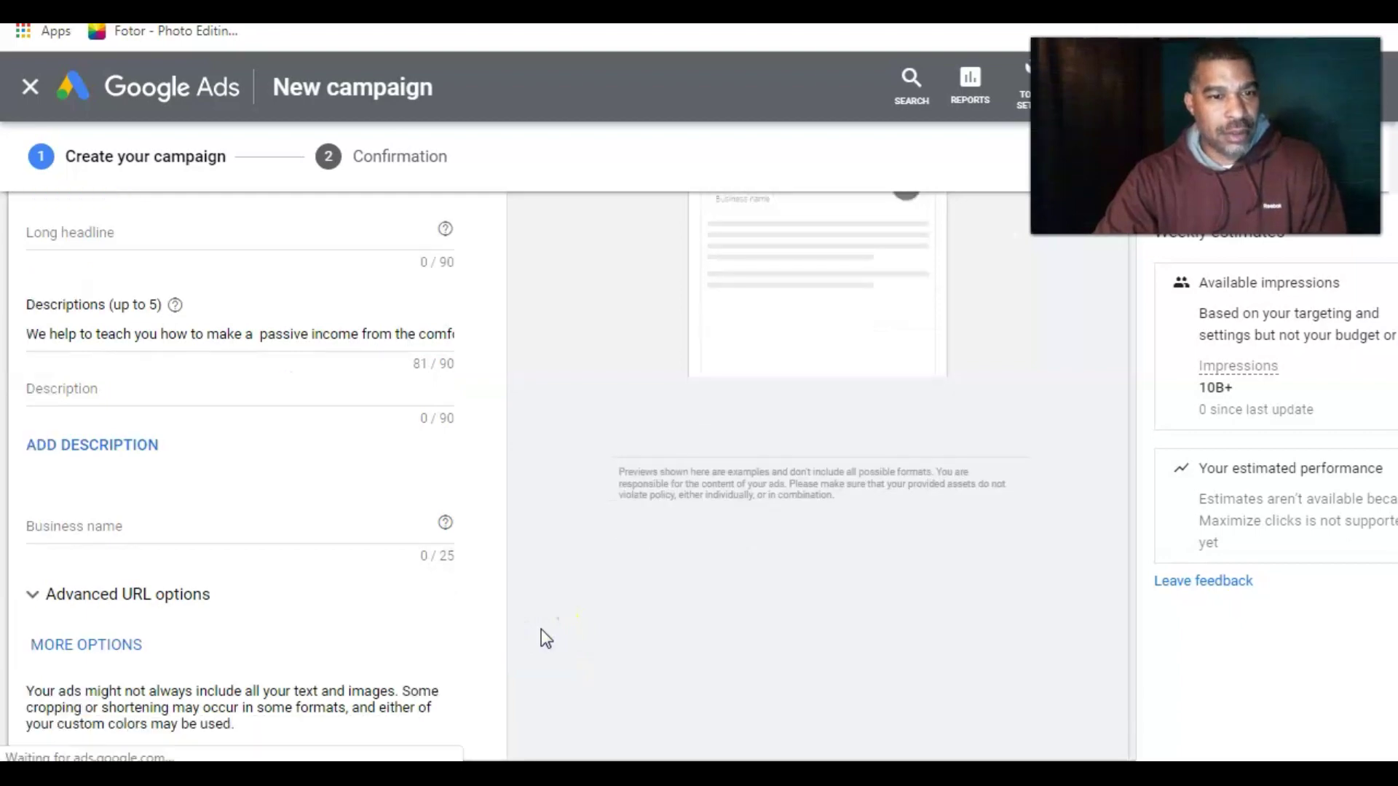
{"action": "scroll", "coordinate": [541, 630], "scroll_direction": "down", "scroll_amount": 2}
{"action": "scroll", "coordinate": [541, 629], "scroll_direction": "down", "scroll_amount": 1}
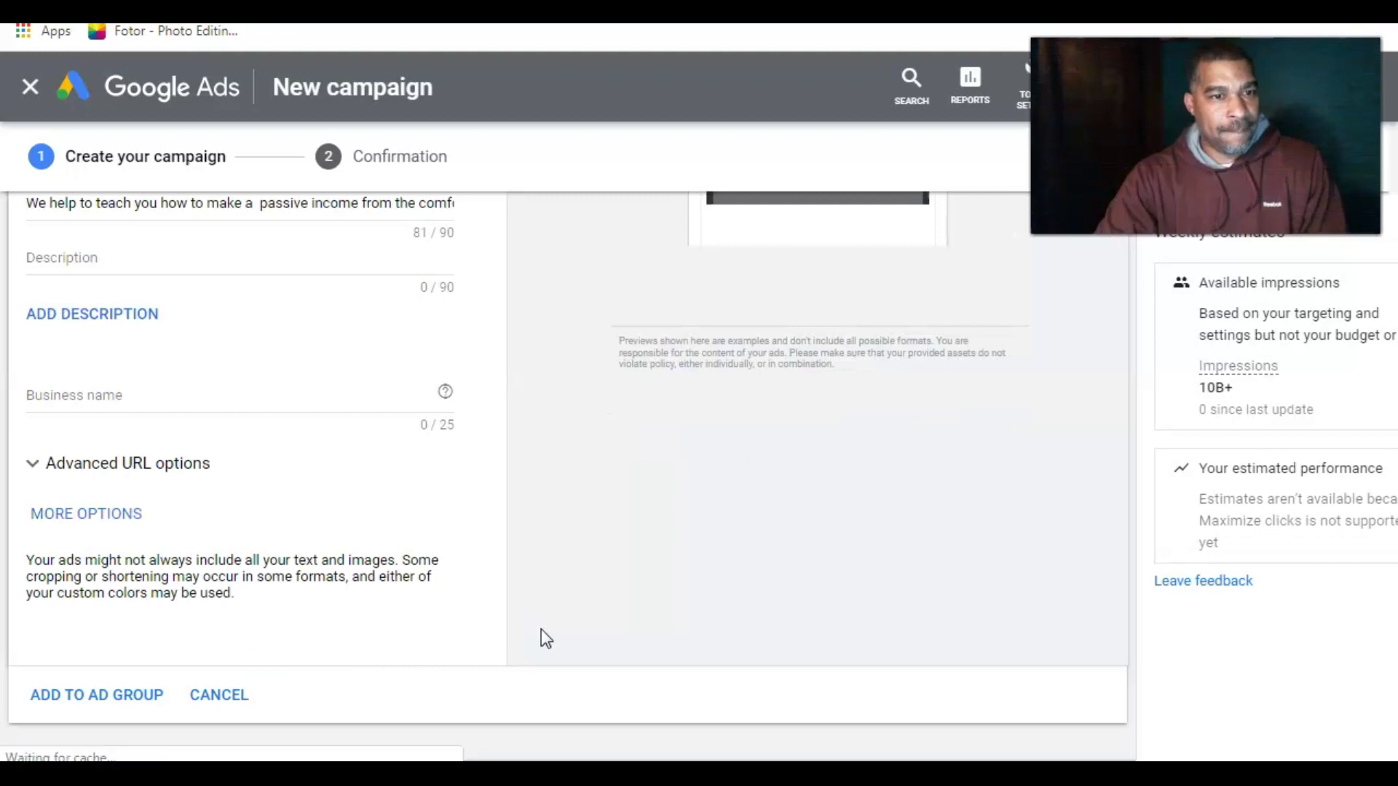
{"action": "scroll", "coordinate": [541, 638], "scroll_direction": "down", "scroll_amount": 1}
{"action": "scroll", "coordinate": [309, 502], "scroll_direction": "down", "scroll_amount": 1}
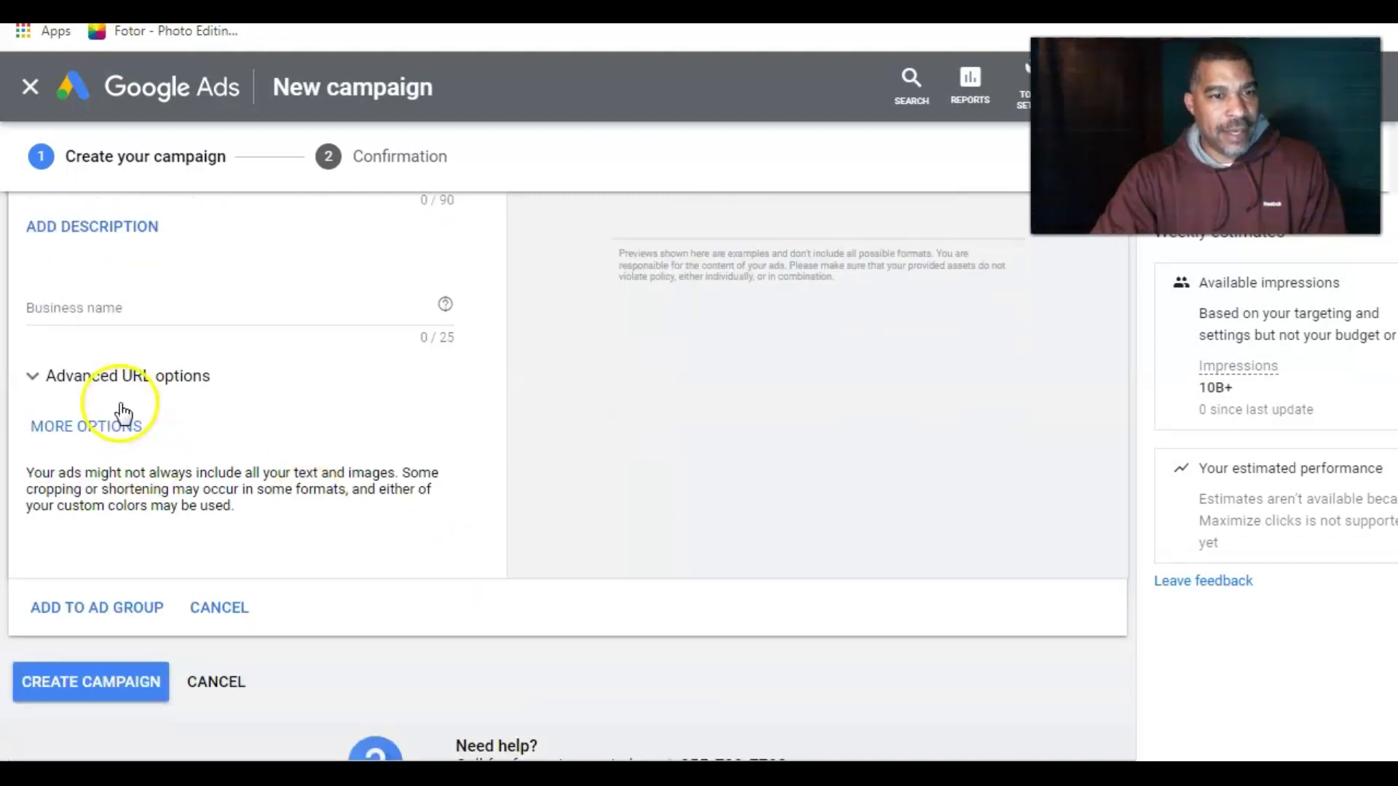
{"action": "left_click", "coordinate": [84, 378]}
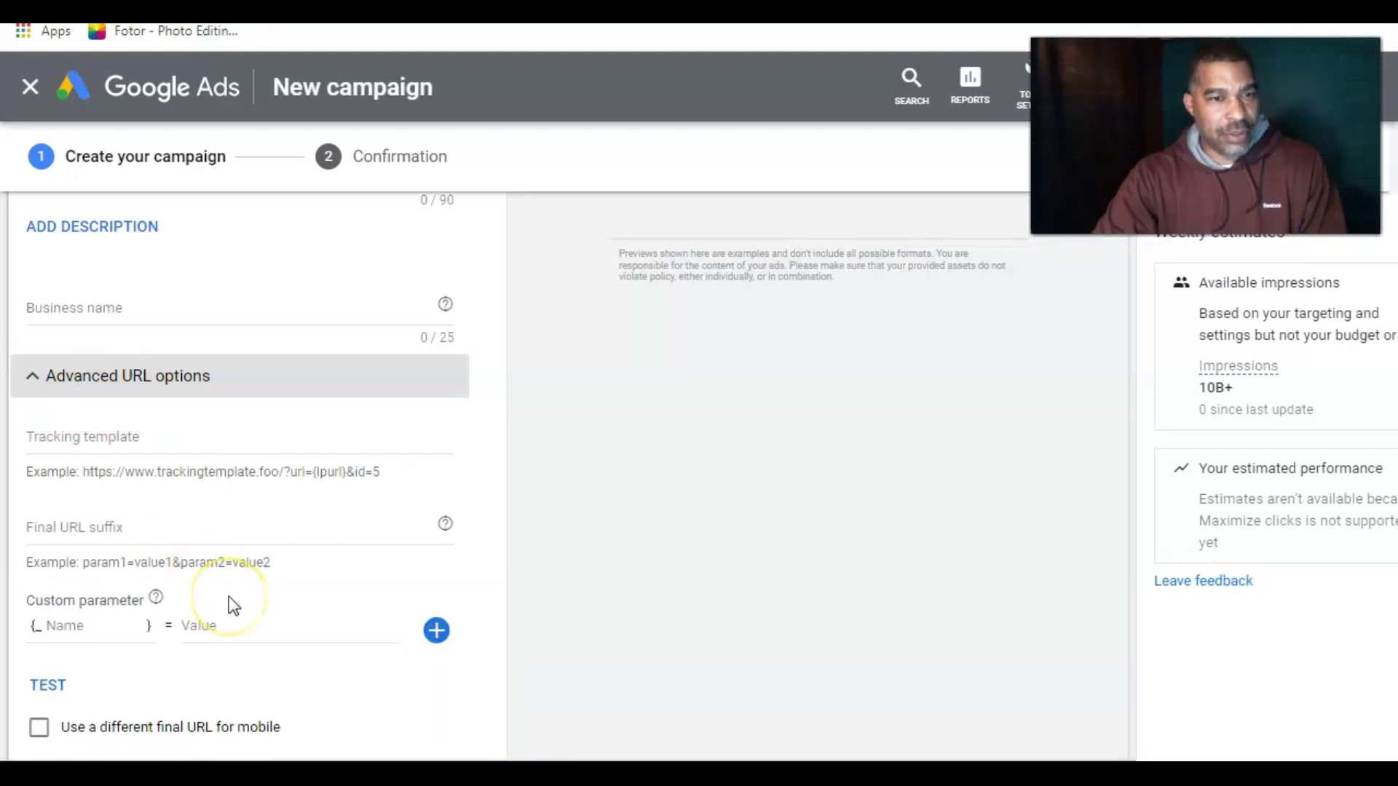
Step: Expand Advanced URL options, close More Options unchanged, and attempt Create Campaign
{"action": "left_click", "coordinate": [583, 453]}
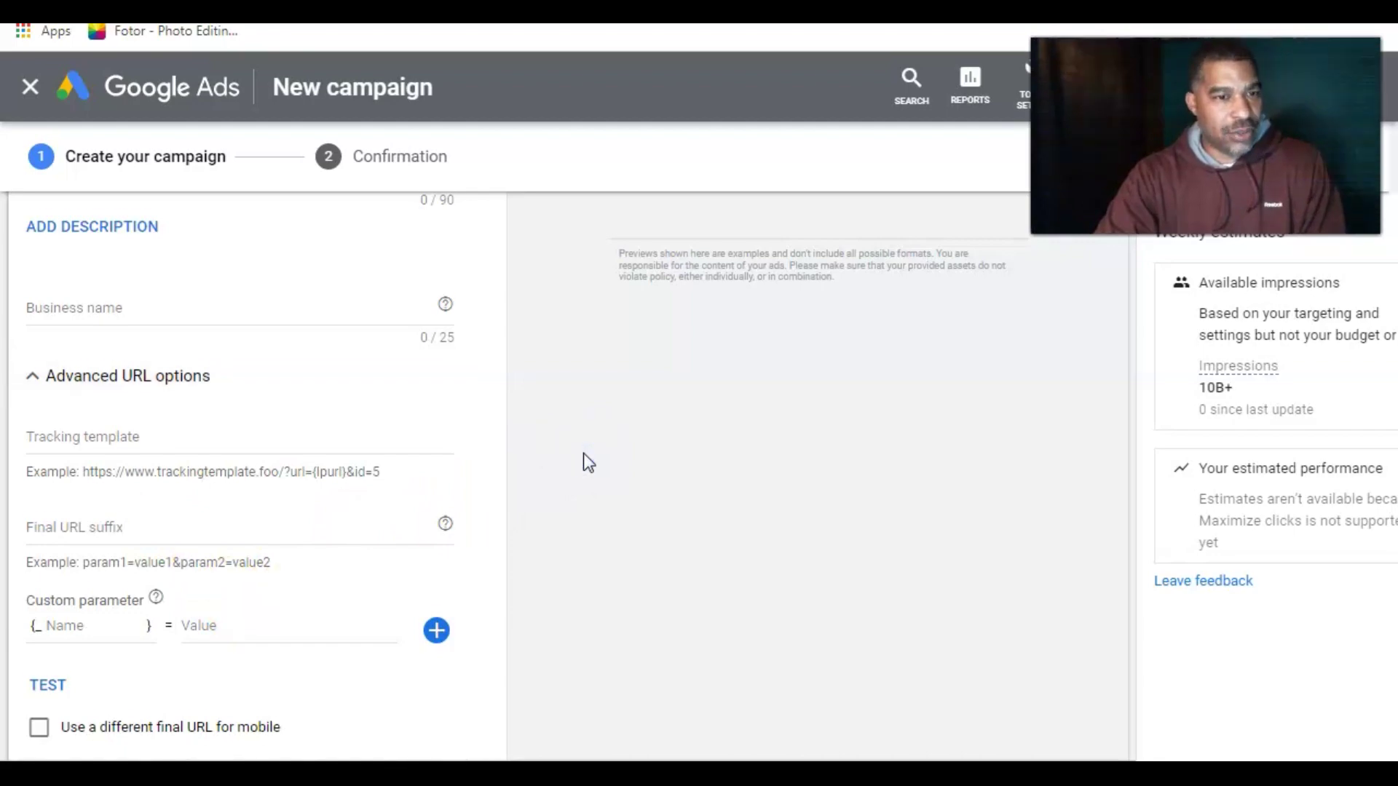
{"action": "scroll", "coordinate": [583, 453], "scroll_direction": "down", "scroll_amount": 1}
{"action": "scroll", "coordinate": [583, 453], "scroll_direction": "down", "scroll_amount": 1}
{"action": "scroll", "coordinate": [583, 453], "scroll_direction": "down", "scroll_amount": 1}
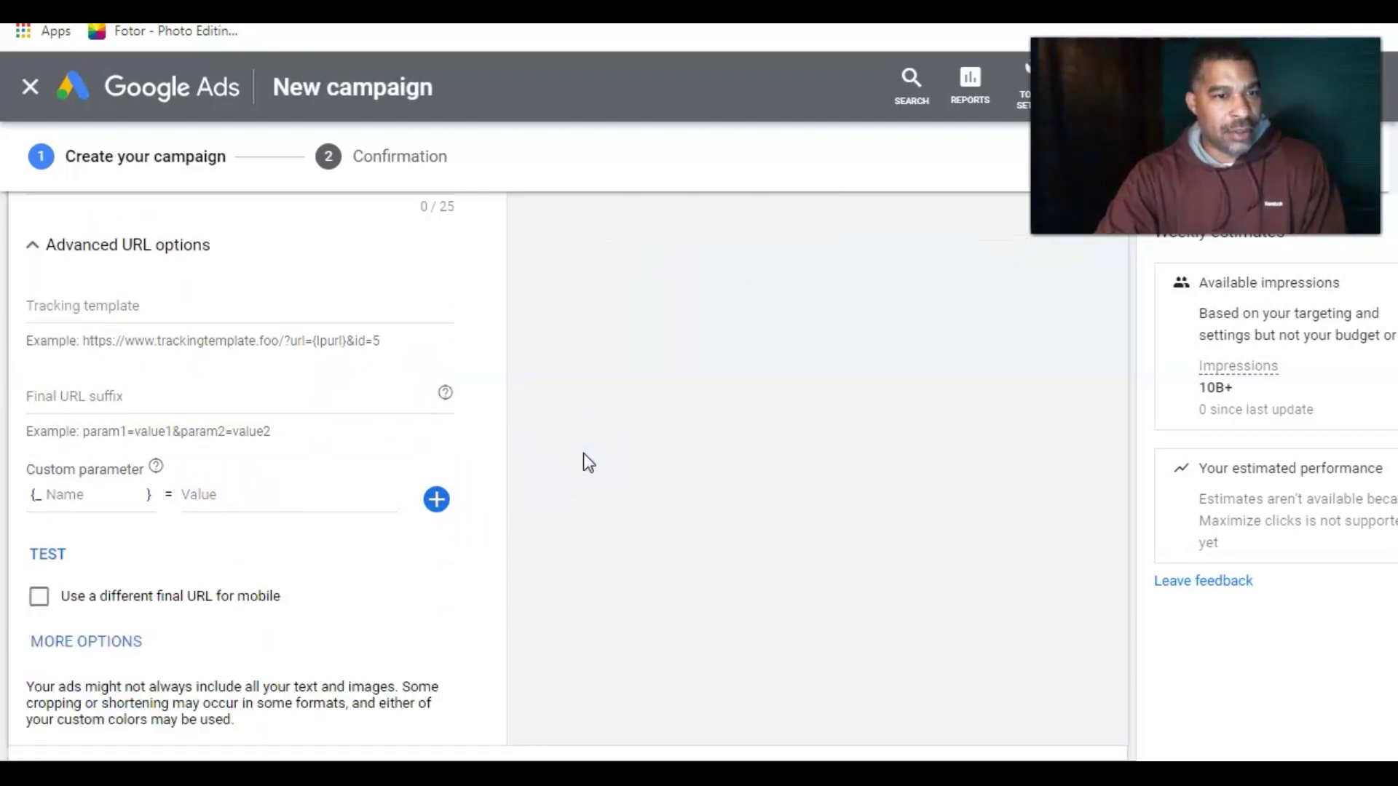
{"action": "scroll", "coordinate": [583, 453], "scroll_direction": "down", "scroll_amount": 1}
{"action": "scroll", "coordinate": [456, 383], "scroll_direction": "down", "scroll_amount": 1}
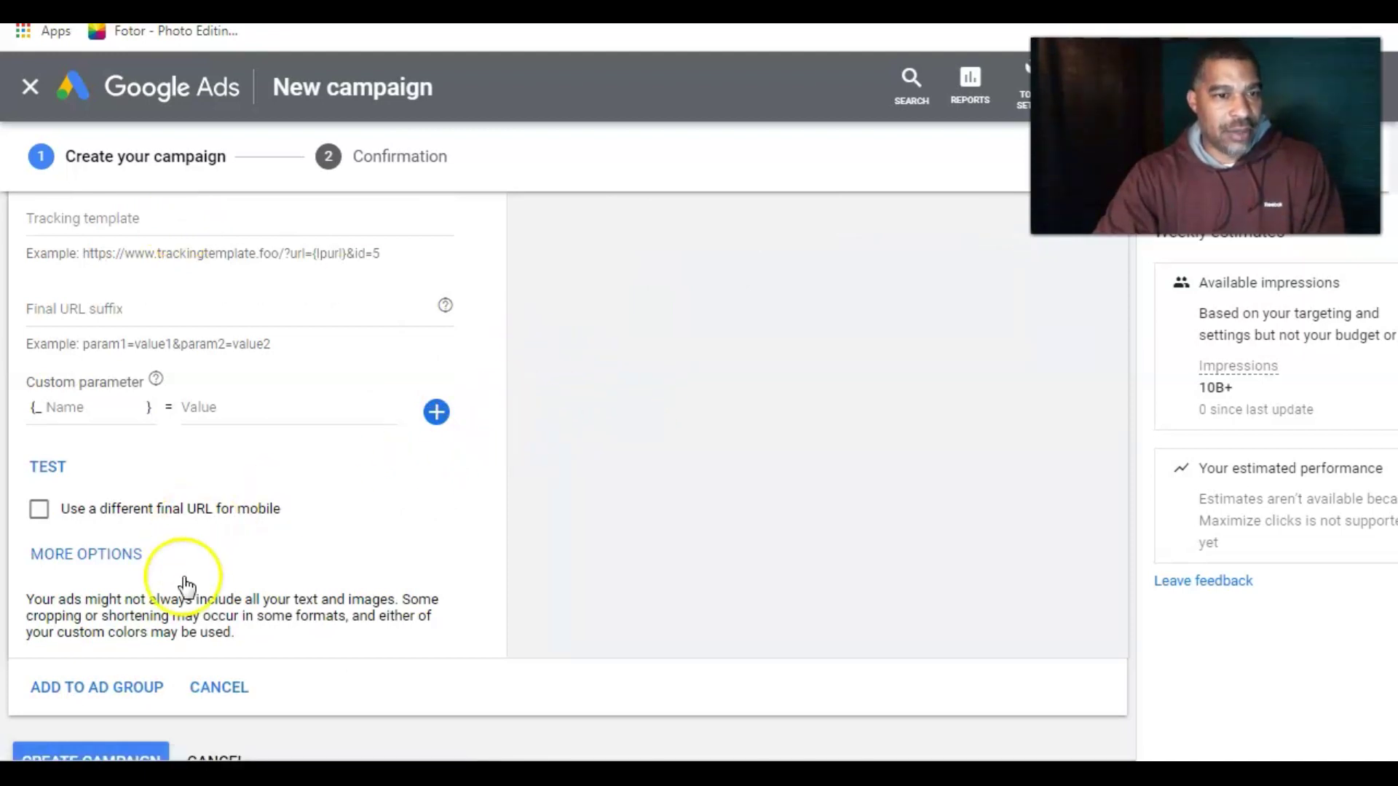
{"action": "scroll", "coordinate": [183, 577], "scroll_direction": "down", "scroll_amount": 1}
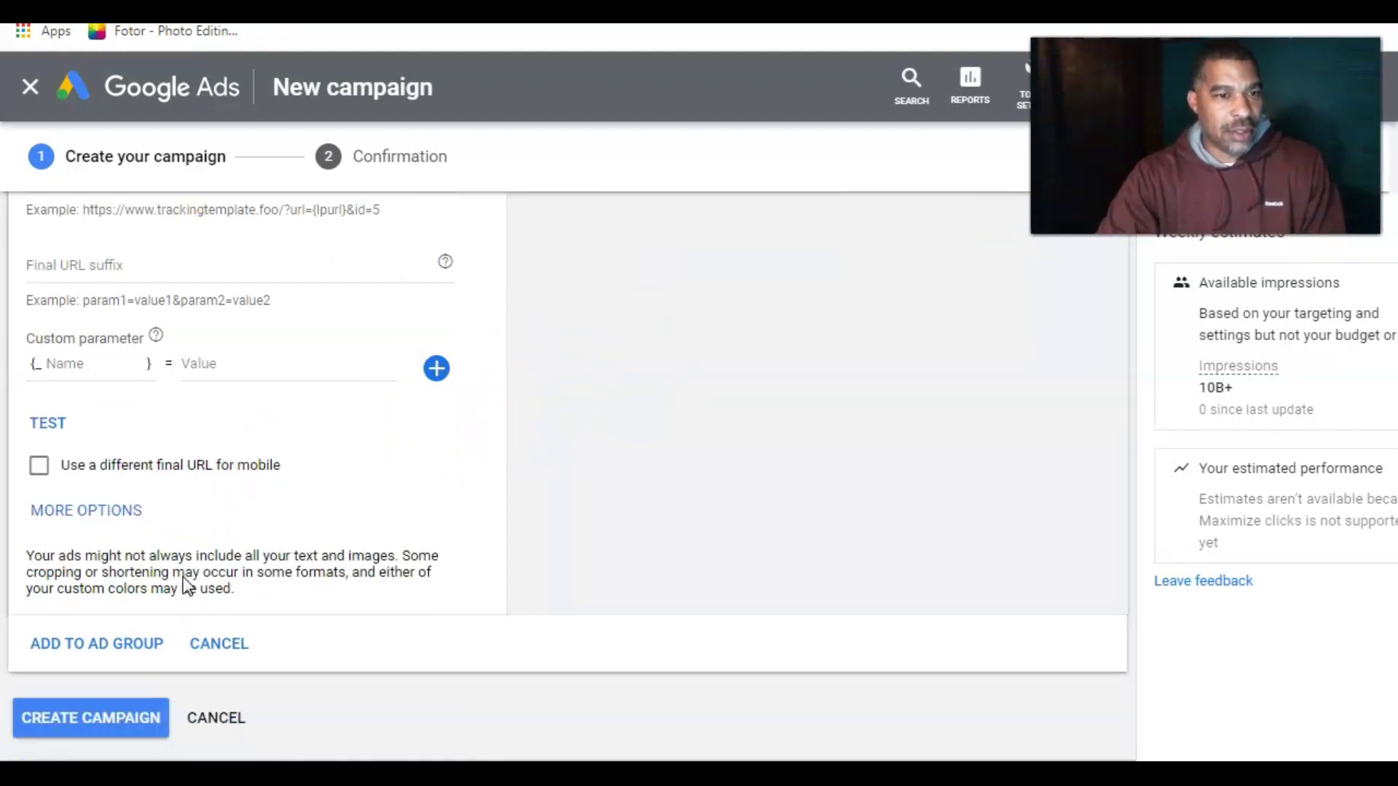
{"action": "scroll", "coordinate": [185, 577], "scroll_direction": "down", "scroll_amount": 1}
{"action": "scroll", "coordinate": [95, 493], "scroll_direction": "down", "scroll_amount": 1}
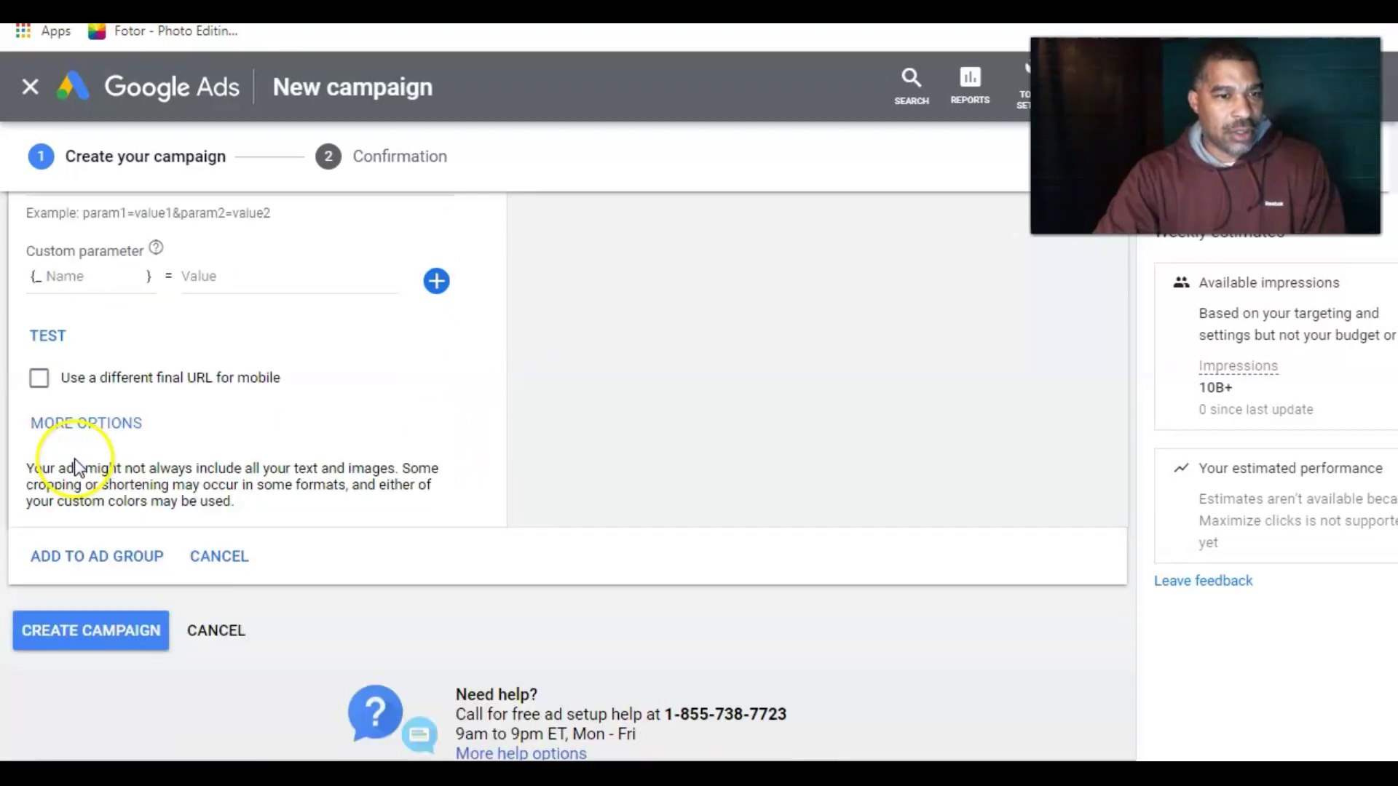
{"action": "left_click", "coordinate": [110, 426]}
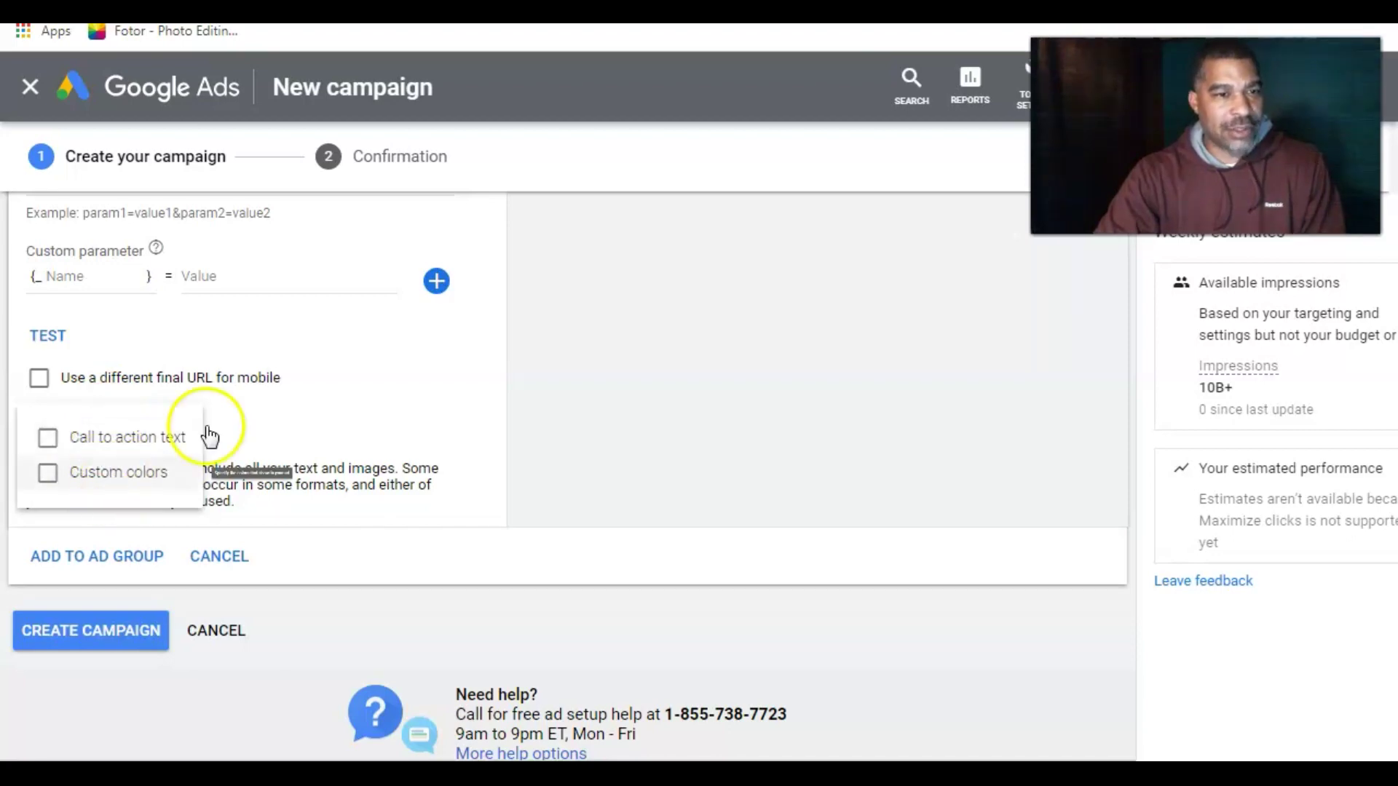
{"action": "left_click", "coordinate": [563, 340]}
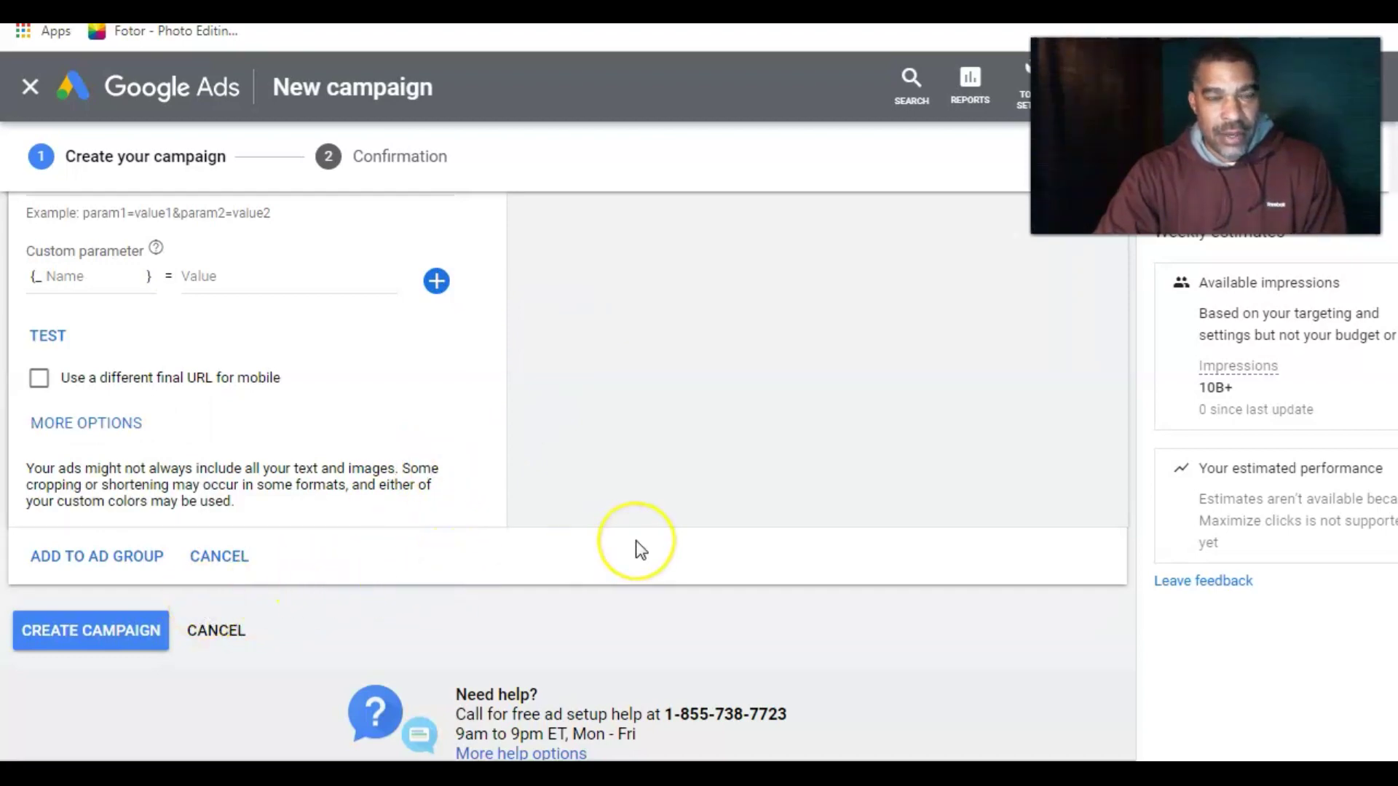
{"action": "scroll", "coordinate": [636, 541], "scroll_direction": "down", "scroll_amount": 1}
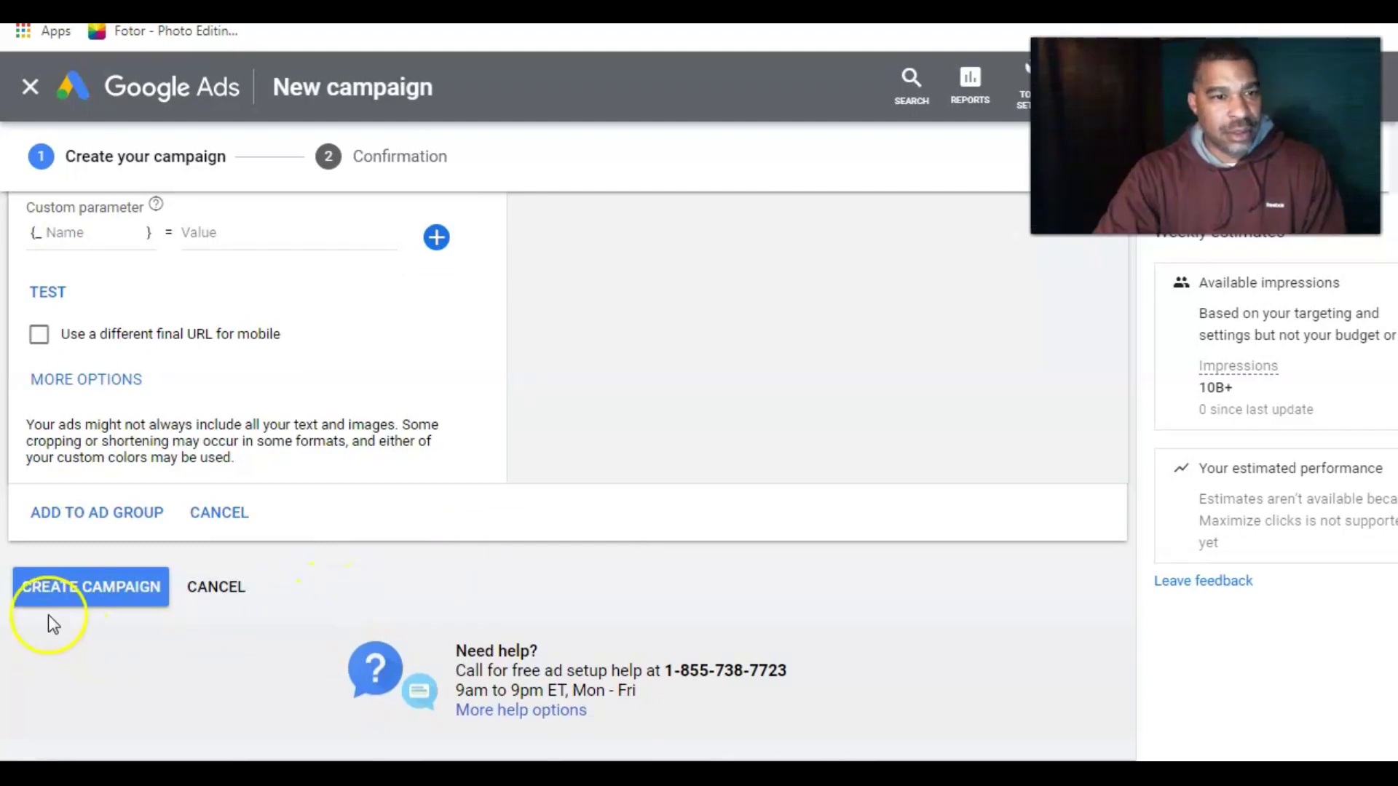
{"action": "left_click", "coordinate": [87, 591]}
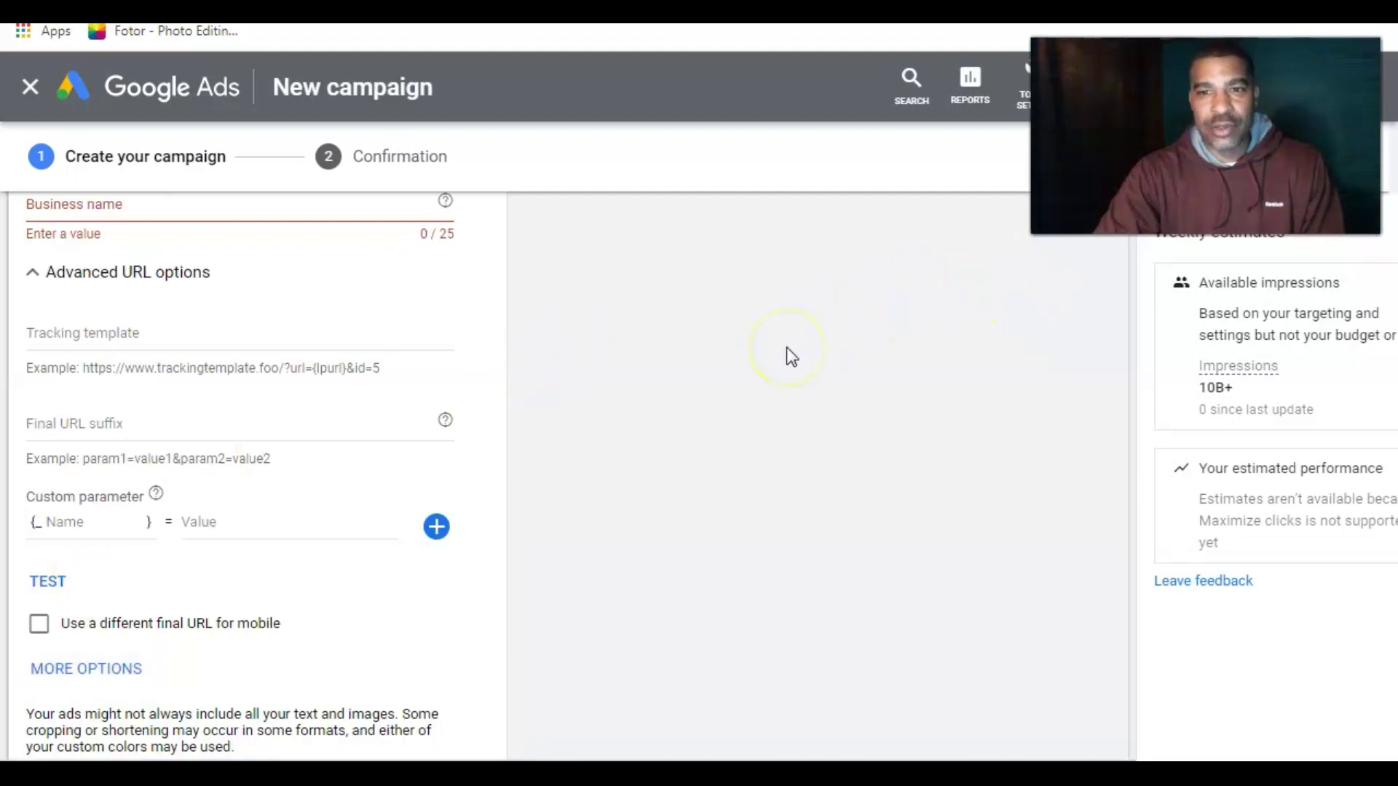
{"action": "scroll", "coordinate": [791, 356], "scroll_direction": "up", "scroll_amount": 2}
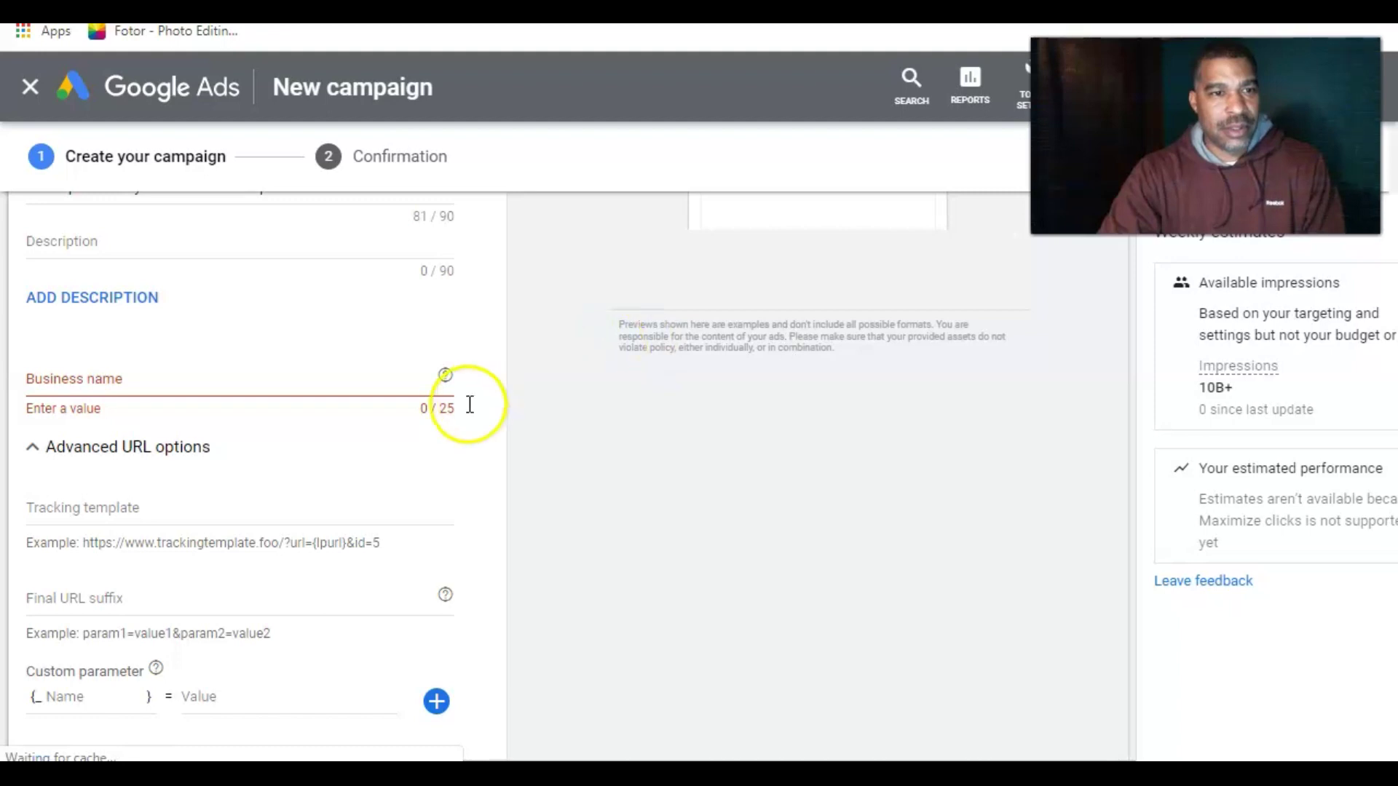
Step: Enter 'Postcard Tycoon' as the ad's business name
{"action": "left_click", "coordinate": [93, 373]}
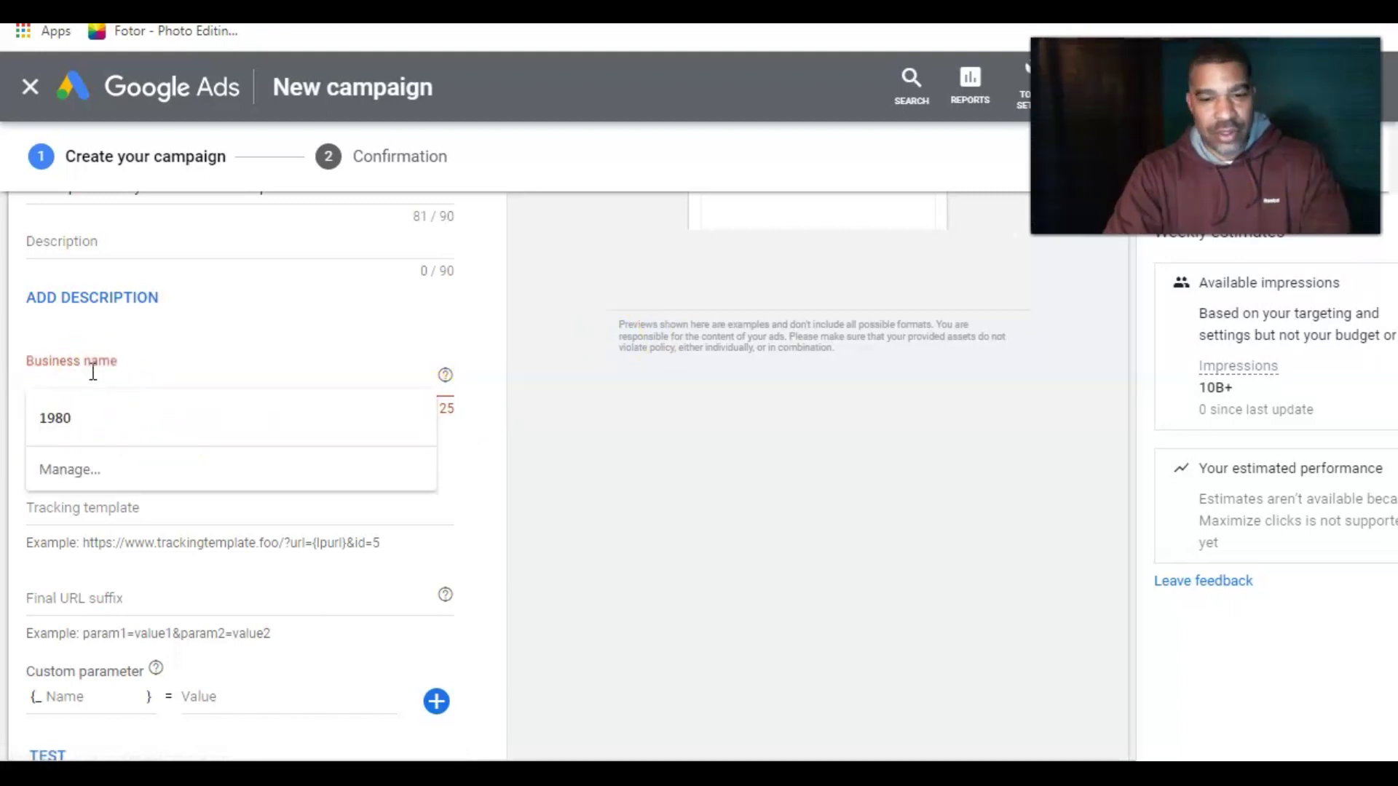
{"action": "type", "text": "P"}
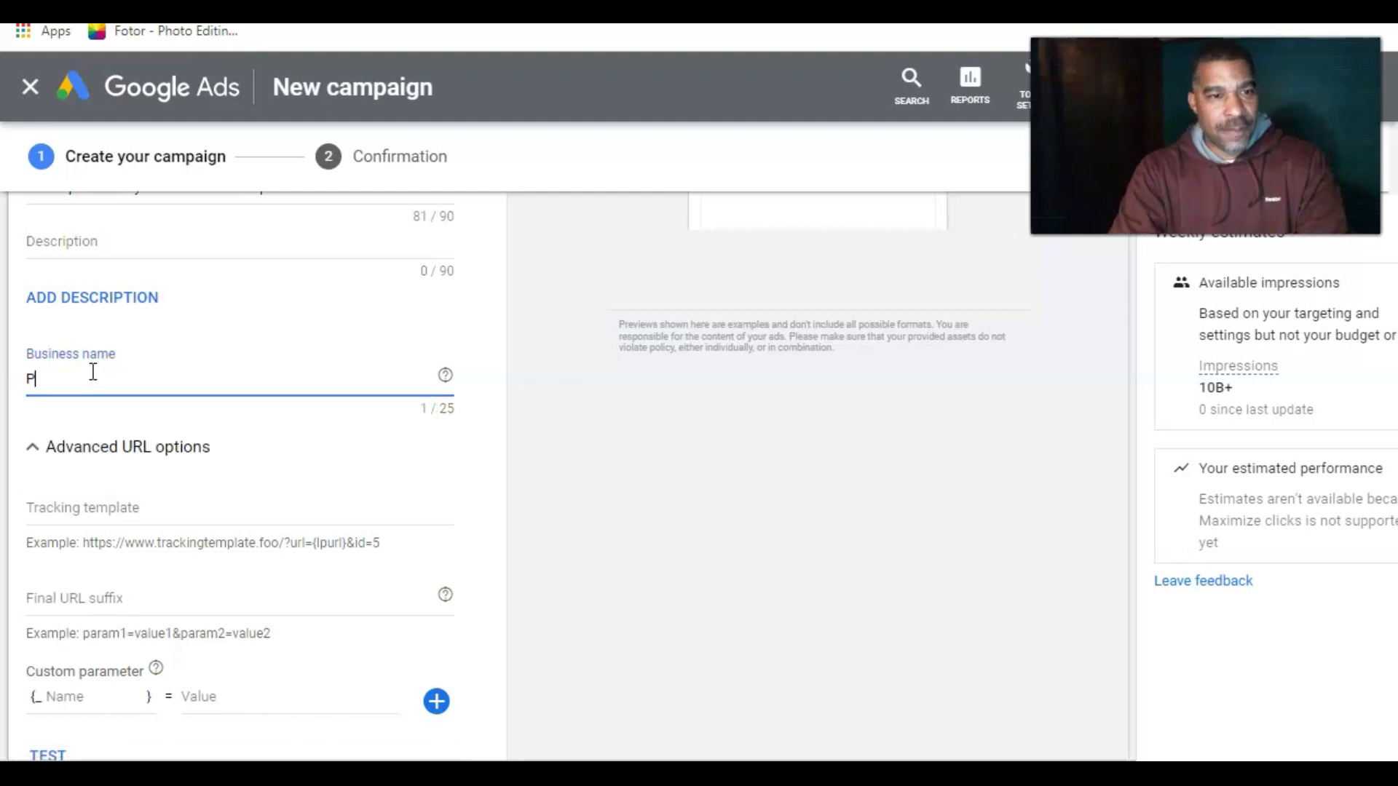
{"action": "type", "text": "ostcard"}
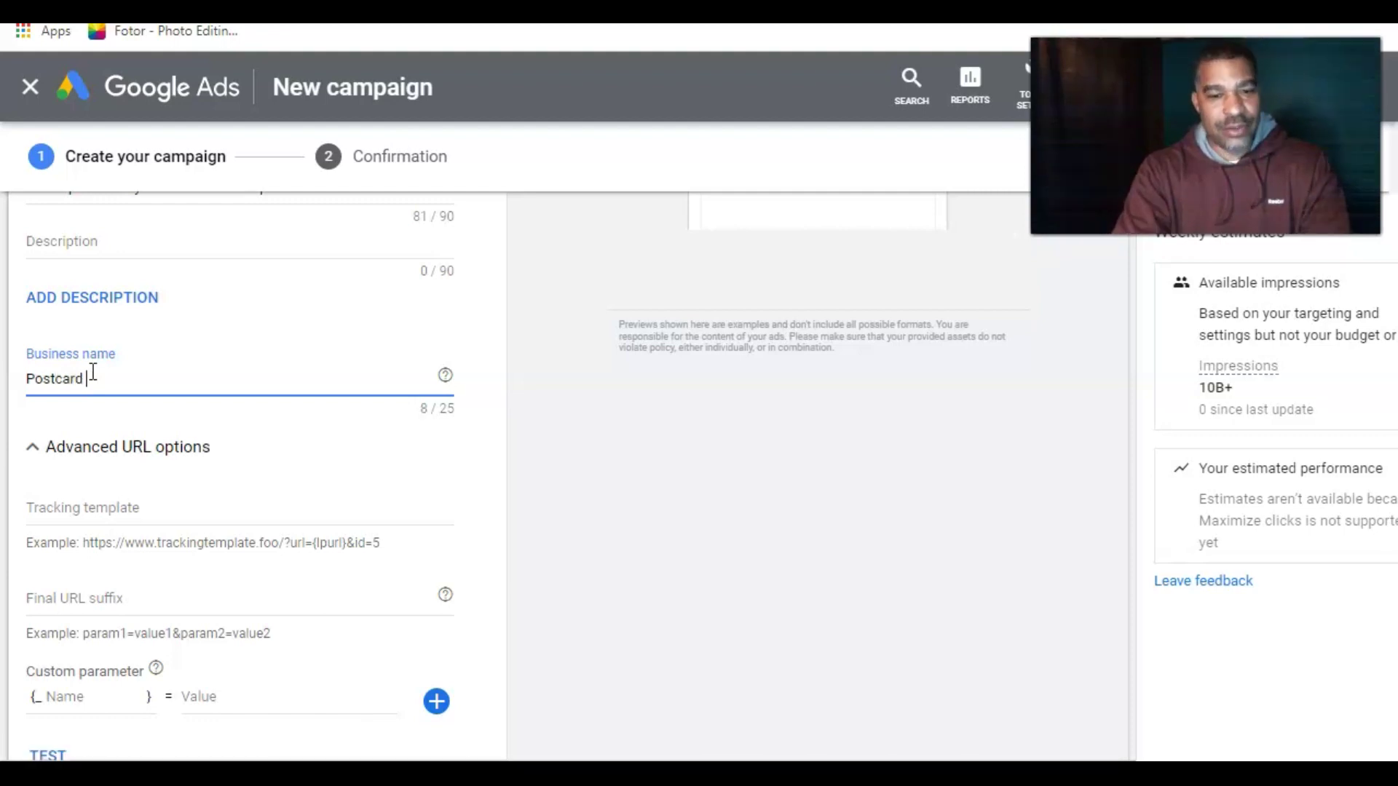
{"action": "type", "text": "  Tycoon"}
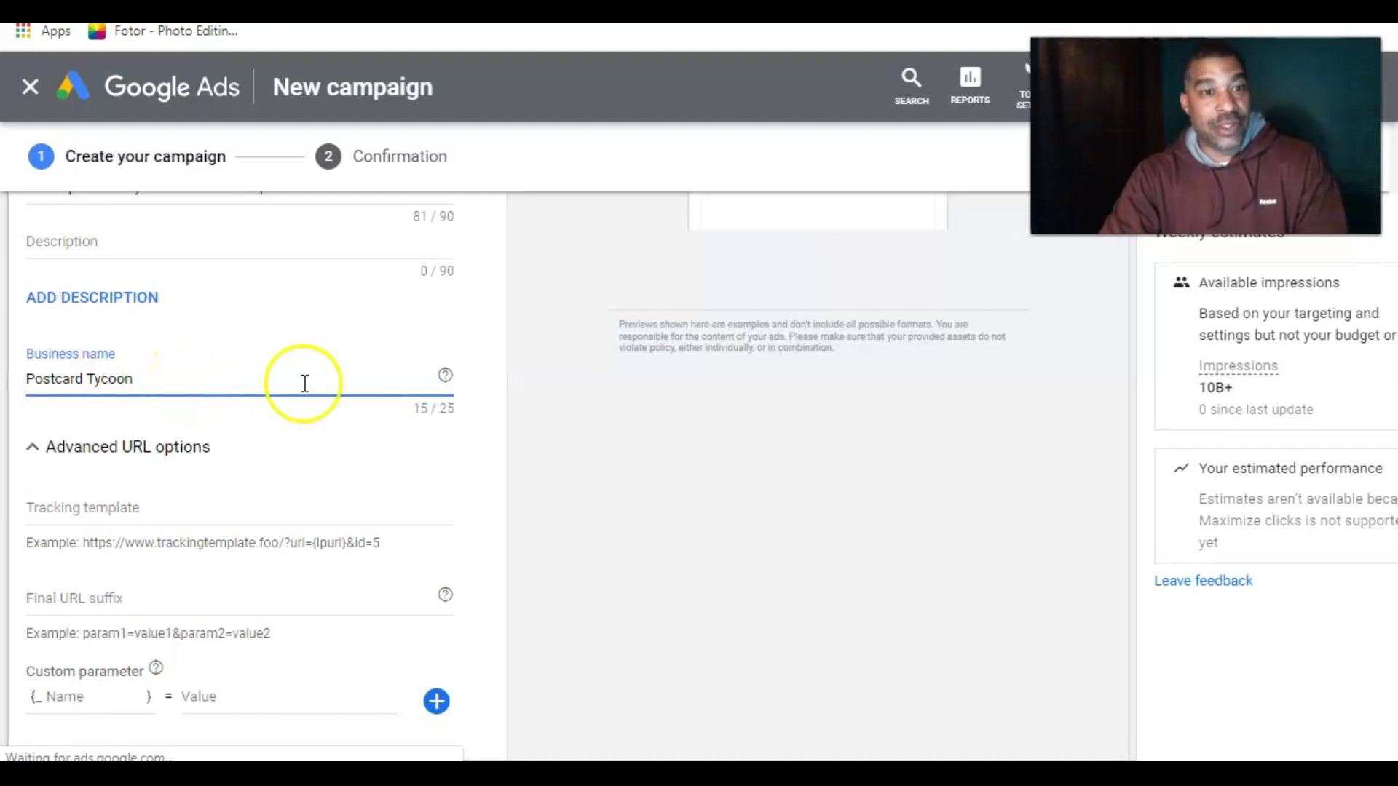
{"action": "left_click", "coordinate": [550, 377]}
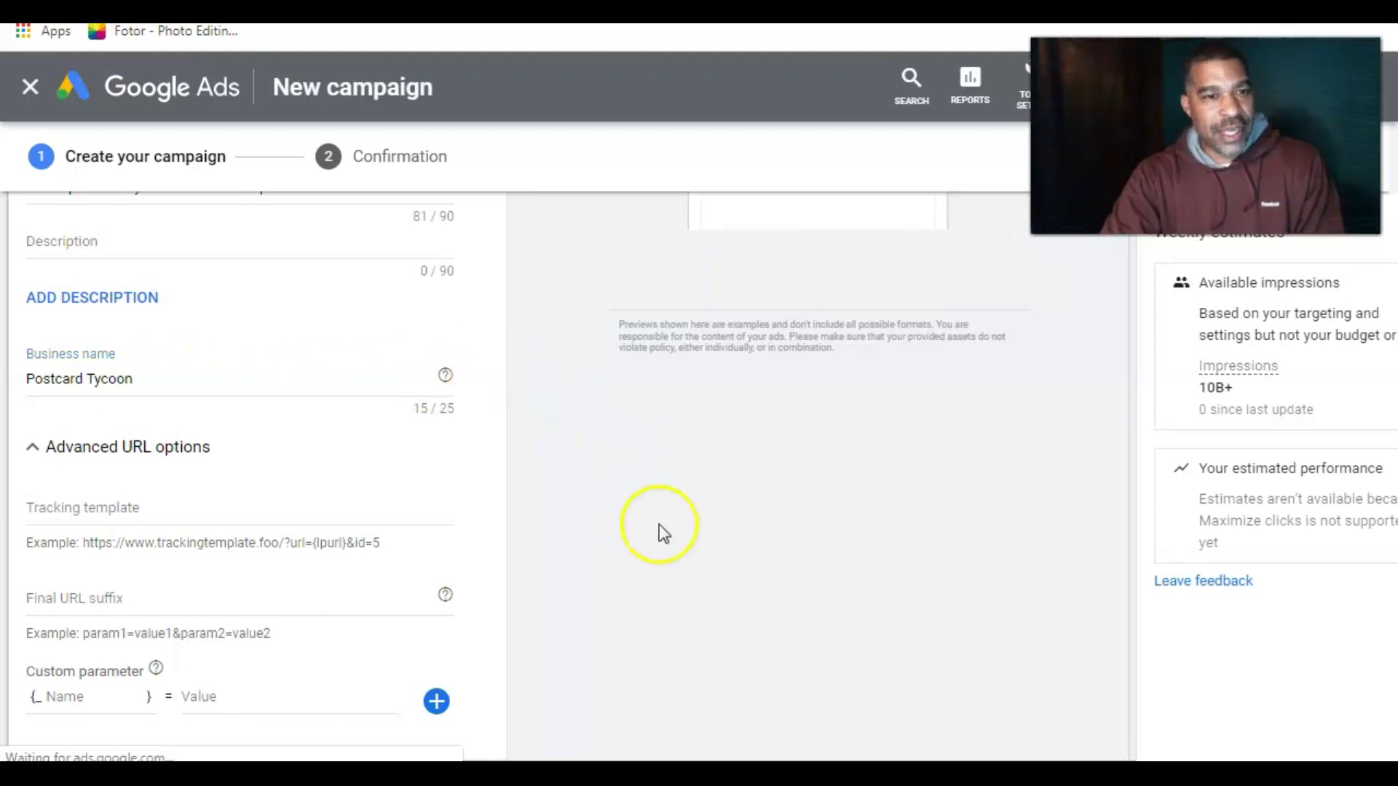
{"action": "left_click", "coordinate": [569, 617]}
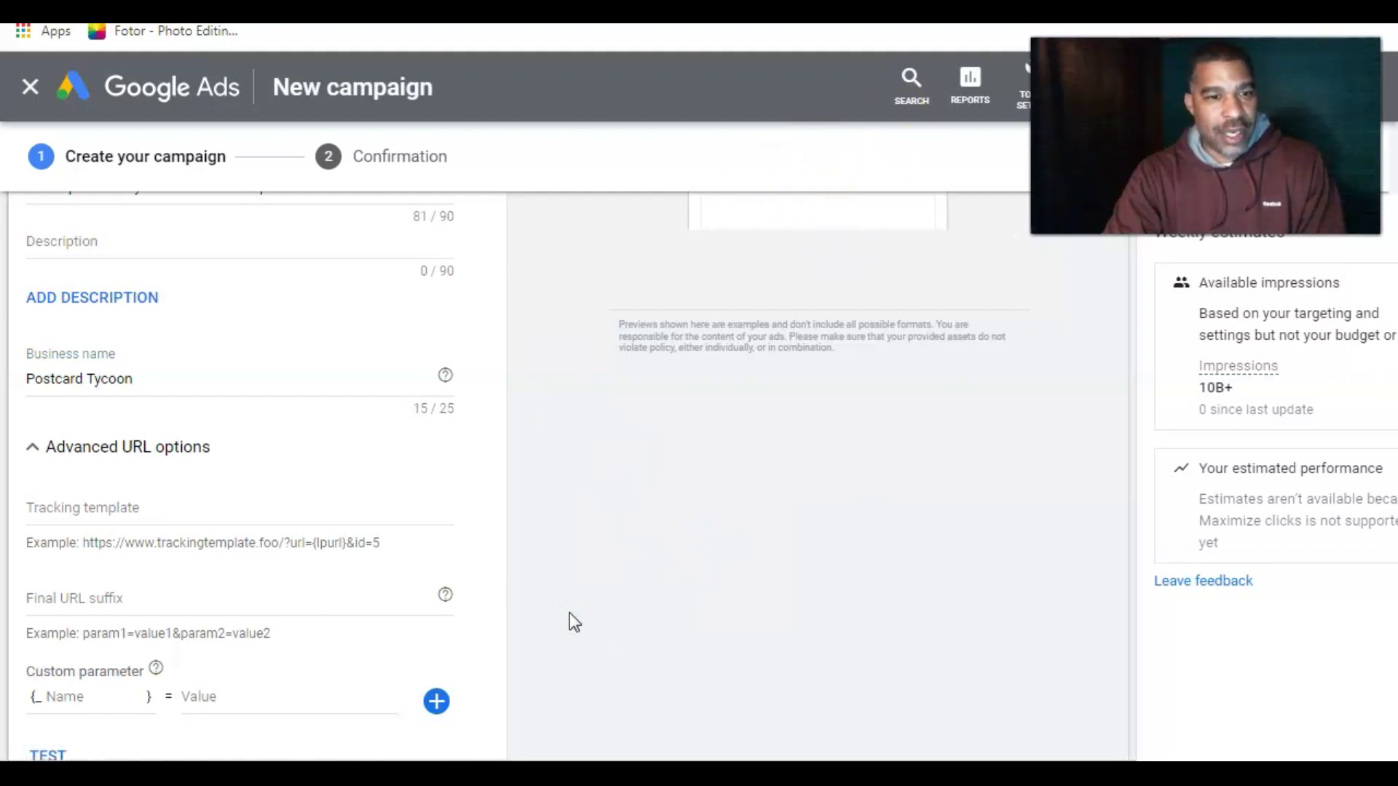
{"action": "scroll", "coordinate": [569, 613], "scroll_direction": "down", "scroll_amount": 2}
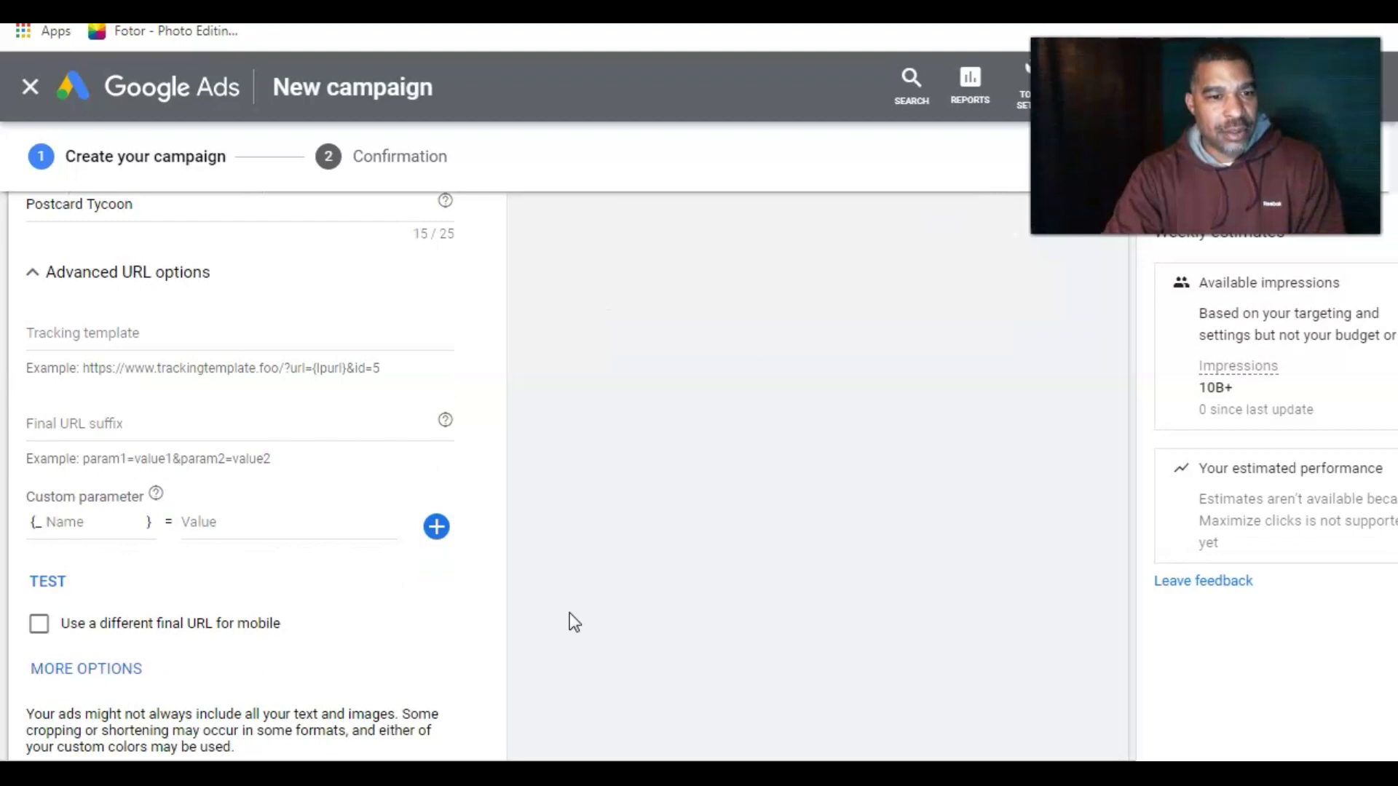
{"action": "scroll", "coordinate": [569, 612], "scroll_direction": "down", "scroll_amount": 2}
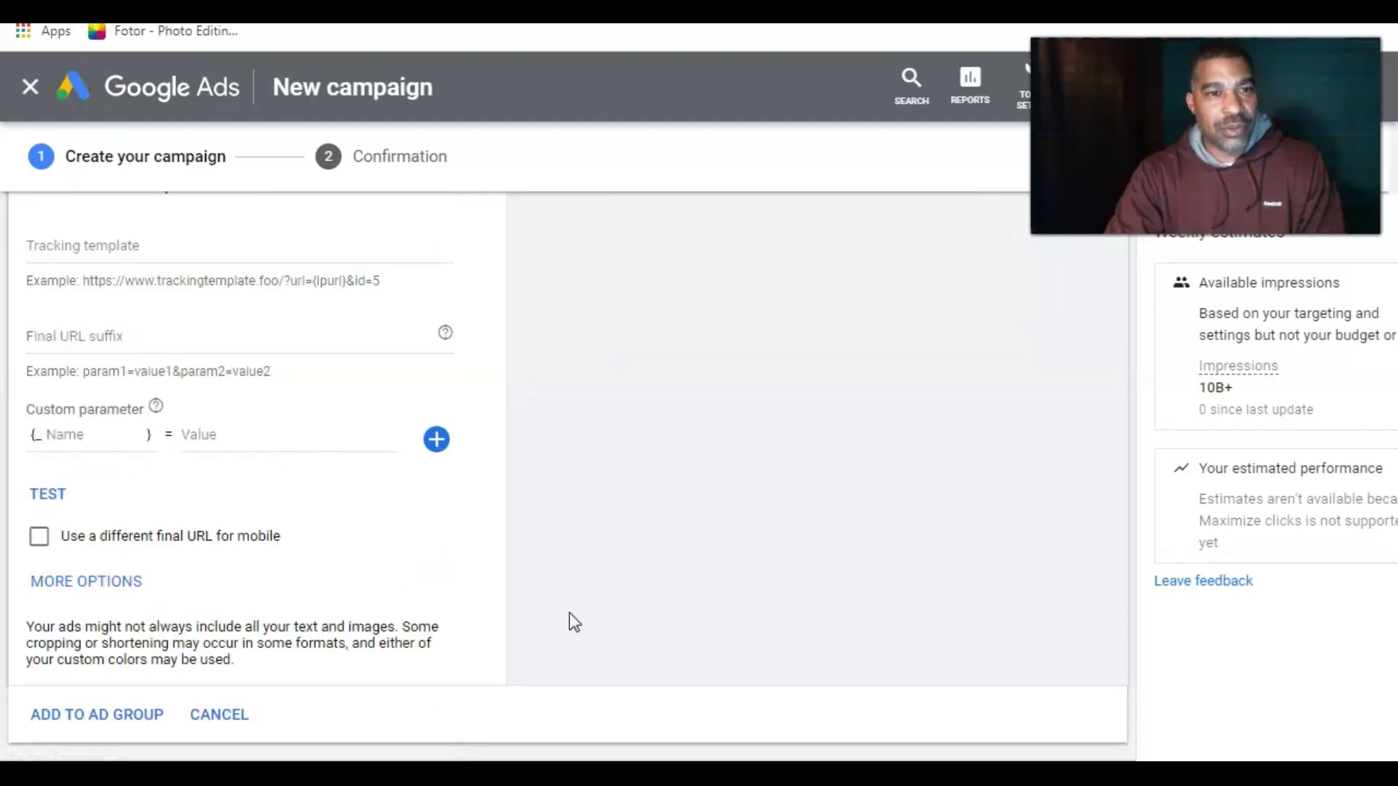
{"action": "scroll", "coordinate": [568, 613], "scroll_direction": "up", "scroll_amount": 2}
{"action": "scroll", "coordinate": [569, 613], "scroll_direction": "up", "scroll_amount": 1}
{"action": "scroll", "coordinate": [569, 613], "scroll_direction": "up", "scroll_amount": 1}
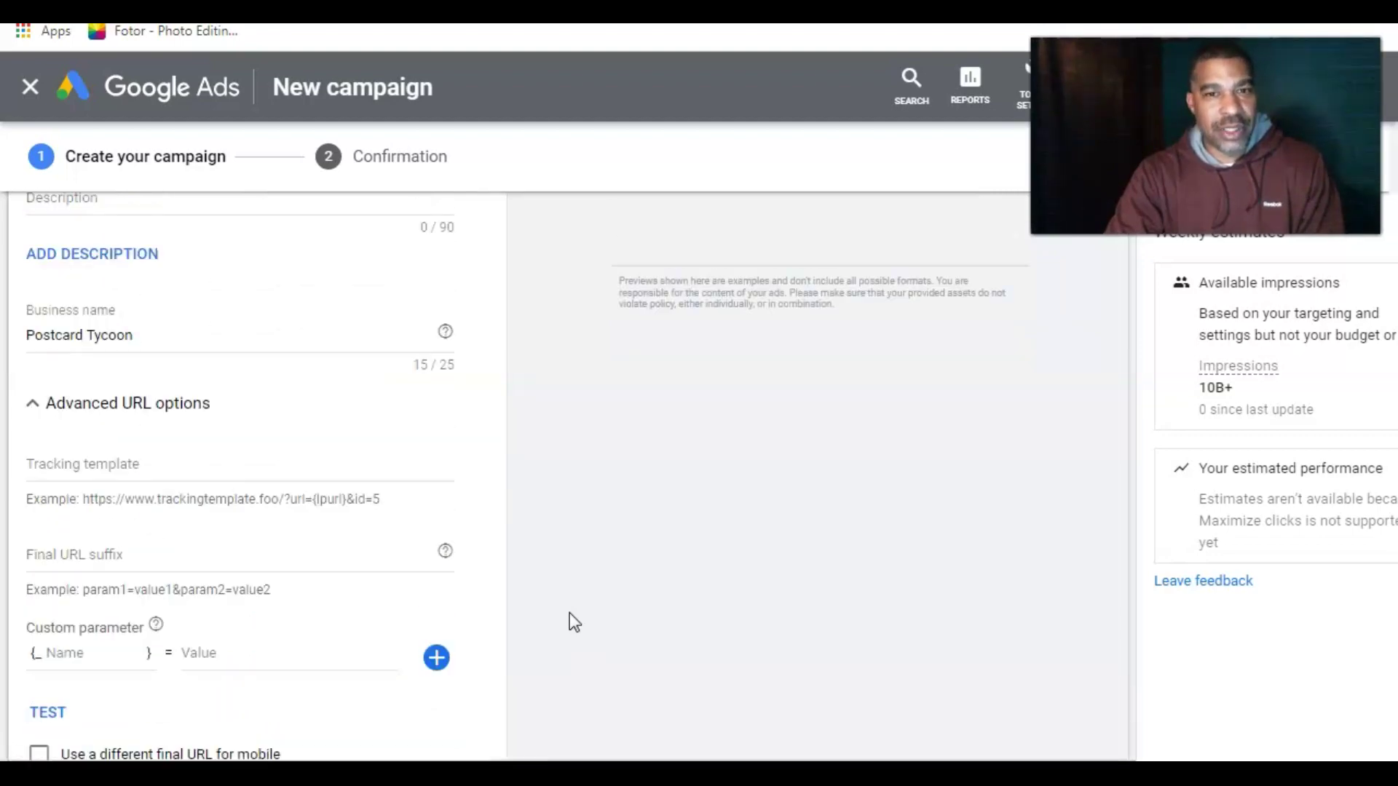
{"action": "scroll", "coordinate": [569, 612], "scroll_direction": "up", "scroll_amount": 3}
{"action": "scroll", "coordinate": [569, 612], "scroll_direction": "up", "scroll_amount": 1}
{"action": "scroll", "coordinate": [569, 613], "scroll_direction": "up", "scroll_amount": 1}
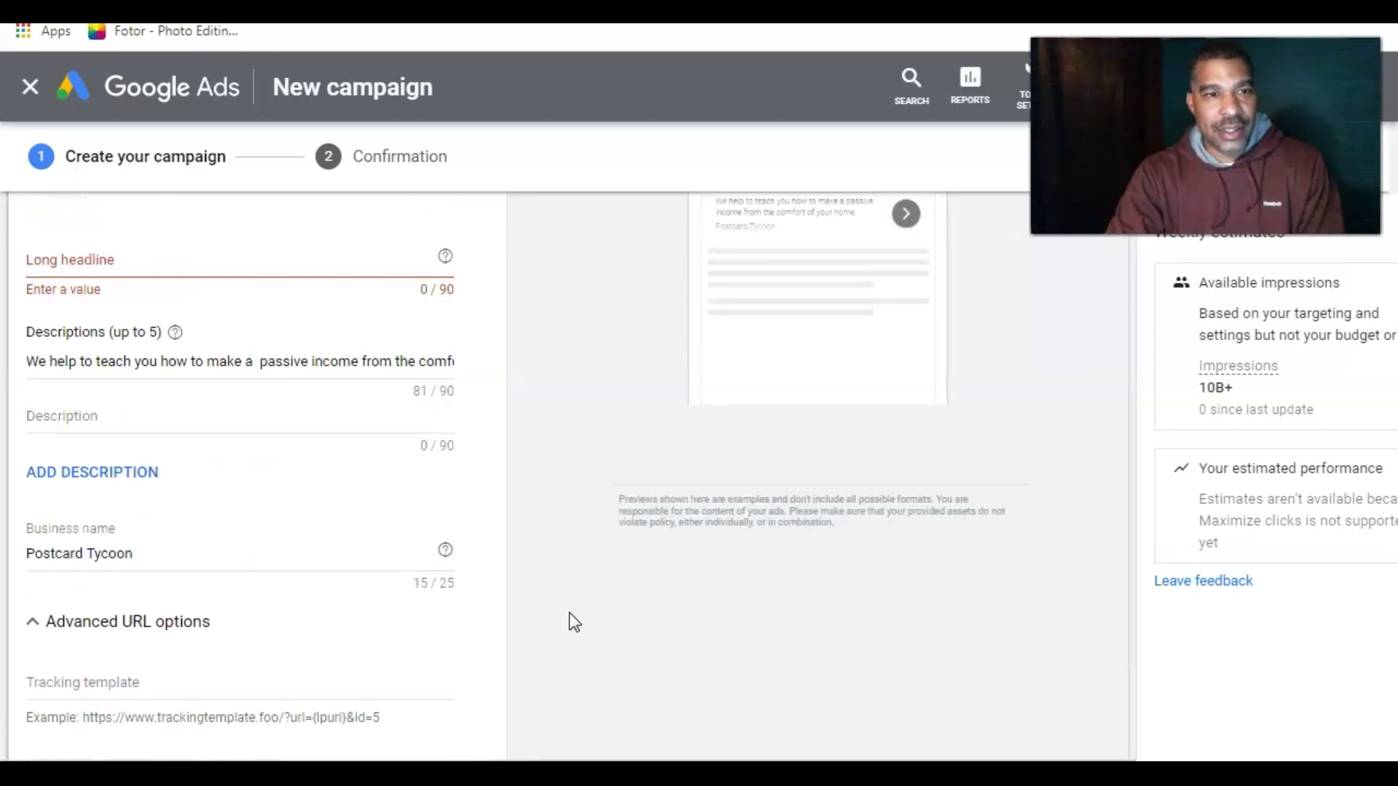
{"action": "scroll", "coordinate": [569, 612], "scroll_direction": "up", "scroll_amount": 1}
{"action": "scroll", "coordinate": [568, 613], "scroll_direction": "up", "scroll_amount": 2}
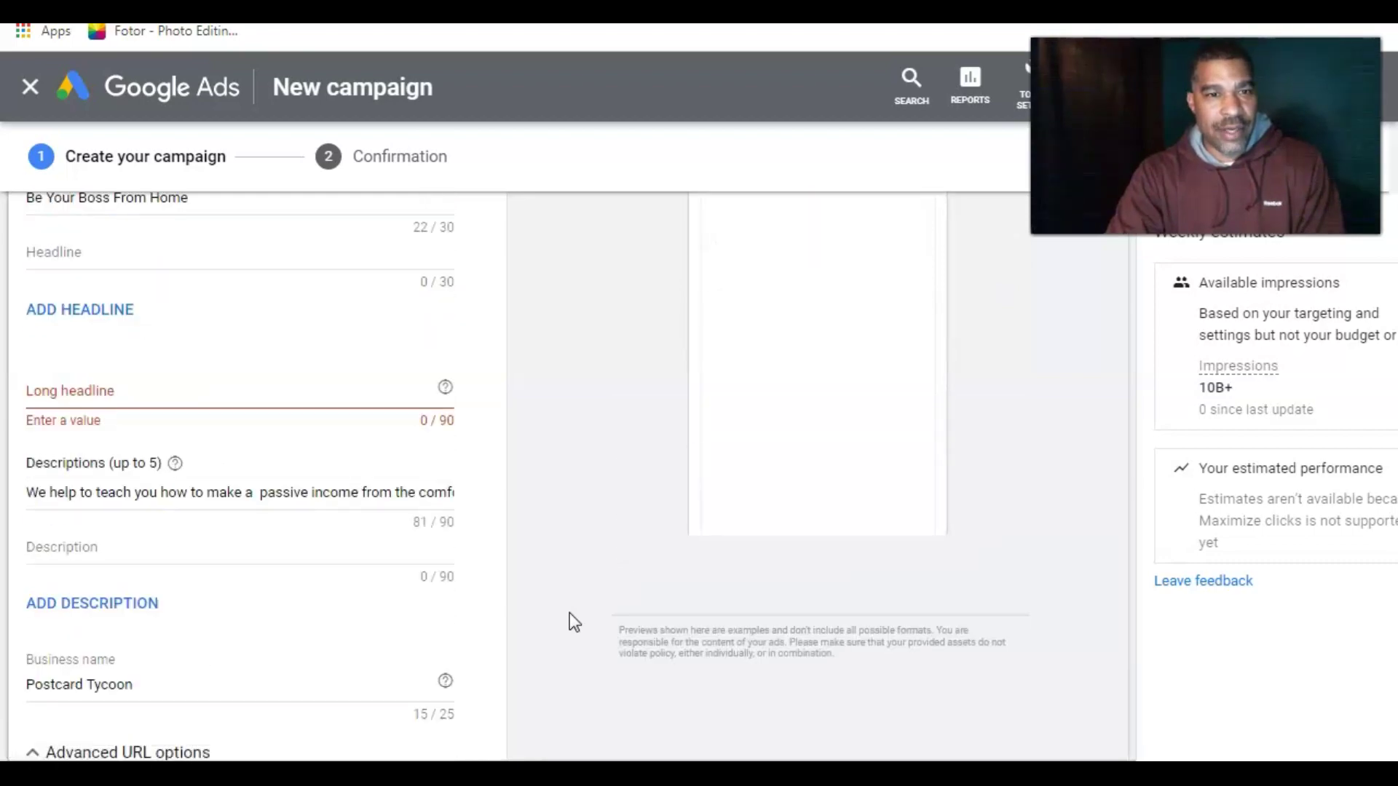
{"action": "scroll", "coordinate": [570, 623], "scroll_direction": "up", "scroll_amount": 2}
{"action": "scroll", "coordinate": [570, 622], "scroll_direction": "up", "scroll_amount": 3}
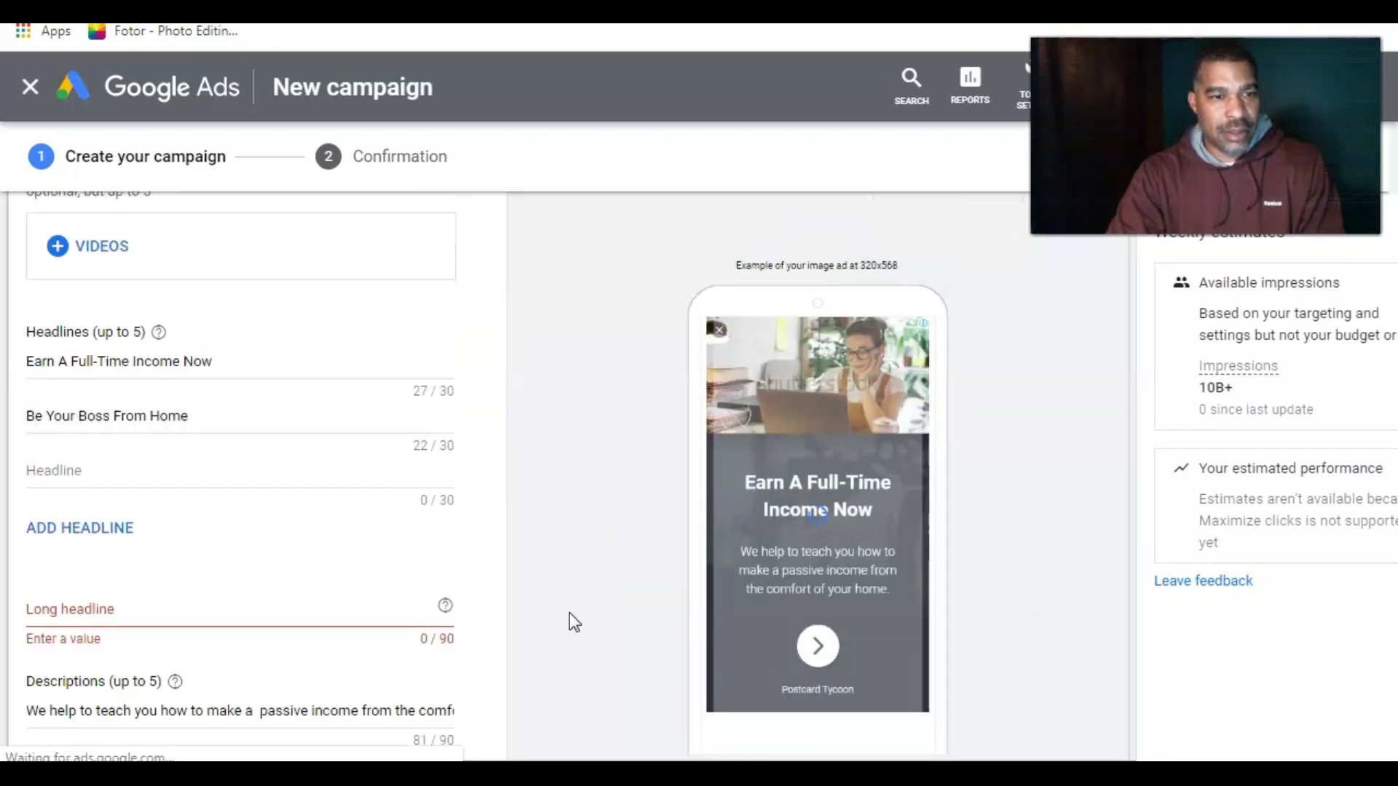
{"action": "left_click", "coordinate": [88, 614]}
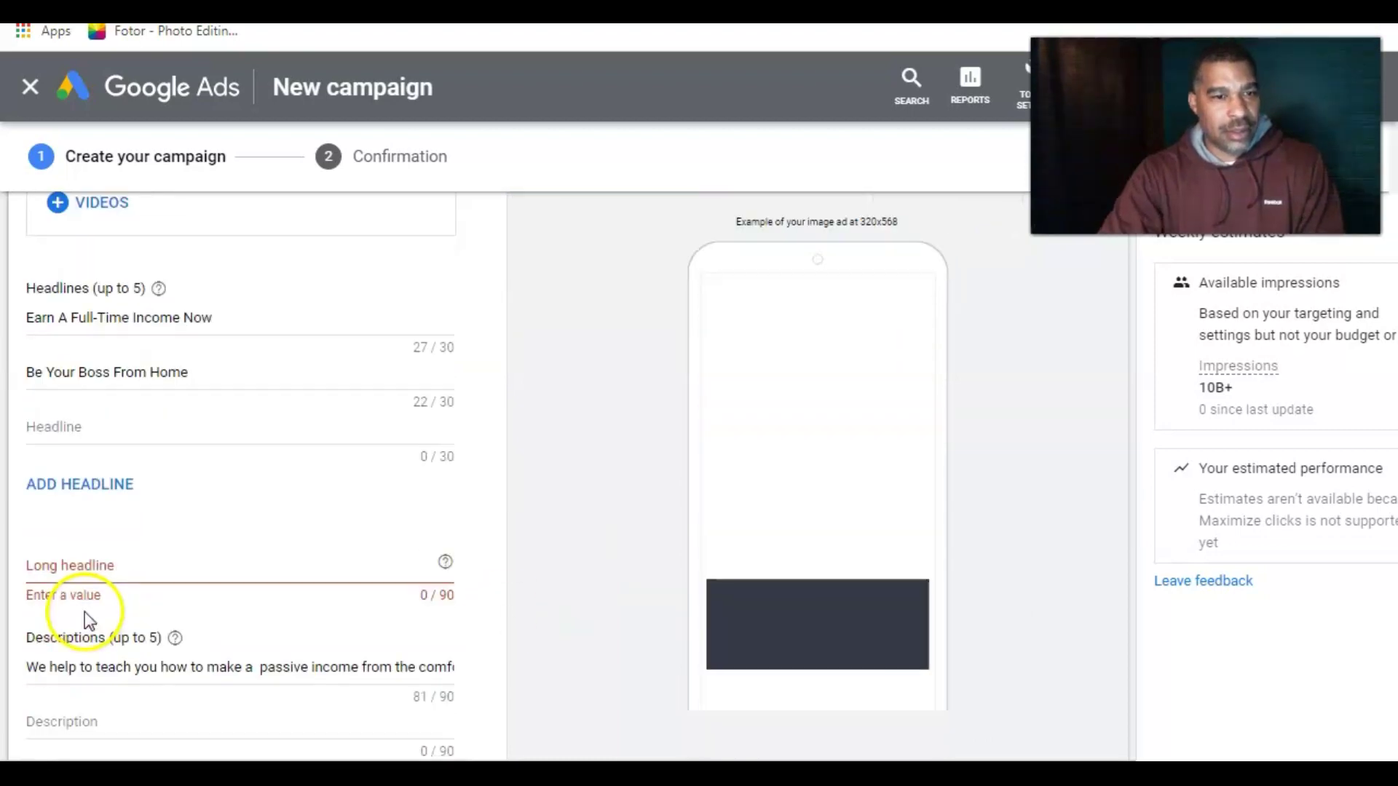
{"action": "left_click", "coordinate": [97, 563]}
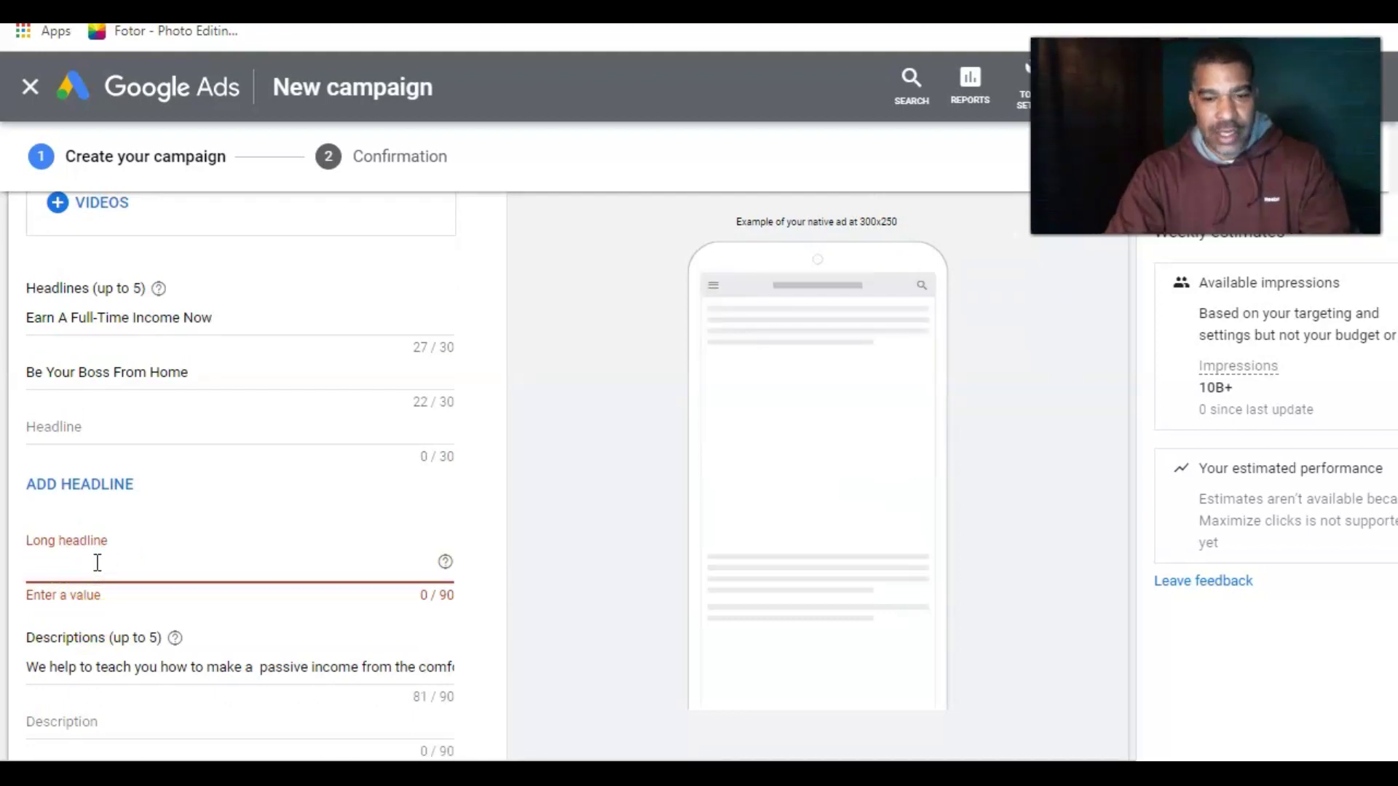
{"action": "type", "text": "Ea"}
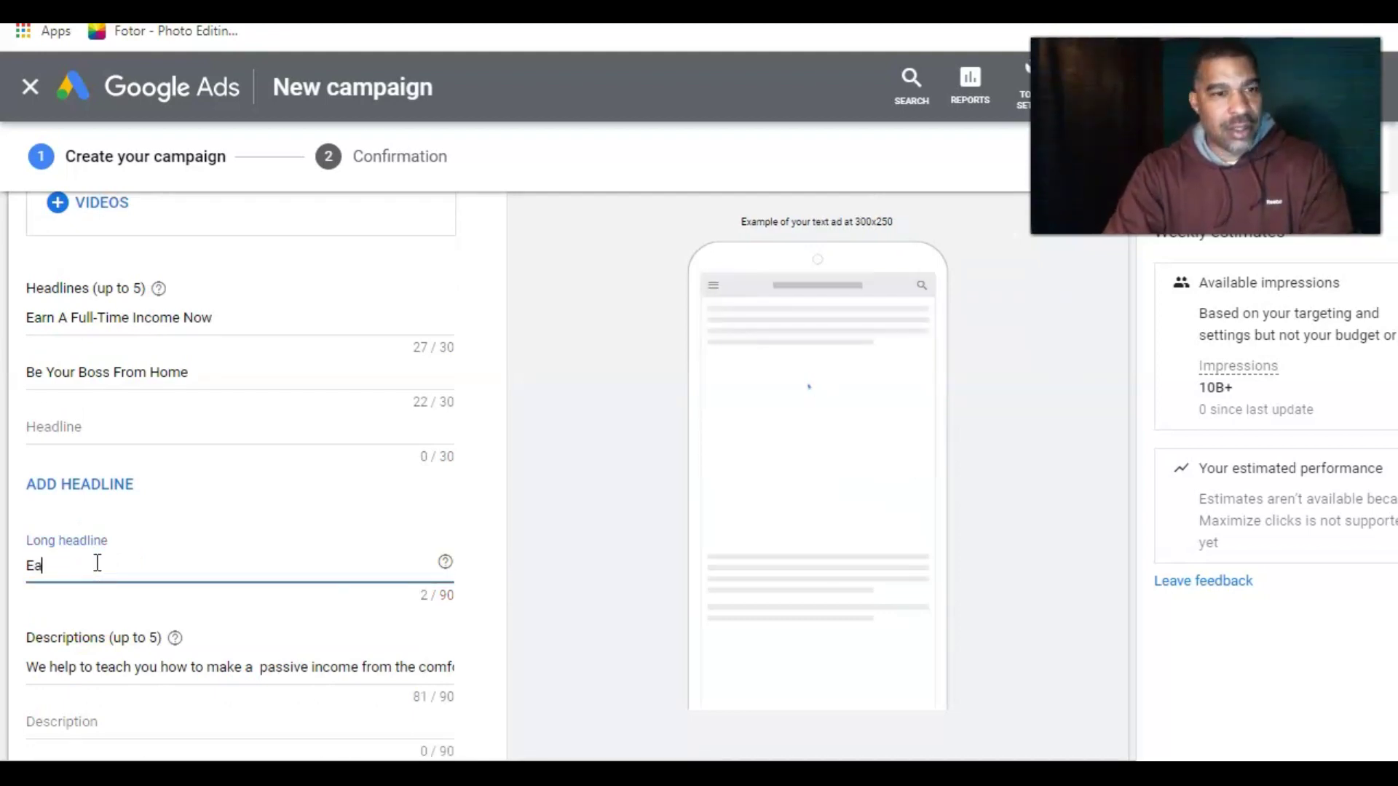
{"action": "type", "text": "rn "}
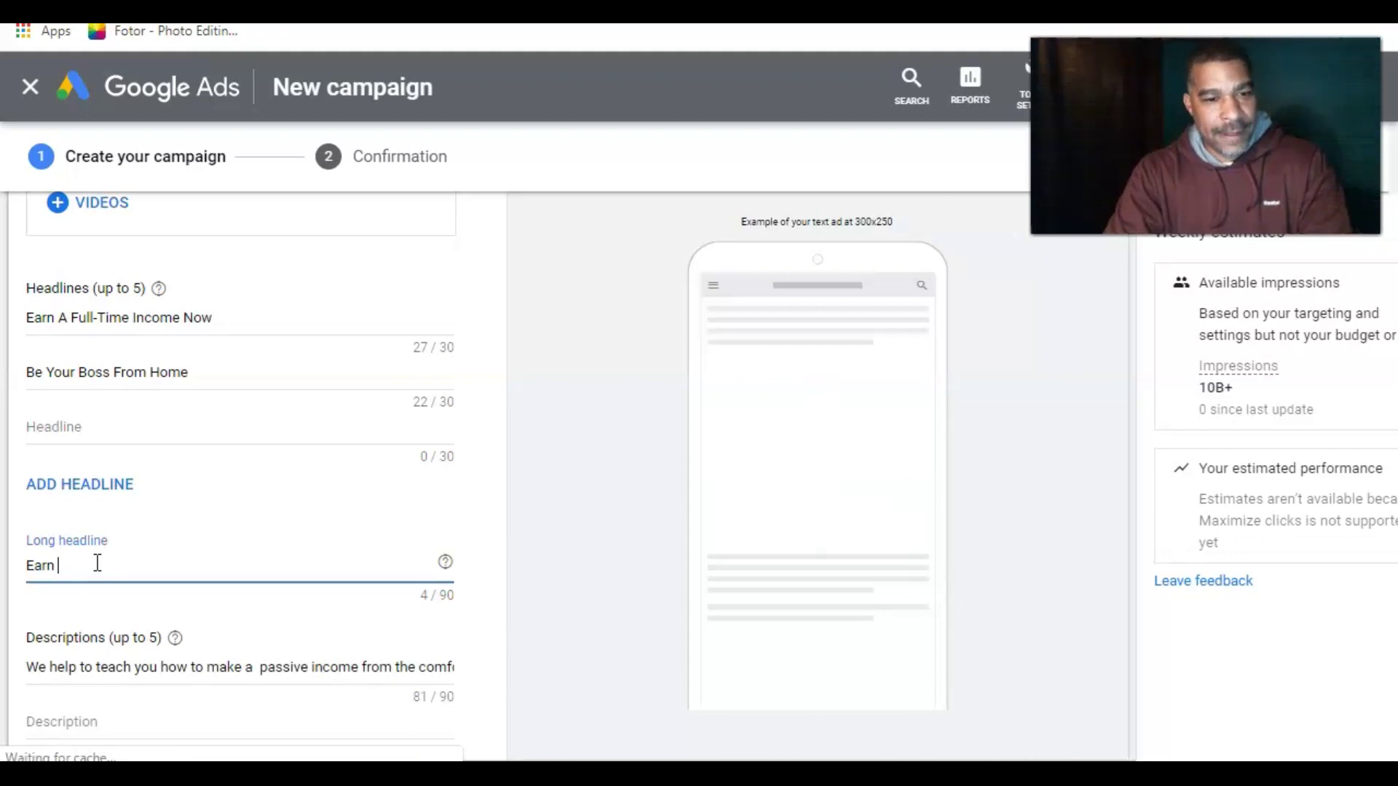
{"action": "type", "text": "A "}
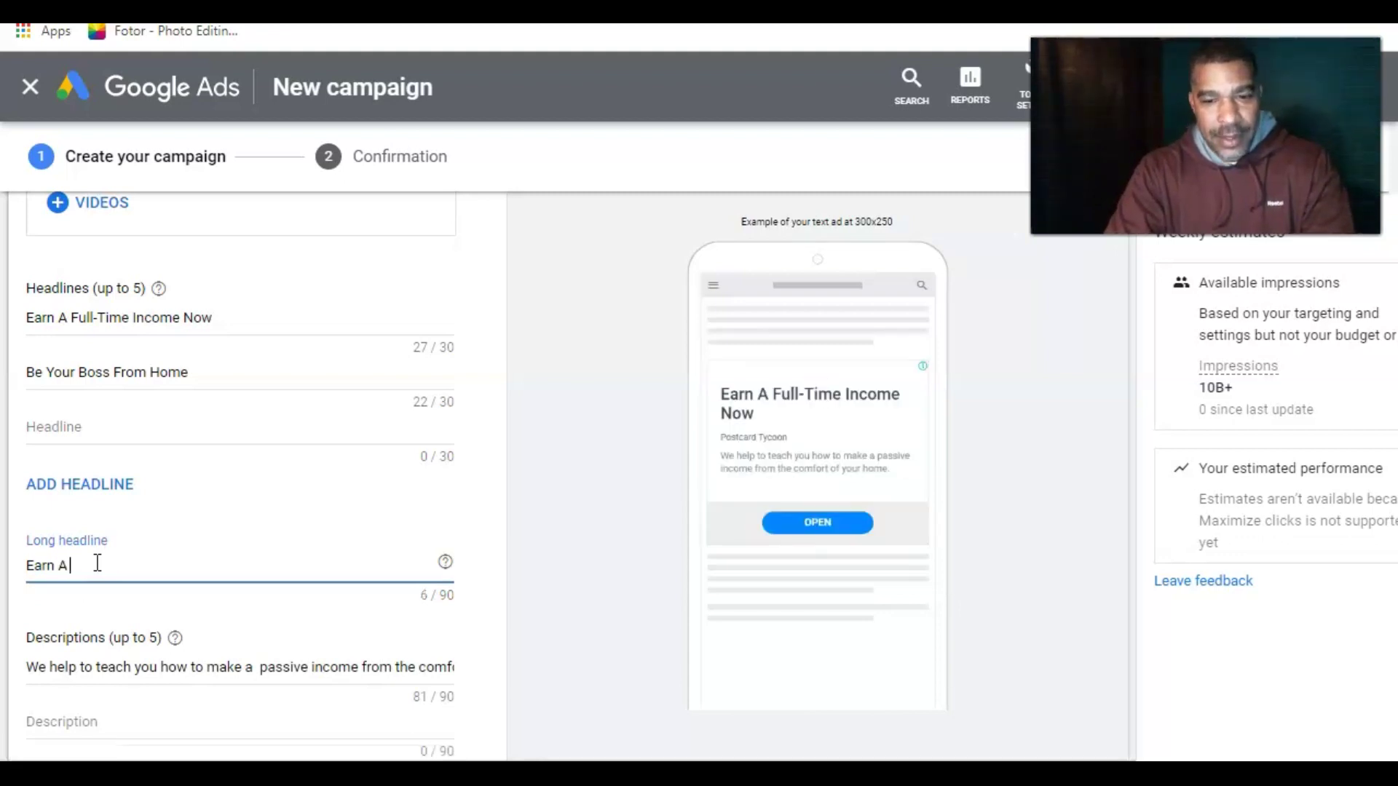
{"action": "type", "text": "Passive"}
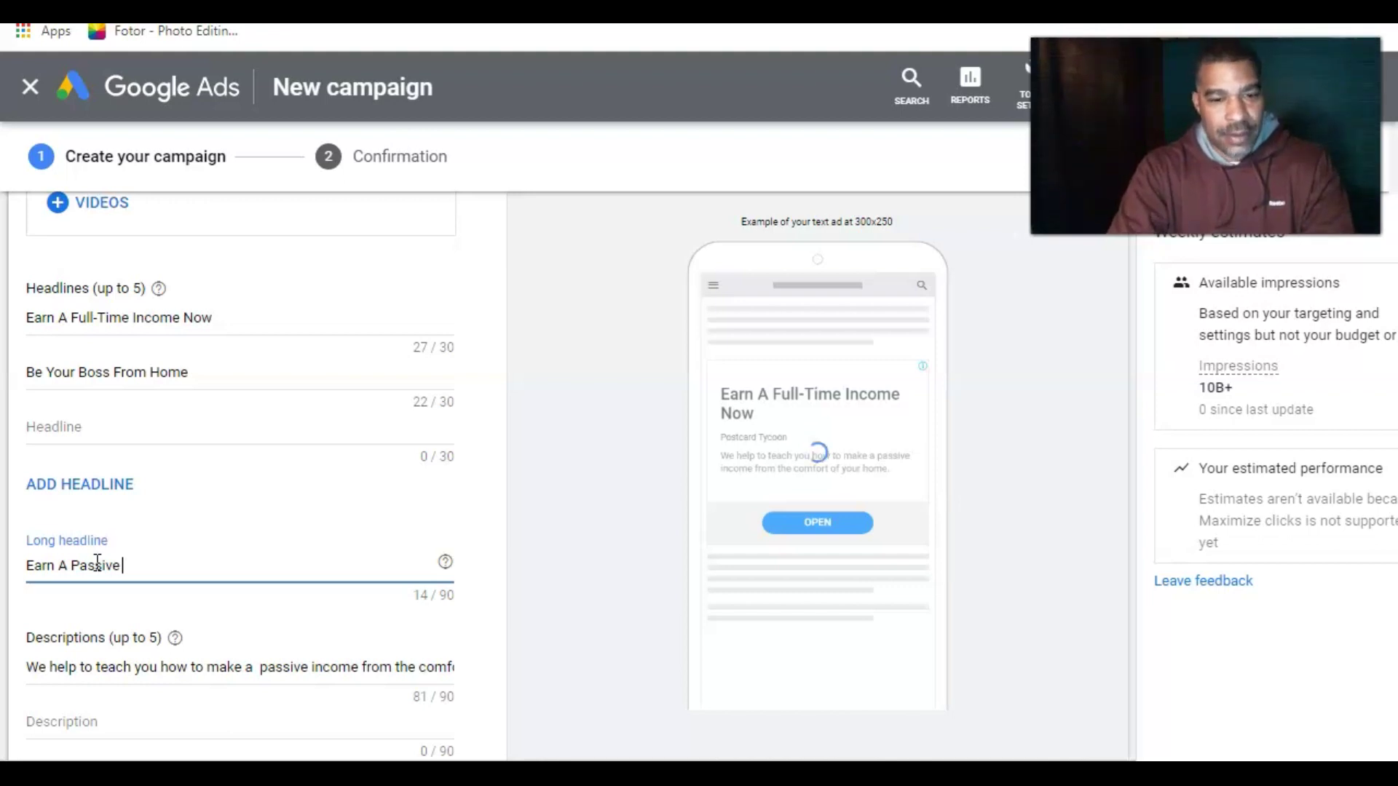
{"action": "type", "text": " Income From The Comfort"}
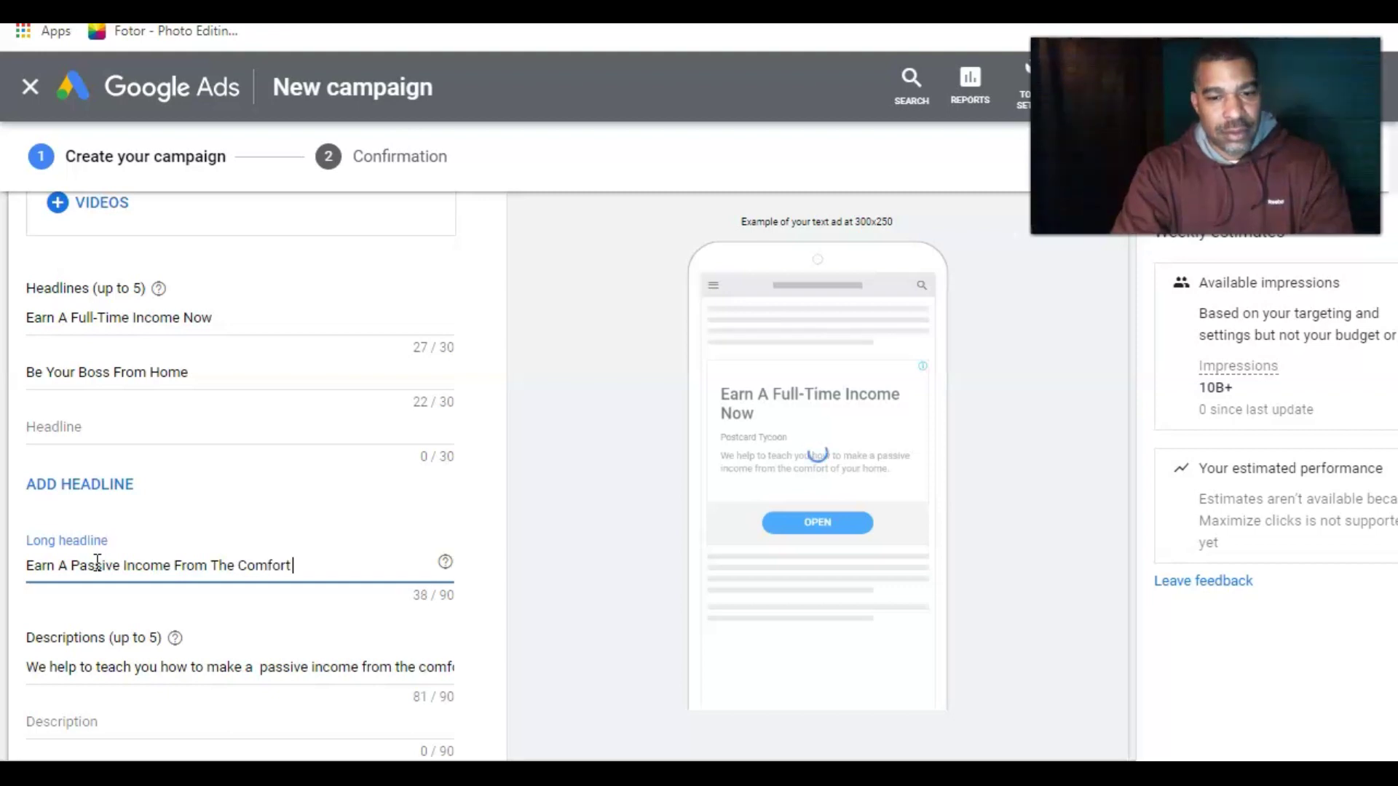
{"action": "type", "text": " O"}
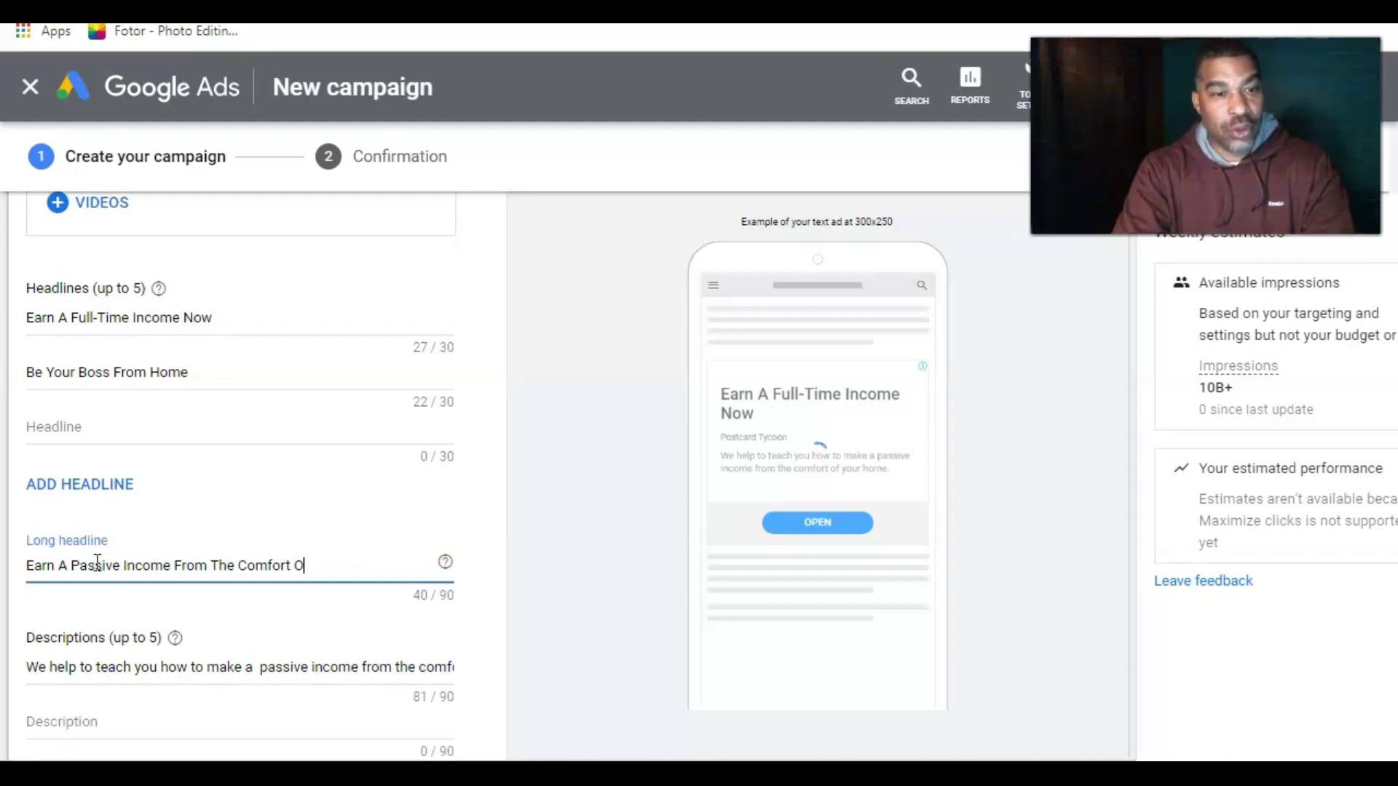
{"action": "type", "text": "f Your"}
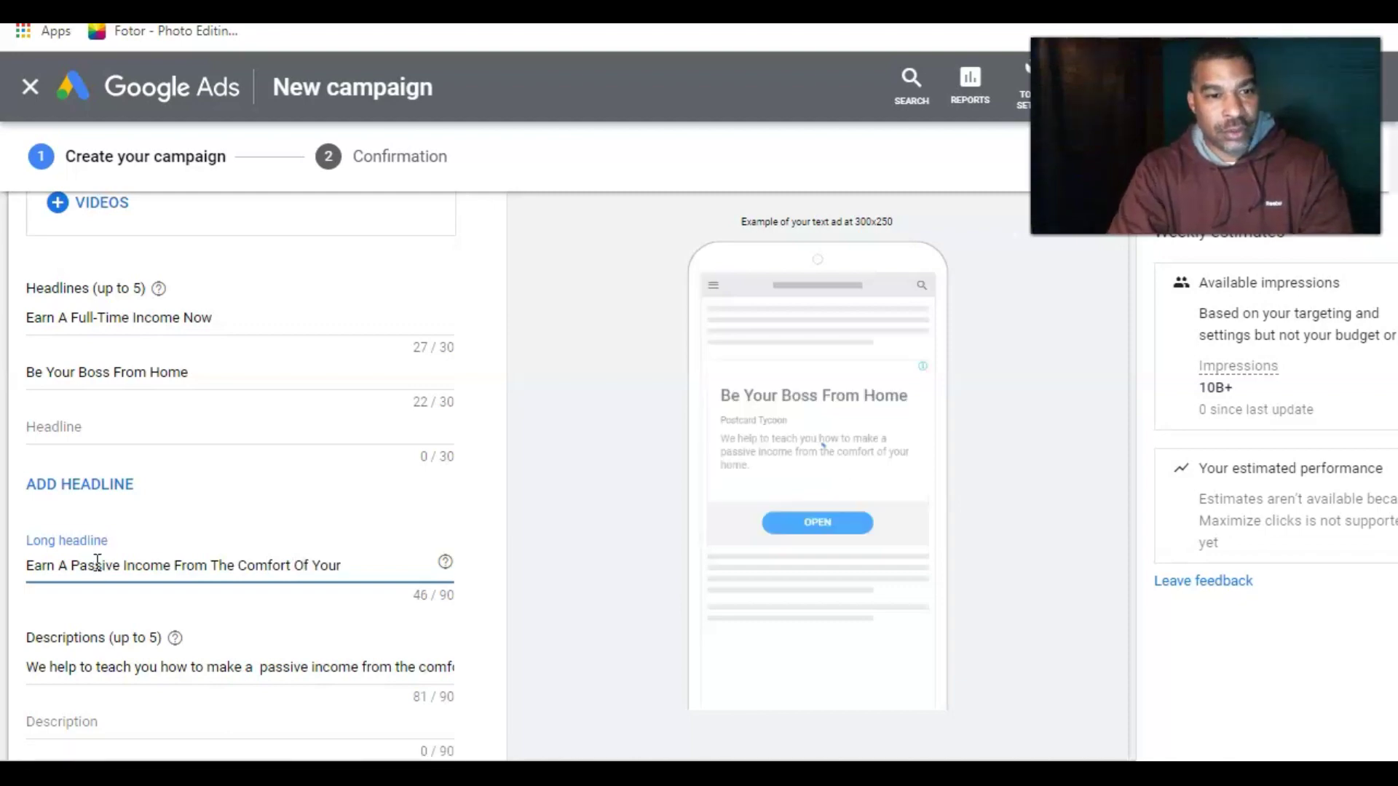
{"action": "type", "text": " Home."}
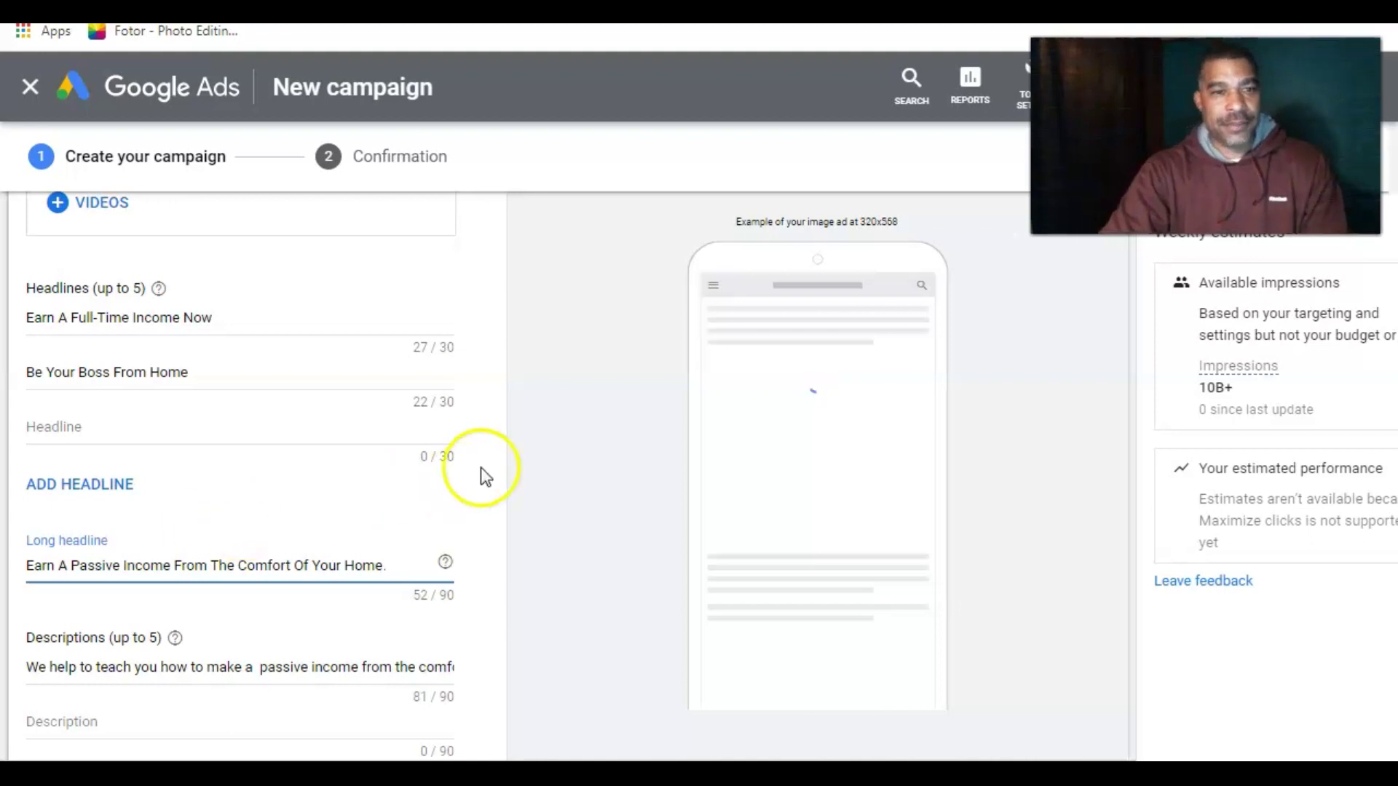
Step: Set the long headline to 'Earn A Passive Income From The Comfort Of Your Home.'
{"action": "left_click", "coordinate": [549, 442]}
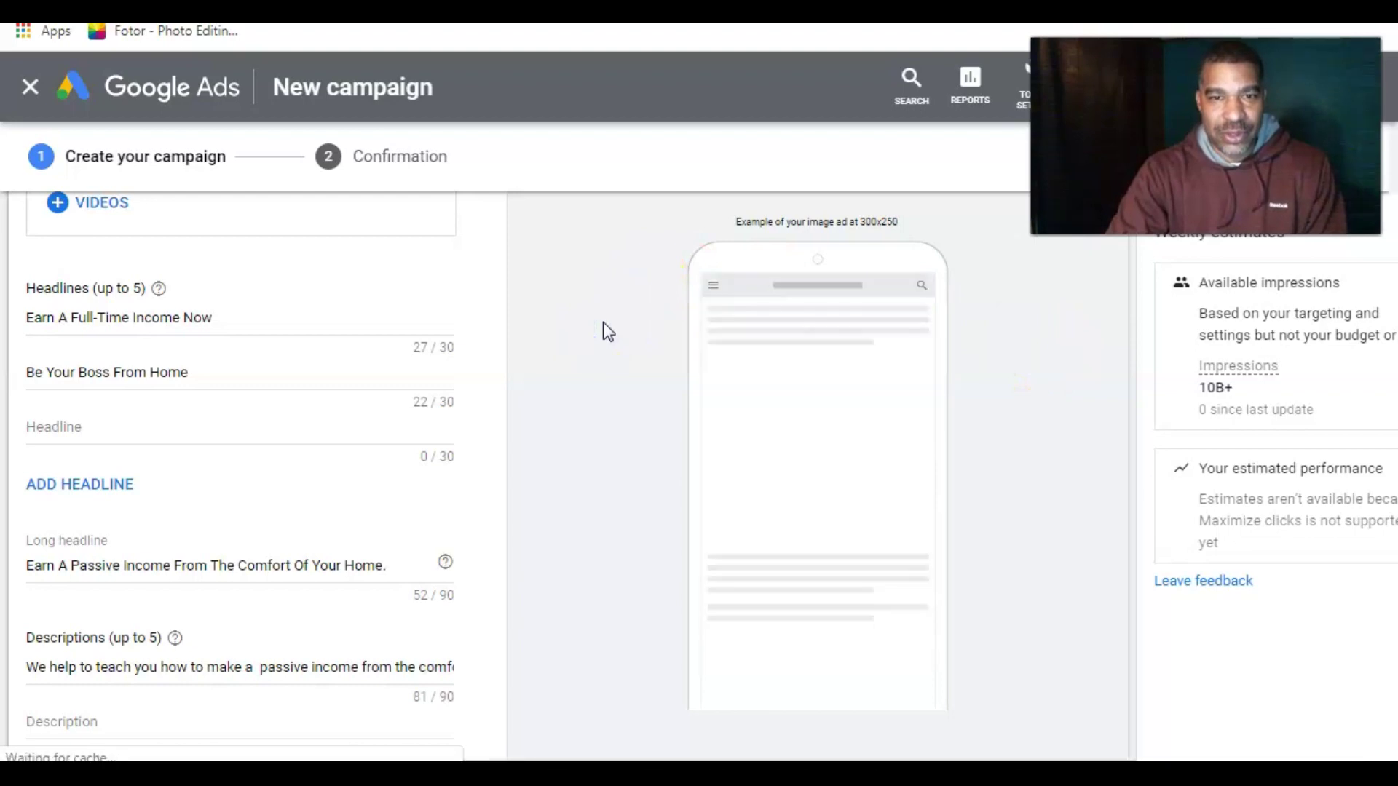
{"action": "scroll", "coordinate": [603, 322], "scroll_direction": "up", "scroll_amount": 1}
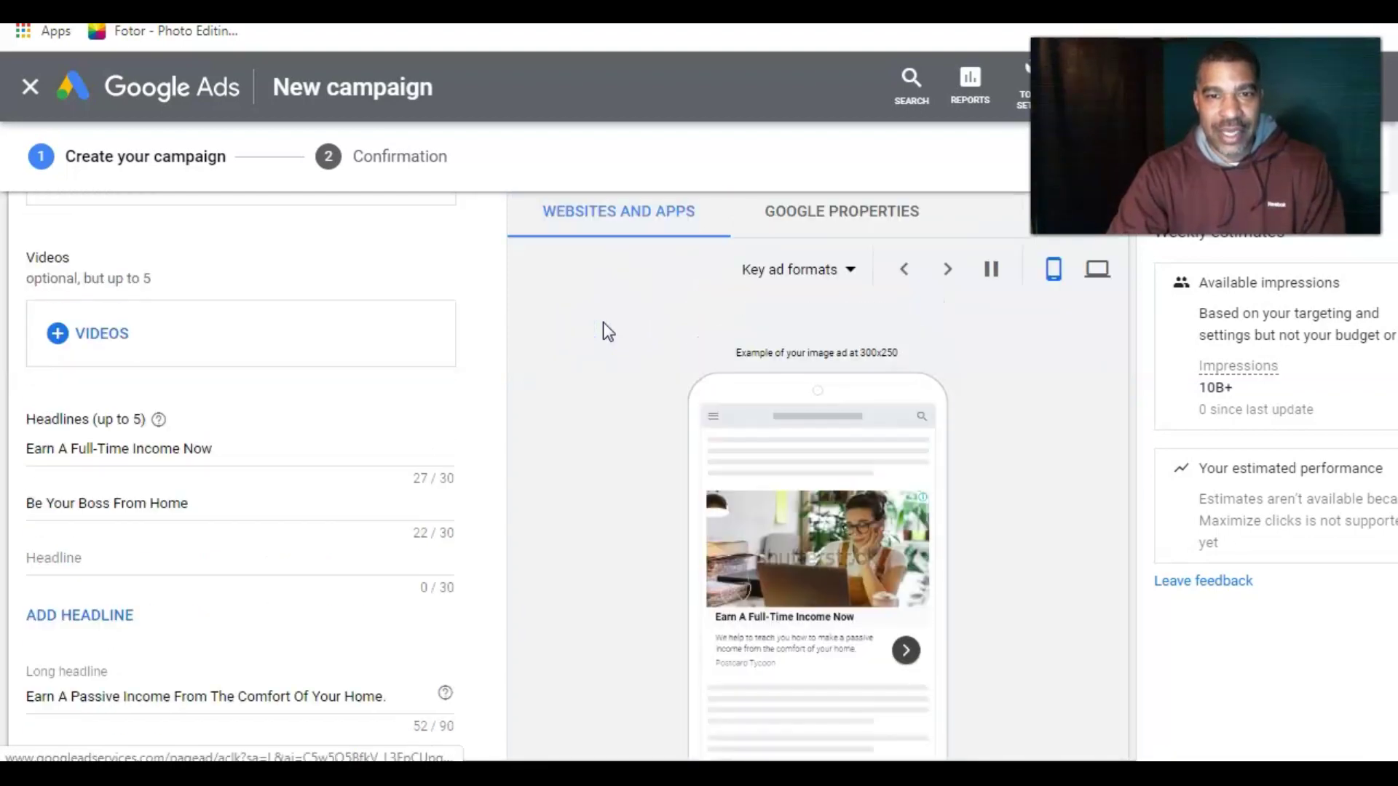
{"action": "scroll", "coordinate": [604, 323], "scroll_direction": "up", "scroll_amount": 1}
Step: Pause the ad preview on the native format showing photo, headline, description and Postcard Tycoon
{"action": "left_click", "coordinate": [773, 399]}
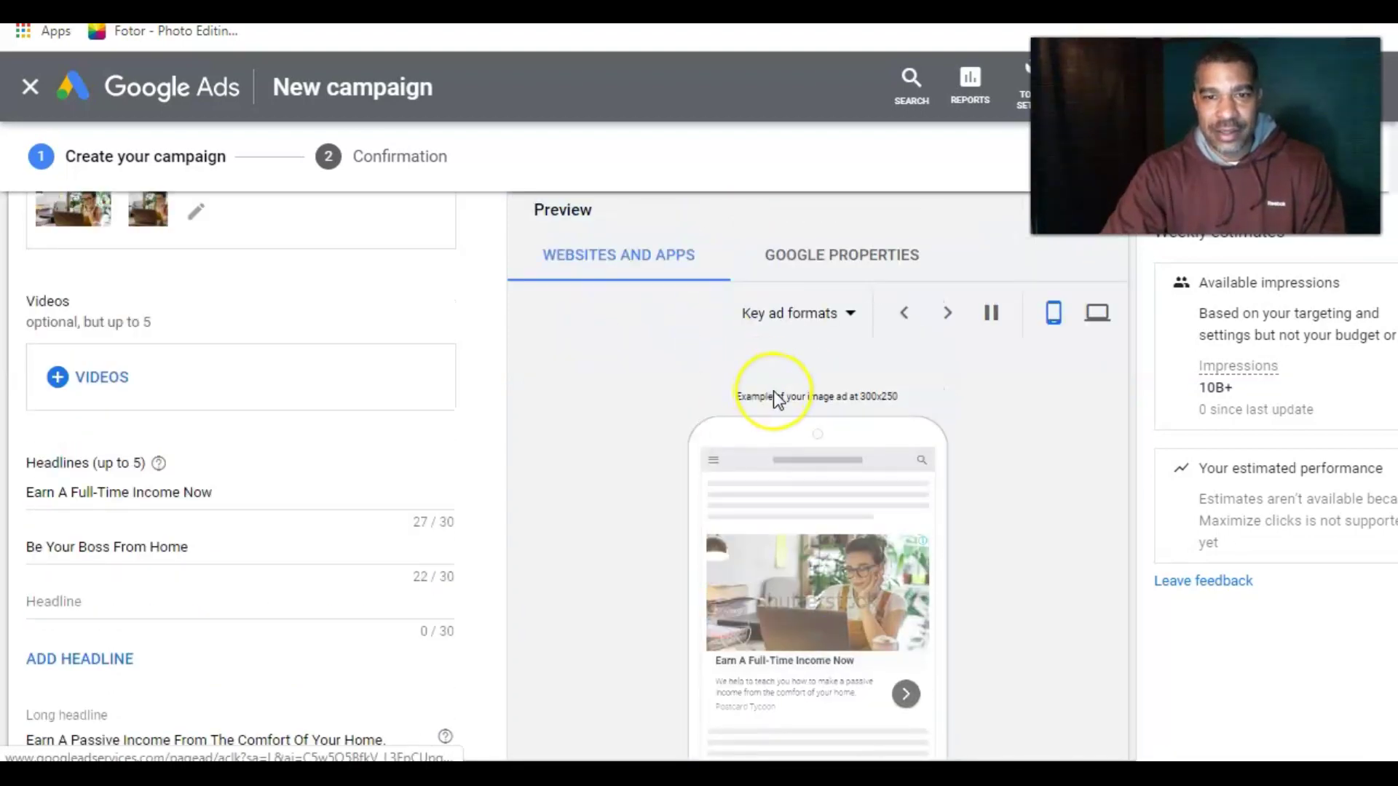
{"action": "scroll", "coordinate": [773, 396], "scroll_direction": "down", "scroll_amount": 1}
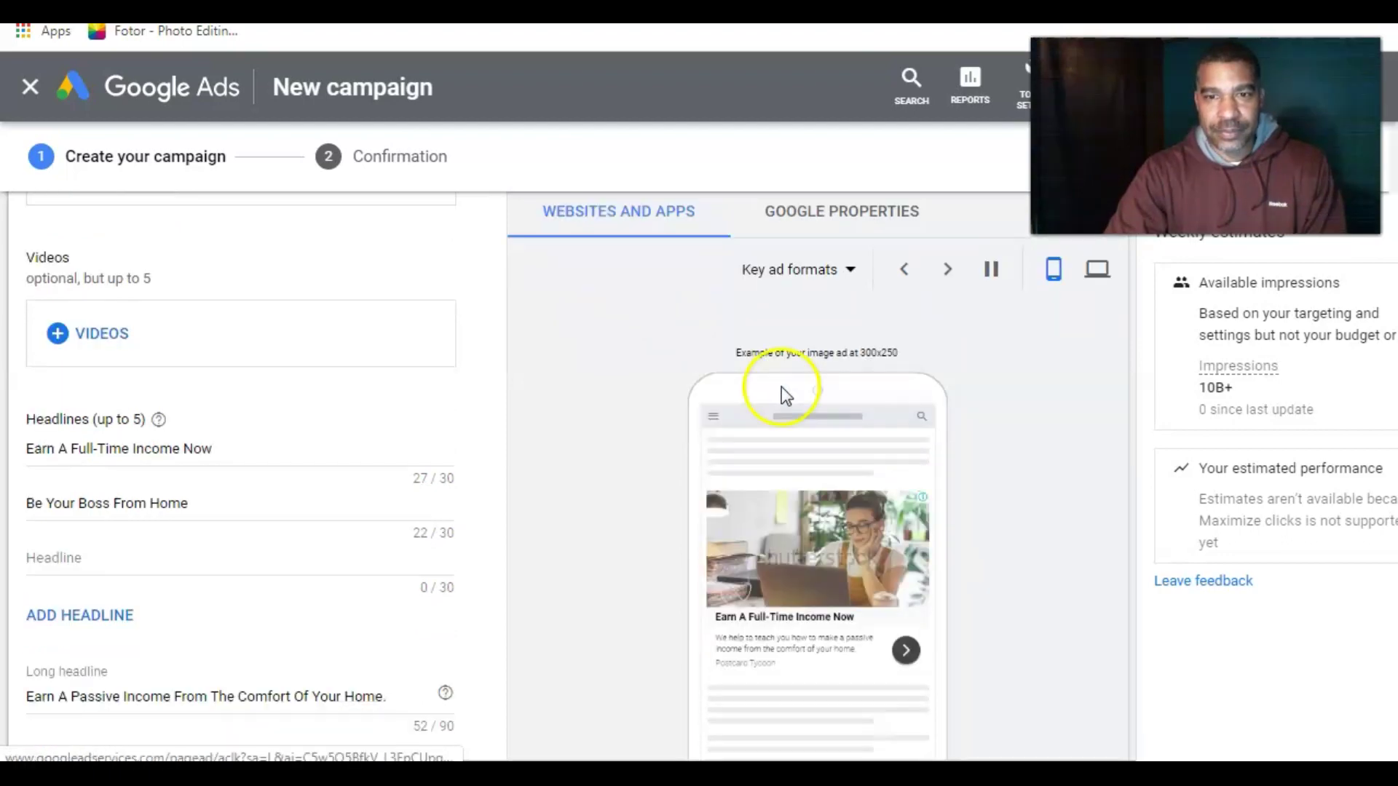
{"action": "left_click", "coordinate": [948, 274]}
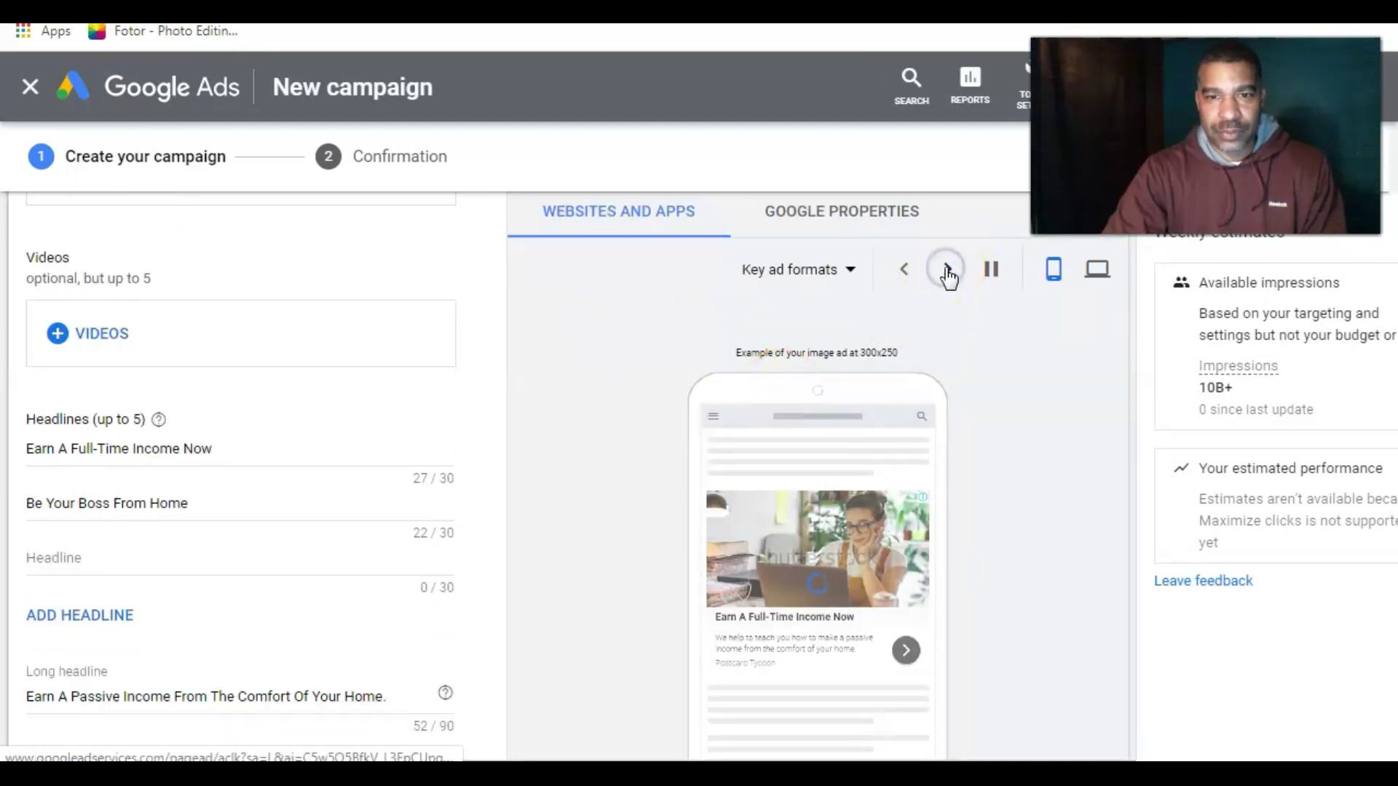
{"action": "left_click", "coordinate": [948, 274]}
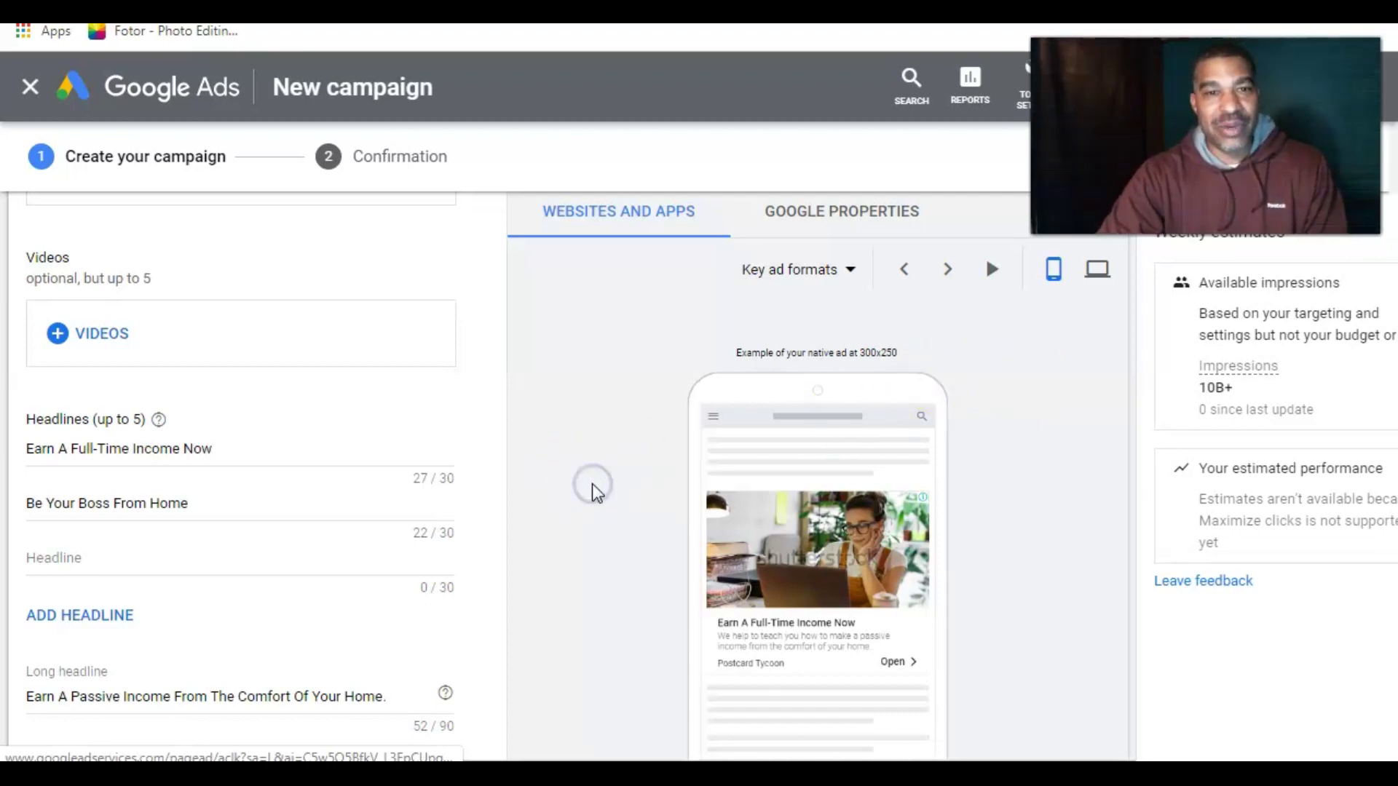
{"action": "scroll", "coordinate": [593, 484], "scroll_direction": "down", "scroll_amount": 1}
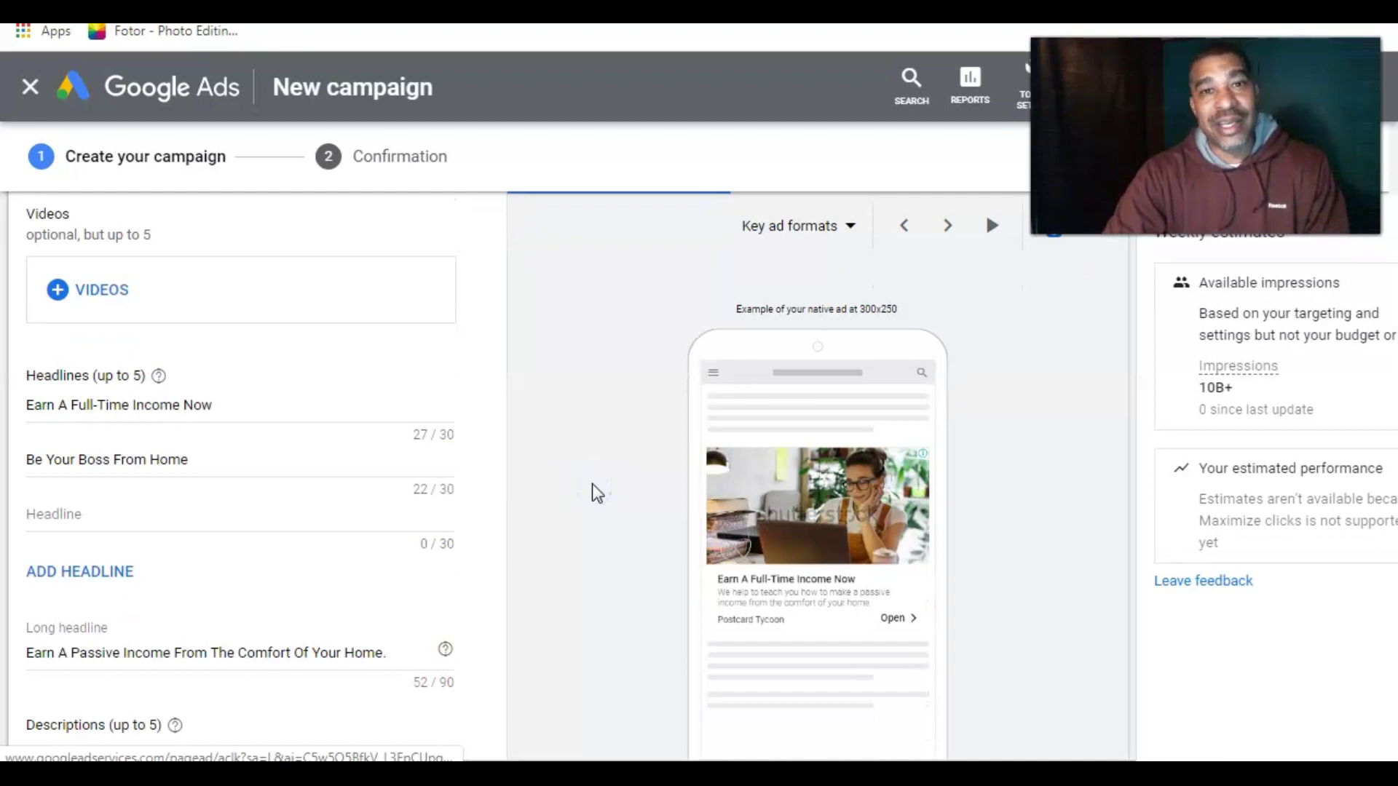
{"action": "scroll", "coordinate": [592, 493], "scroll_direction": "down", "scroll_amount": 1}
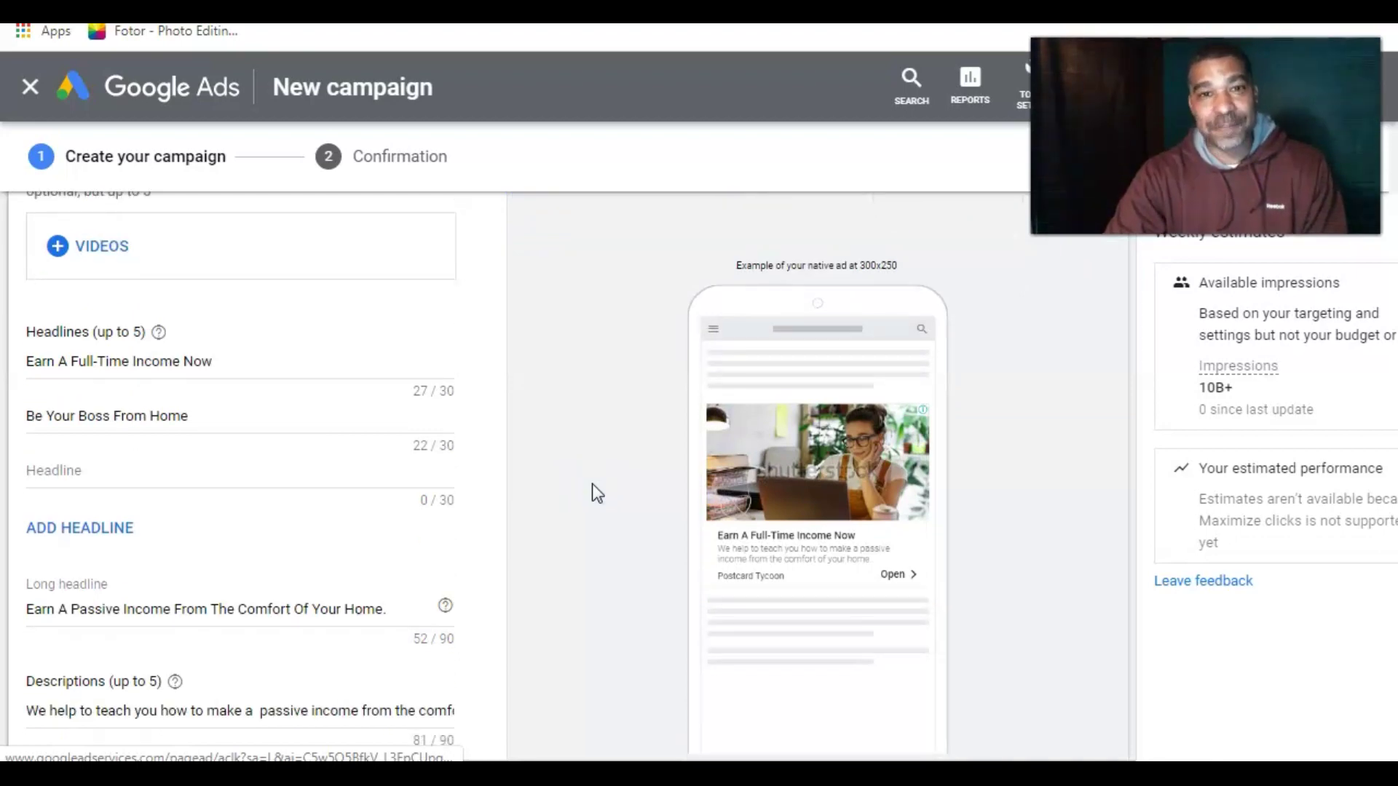
{"action": "scroll", "coordinate": [593, 484], "scroll_direction": "down", "scroll_amount": 1}
{"action": "scroll", "coordinate": [592, 484], "scroll_direction": "down", "scroll_amount": 1}
{"action": "scroll", "coordinate": [592, 492], "scroll_direction": "down", "scroll_amount": 1}
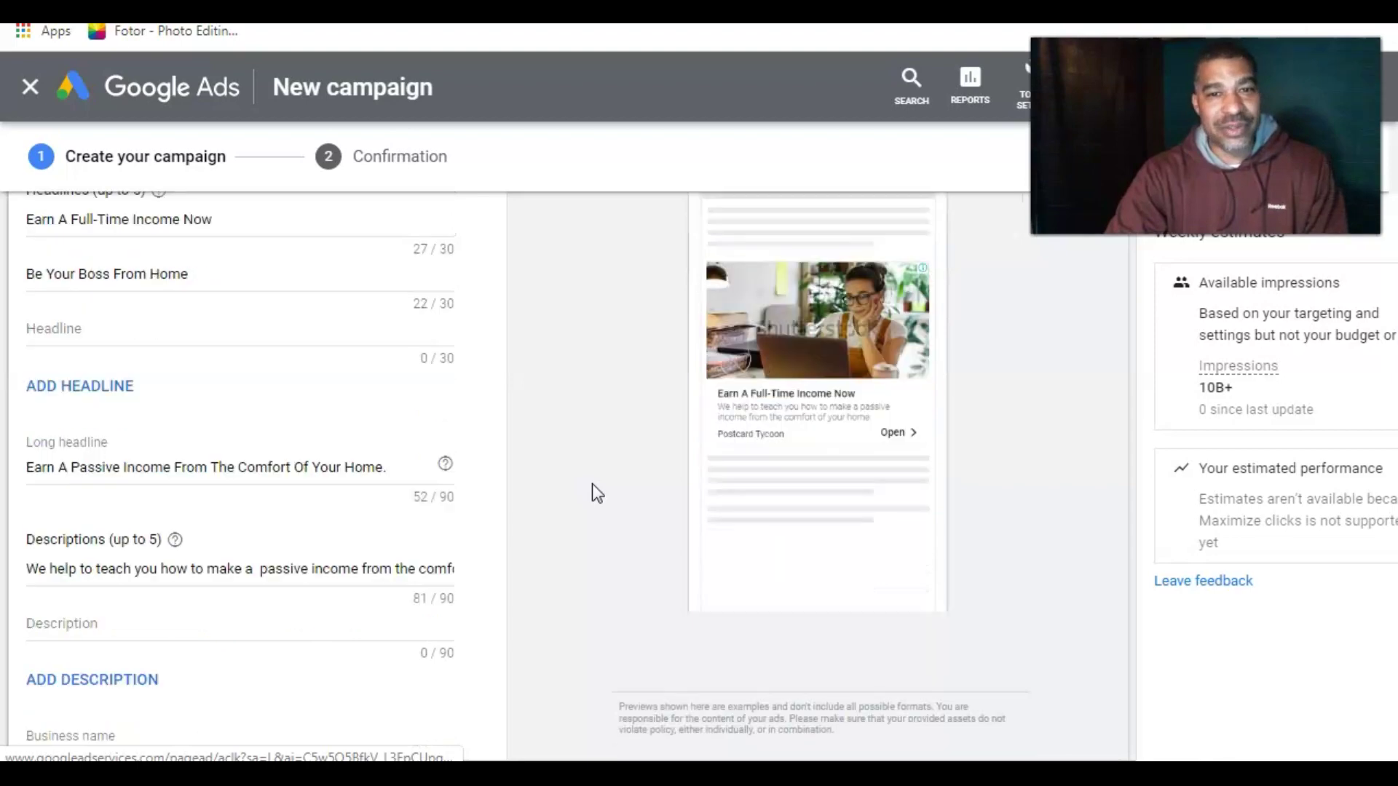
{"action": "scroll", "coordinate": [592, 492], "scroll_direction": "down", "scroll_amount": 2}
{"action": "scroll", "coordinate": [592, 492], "scroll_direction": "down", "scroll_amount": 2}
{"action": "scroll", "coordinate": [591, 493], "scroll_direction": "down", "scroll_amount": 1}
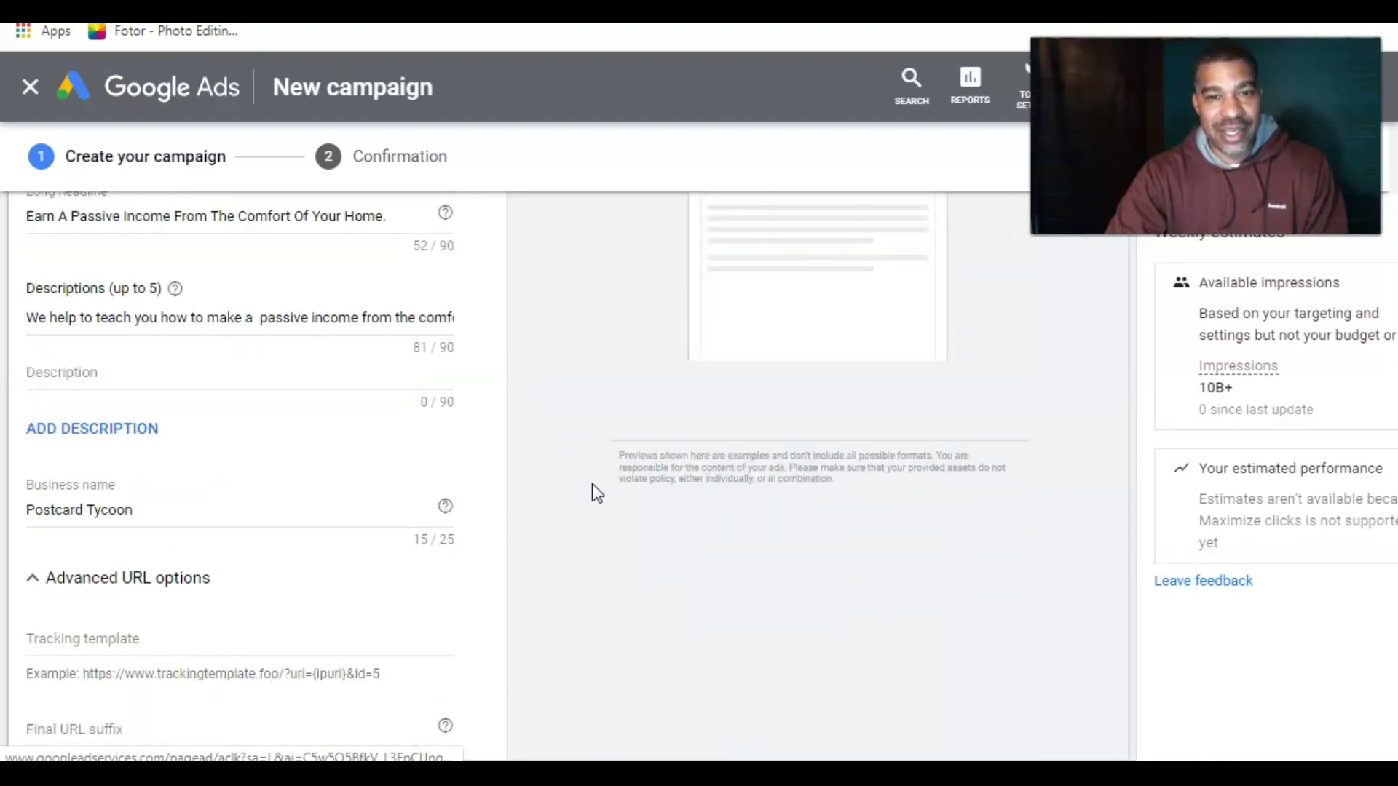
{"action": "scroll", "coordinate": [593, 493], "scroll_direction": "down", "scroll_amount": 1}
{"action": "scroll", "coordinate": [592, 493], "scroll_direction": "down", "scroll_amount": 2}
{"action": "scroll", "coordinate": [592, 485], "scroll_direction": "down", "scroll_amount": 1}
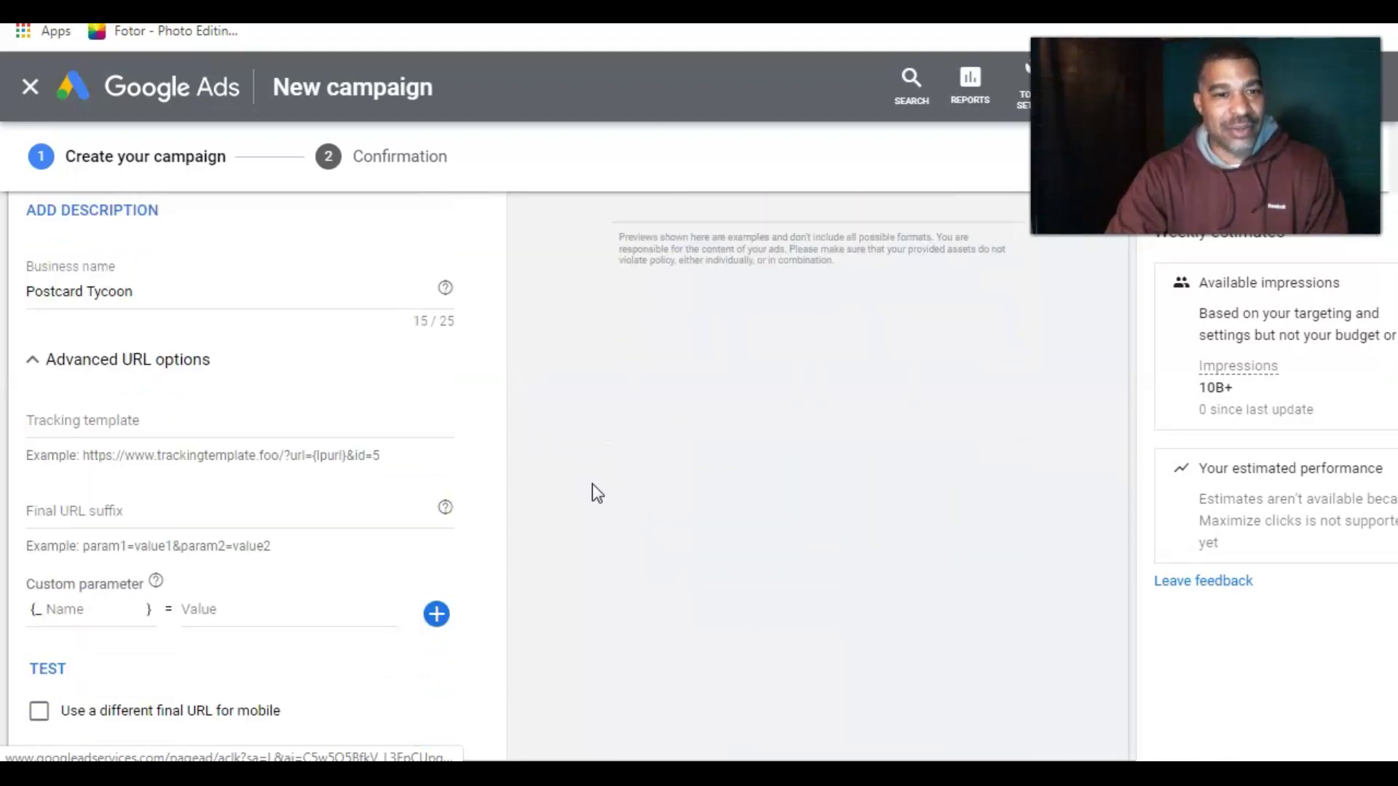
{"action": "scroll", "coordinate": [592, 485], "scroll_direction": "down", "scroll_amount": 1}
{"action": "scroll", "coordinate": [592, 486], "scroll_direction": "down", "scroll_amount": 1}
{"action": "scroll", "coordinate": [592, 486], "scroll_direction": "down", "scroll_amount": 1}
{"action": "scroll", "coordinate": [592, 484], "scroll_direction": "down", "scroll_amount": 2}
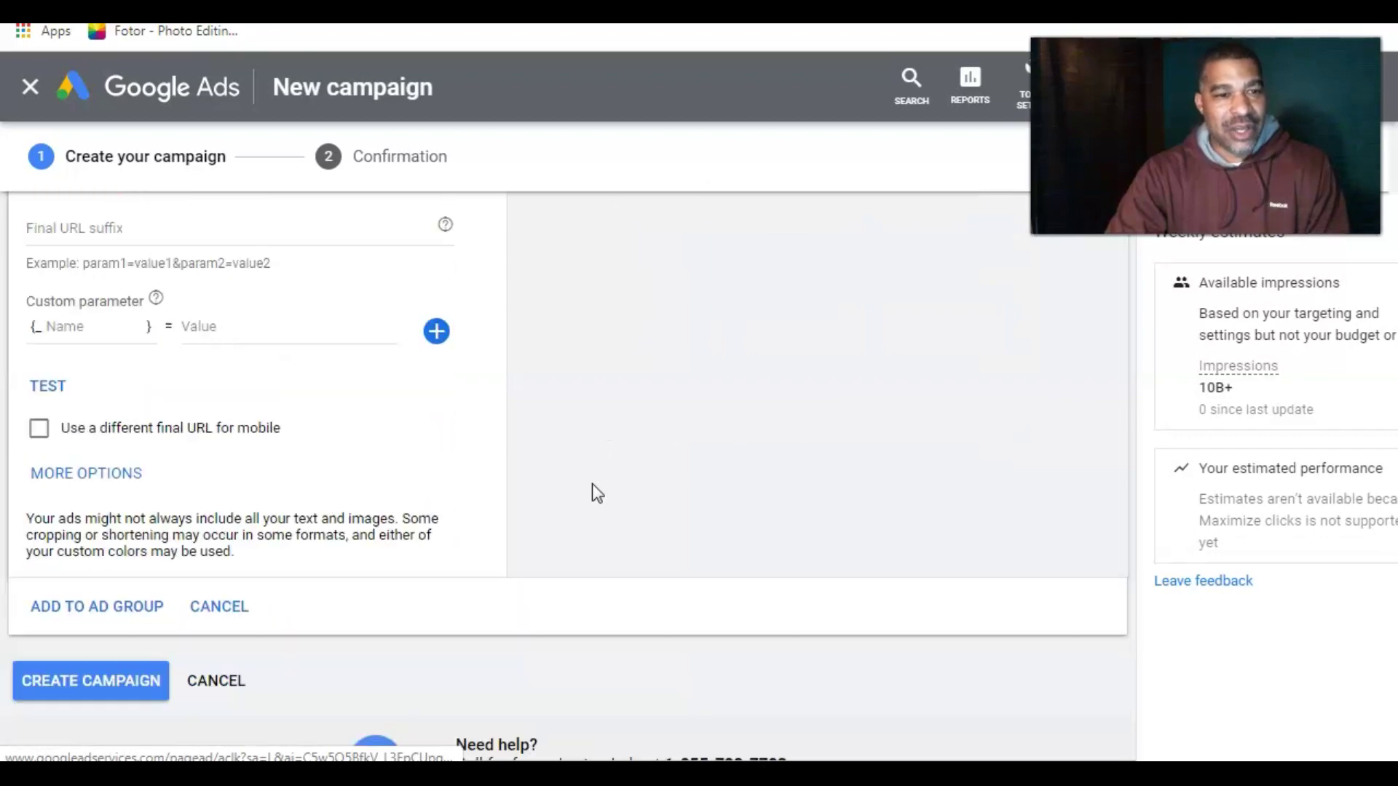
{"action": "scroll", "coordinate": [591, 483], "scroll_direction": "down", "scroll_amount": 2}
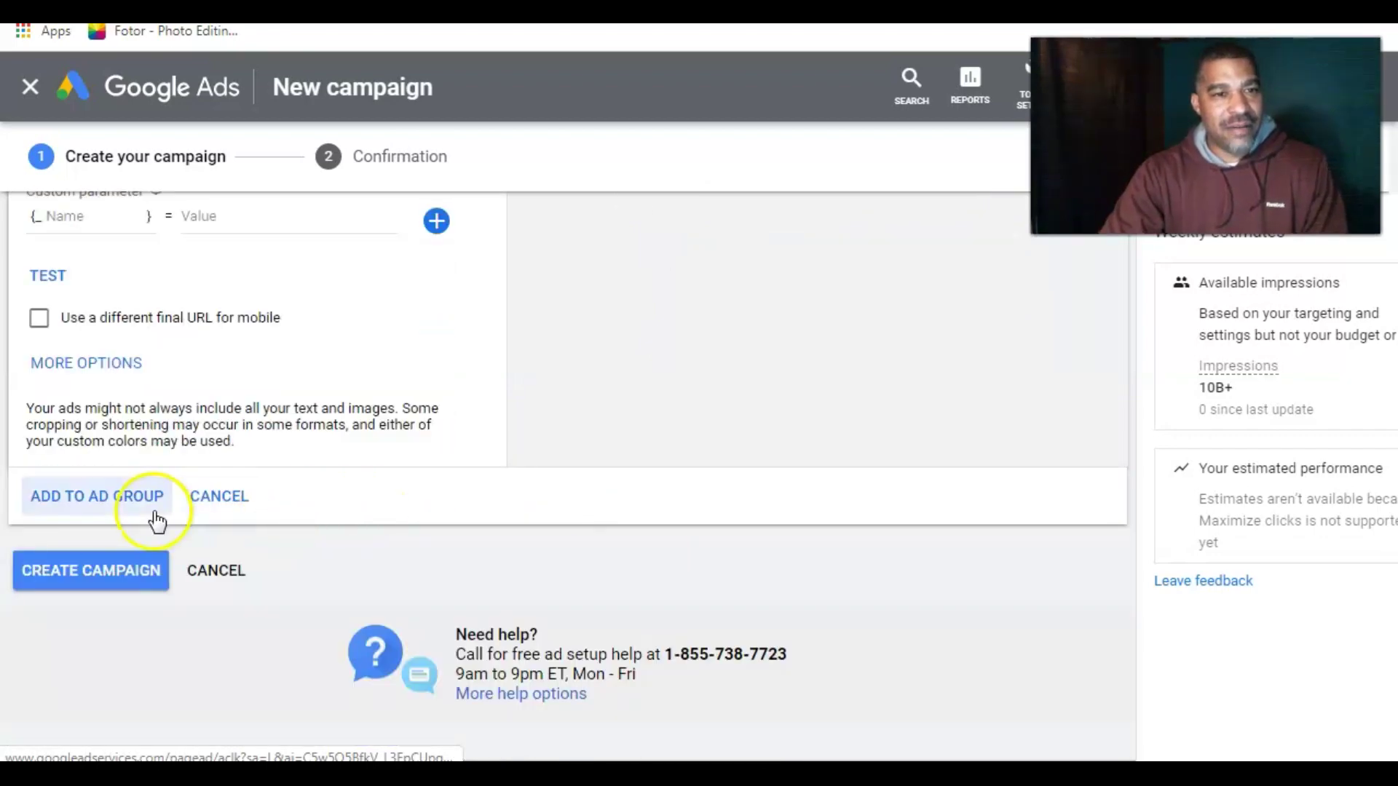
Step: Submit the finished Display campaign with Create Campaign and wait for the confirmation page
{"action": "left_click", "coordinate": [92, 571]}
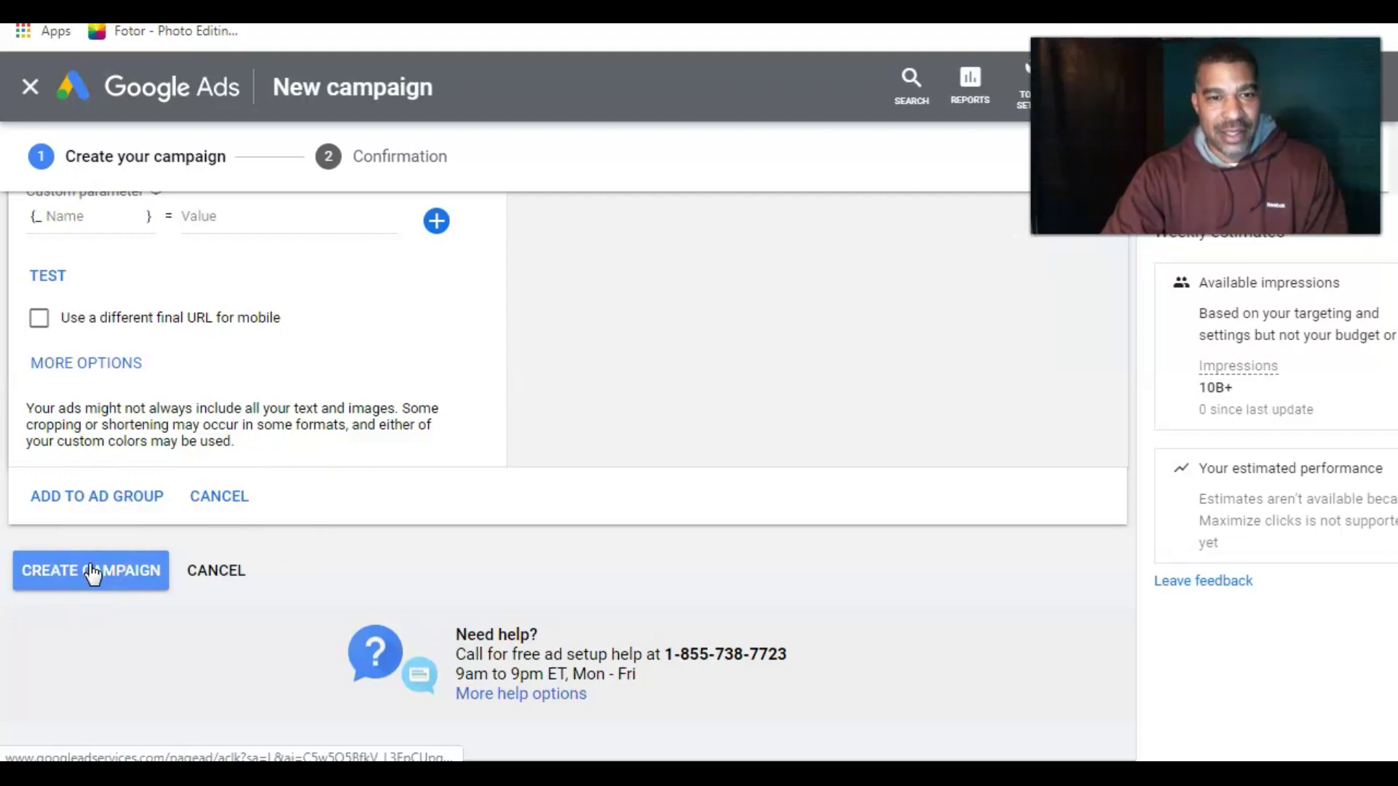